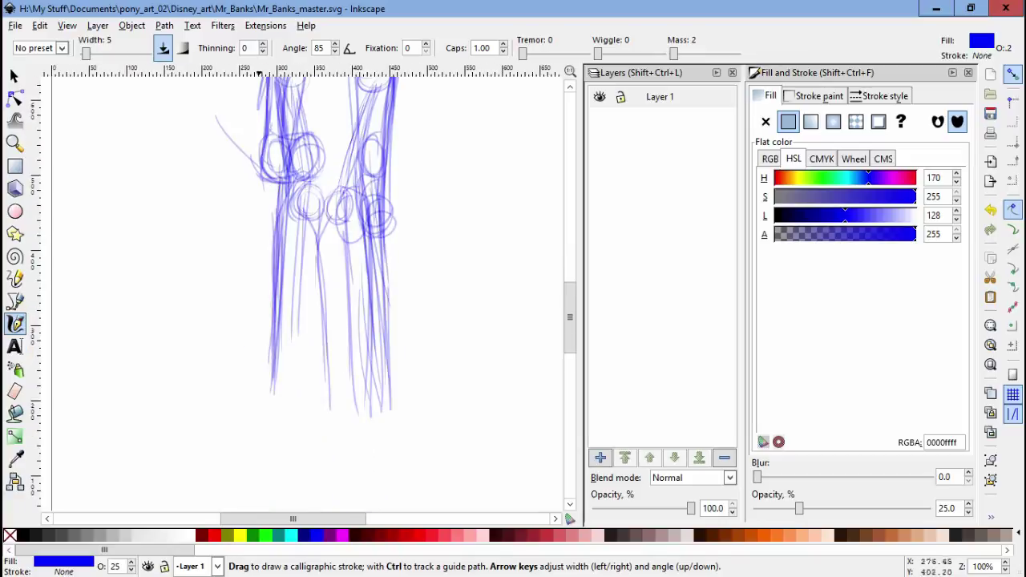
Step: Sketch the crotch and inner-thigh lines with blue calligraphic strokes below the hip circles
key("c")
key("plus")
key("plus")
key("plus")
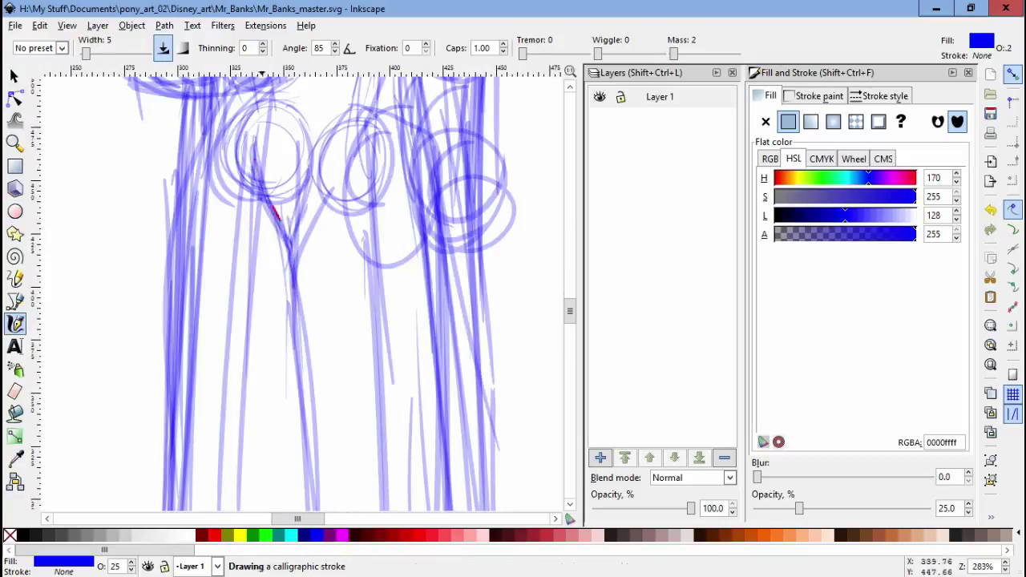
key("minus")
key("minus")
key("minus")
key("Escape")
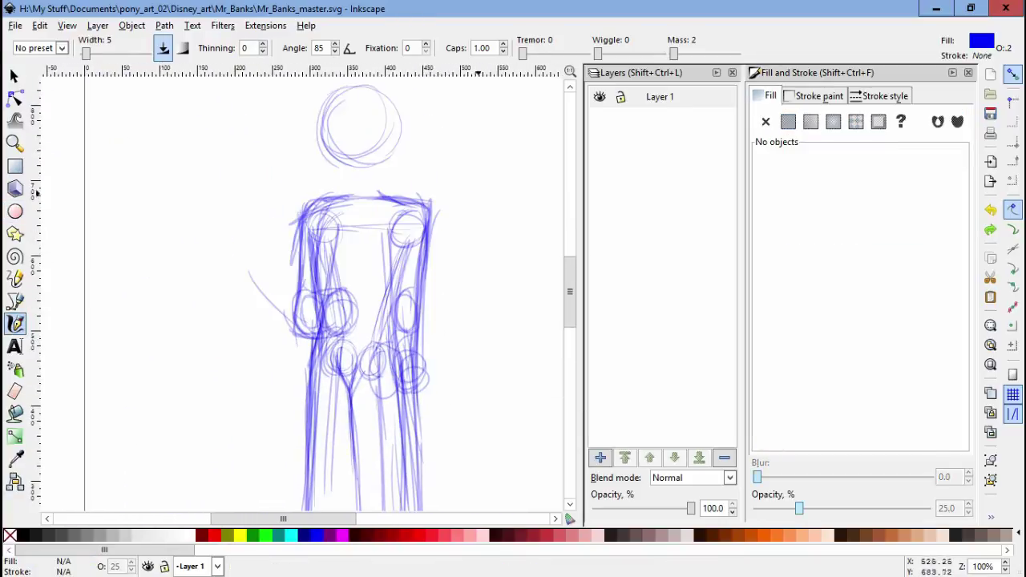
Step: Sketch sloping shoulder lines rising into both sides of the neck with blue calligraphic strokes
key("plus")
key("plus")
left_click_drag(189, 235, 191, 240)
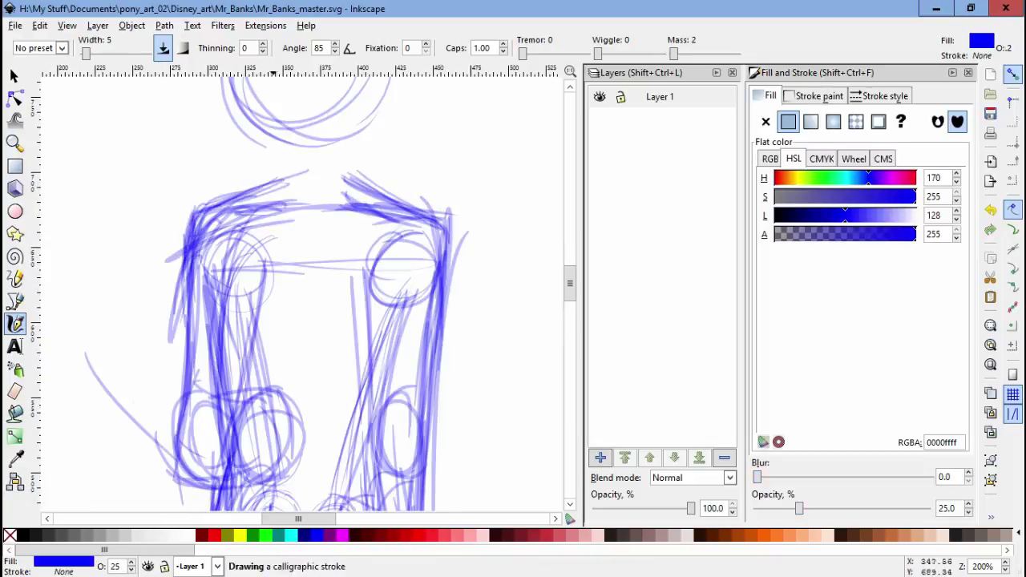
scroll(409, 257, "up", 5, "ctrl")
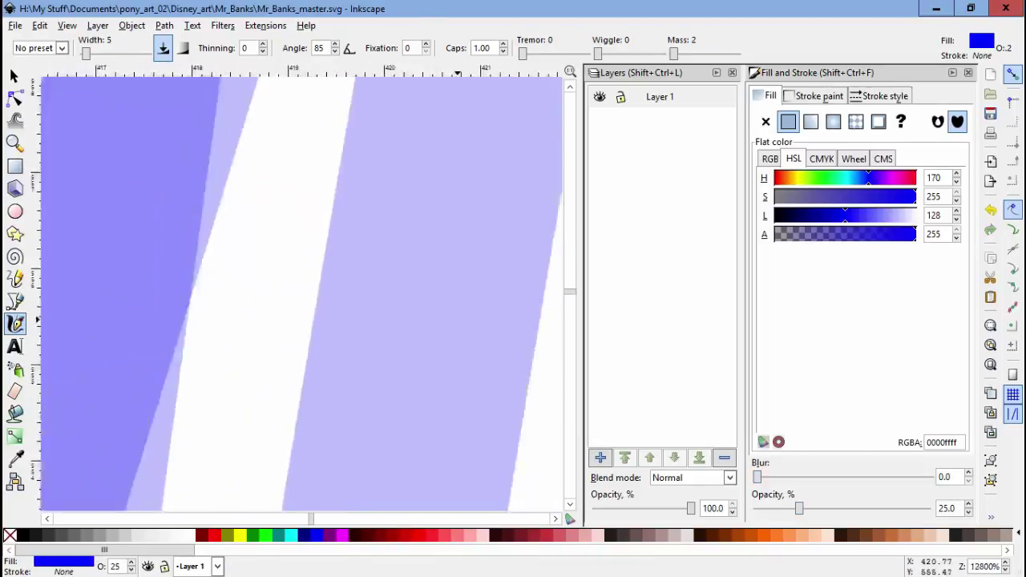
scroll(309, 297, "down", 3, "ctrl")
key("1")
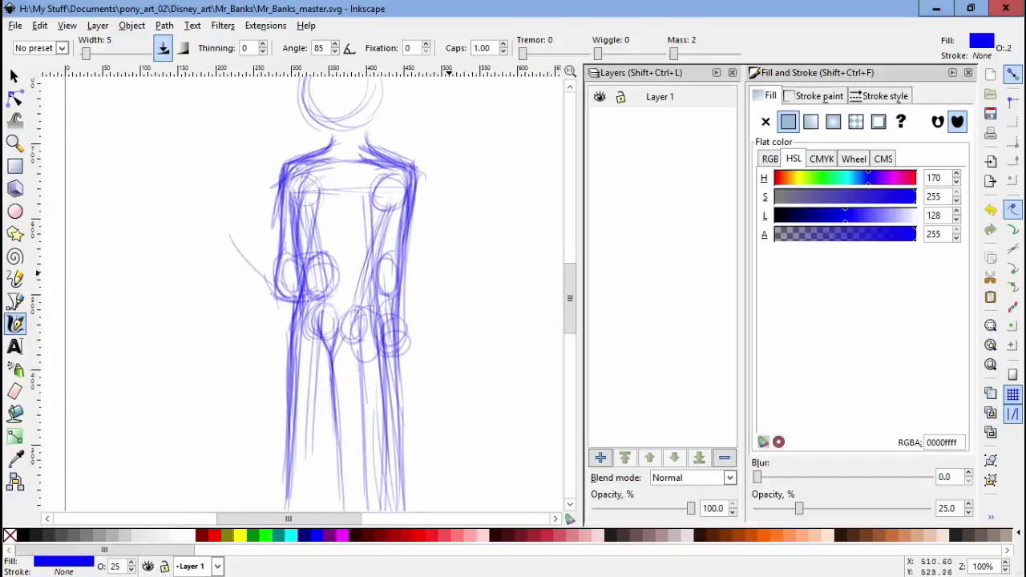
Step: Add blue strokes along the torso side from the figure's left shoulder circle toward the hip
key("2")
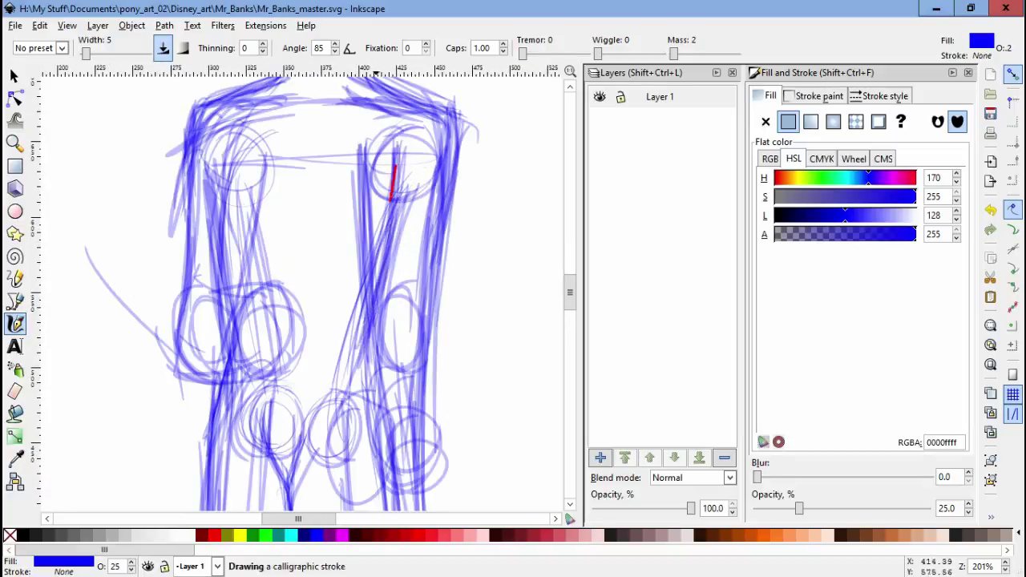
left_click(67, 25)
scroll(305, 288, "up", 5)
scroll(305, 289, "down", 5)
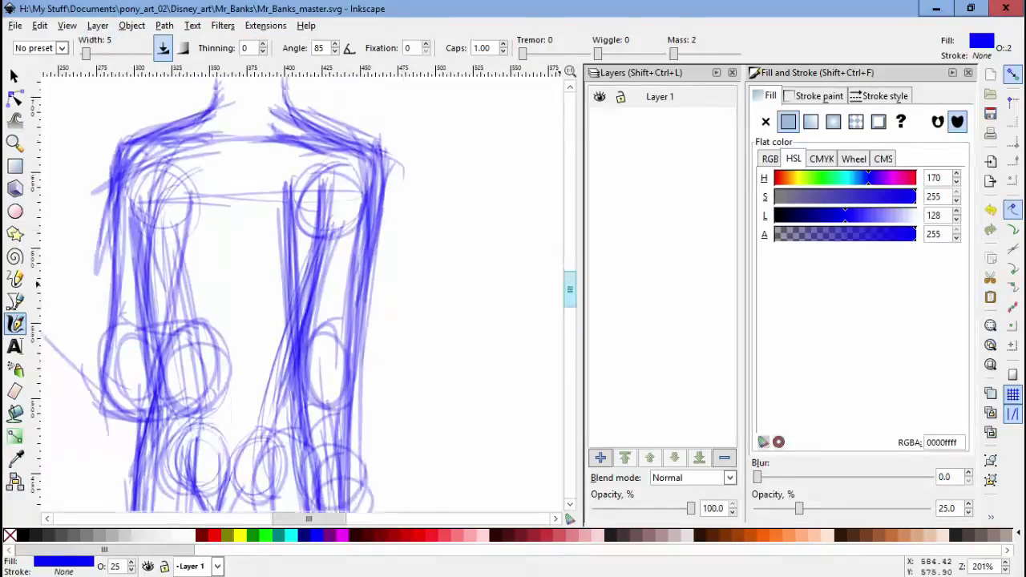
Step: Select the figure's left arm strokes and move them outward from the torso
key("s")
left_click_drag(346, 155, 461, 196)
key("c")
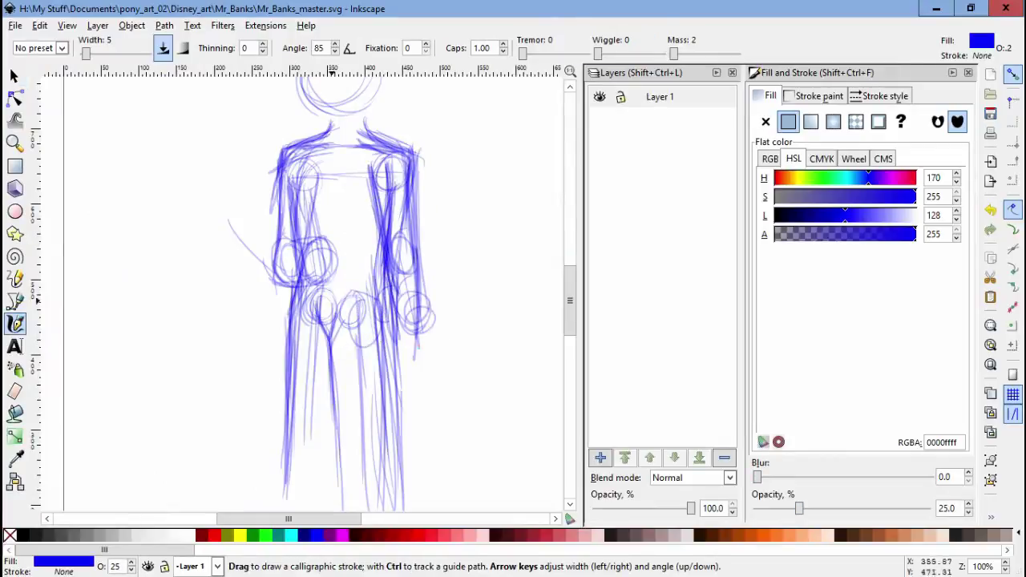
scroll(313, 289, "up", 3)
scroll(312, 289, "down", 3)
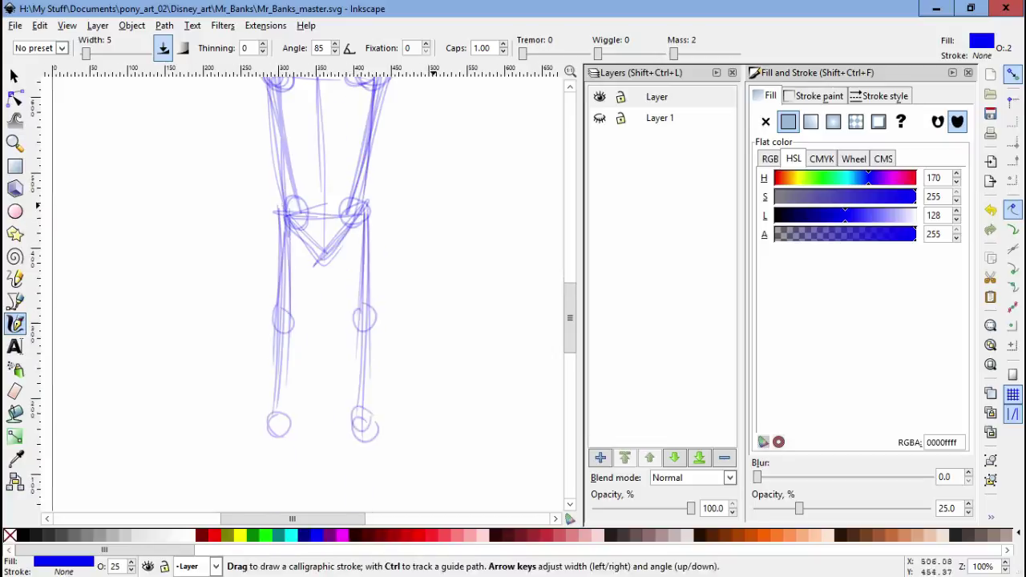
Step: Rotate the figure's left leg strokes and shift them inward under the pelvis
key("s")
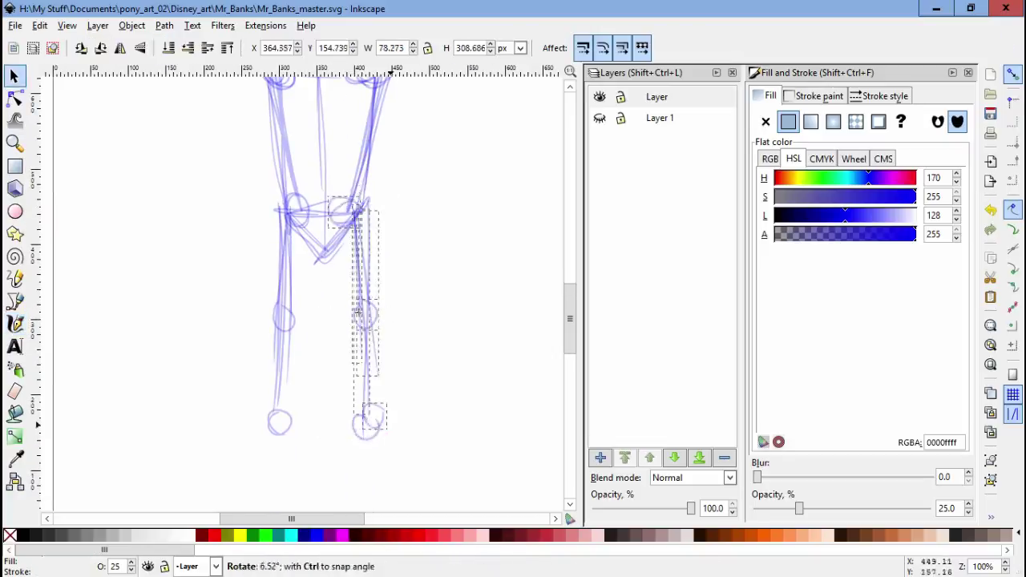
left_click(340, 444, "shift")
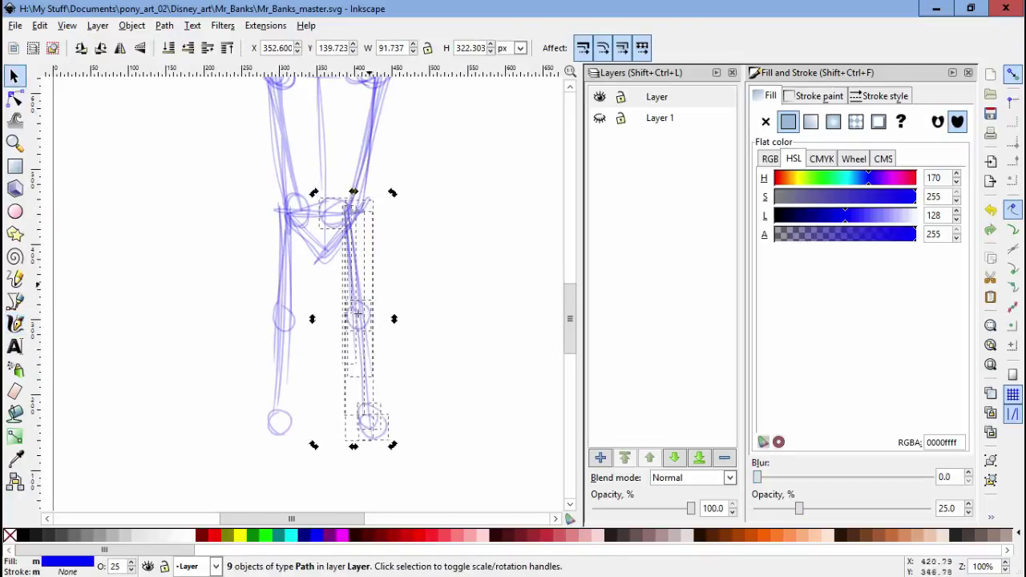
Step: Select all strokes of the skeleton sketch on the current layer and delete them
scroll(327, 376, "up", 5)
key("ctrl+a")
key("5")
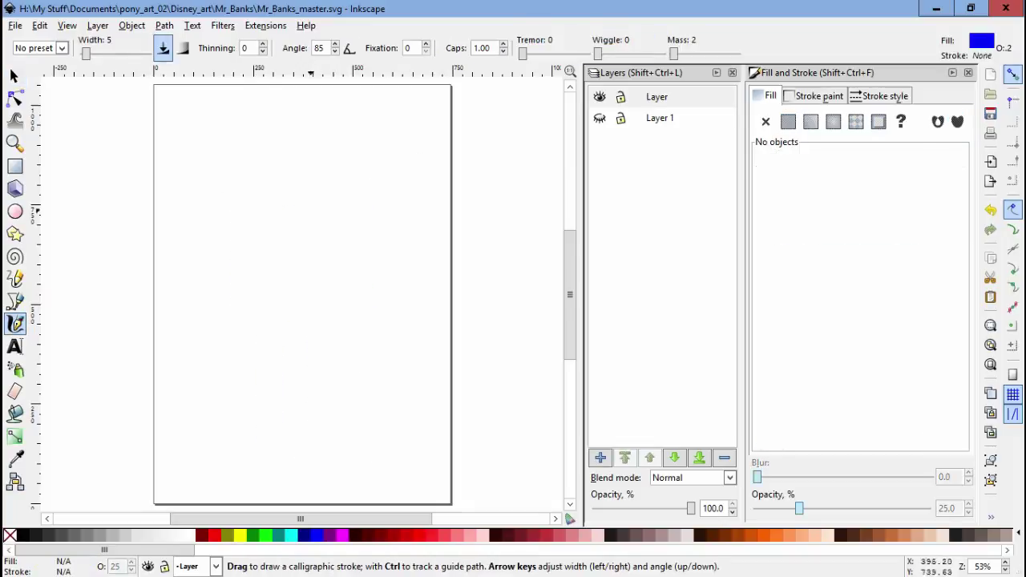
Step: Sketch a full standing figure in blue calligraphic strokes, with bent arms, long legs and an oval head
left_click_drag(262, 204, 254, 226)
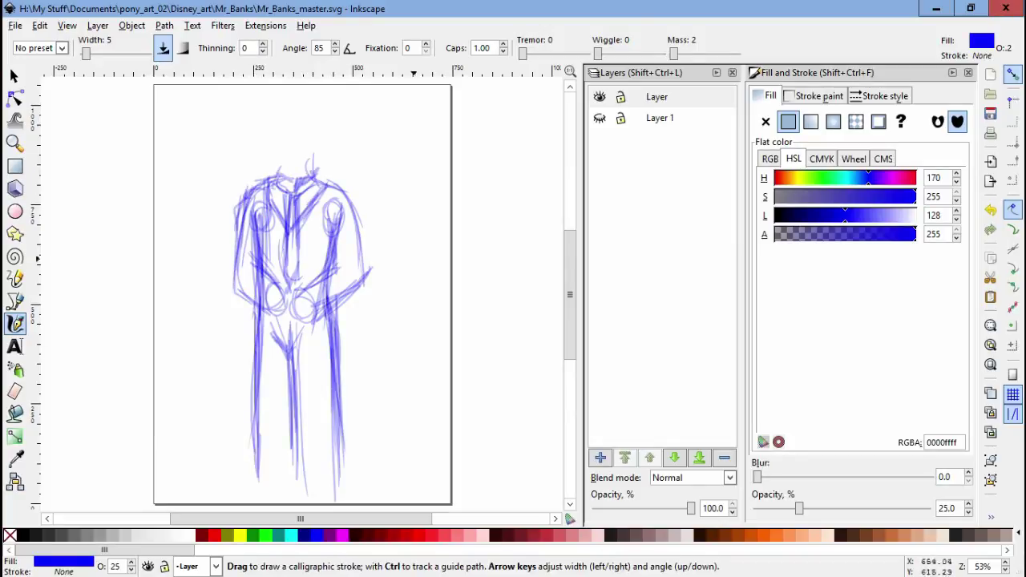
scroll(301, 240, "up", 5)
scroll(301, 280, "up", 3)
mouse_move(265, 185)
left_mouse_down()
mouse_move(208, 320)
mouse_move(384, 289)
left_mouse_up()
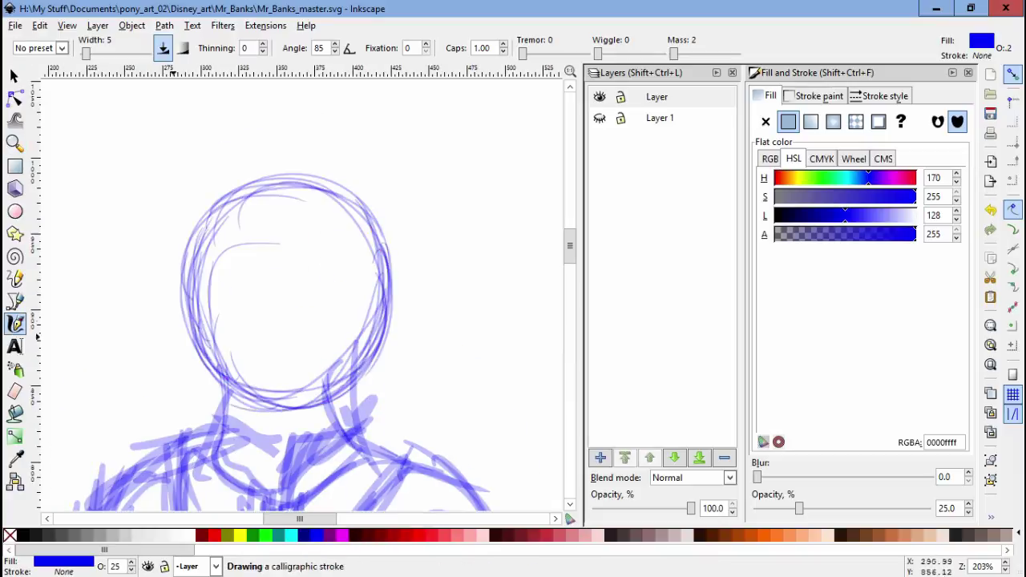
Step: Add a new layer above the body sketch and move the head strokes onto it
key("s")
key("ctrl+a")
key("shift+ctrl+n")
key("Return")
left_click(97, 25)
left_click(150, 140)
key("Escape")
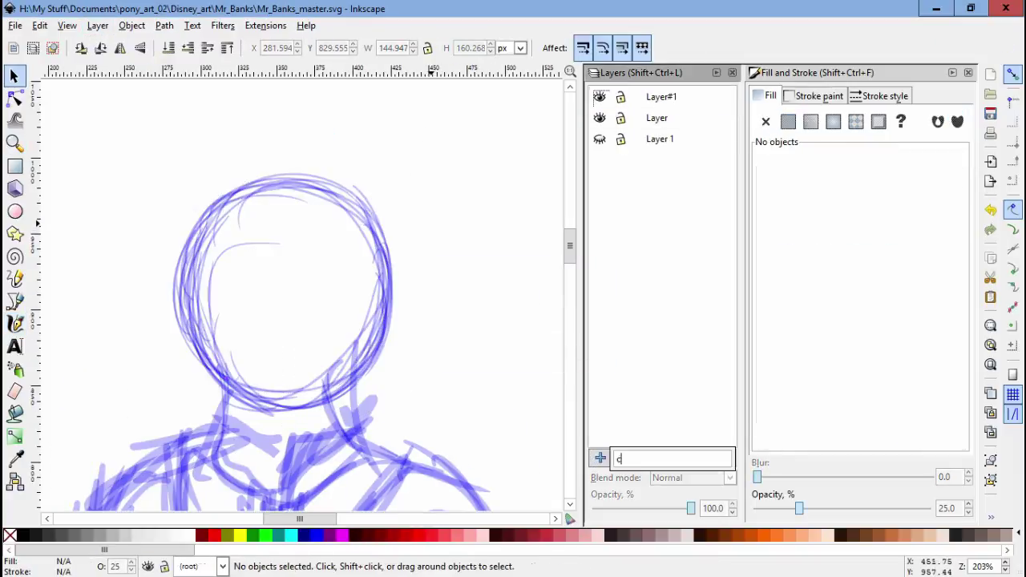
key("z")
left_click_drag(445, 231, 449, 234)
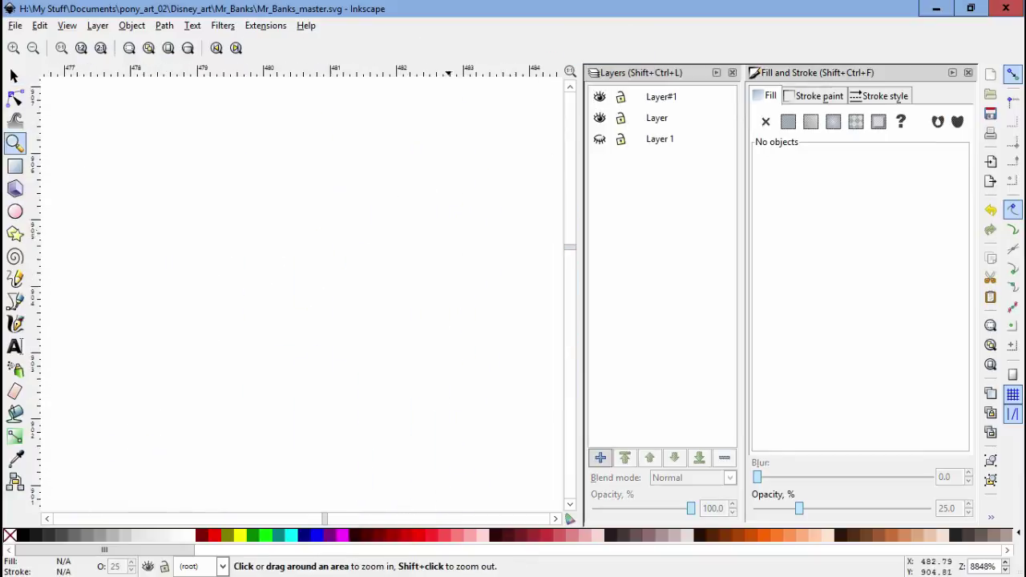
key("minus")
key("minus")
key("minus")
key("minus")
key("minus")
key("minus")
key("minus")
key("minus")
Step: Hide the body layer and sketch the jawline and chin beneath the head oval, reinforcing the crown
key("c")
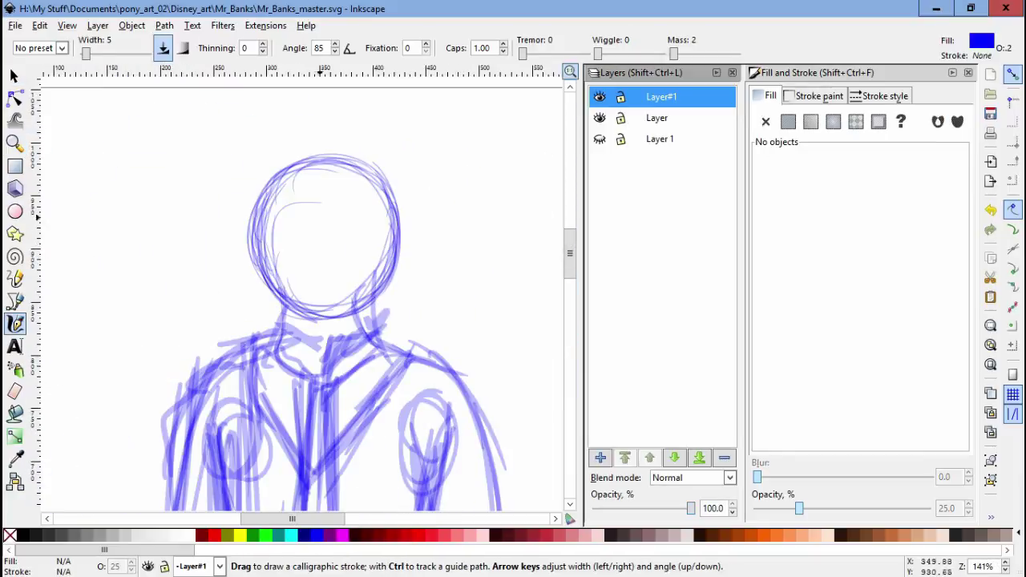
key("ctrl+Page_Down")
key("ctrl+Page_Up")
left_click_drag(263, 282, 290, 331)
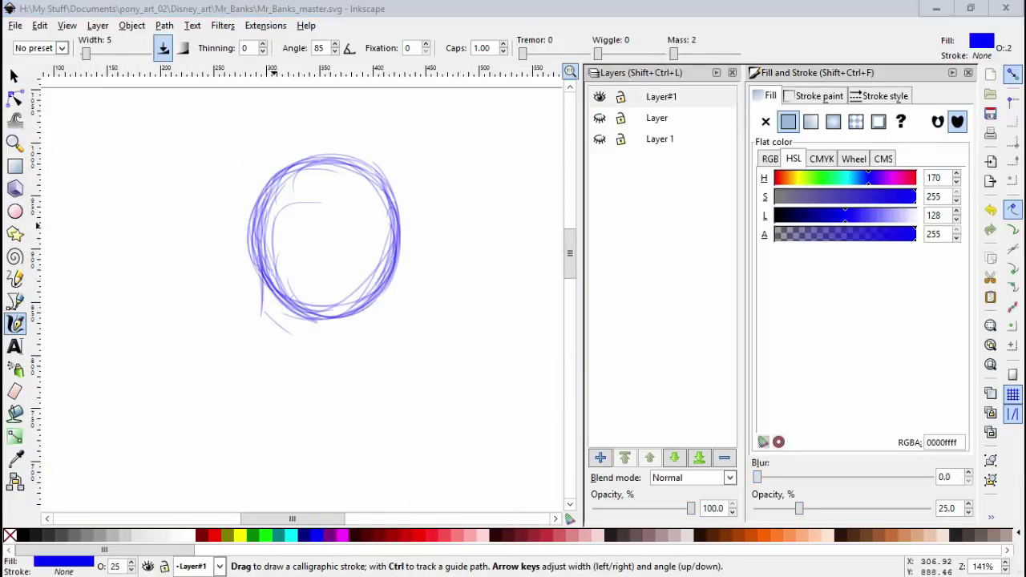
key("plus")
key("plus")
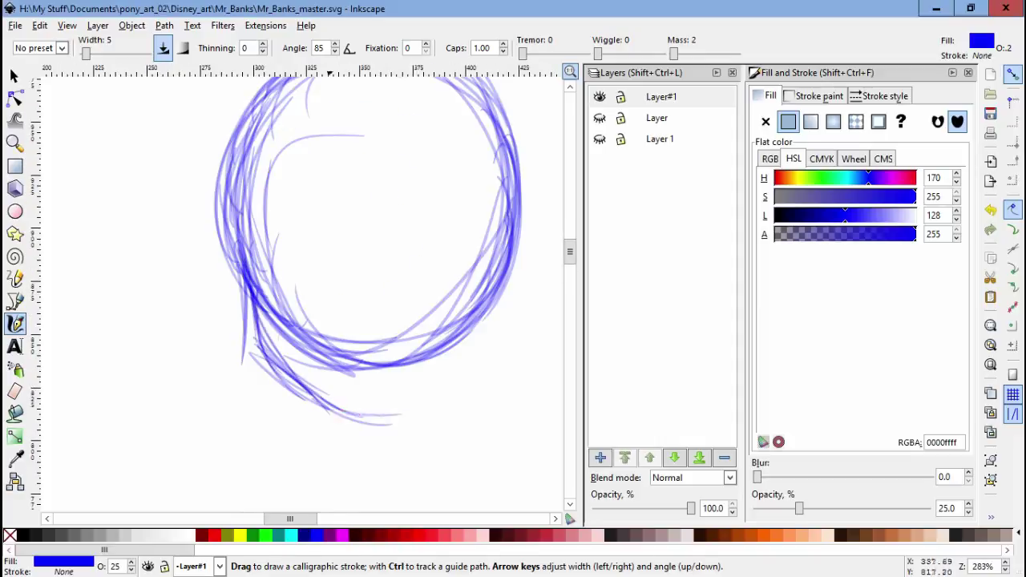
scroll(305, 289, "up", 2)
left_click_drag(293, 143, 345, 144)
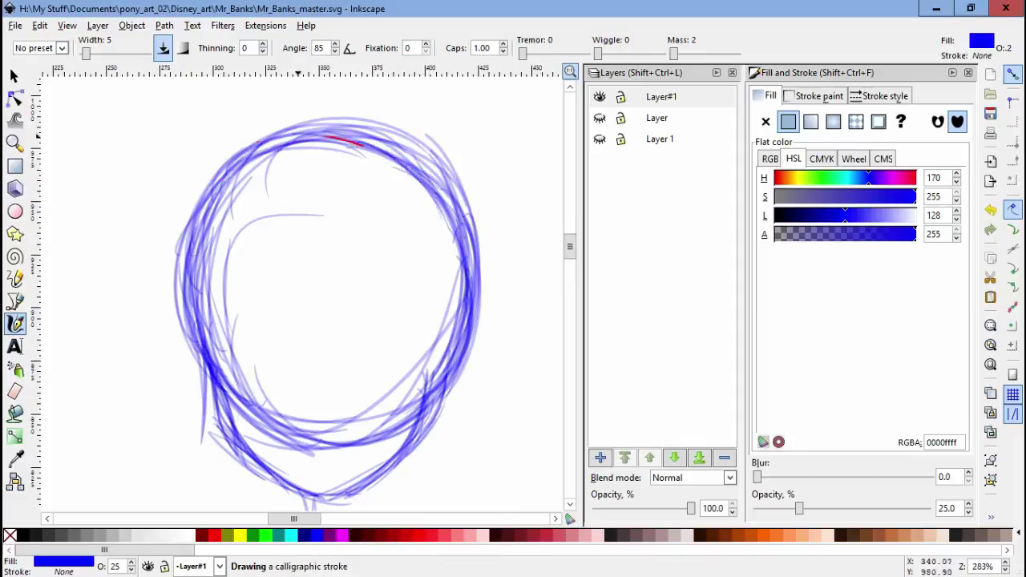
Step: Show the body layer and lock the head layer to delete the overlapping neck strokes from the body sketch
scroll(304, 289, "down", 4)
left_click(598, 118)
key("s")
left_click(367, 331)
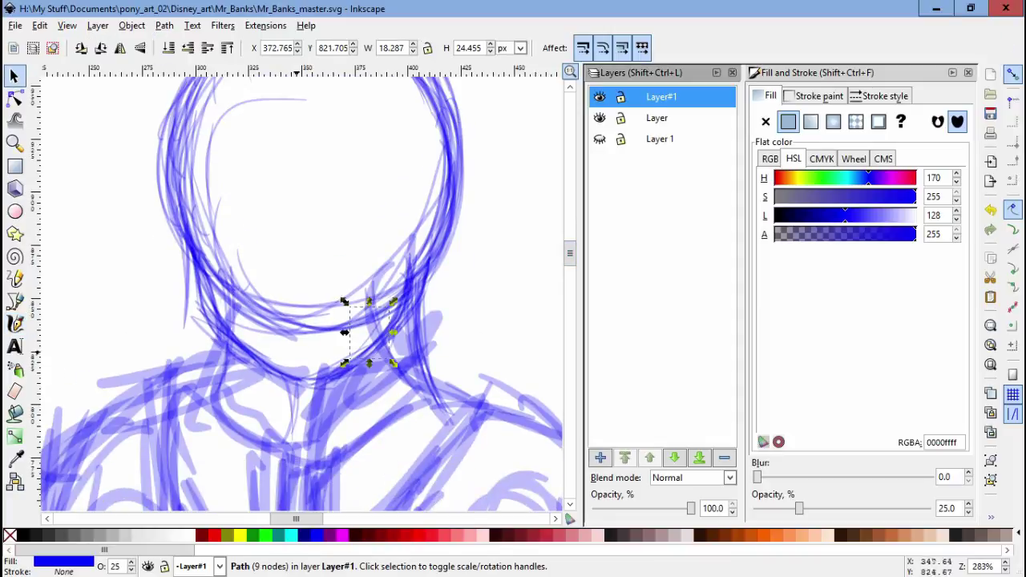
left_click(620, 96)
left_click(413, 342)
key("Delete")
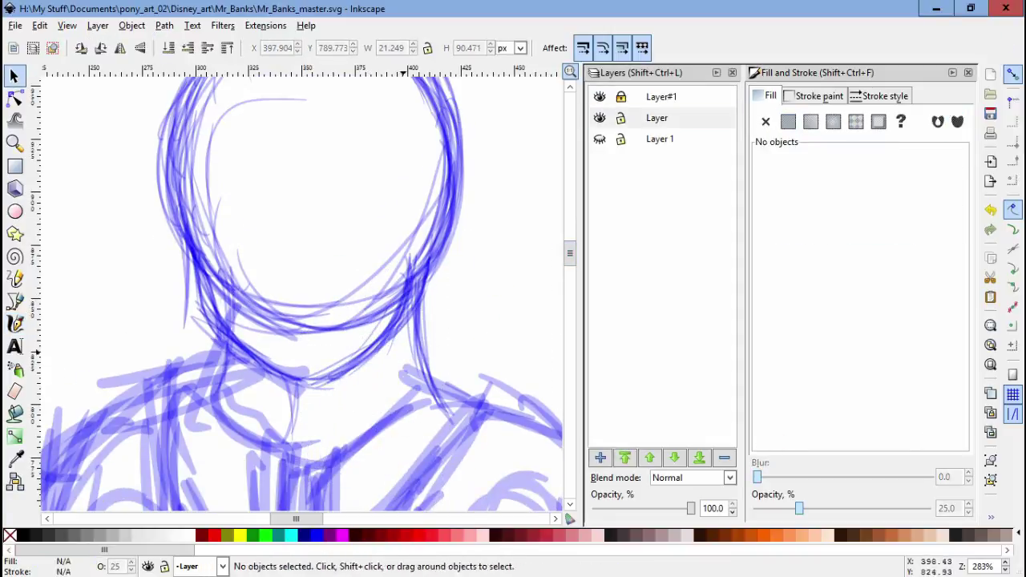
Step: Unlock the head layer and lock the body layer
key("5")
left_click(620, 96)
left_click(620, 118)
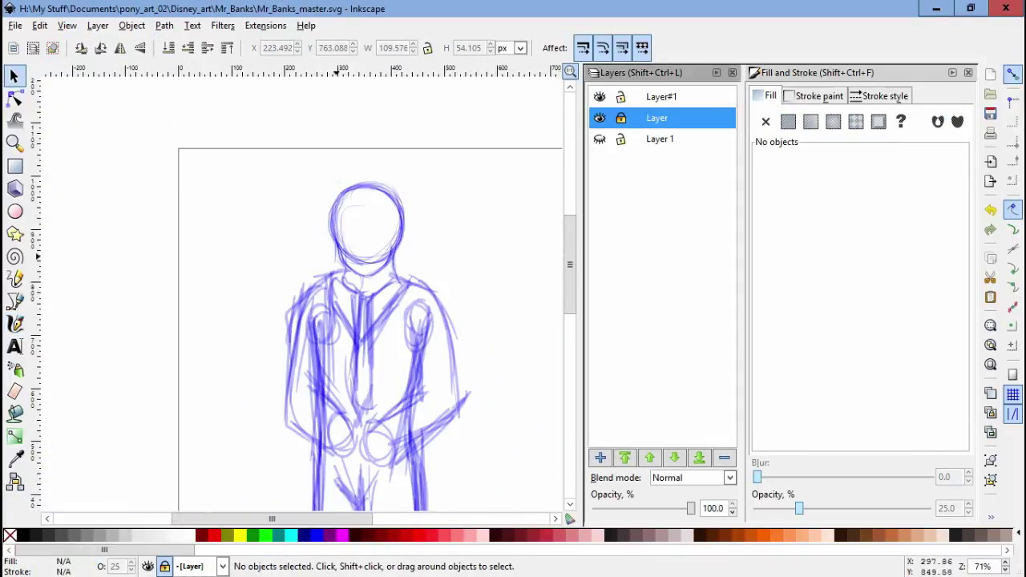
Step: Select the head and neck strokes and shift them slightly toward the figure's right shoulder
left_click(344, 217)
key("3")
left_click_drag(267, 240, 237, 267)
key("c")
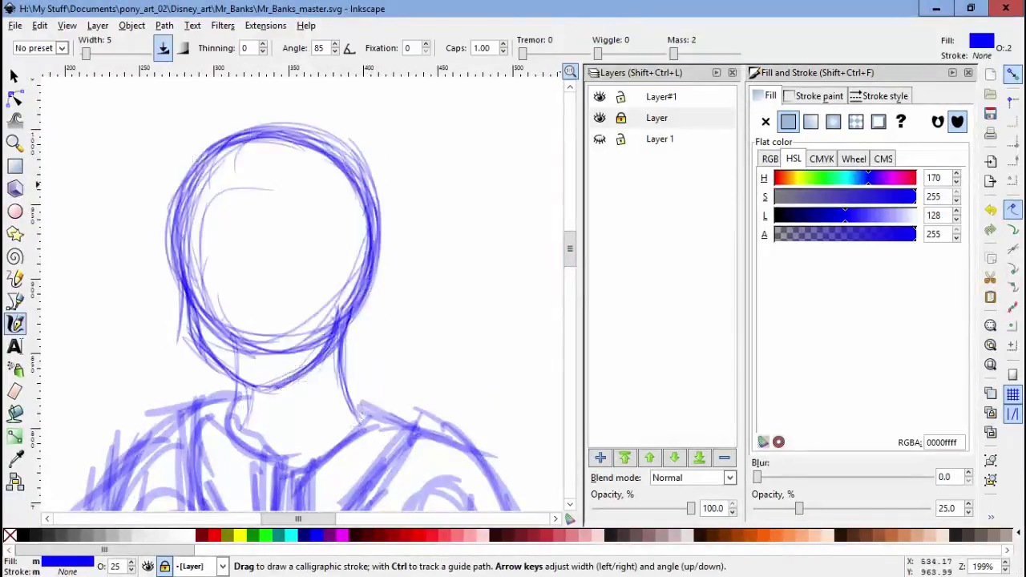
Step: Lock the head layer and replace the hidden Layer 1 with a new empty layer on top
scroll(304, 288, "down", 6)
key("minus")
key("minus")
key("minus")
key("minus")
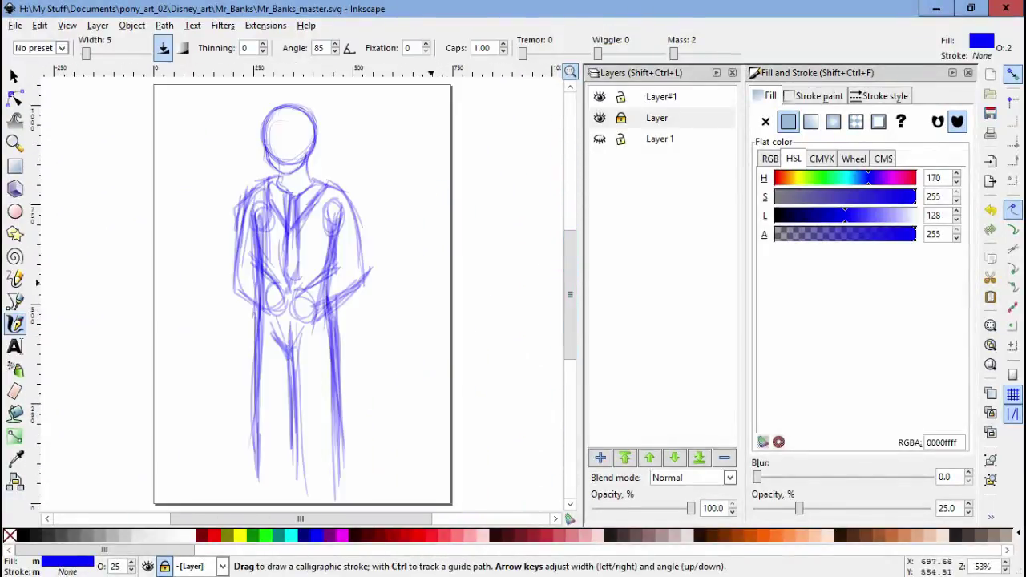
left_click(659, 139)
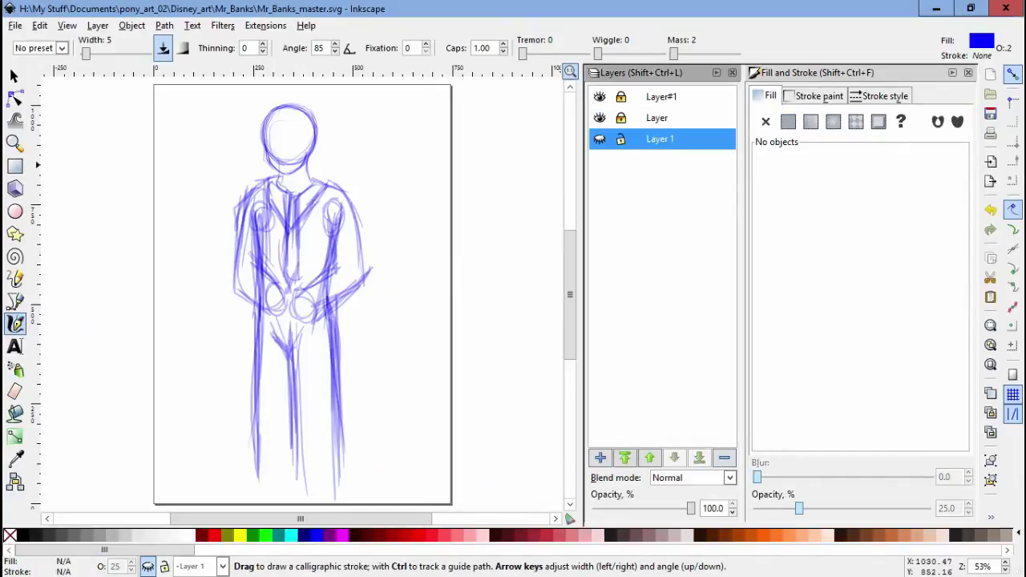
left_click(724, 458)
left_click(599, 457)
Step: Set the calligraphy fill to black at 100% opacity and undo the test stroke beside the figure
left_click(24, 536)
left_click_drag(401, 181, 407, 313)
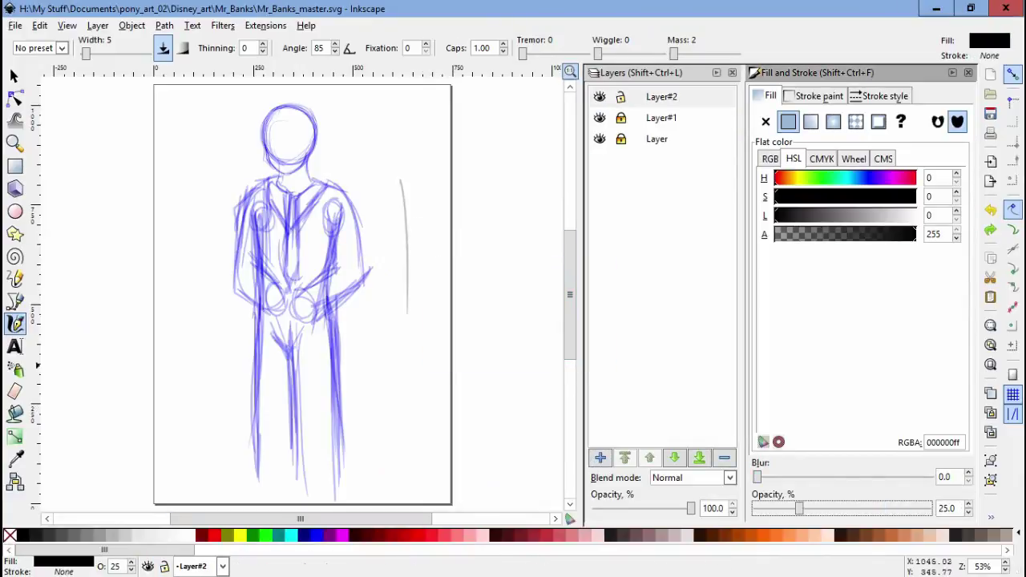
key("ctrl+z")
Step: Ink the two pointed shirt collar flaps in black around the neckline, following the blue sketch
key("plus")
key("plus")
key("plus")
key("plus")
key("plus")
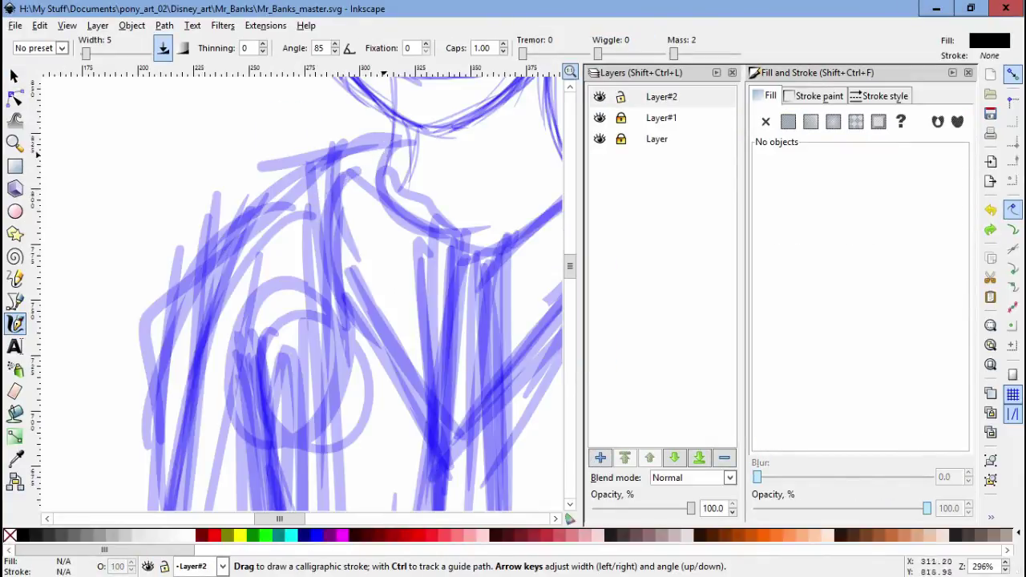
left_click_drag(394, 130, 177, 357)
key("ctrl+z")
mouse_move(409, 130)
left_mouse_down()
mouse_move(373, 146)
mouse_move(405, 247)
mouse_move(258, 309)
left_mouse_up()
scroll(354, 206, "up", 2)
scroll(354, 207, "right", 6)
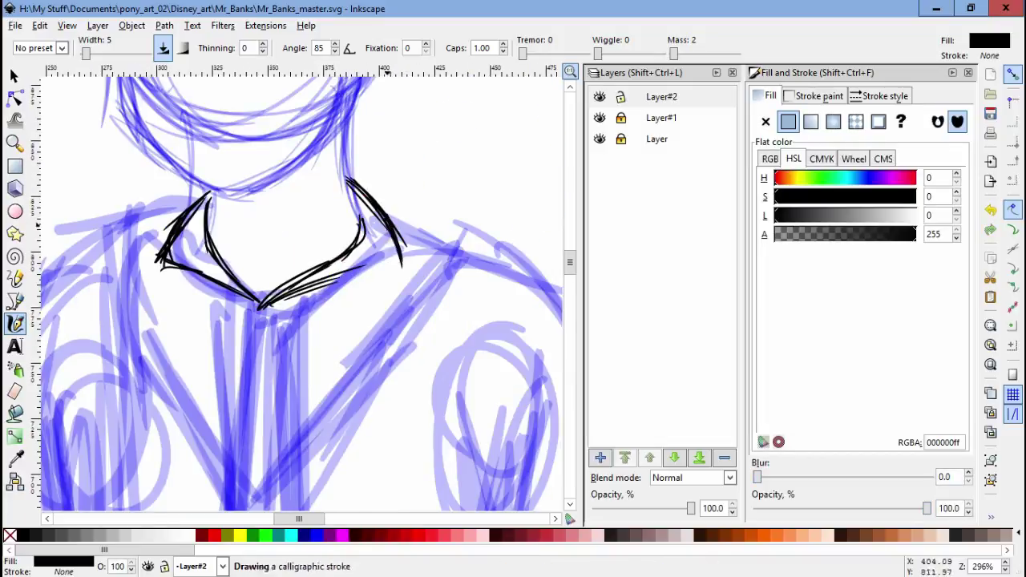
Step: Add a new layer and ink a necktie in black, with its band under the collar, knot and tail
scroll(320, 304, "left", 5)
scroll(321, 304, "up", 1)
scroll(305, 288, "down", 2)
key("ctrl+shift+n")
key("Return")
scroll(304, 288, "right", 3)
left_click_drag(445, 104, 480, 188)
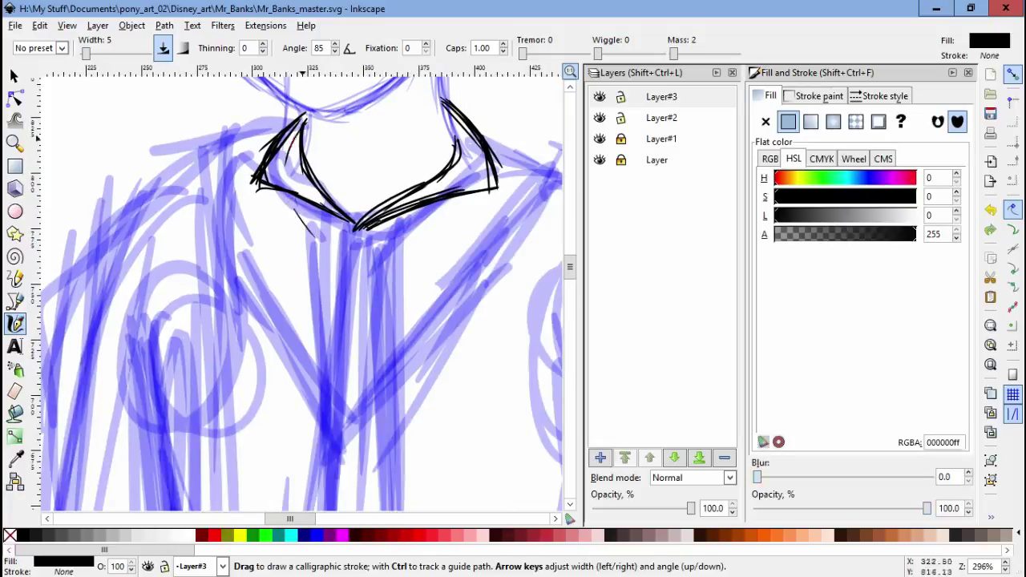
key("ctrl+z")
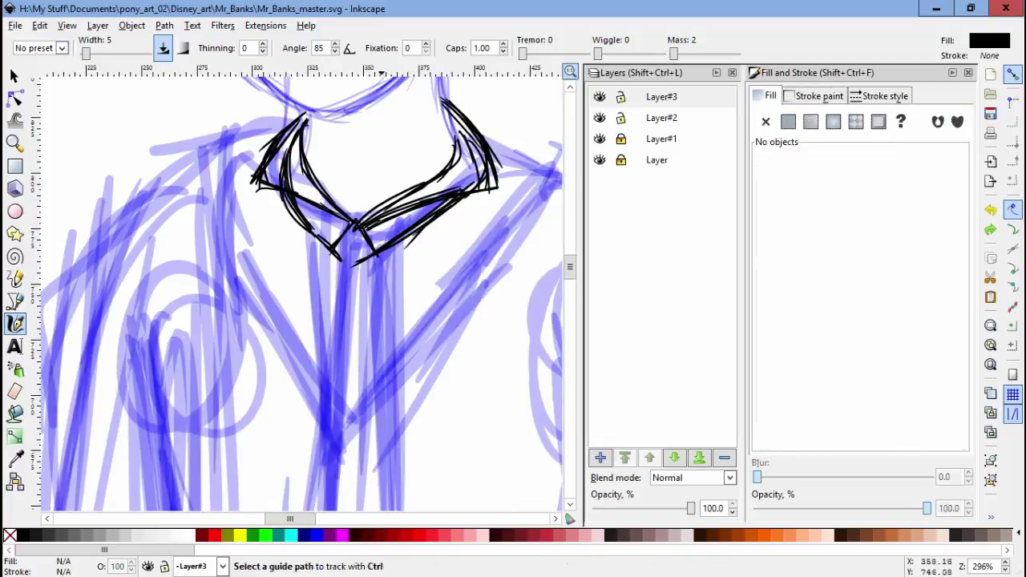
left_click_drag(379, 228, 342, 258)
left_click_drag(363, 341, 370, 412)
Step: Add another layer and ink the waistcoat's V-shaped neckline and its central front edge in black
left_click_drag(257, 210, 353, 417)
key("ctrl+shift+n")
key("Return")
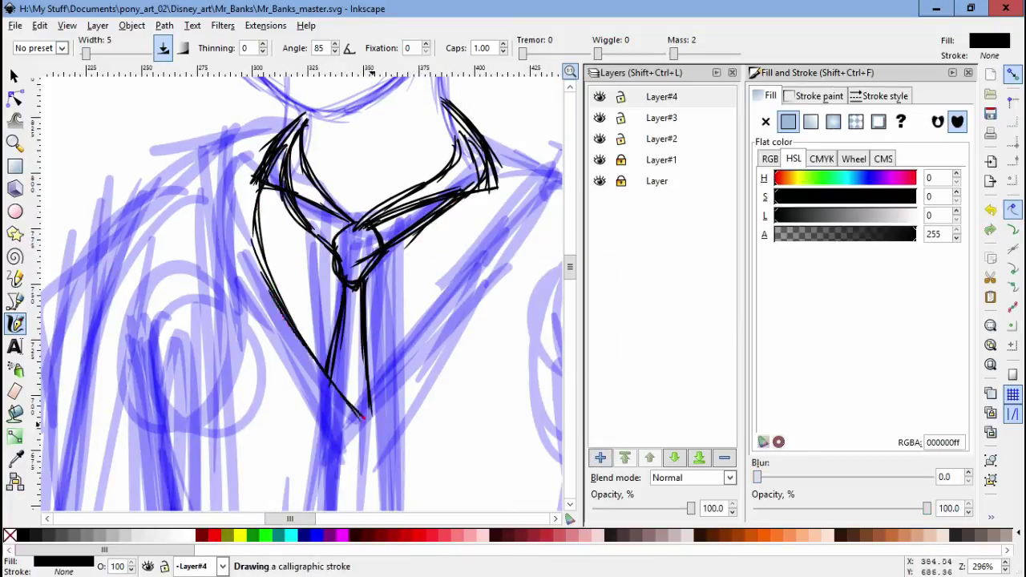
scroll(305, 289, "down", 5)
left_click_drag(282, 81, 289, 473)
scroll(305, 288, "up", 1)
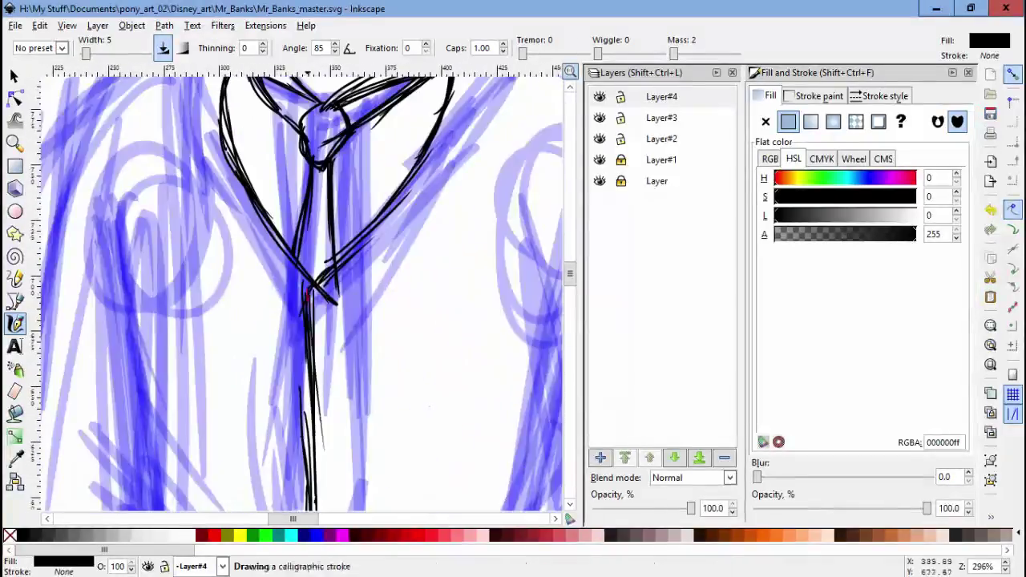
Step: Ink the waistcoat's pointed lower hem and both side edges in black, following the blue sketch
scroll(305, 288, "down", 1)
mouse_move(303, 400)
left_mouse_down()
mouse_move(561, 505)
mouse_move(369, 416)
left_mouse_up()
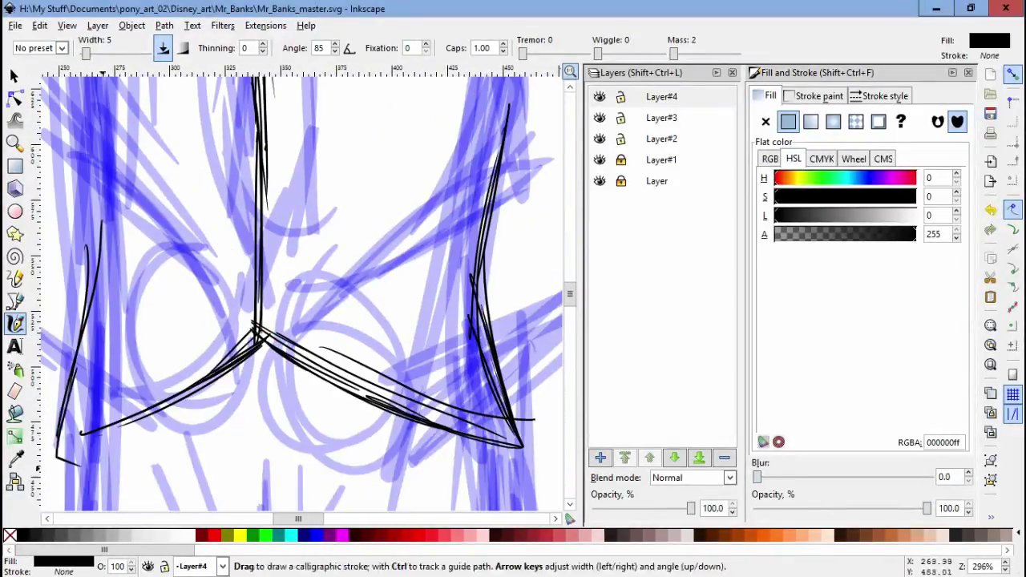
scroll(305, 289, "up", 8)
scroll(304, 289, "down", 4)
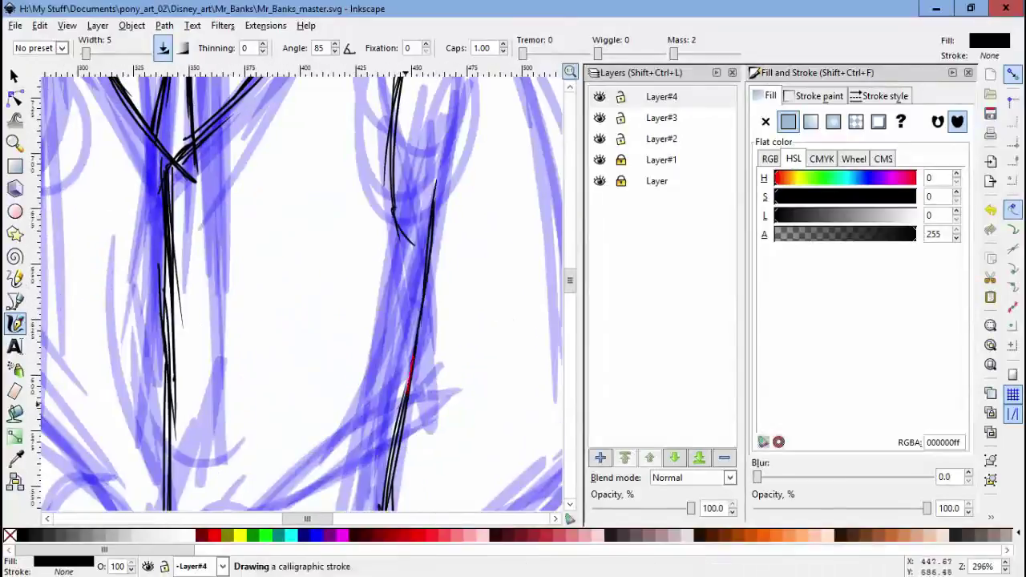
Step: Add a new layer and ink the jacket's shoulder line and front opening edges in black
key("minus")
key("minus")
key("shift+ctrl+n")
key("Return")
key("plus")
key("plus")
left_click_drag(209, 248, 376, 178)
left_click_drag(242, 361, 257, 505)
Step: Ink the jacket's sleeves bent at the elbows and the oval shapes at the wrists in black
scroll(281, 289, "up", 5)
scroll(305, 289, "up", 5)
scroll(305, 289, "down", 5)
scroll(304, 288, "right", 4)
mouse_move(335, 308)
left_mouse_down()
mouse_move(361, 240)
mouse_move(385, 265)
left_mouse_up()
scroll(481, 416, "down", 2)
mouse_move(321, 417)
left_mouse_down()
mouse_move(37, 260)
mouse_move(80, 264)
left_mouse_up()
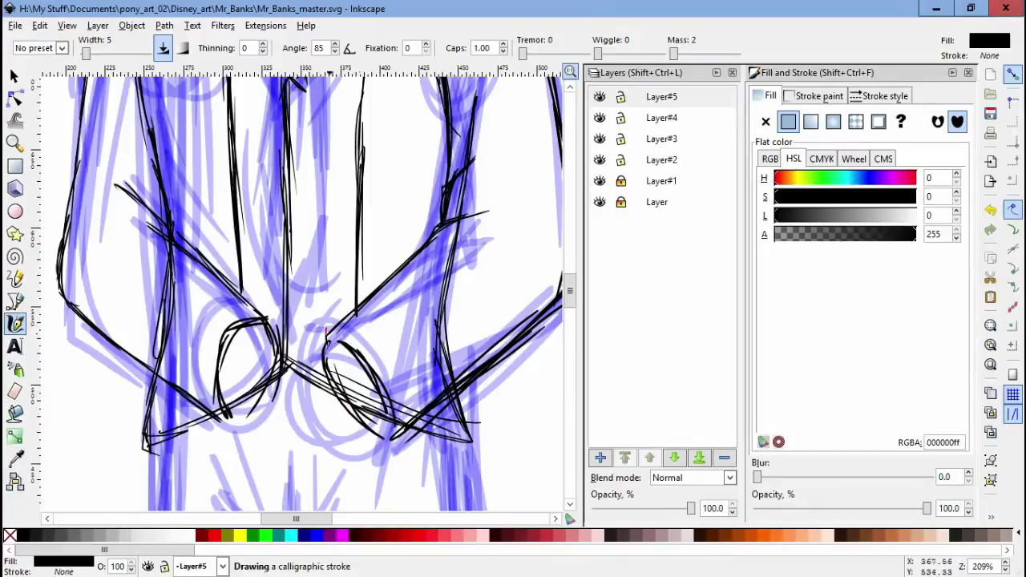
Step: Ink the jacket's lapels beside the collar and its rounded lower front hems in black
scroll(337, 240, "down", 3)
left_click_drag(336, 231, 353, 393)
scroll(304, 288, "up", 10)
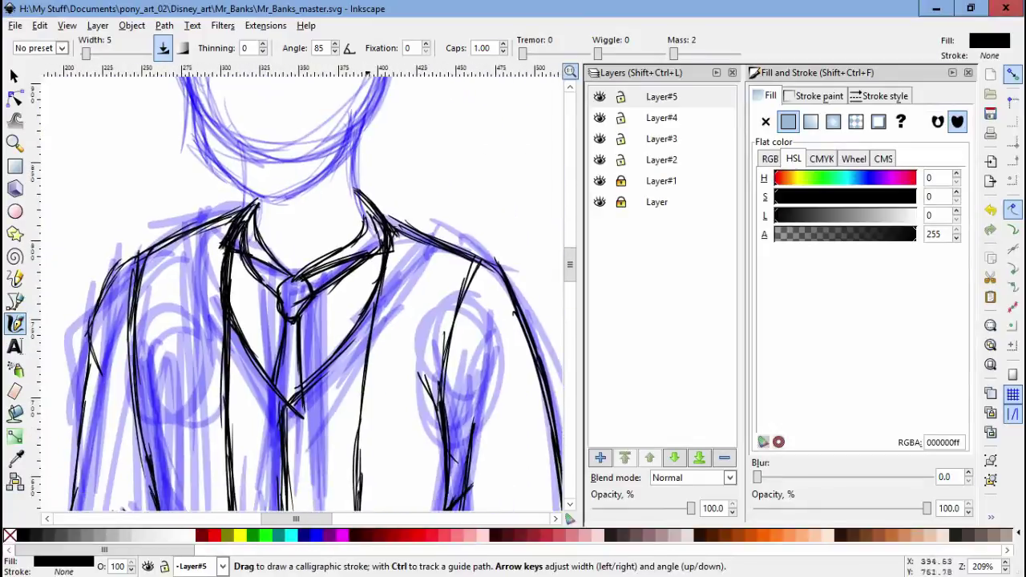
left_click_drag(137, 136, 92, 456)
scroll(304, 288, "down", 8)
left_click_drag(146, 183, 137, 305)
scroll(304, 289, "up", 5)
Step: Add a new layer, ink the trousers' crotch, inseam and outer leg lines, and set the fill to navy 000080
left_click(601, 458)
left_click(305, 535)
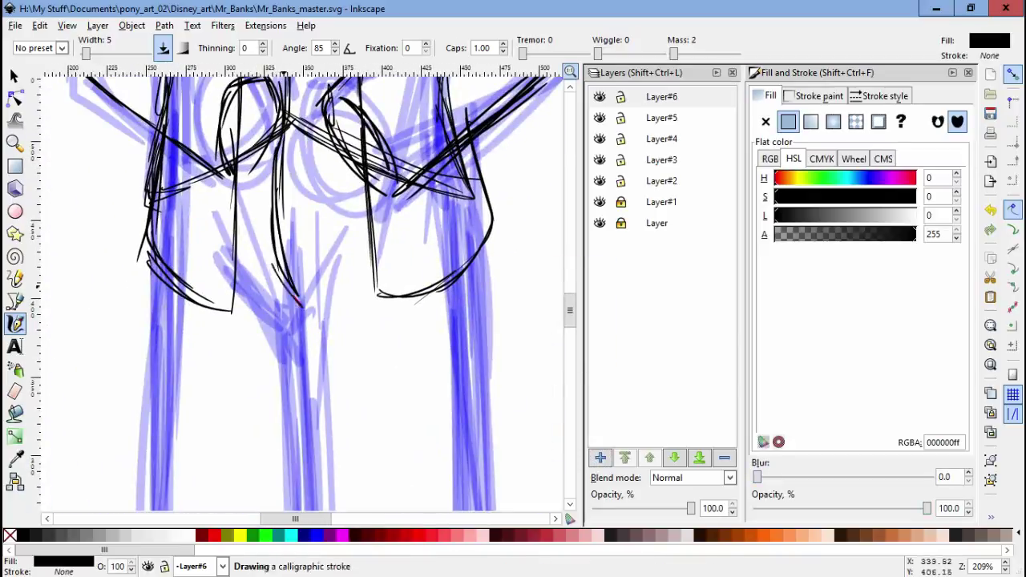
scroll(304, 289, "down", 5)
left_click_drag(276, 220, 304, 433)
left_click_drag(453, 112, 491, 493)
scroll(305, 288, "up", 15)
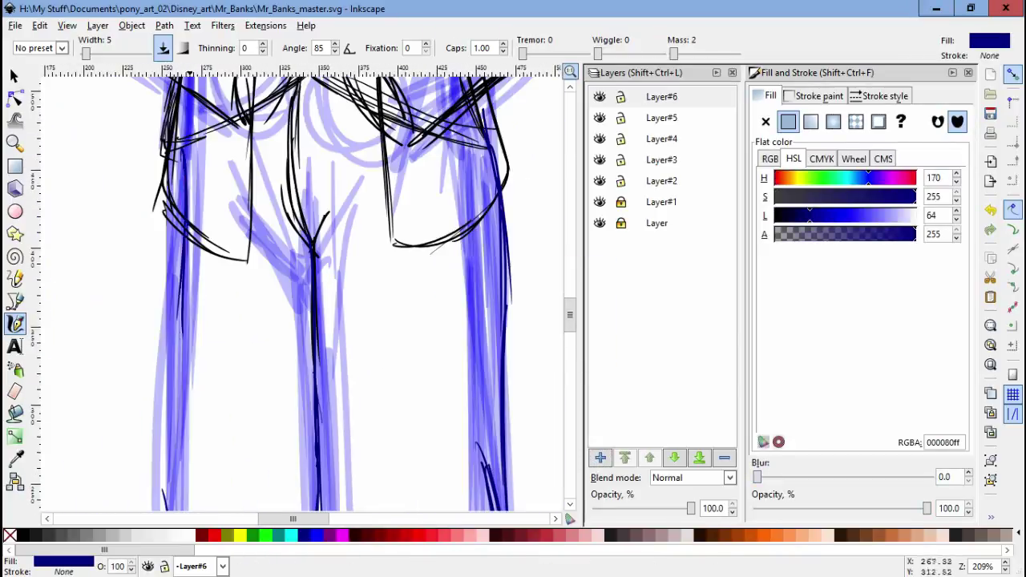
Step: Lock the inked clothing layers, unlock Layer#1 and select all of its blue head sketch strokes
key("F1")
scroll(305, 288, "up", 7)
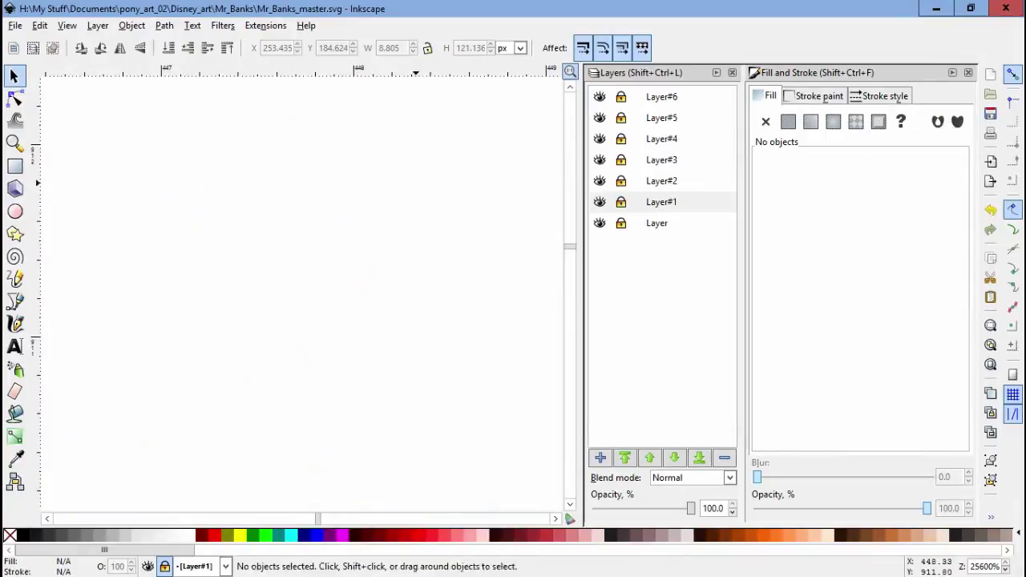
key("5")
key("ctrl+a")
key("3")
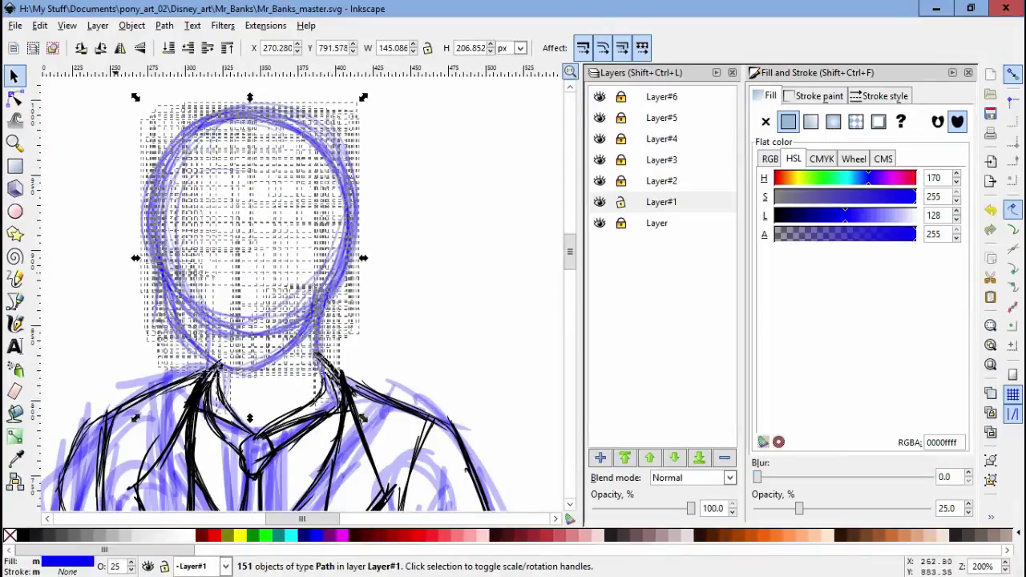
Step: Add a new layer and ink the cheek, jaw, ear and neck lines in navy over the head sketch
left_click(600, 458)
key("c")
key("plus")
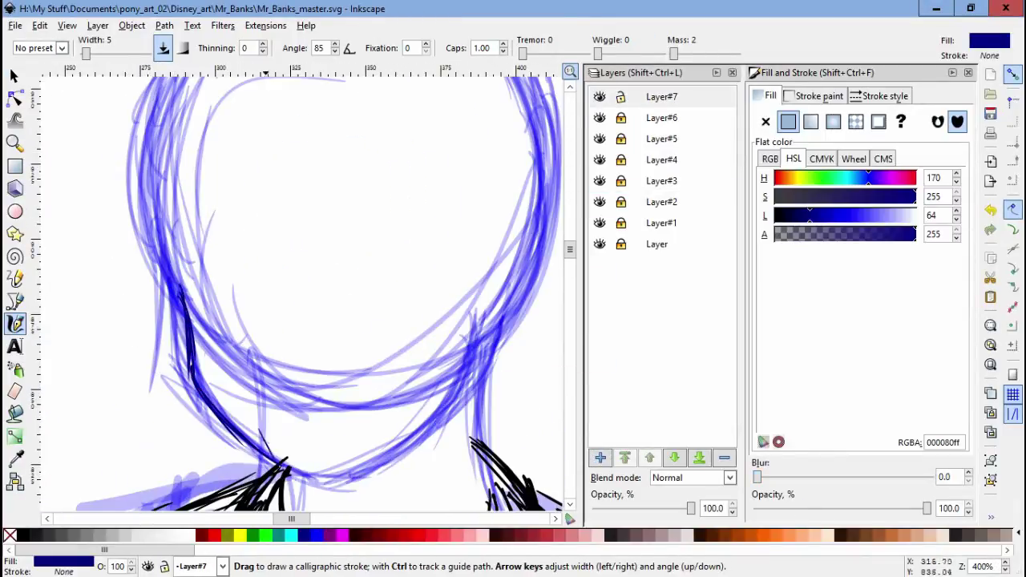
scroll(305, 288, "right", 4)
left_click_drag(349, 237, 394, 266)
scroll(373, 258, "left", 2)
left_click_drag(480, 392, 495, 323)
Step: Delete the neck strokes below the ear and redraw the neck and rear jaw lines in navy
key("s")
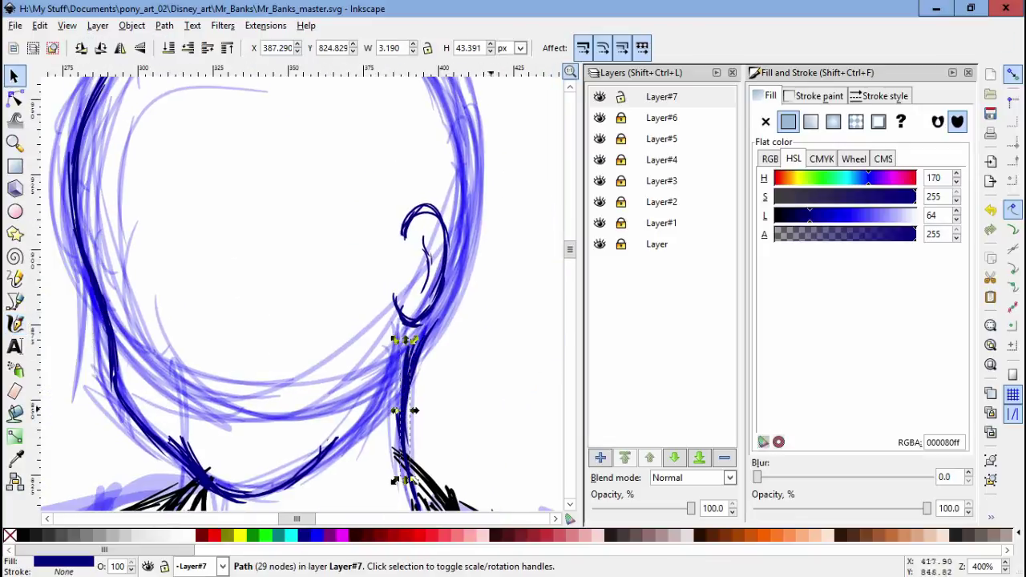
key("Delete")
scroll(297, 293, "down", 4)
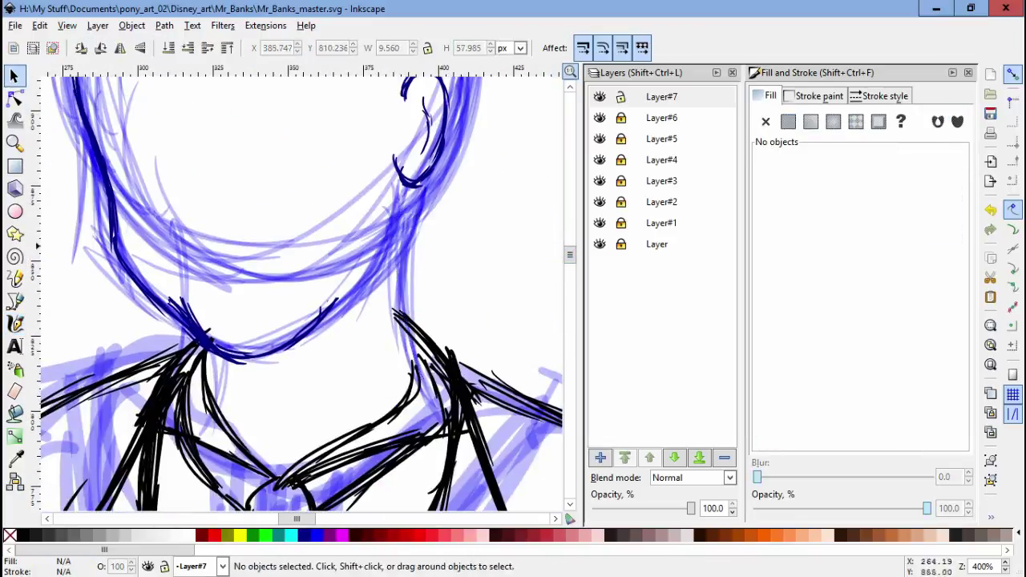
key("c")
scroll(304, 288, "up", 3)
scroll(503, 215, "down", 2)
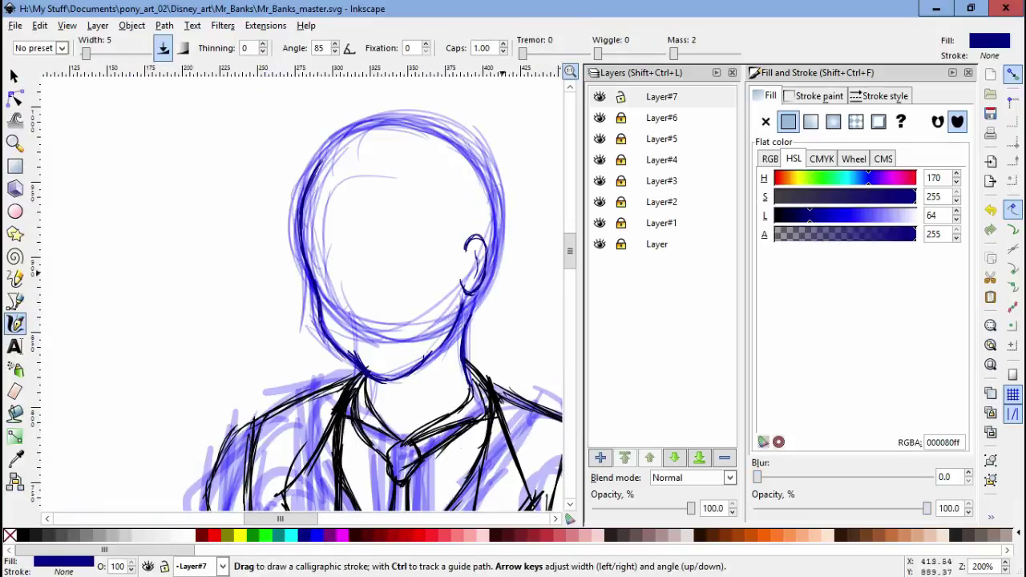
Step: Complete the navy outline around the top and back of the skull
key("s")
key("ctrl+a")
key("c")
scroll(401, 184, "up", 1, "ctrl")
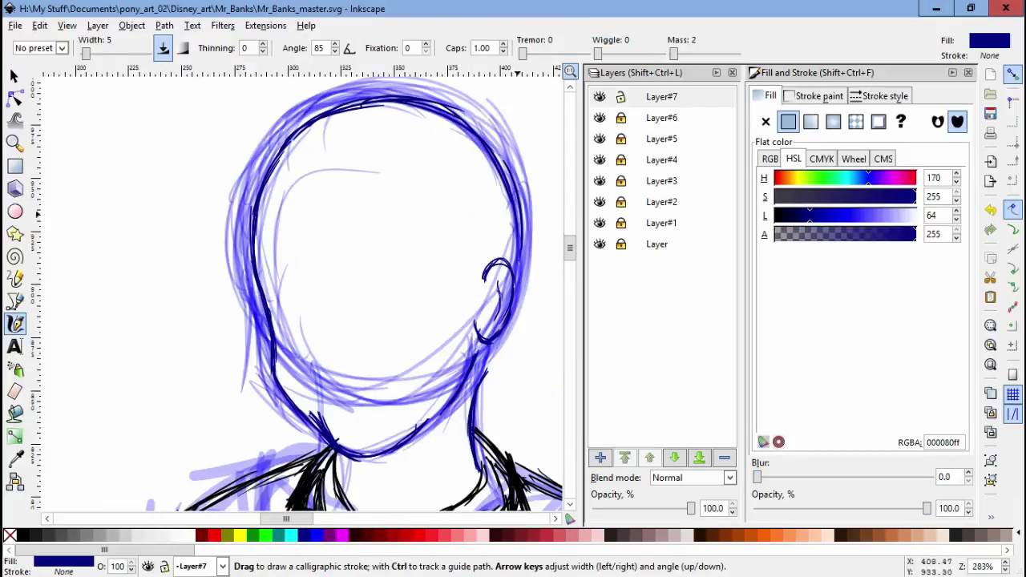
Step: Add an empty layer above the head outline for the facial features
left_click(600, 457)
key("Return")
scroll(297, 293, "down", 1)
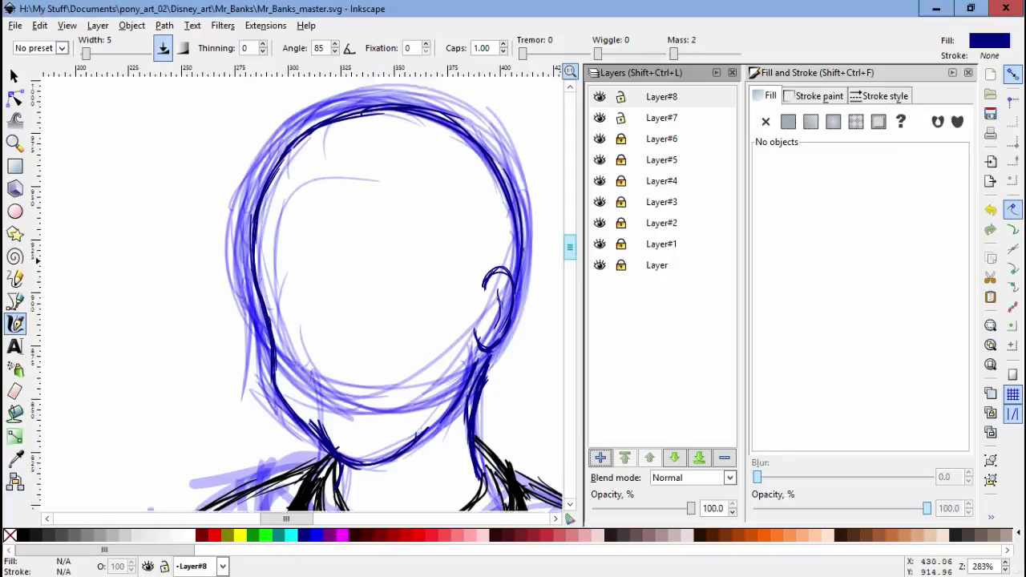
Step: Return to Layer#7, extend the neck lines to the collar and recolour all head outline strokes black
key("s")
key("ctrl+Page_Down")
key("ctrl+a")
key("c")
scroll(369, 361, "up", 3, "ctrl")
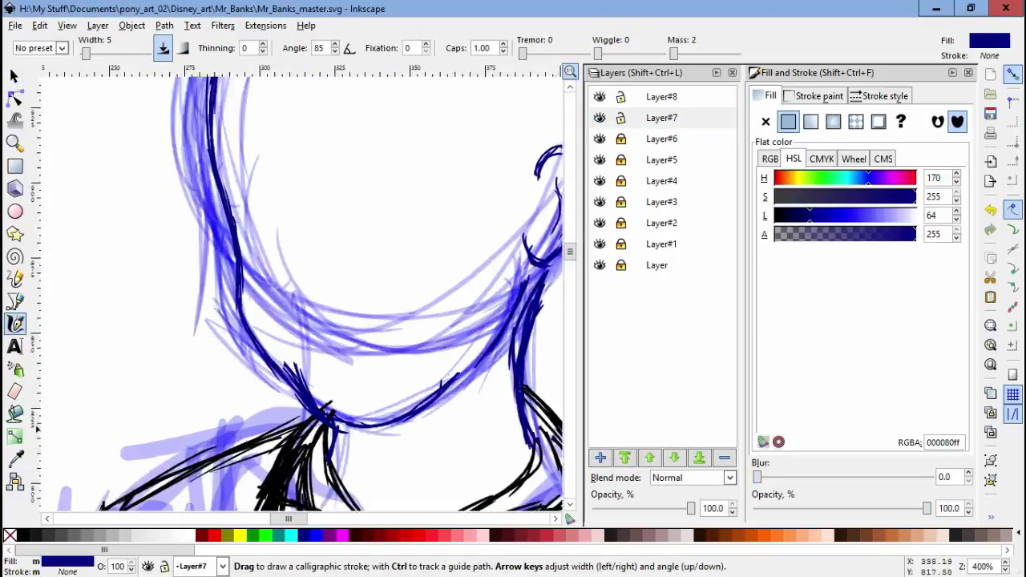
scroll(296, 292, "down", 2, "ctrl")
key("s")
key("c")
scroll(297, 293, "up", 2, "ctrl")
key("s")
key("Escape")
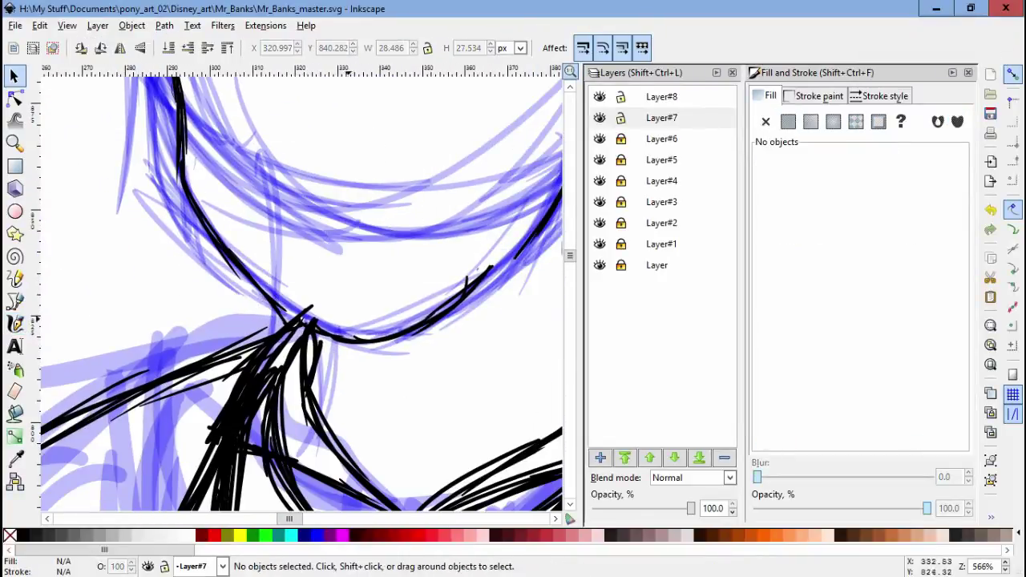
Step: Switch to Layer#8 and ink the nose's bridge and tip and the mouth line in black
key("c")
scroll(301, 292, "down", 3)
scroll(301, 293, "right", 3)
key("alt+space")
key("Escape")
scroll(301, 292, "down", 3, "ctrl")
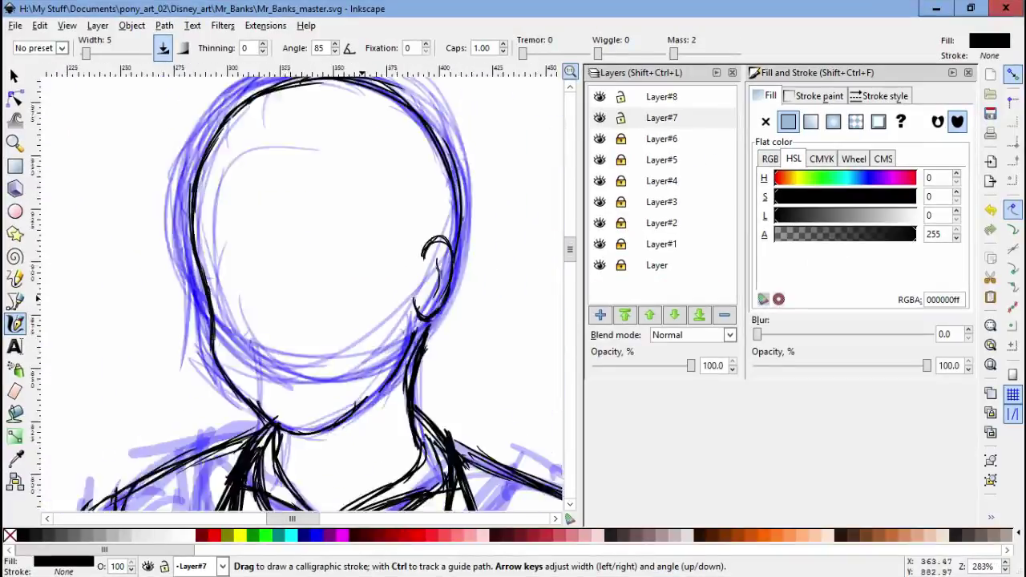
key("ctrl+Page_Up")
scroll(301, 293, "up", 1, "ctrl")
scroll(292, 313, "up", 2, "ctrl")
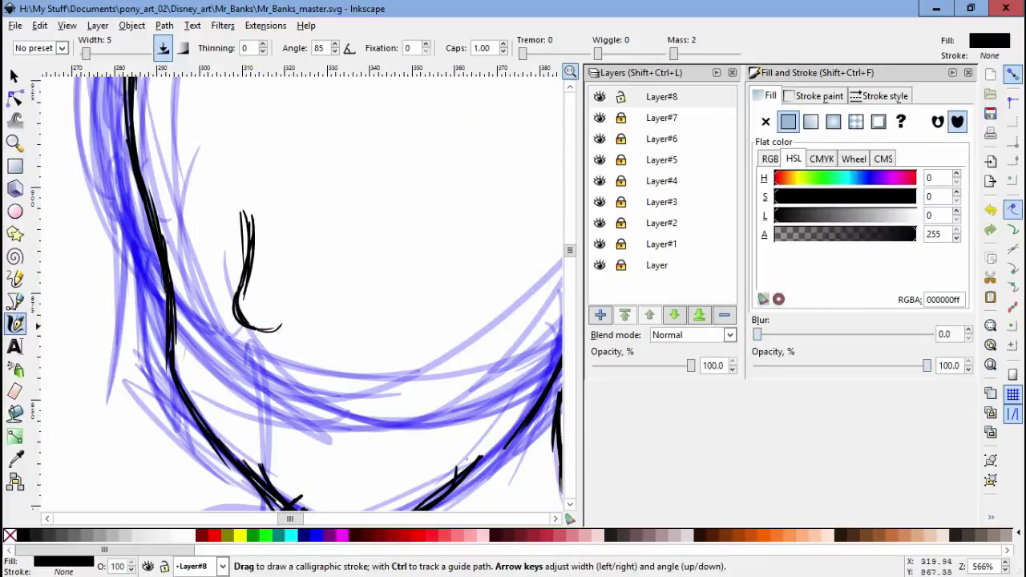
left_click_drag(246, 212, 268, 331)
left_click_drag(320, 394, 245, 391)
Step: Add a new layer and ink the two halves of the moustache in black with diagonal hatching
left_click(600, 315)
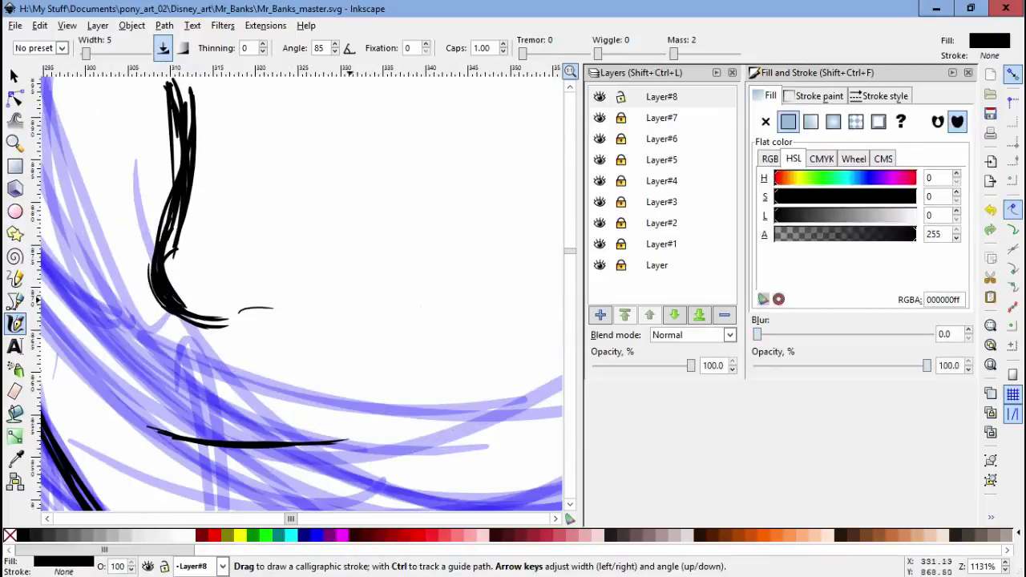
scroll(292, 313, "down", 1)
left_click_drag(321, 323, 314, 340)
scroll(363, 339, "up", 3)
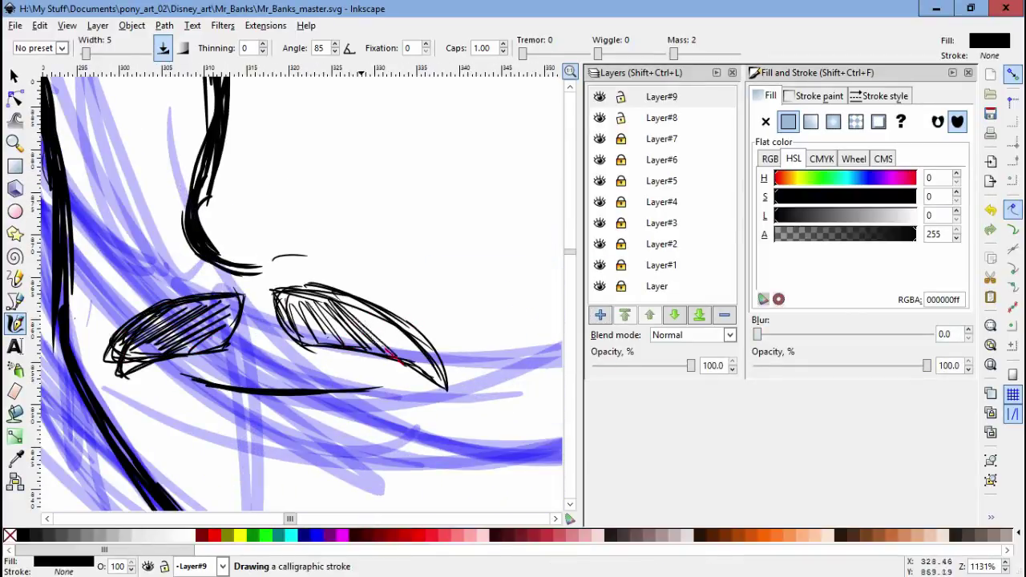
Step: Reshape the far half of the moustache into a slimmer, slanted form and restore its hatching
key("s")
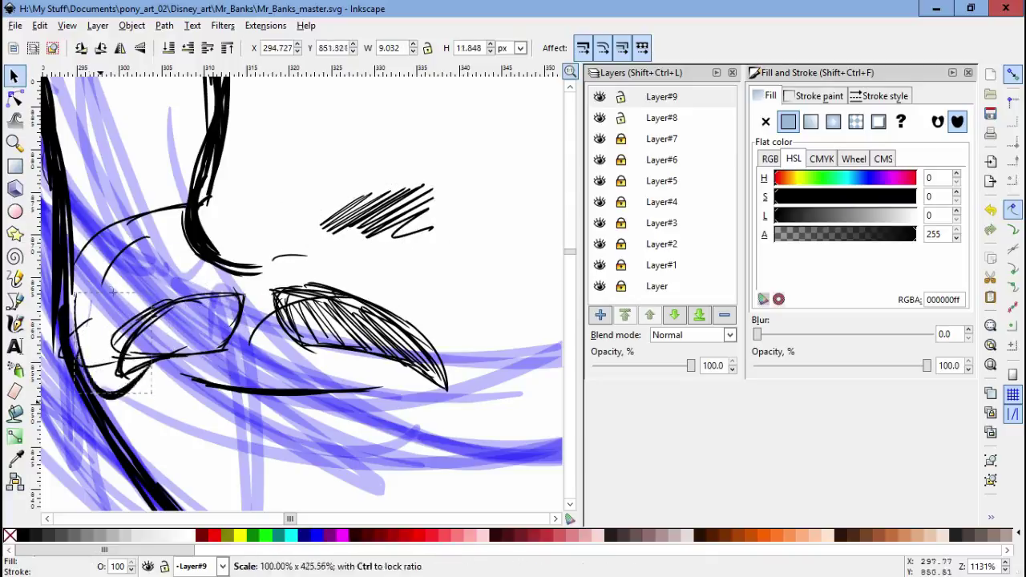
left_click(112, 296)
left_click(184, 375)
left_click_drag(96, 272, 313, 400)
left_click(176, 337)
left_click_drag(265, 277, 254, 263)
key("c")
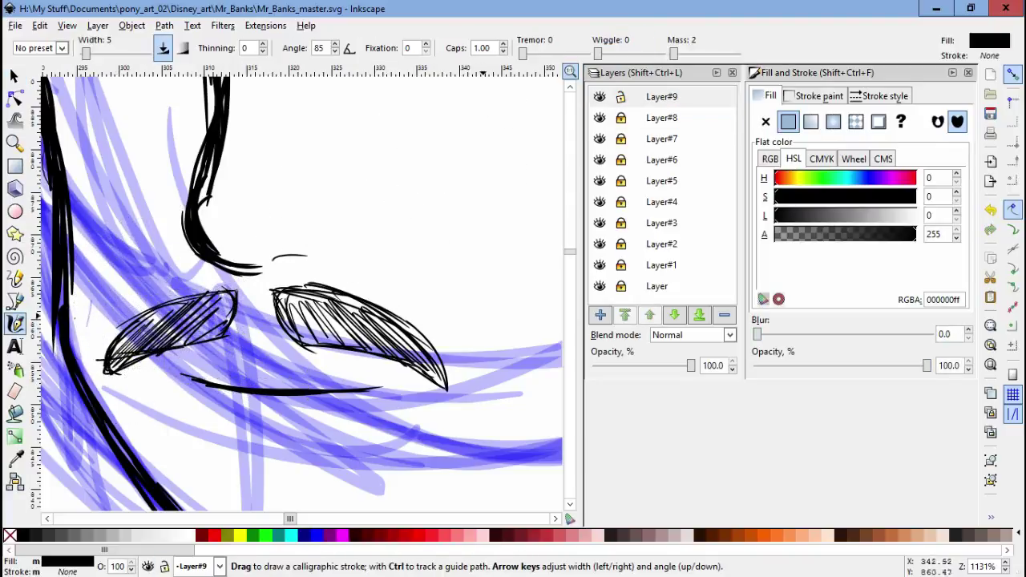
Step: Slightly enlarge the nose, moustache and mouth strokes together
key("s")
left_click(366, 337)
key("Escape")
key("minus")
key("minus")
key("minus")
key("minus")
left_click_drag(384, 321, 405, 333)
key("Escape")
Step: Select all nose strokes on Layer#8 and scale the nose down to about 13 by 25 px
key("ctrl+a")
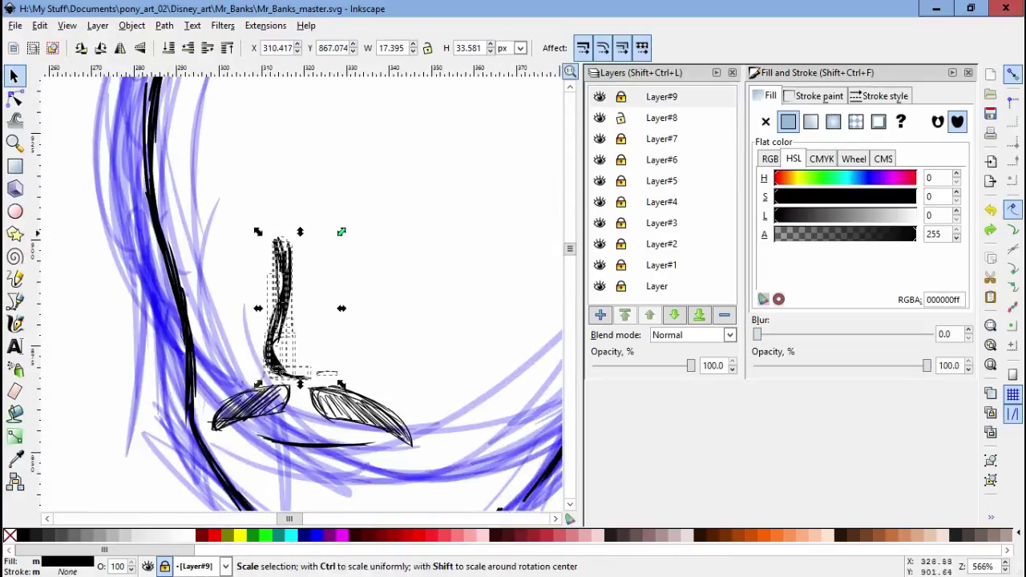
key("Escape")
left_click(164, 565)
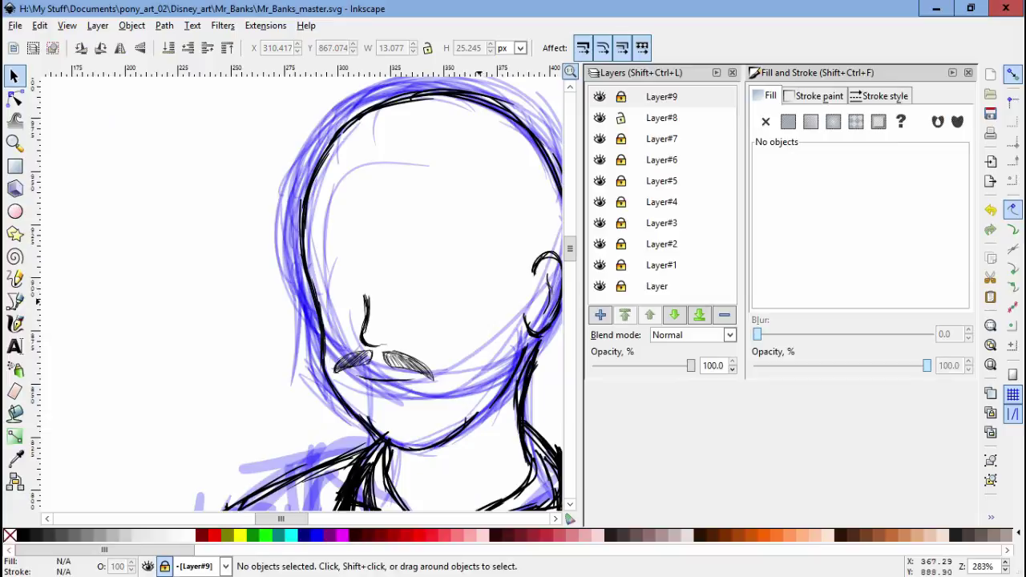
Step: Unlock the moustache layer, then resize and move the nose, moustache and mouth together on the lower face
scroll(439, 276, "right", 3)
mouse_move(213, 340)
left_mouse_down()
mouse_move(343, 401)
mouse_move(216, 344)
left_mouse_up()
key("Escape")
left_click_drag(330, 391, 337, 383)
left_click_drag(276, 365, 277, 356)
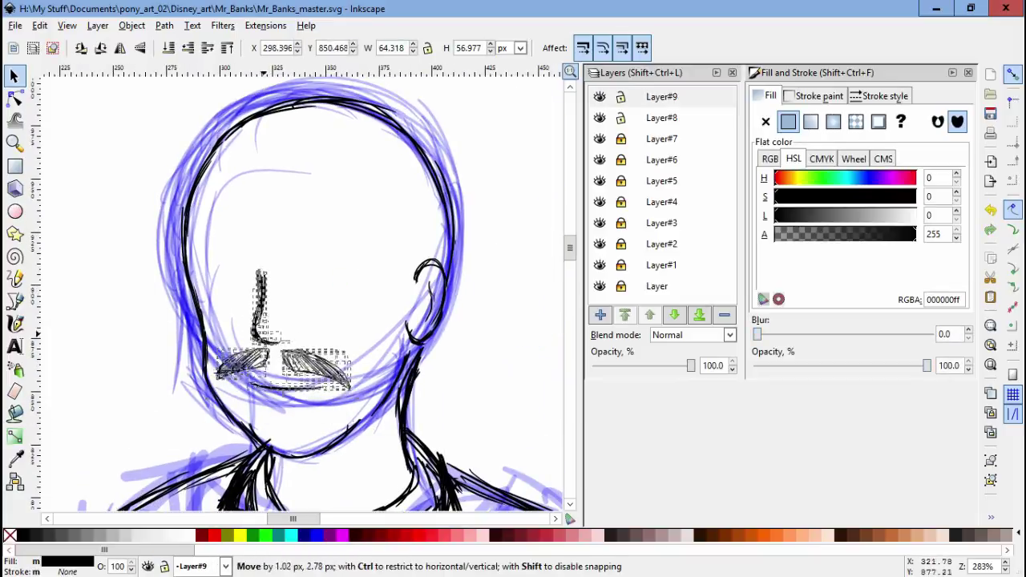
key("Escape")
Step: Add a new layer and ink the near eye in black with its lid, iris, highlight and hatched pupil
left_click(164, 566)
key("ctrl+shift+n")
key("Return")
key("c")
key("plus")
mouse_move(316, 263)
left_mouse_down()
mouse_move(384, 265)
mouse_move(327, 279)
left_mouse_up()
key("plus")
key("minus")
key("minus")
key("plus")
key("plus")
key("plus")
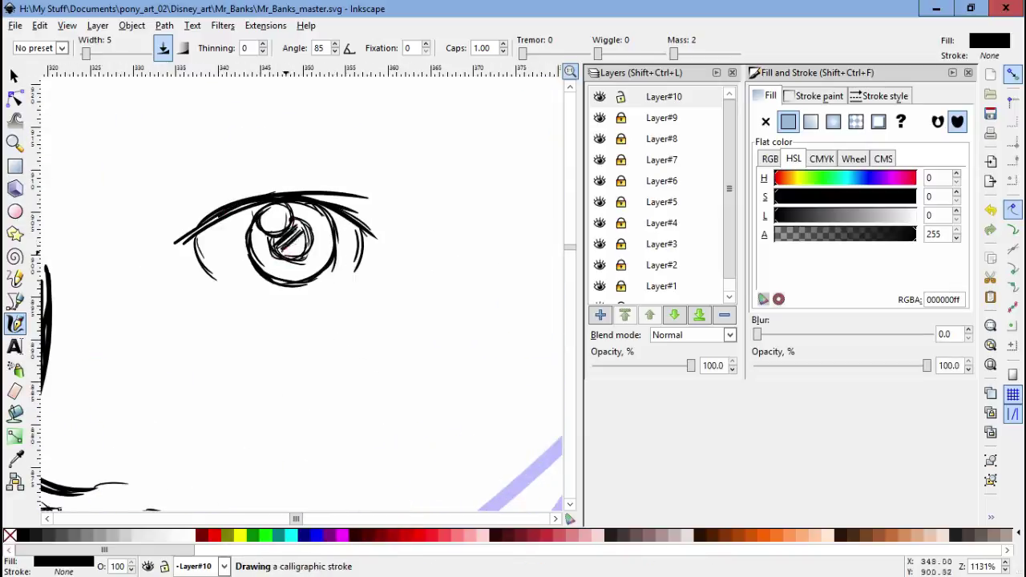
Step: Select all strokes of the near eye and adjust its placement beside the nose
key("minus")
key("minus")
key("minus")
key("s")
key("ctrl+a")
key("Escape")
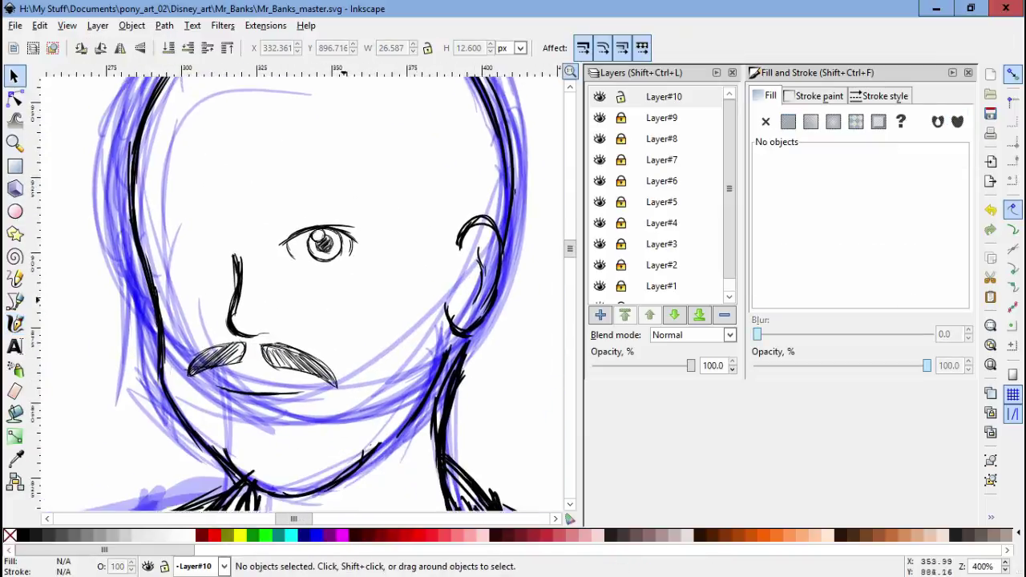
Step: Ink both eyebrows and place a copy of the eye across the nose, narrowed to about 22 px
key("c")
mouse_move(166, 236)
left_mouse_down()
mouse_move(200, 219)
mouse_move(389, 282)
left_mouse_up()
key("s")
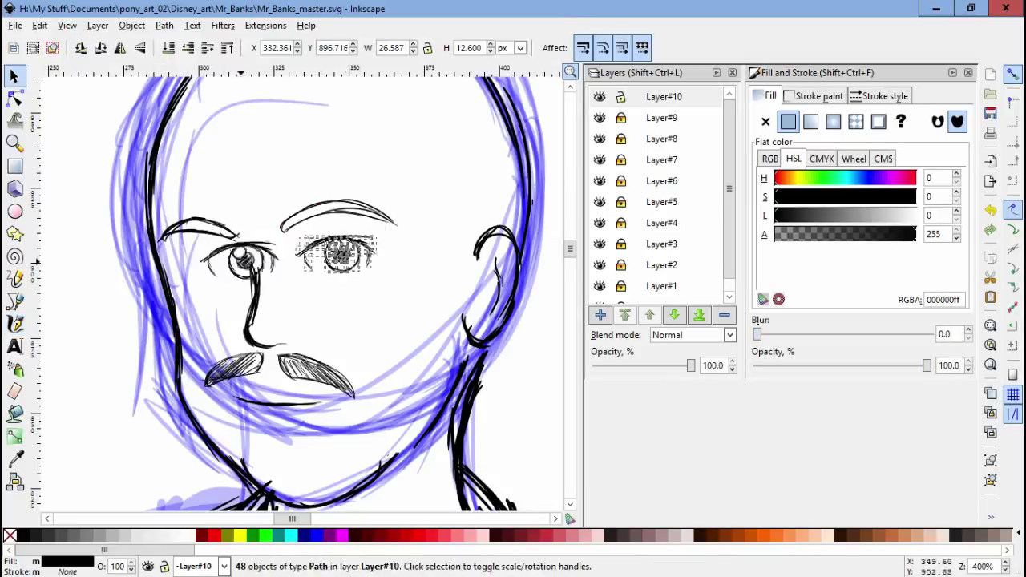
key("Escape")
scroll(321, 264, "up", 1)
key("Escape")
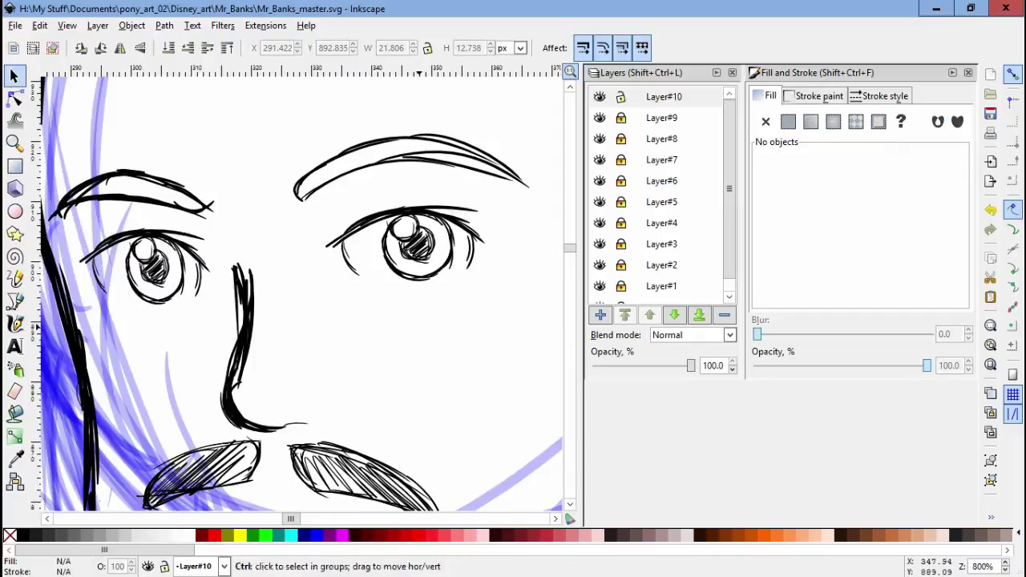
Step: Unlock the facial feature layers and adjust the eyes, eyebrows, nose, moustache and mouth together on the head
scroll(390, 270, "down", 2)
left_click_drag(190, 194, 434, 292)
key("Escape")
key("Escape")
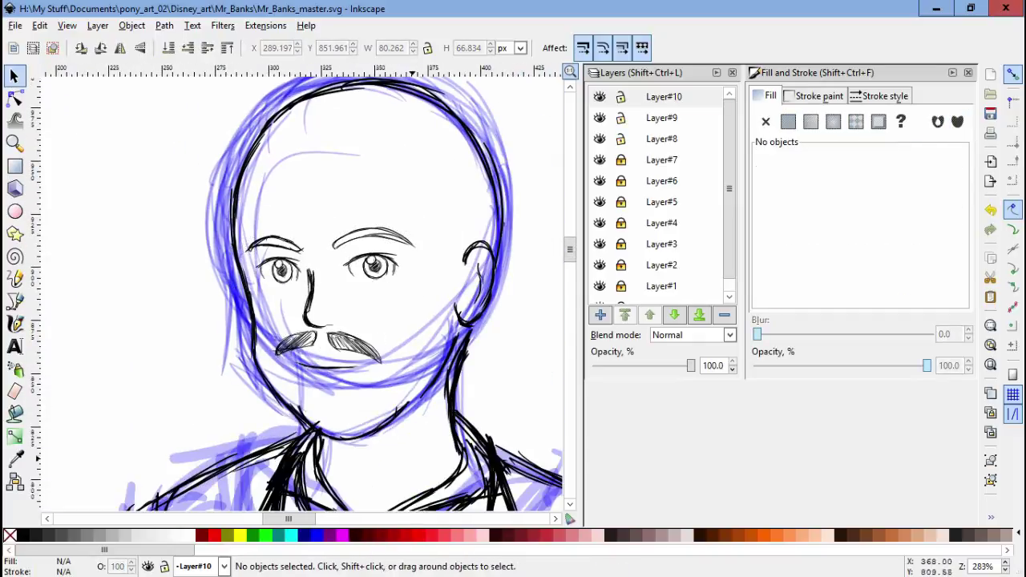
Step: Hide the two blue construction sketch layers
left_click(600, 286)
key("5")
key("1")
Step: Delete surplus overlapping strokes along the nose bridge on Layer#8
scroll(350, 120, "up", 7)
left_click(314, 206)
key("Escape")
left_click(314, 206, "alt")
left_click(314, 206, "alt+shift")
key("Delete")
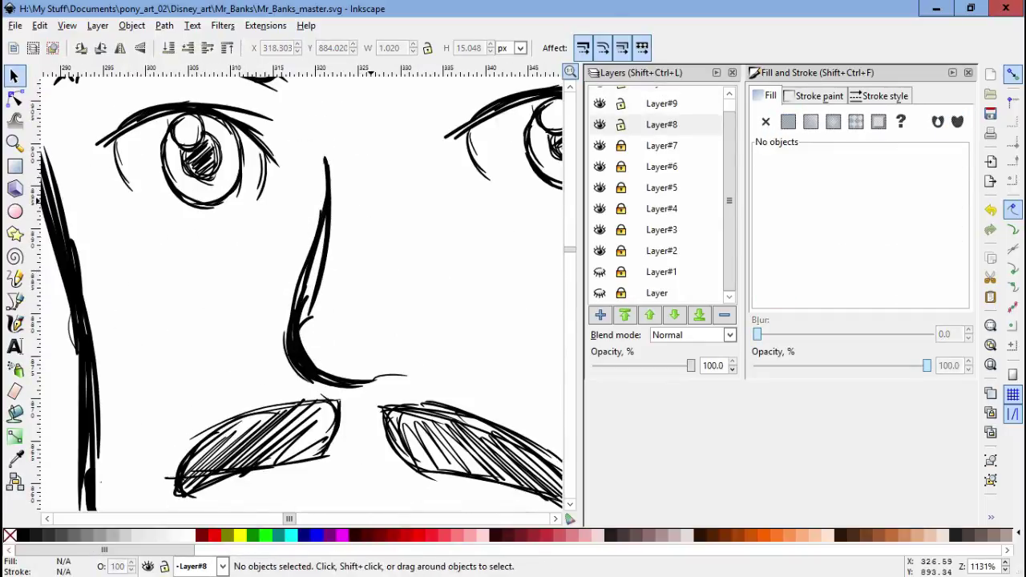
Step: Ink a curved nose bridge running up towards the brow and remove the two old bridge strokes set aside
key("c")
left_click_drag(305, 126, 314, 261)
scroll(313, 240, "down", 3)
scroll(313, 241, "up", 3)
key("s")
left_click_drag(360, 193, 465, 417)
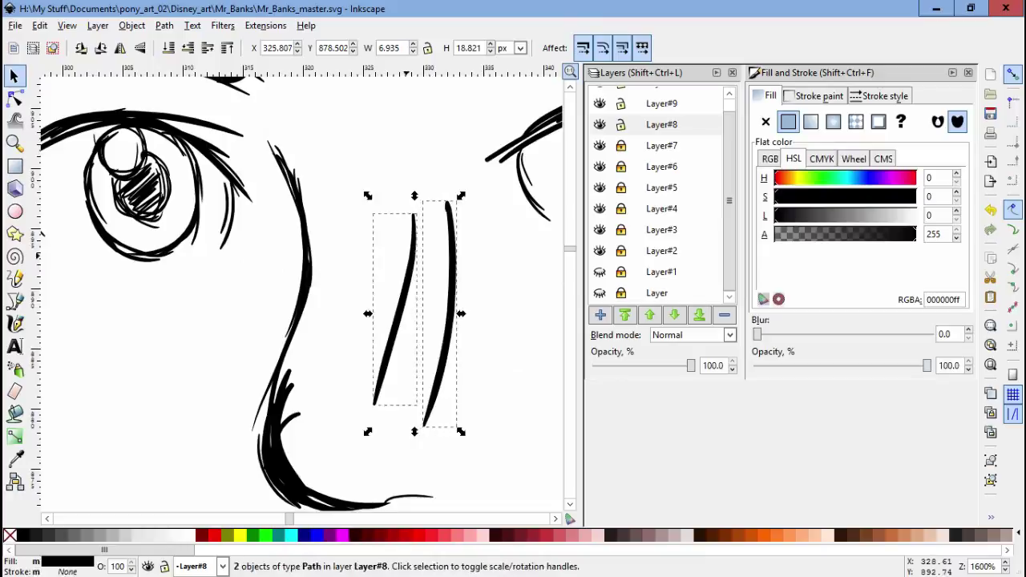
key("Escape")
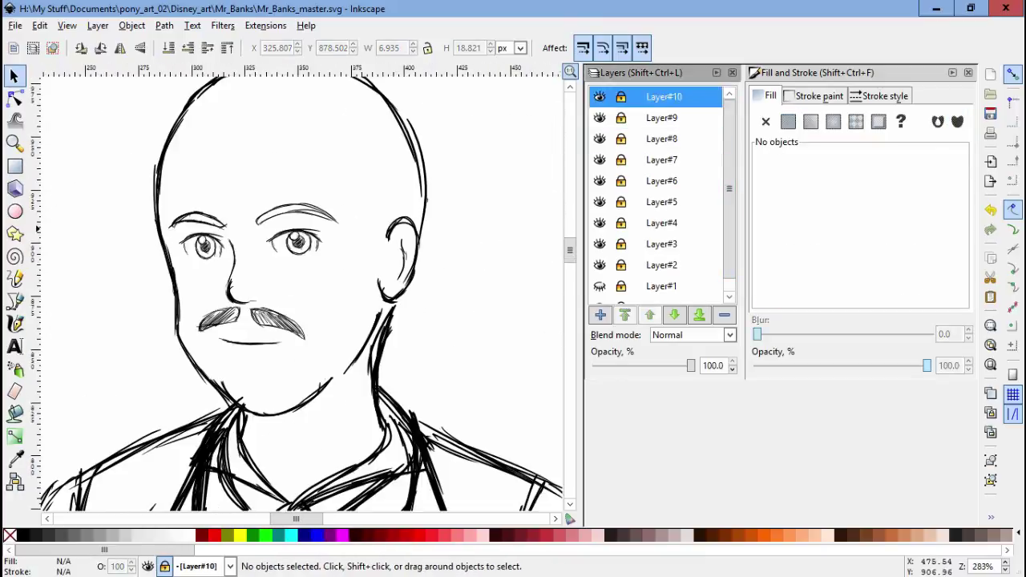
Step: Ink the hair around the head in black on one new layer and a brimmed bowler hat on another
key("c")
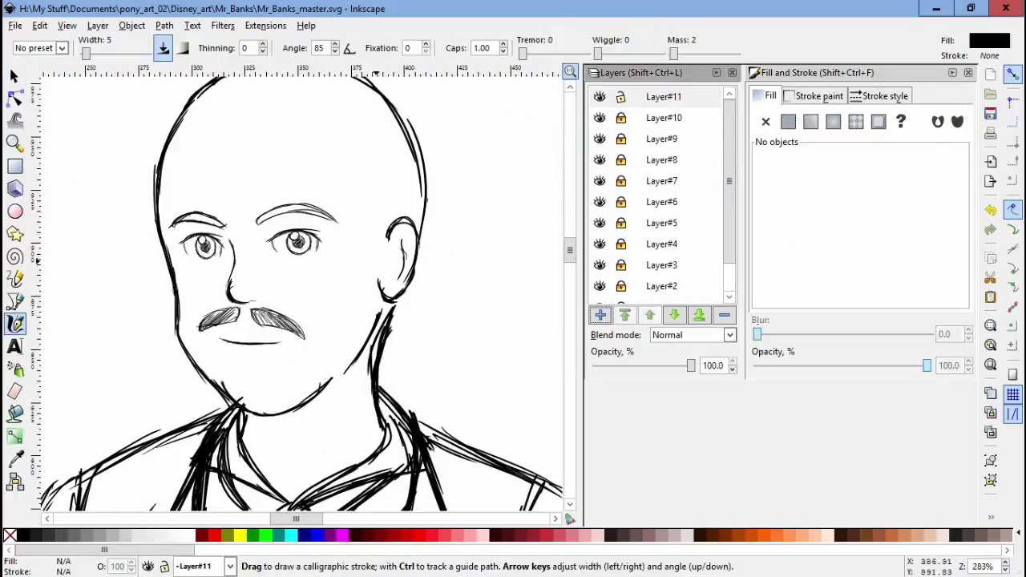
left_click_drag(365, 183, 369, 226)
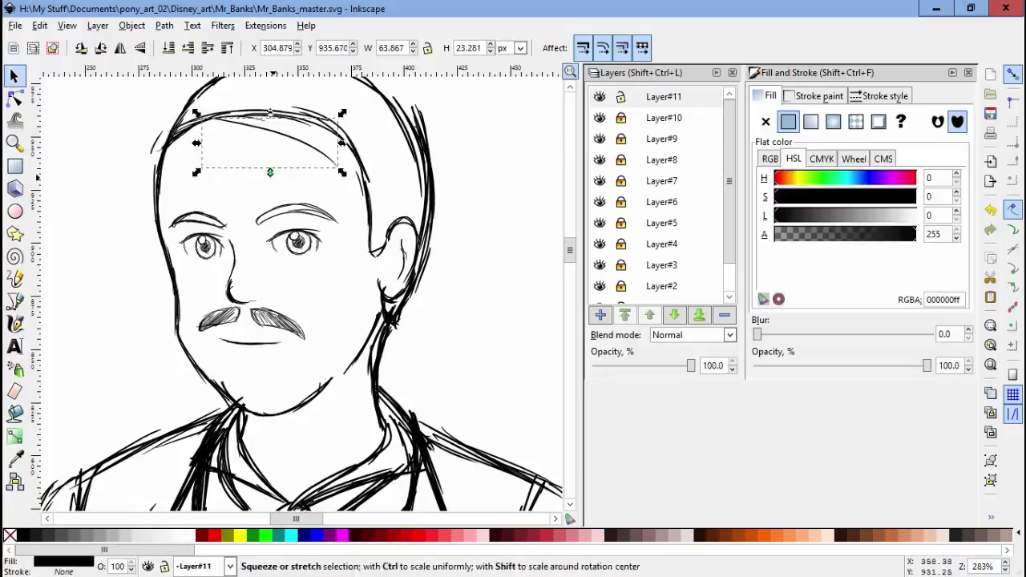
key("ctrl+shift+n")
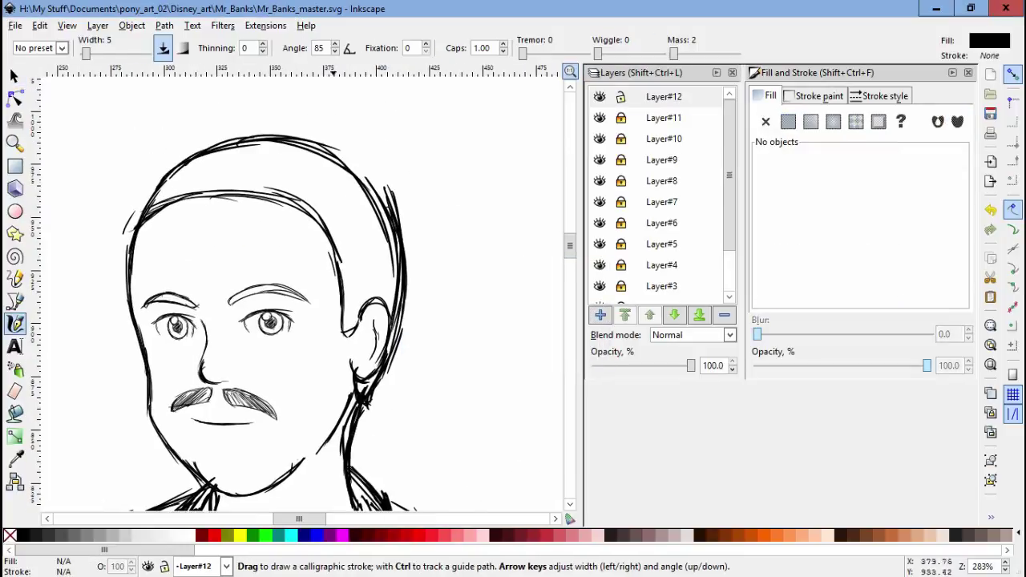
left_click_drag(248, 228, 260, 232)
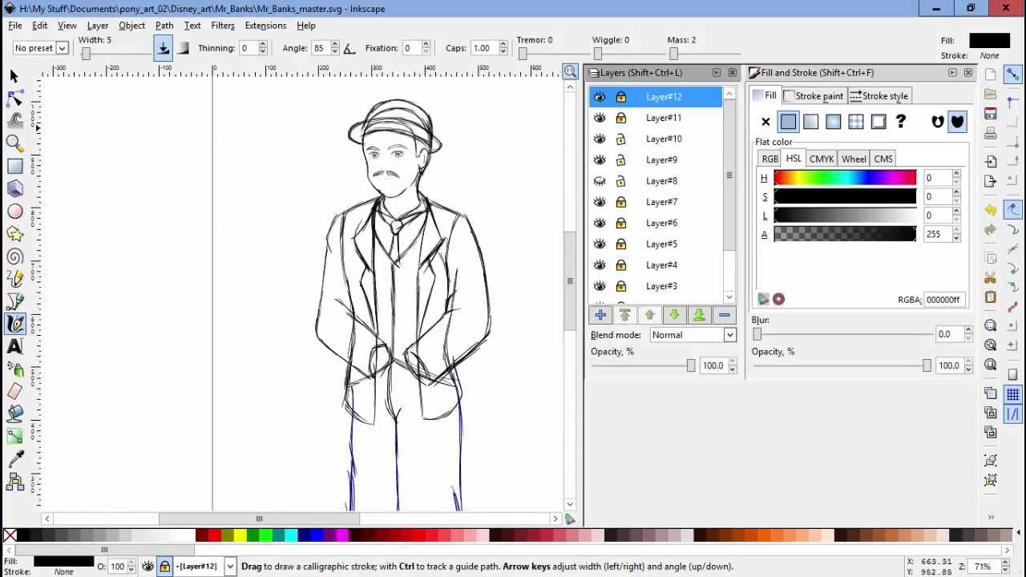
Step: Select the eyes, eyebrows, nose, moustache and mouth on their unlocked layers and nudge them together into place on the head
key("s")
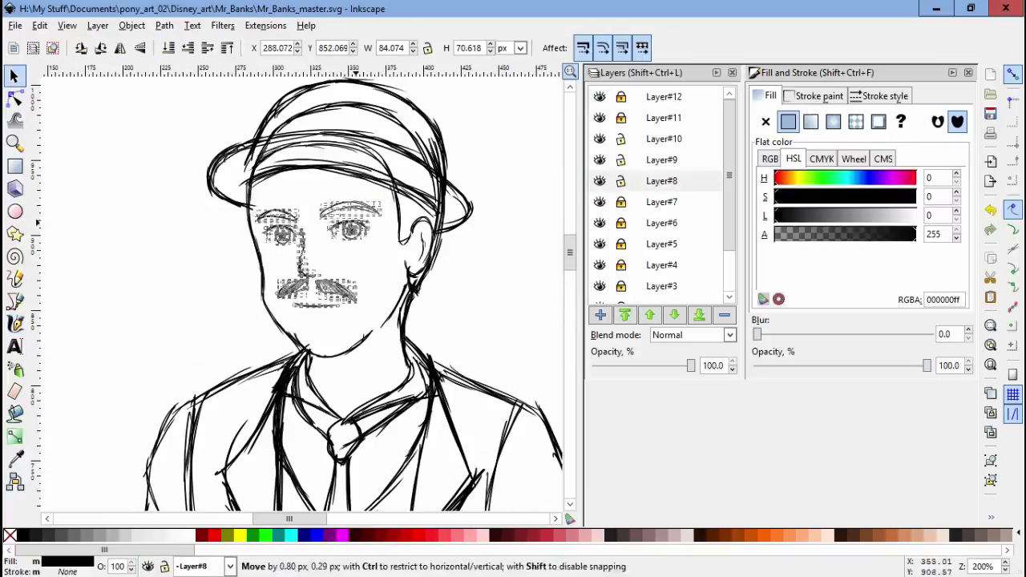
key("Escape")
left_click_drag(264, 309, 391, 331)
left_click(393, 297)
key("plus")
key("plus")
key("plus")
key("plus")
key("Escape")
key("minus")
key("minus")
key("minus")
key("minus")
key("minus")
left_click_drag(194, 195, 355, 366)
left_click_drag(305, 280, 307, 280)
key("Escape")
key("5")
Step: Adjust the jacket strokes on Layer#5 and save the drawing
left_click(662, 202)
scroll(328, 280, "up", 5)
scroll(353, 289, "down", 3)
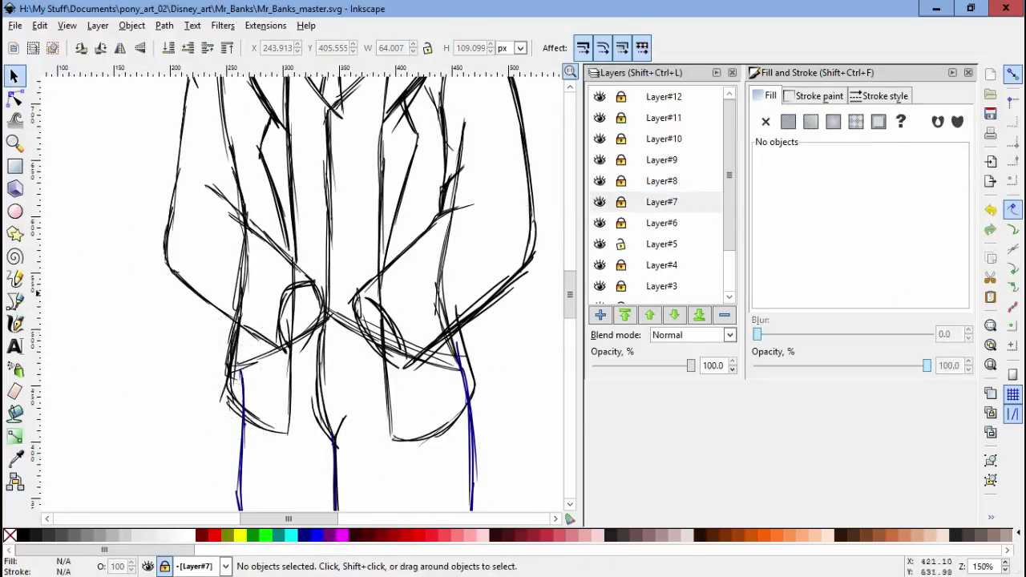
key("ctrl+alt+a")
key("Escape")
key("ctrl+s")
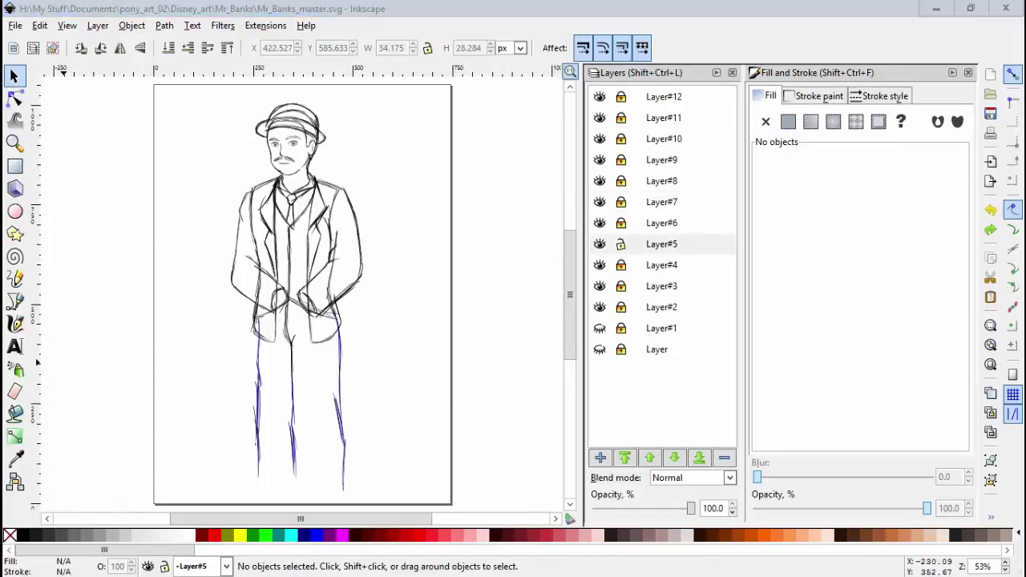
Step: Reposition the dark blue trouser leg strokes on Layer#6, moving them up beneath the jacket
left_click(661, 223)
key("ctrl+a")
key("Escape")
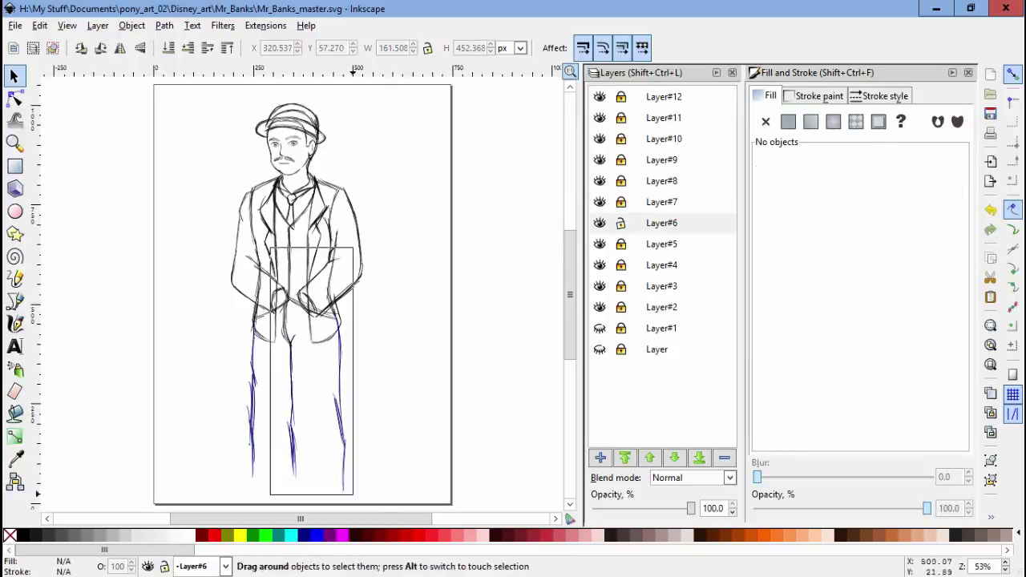
scroll(297, 285, "down", 2)
scroll(297, 285, "down", 2)
scroll(297, 285, "up", 4)
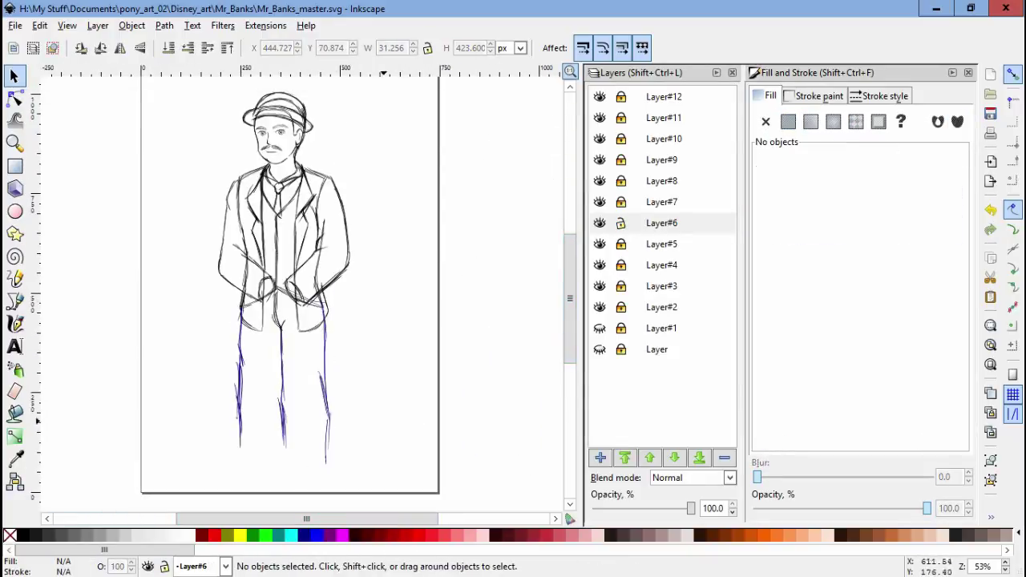
scroll(307, 313, "up", 3)
scroll(307, 313, "down", 3)
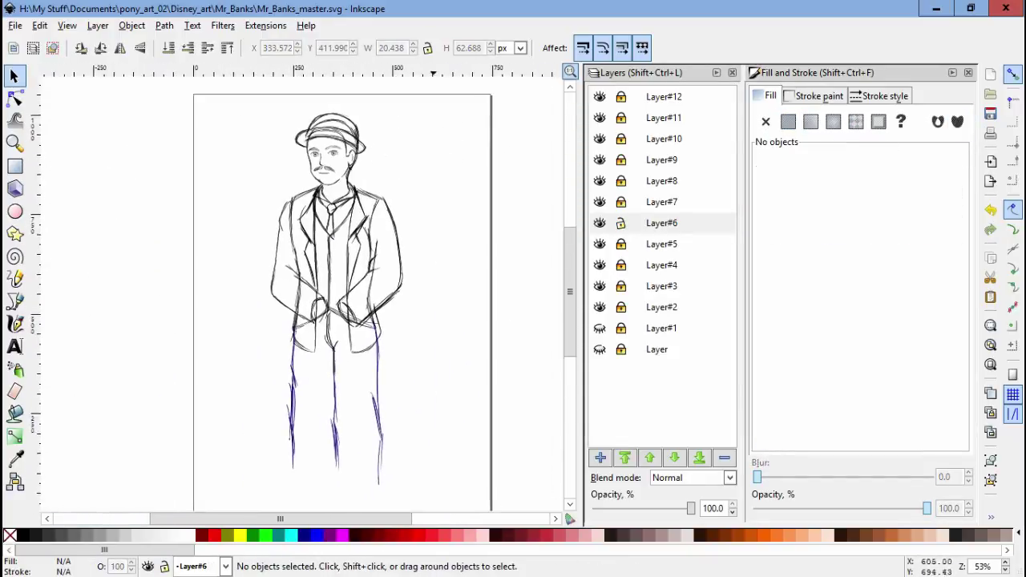
scroll(307, 313, "up", 3)
Step: Erase the surplus strokes crossing the waist and jacket flaps beside the cuffs on Layer#4
left_click(661, 223)
key("Down")
key("Down")
key("shift+e")
left_click_drag(301, 284, 303, 330)
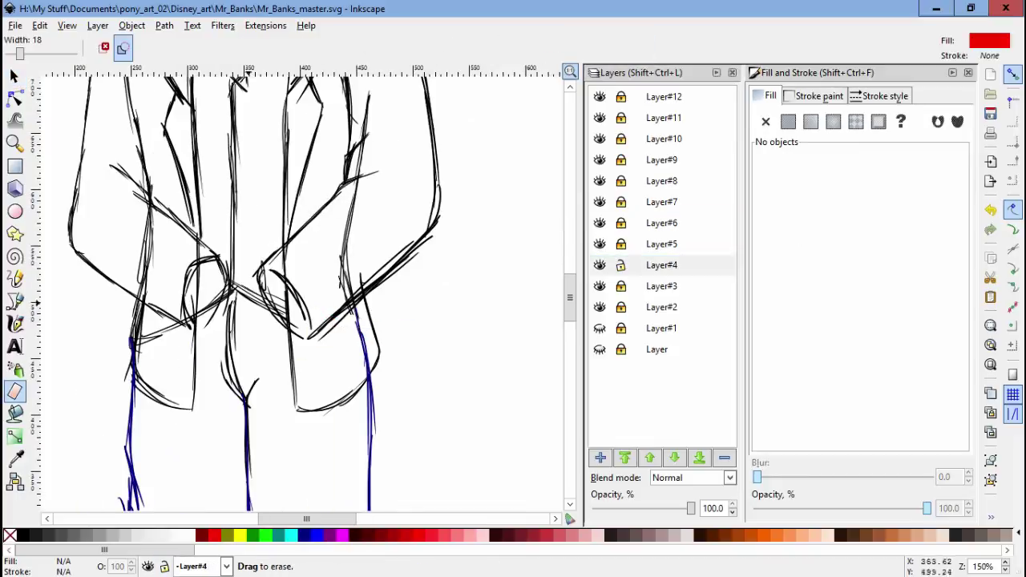
scroll(297, 289, "up", 5)
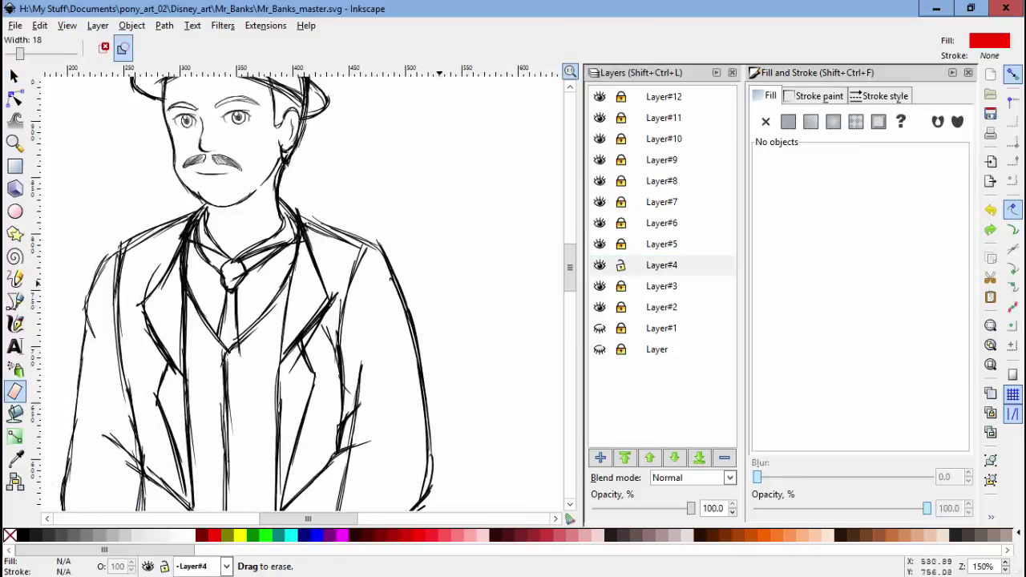
scroll(304, 288, "down", 5)
left_click_drag(194, 390, 153, 360)
left_click_drag(411, 258, 408, 172)
scroll(364, 401, "down", 2)
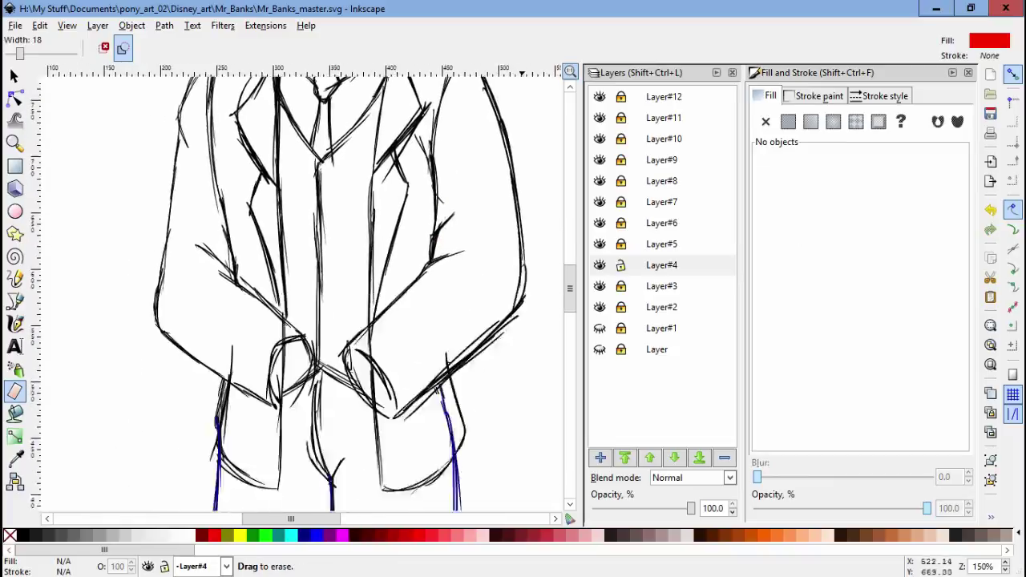
Step: Add a new layer at the top of the layer stack
left_click(663, 118)
scroll(336, 289, "down", 2)
left_click(600, 458)
key("c")
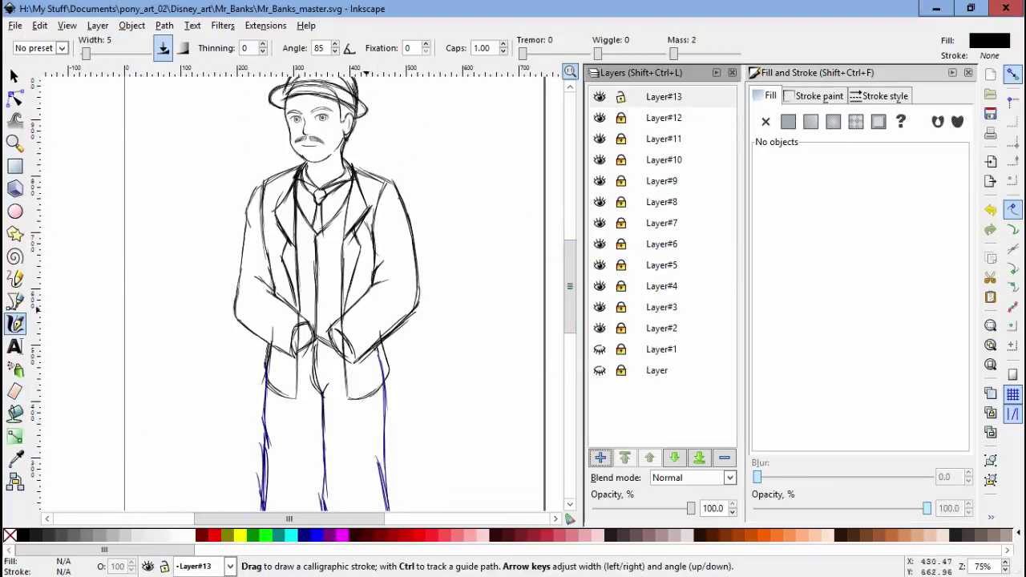
Step: Unlock Layer#5 and Layer#4 and squeeze the jacket upward from its hem to a height of about 375 px
left_click(620, 264)
left_click(620, 287)
key("s")
key("ctrl+a")
key("Escape")
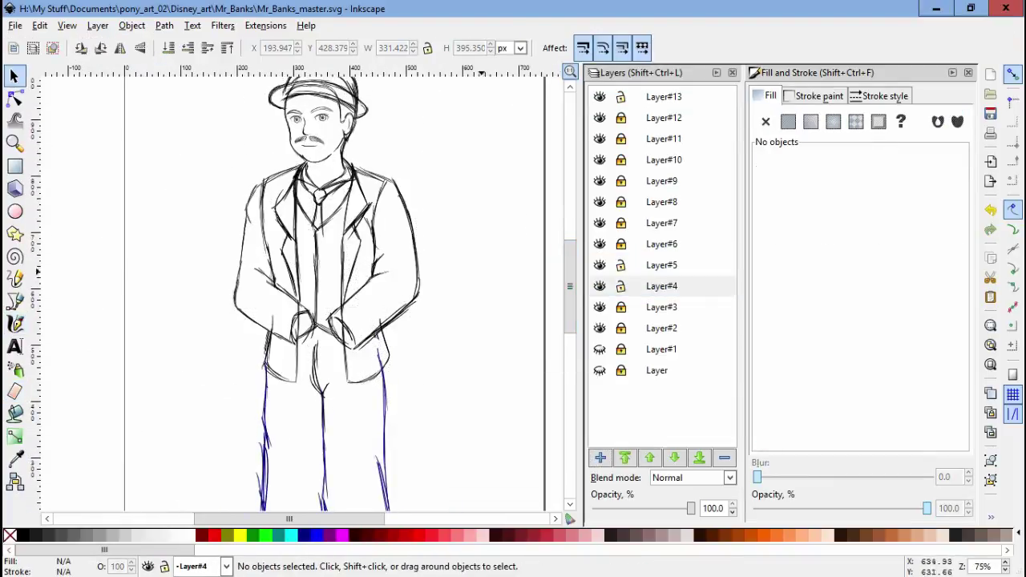
key("5")
key("ctrl+a")
left_click_drag(296, 337, 297, 333)
key("Escape")
Step: Ink the lower hand with its curled fingers between the sleeve cuffs on Layer#13
key("plus")
key("plus")
key("plus")
key("plus")
key("plus")
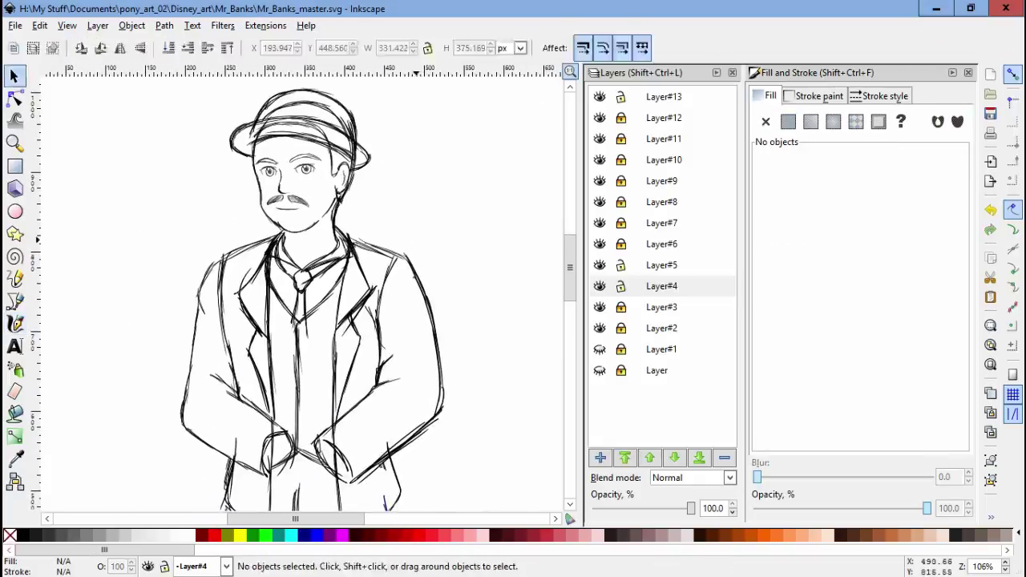
key("c")
scroll(35, 314, "down", 4)
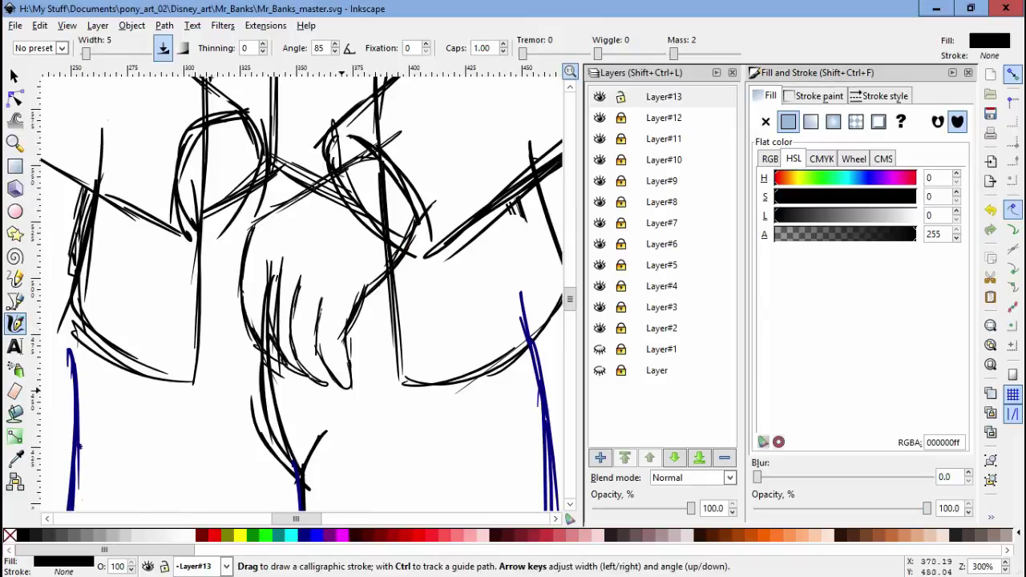
Step: Ink the upper hand with its wrist and fingers clasped over the lower hand on a new layer
scroll(350, 367, "up", 3)
scroll(350, 367, "left", 1)
key("ctrl+shift+n")
key("Return")
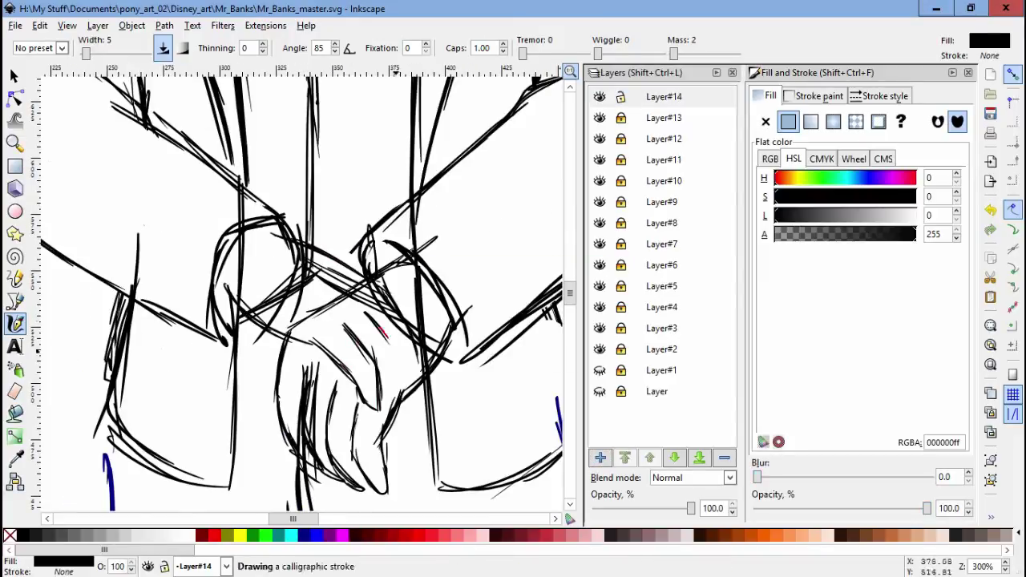
left_click_drag(413, 376, 225, 313)
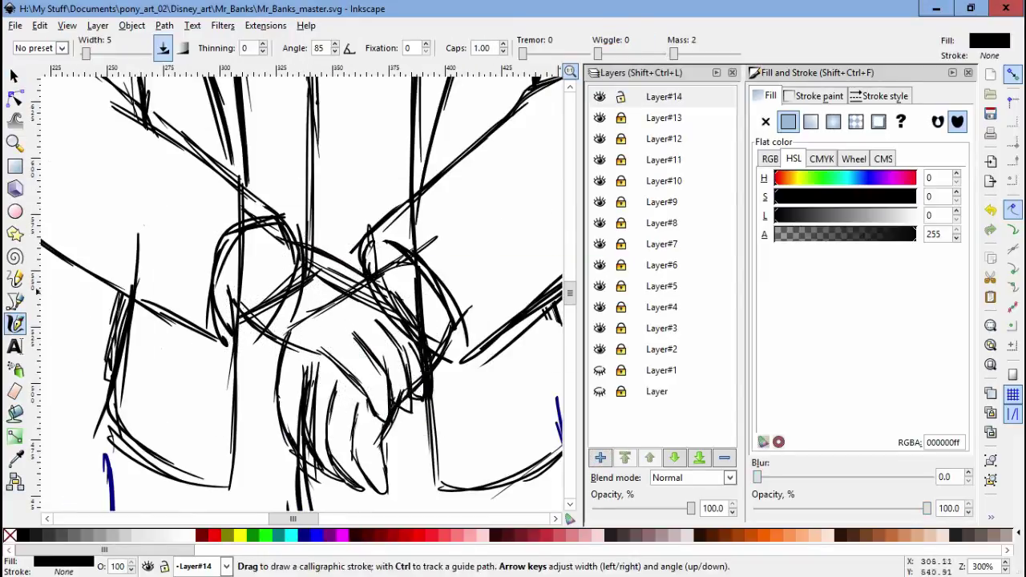
Step: Select all upper hand strokes on Layer#14 and fit them over the lower hand at about 123 by 96 px
key("5")
key("grave")
key("s")
key("ctrl+a")
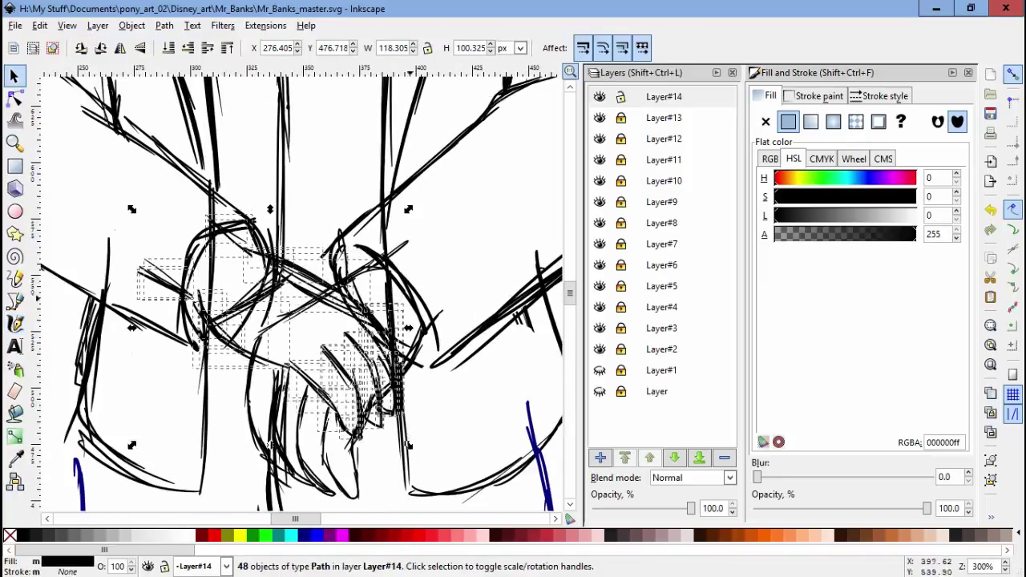
left_click_drag(132, 248, 138, 243)
key("Escape")
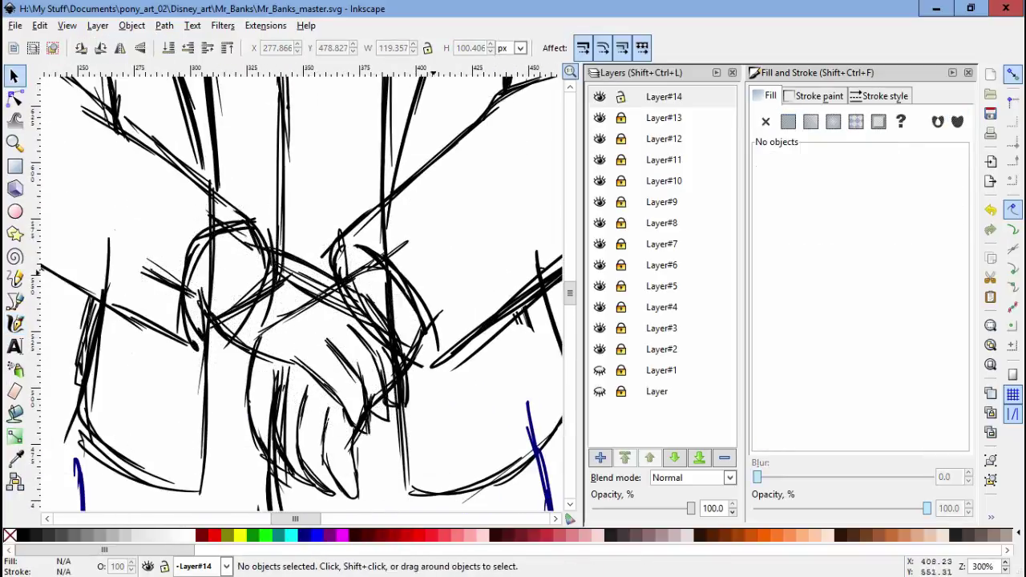
key("5")
key("grave")
key("ctrl+a")
key("Escape")
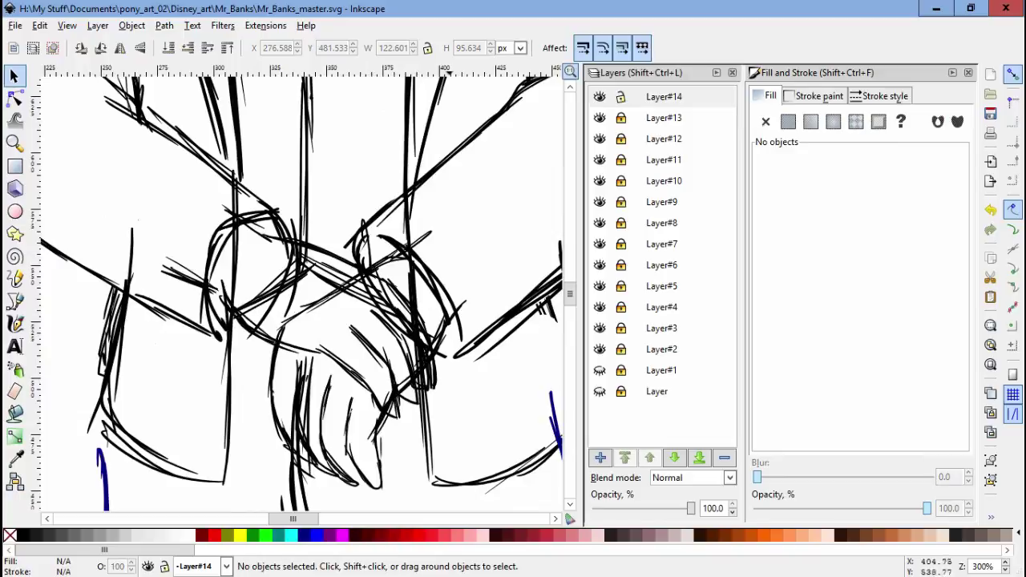
Step: Unlock Layer#13 and adjust both clasped hands between the cuffs to an overall size of about 136 by 122 px
key("minus")
key("minus")
key("5")
key("grave")
left_click_drag(178, 242, 351, 411)
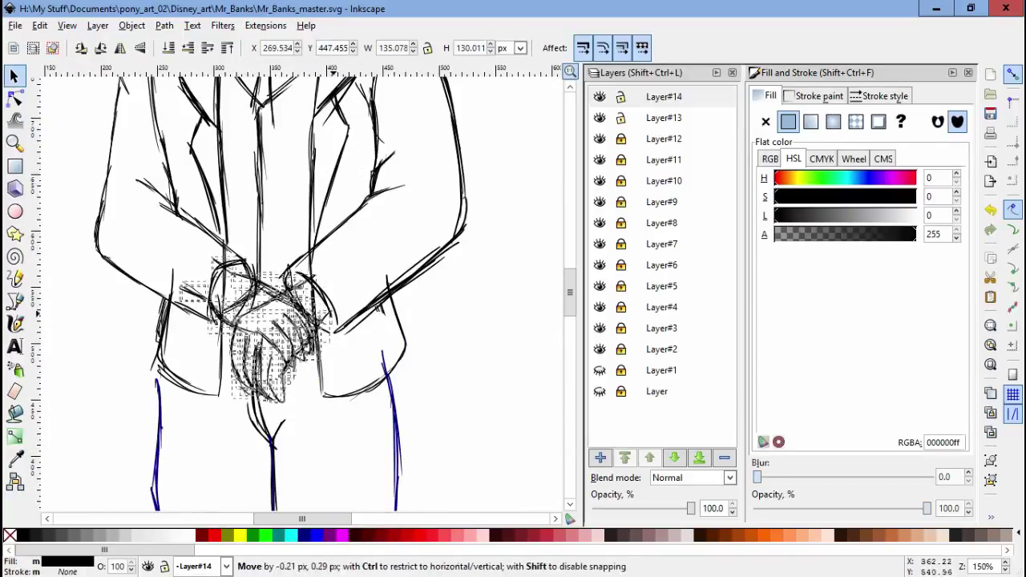
key("Escape")
key("5")
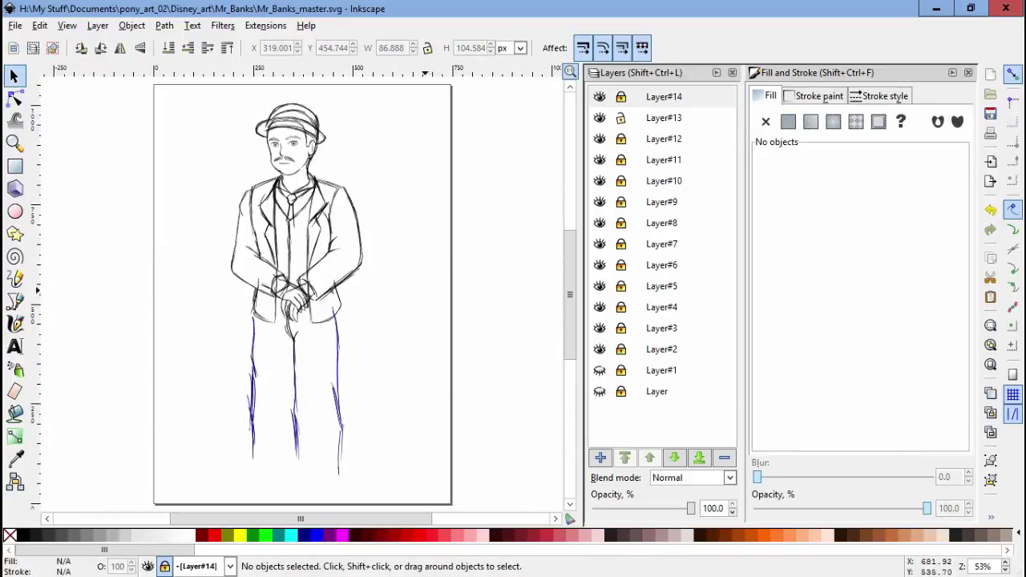
key("ctrl+alt+a")
key("Escape")
Step: Hide the hat on Layer#12 and lock Layer#13
left_click(600, 139)
left_click(621, 118)
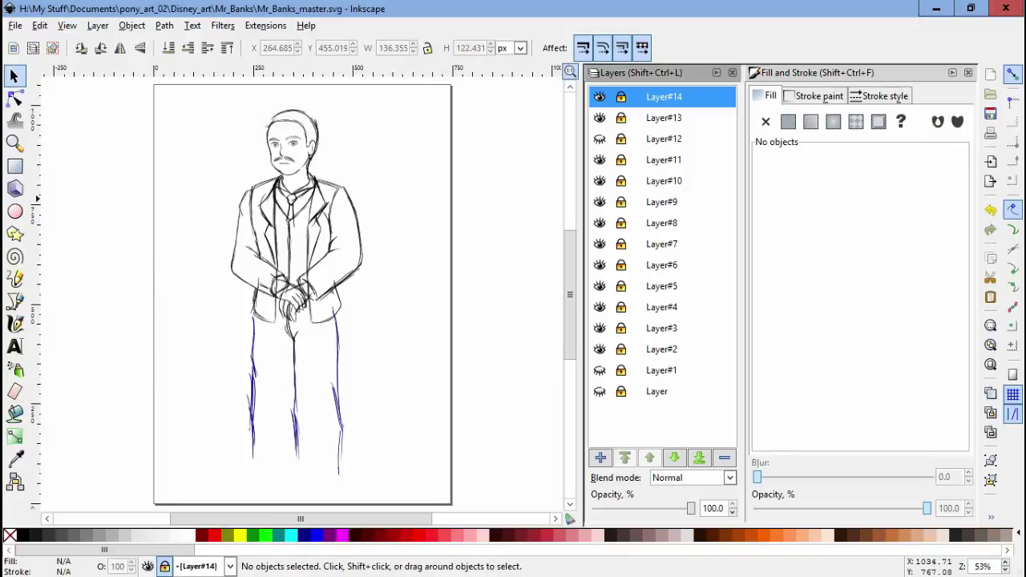
Step: Select the slanted strokes of the jacket's left front edge below the lapel on Layer#5 and reshape them more narrowly
key("grave")
left_click(293, 265)
key("Escape")
left_click(293, 265)
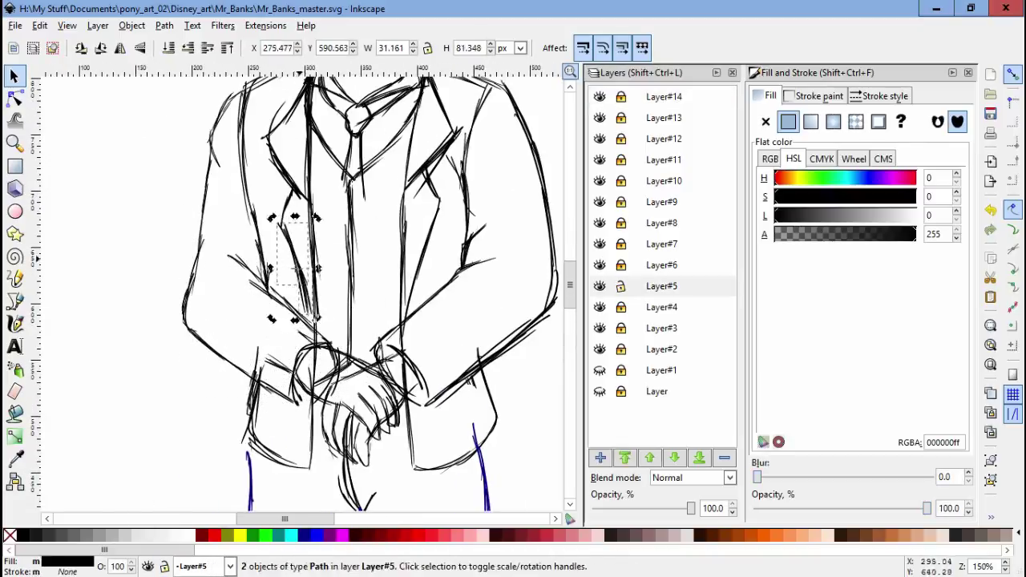
scroll(297, 265, "up", 4)
left_click(280, 441, "shift")
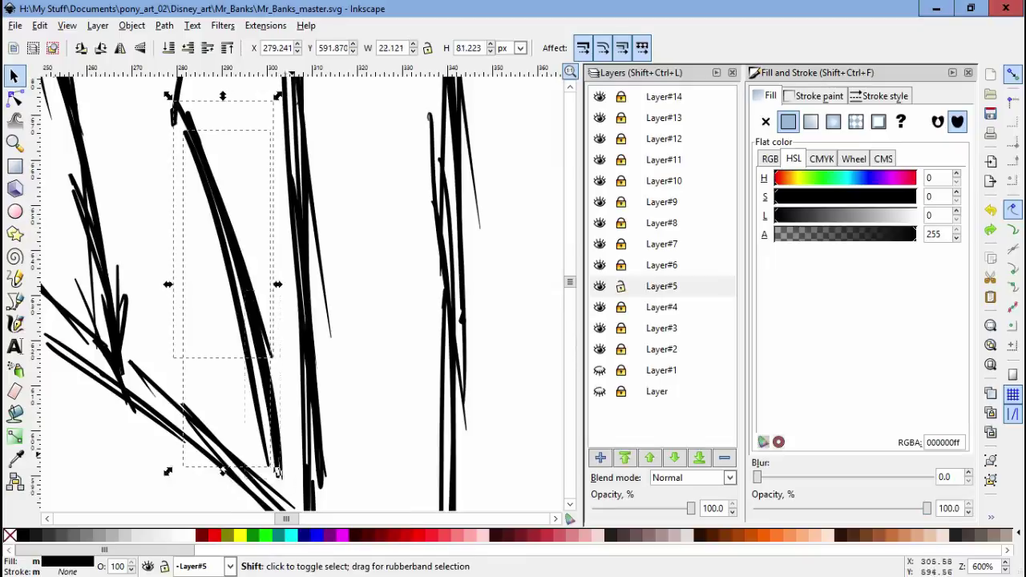
key("n")
key("s")
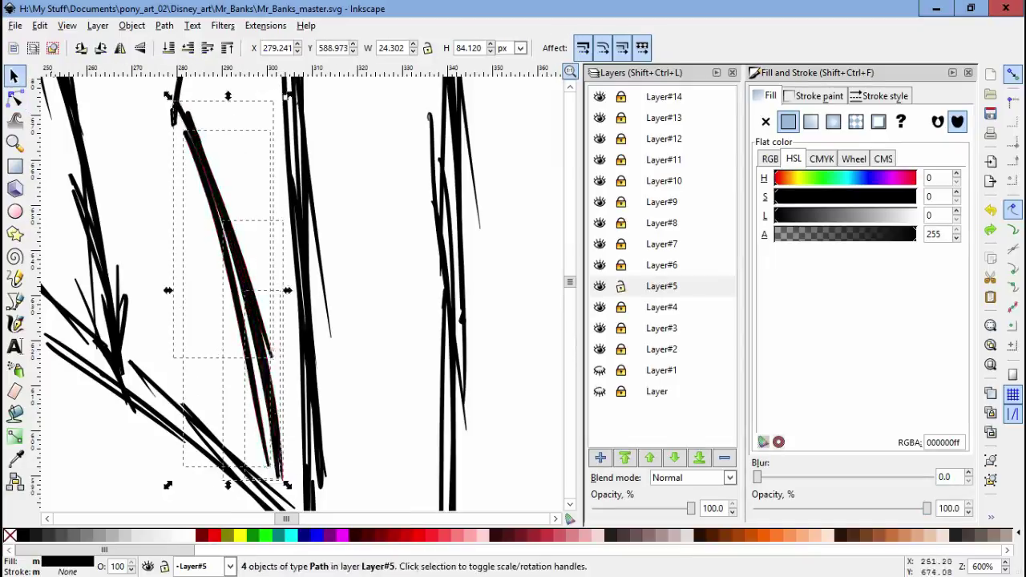
key("Escape")
Step: Ink a new, slimmer outer edge for the left sleeve from shoulder to elbow on Layer#5
scroll(244, 288, "down", 4)
key("ctrl+a")
key("Escape")
key("shift+e")
key("c")
scroll(301, 289, "up", 2)
scroll(301, 289, "right", 4)
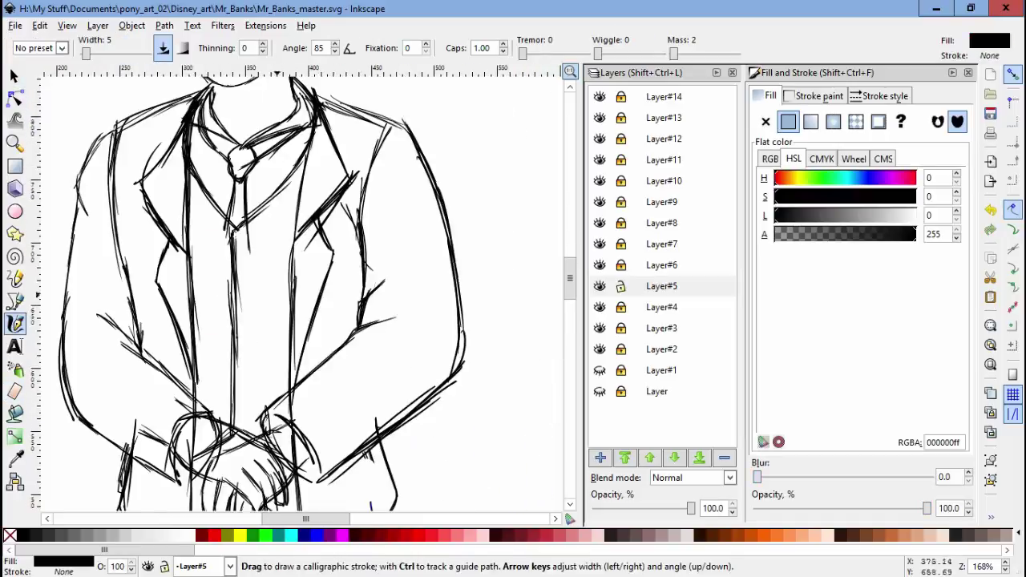
scroll(300, 288, "up", 1)
scroll(301, 288, "left", 2)
Step: Erase the old outer strokes of the left sleeve and save the drawing
key("shift+e")
left_click_drag(168, 149, 120, 443)
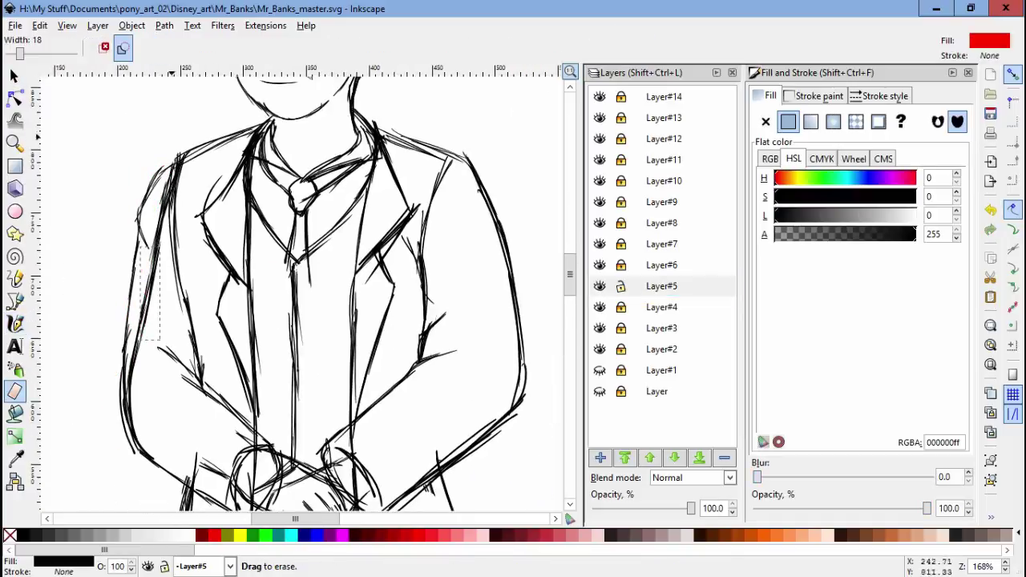
key("ctrl+s")
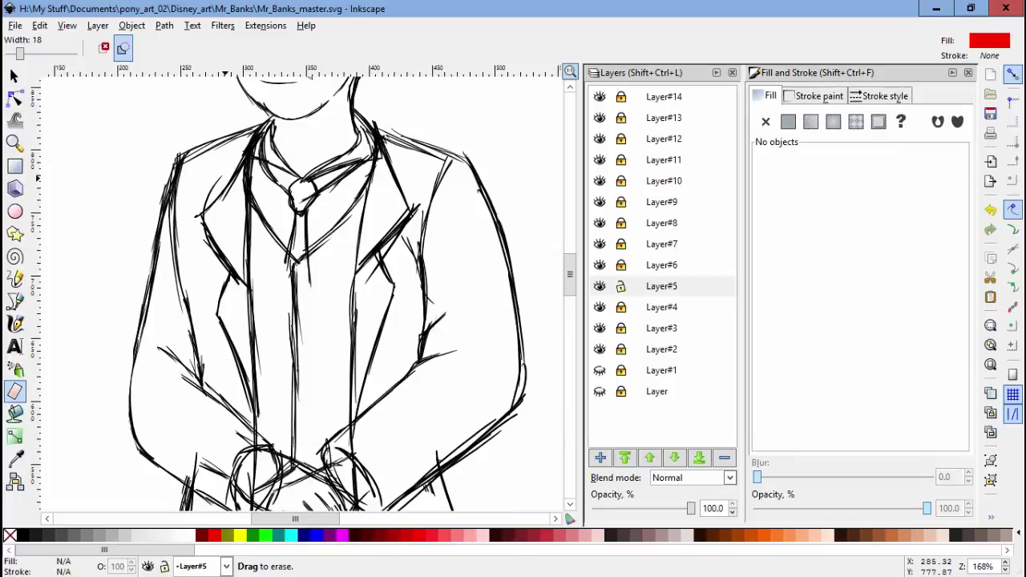
Step: Replace the underside of the left forearm with new strokes from the elbow to the cuff on Layer#5
scroll(301, 289, "down", 5)
key("c")
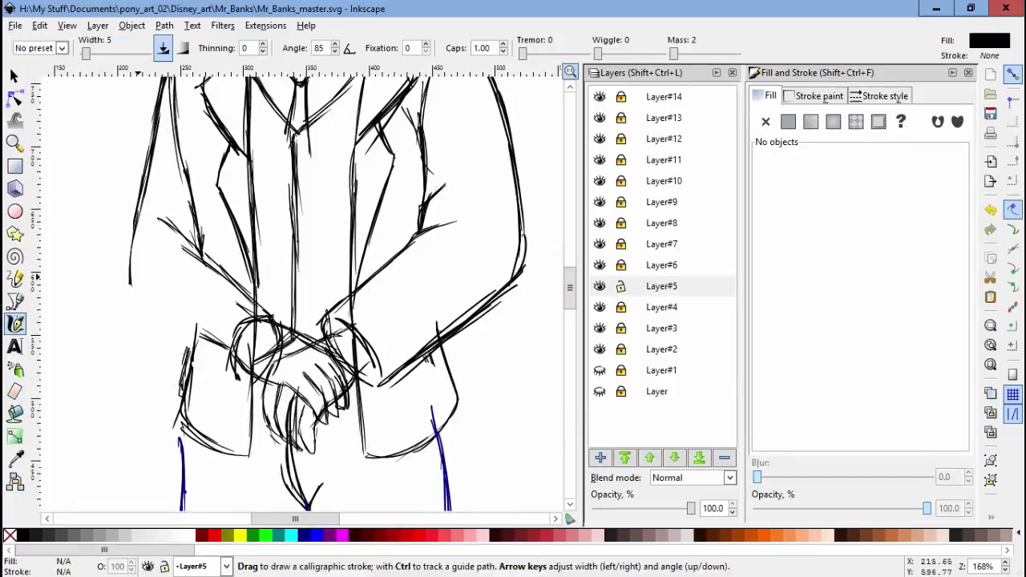
key("5")
Step: Slim the right sleeve on Layer#5 by erasing its old outer arm and forearm strokes and inking new ones
scroll(352, 236, "up", 3)
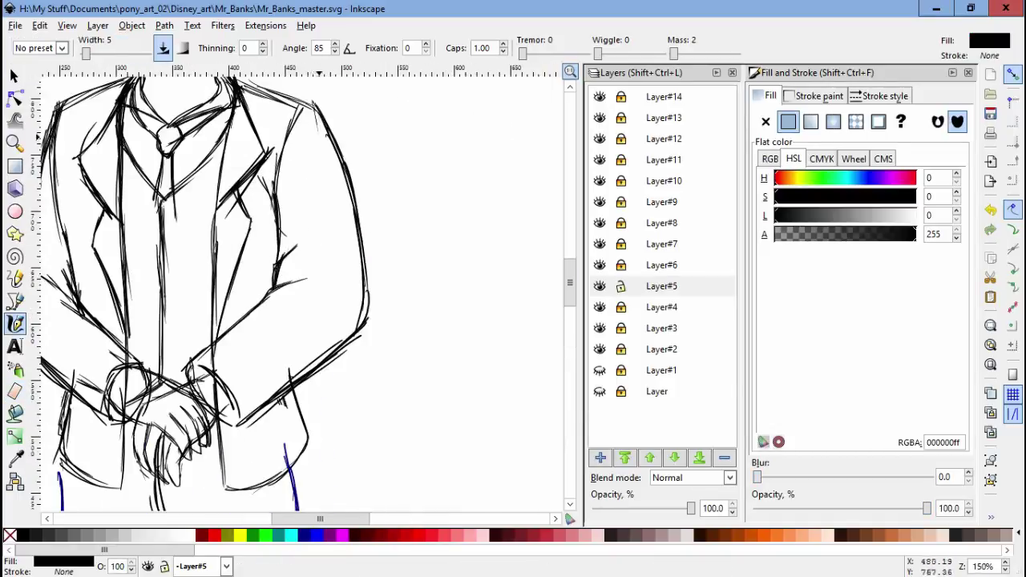
scroll(351, 237, "up", 2)
scroll(352, 236, "left", 2)
key("shift+e")
left_click_drag(394, 165, 425, 280)
left_click_drag(424, 393, 337, 425)
key("c")
scroll(357, 237, "down", 2)
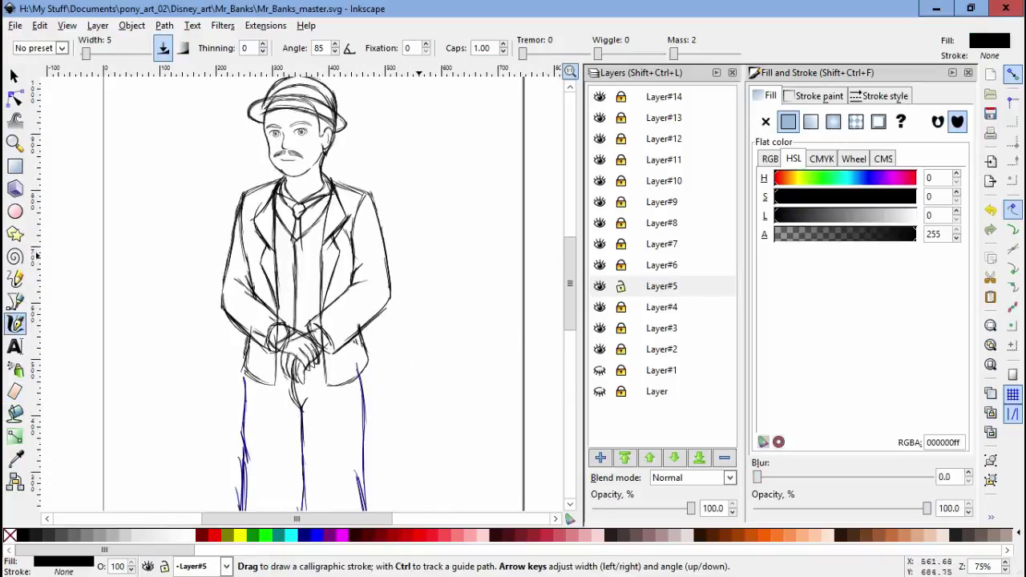
scroll(417, 255, "up", 1)
scroll(410, 249, "down", 1)
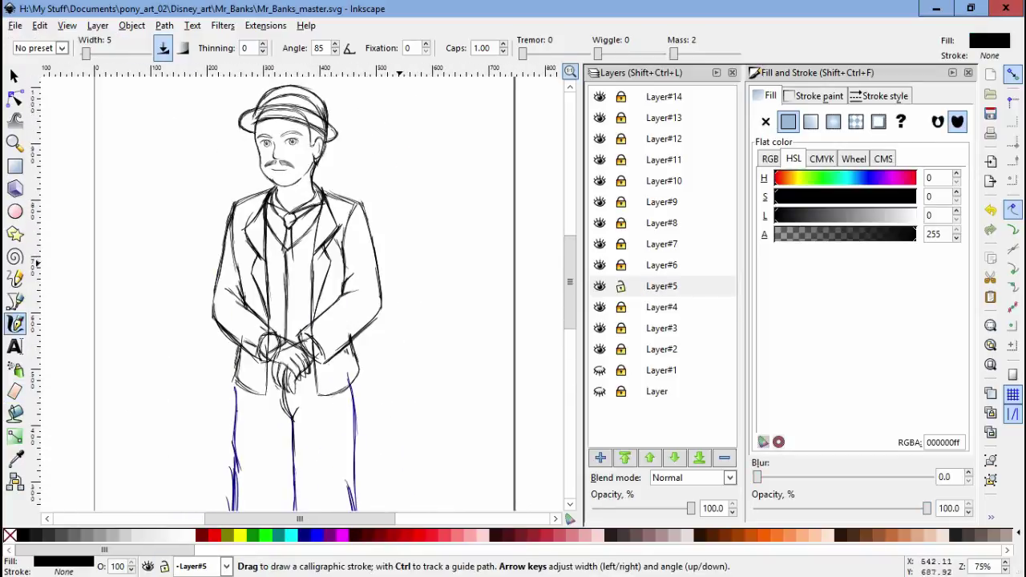
Step: Shrink the head and hat artwork on Layer#7 to Layer#12 to about 165 × 185 px and reposition it above the collar
scroll(294, 156, "down", 1)
left_click(661, 286)
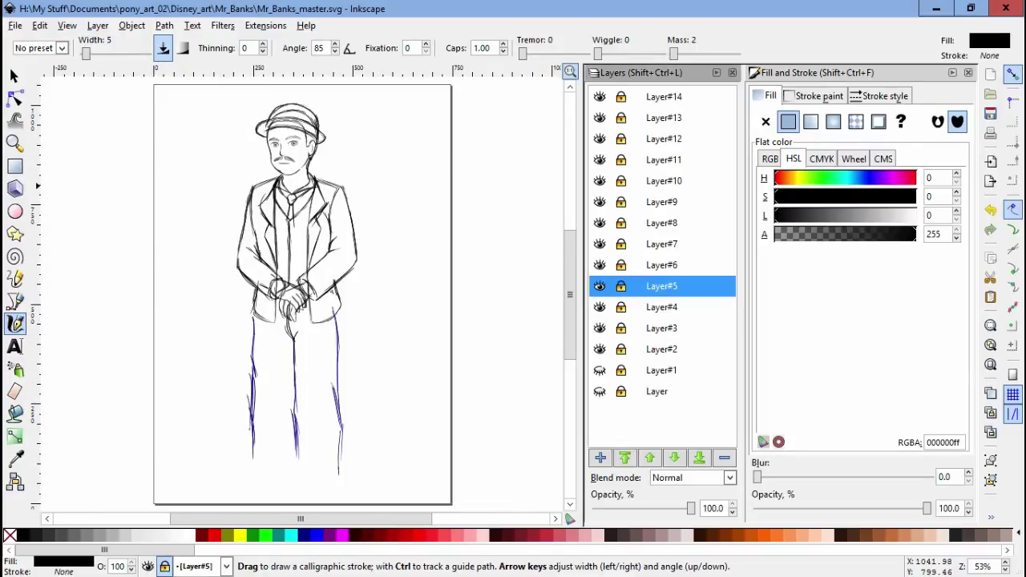
key("s")
key("ctrl+alt+a")
scroll(297, 289, "up", 2)
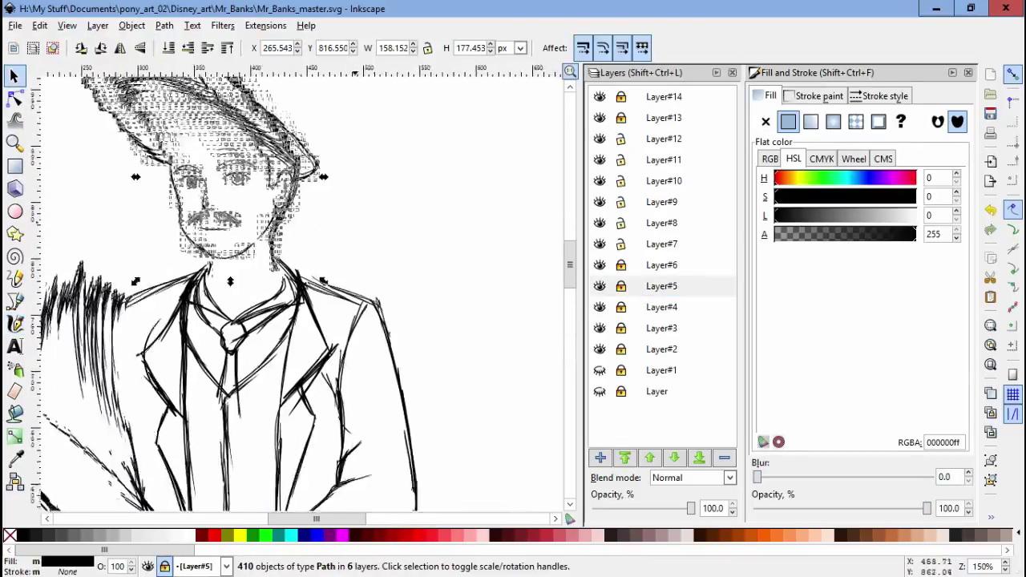
key("Escape")
scroll(296, 288, "down", 1)
key("ctrl+alt+a")
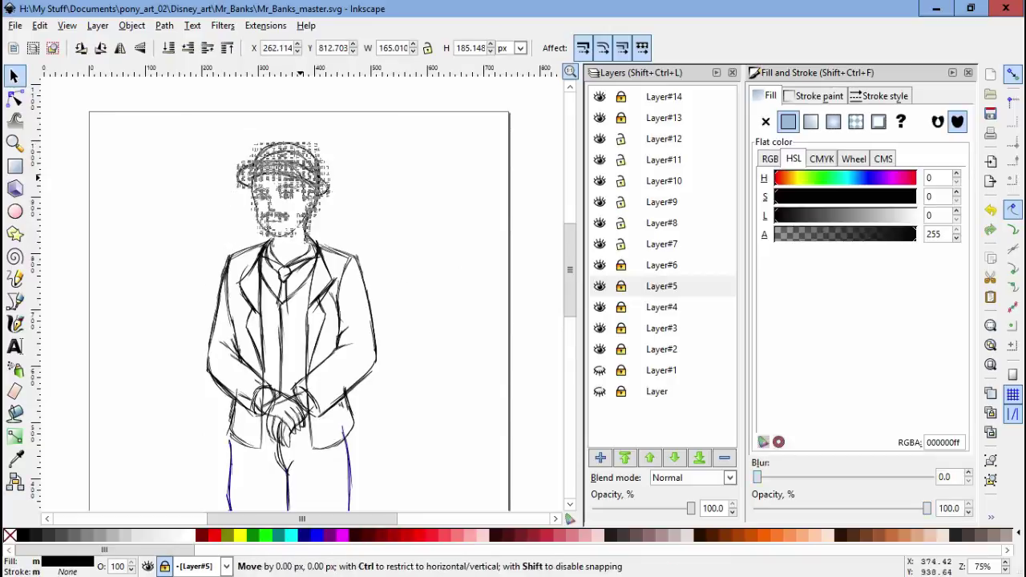
key("Escape")
scroll(310, 289, "down", 1)
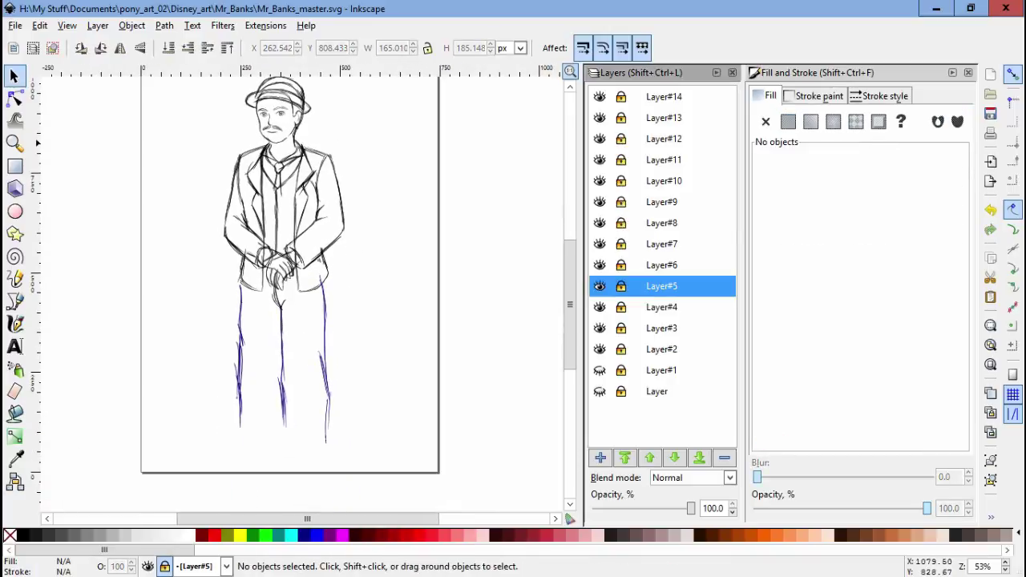
Step: Add Layer#15, ink a closed umbrella standing upright beneath the clasped hands on it, and save the drawing
left_click(599, 458)
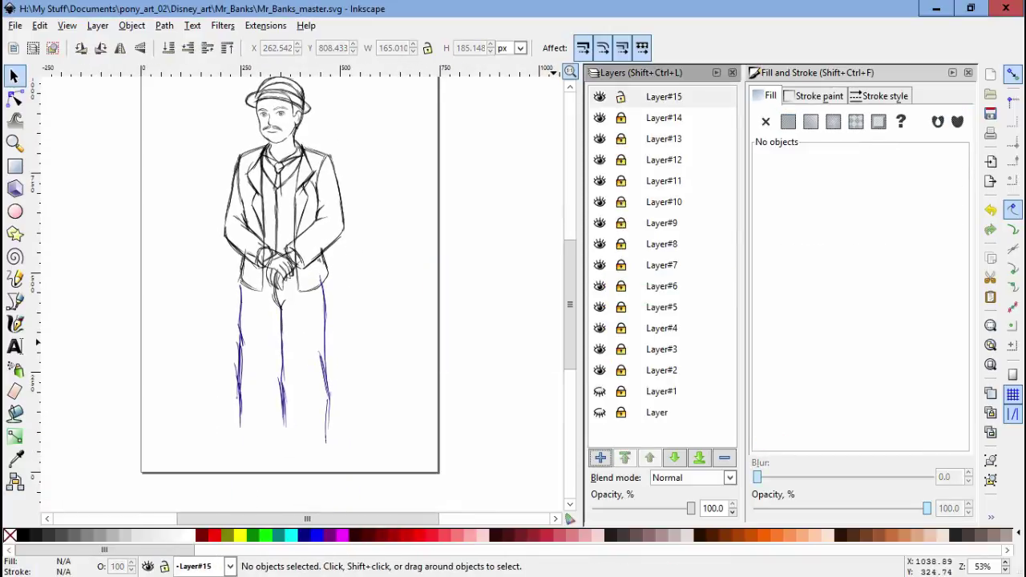
key("c")
scroll(298, 317, "up", 4)
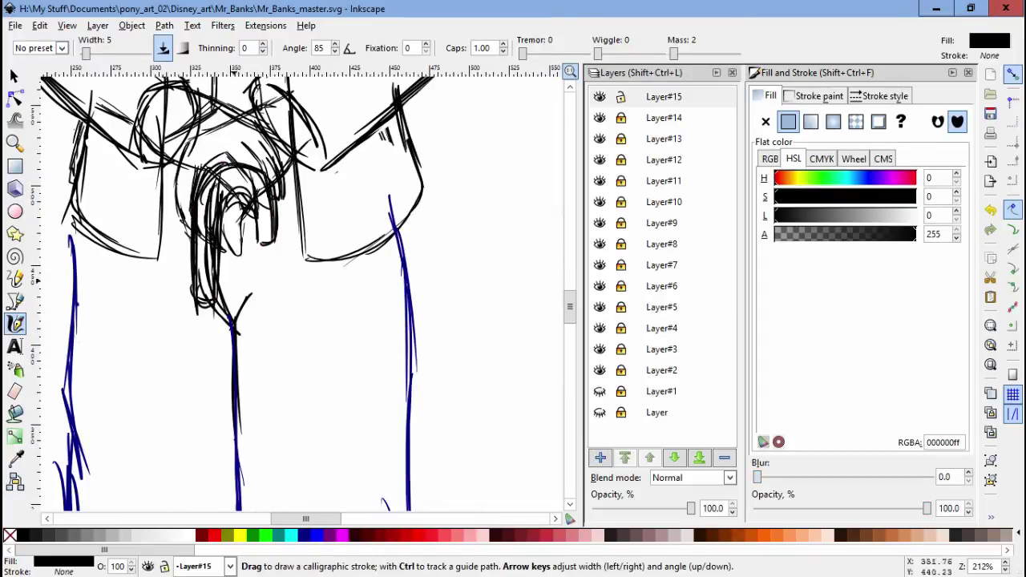
scroll(320, 256, "down", 2)
scroll(301, 288, "down", 2)
scroll(301, 289, "down", 2)
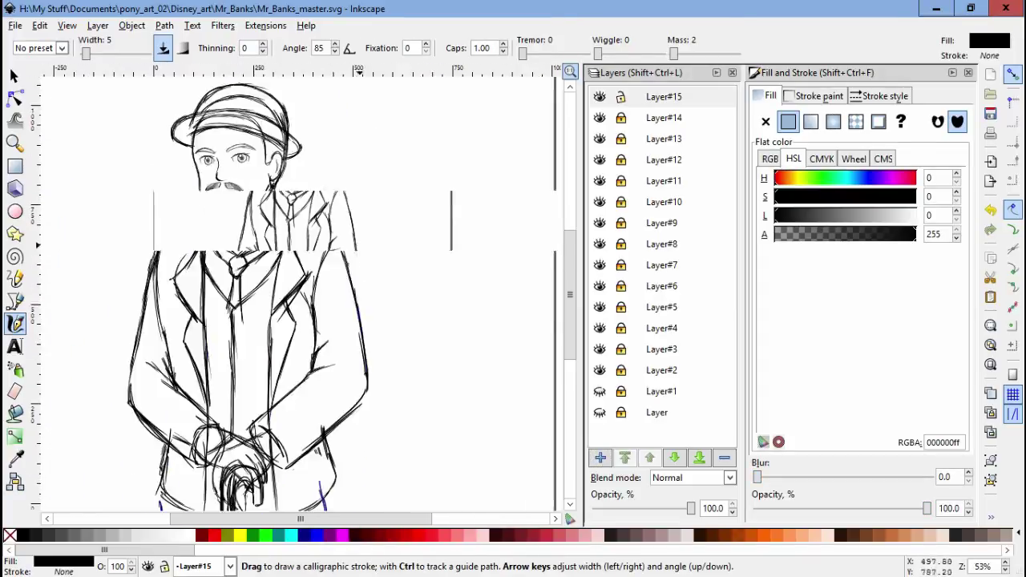
key("ctrl+s")
Step: Add Layer#16 above the sketch layers with Layer#17 nested inside it
left_click(664, 117)
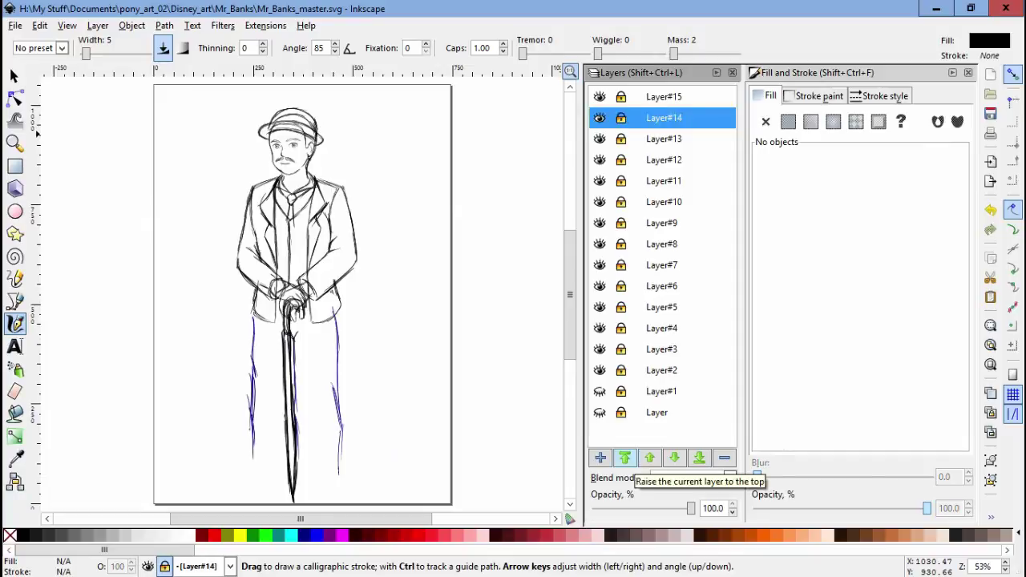
key("shift+ctrl+n")
key("Return")
key("shift+ctrl+n")
key("Return")
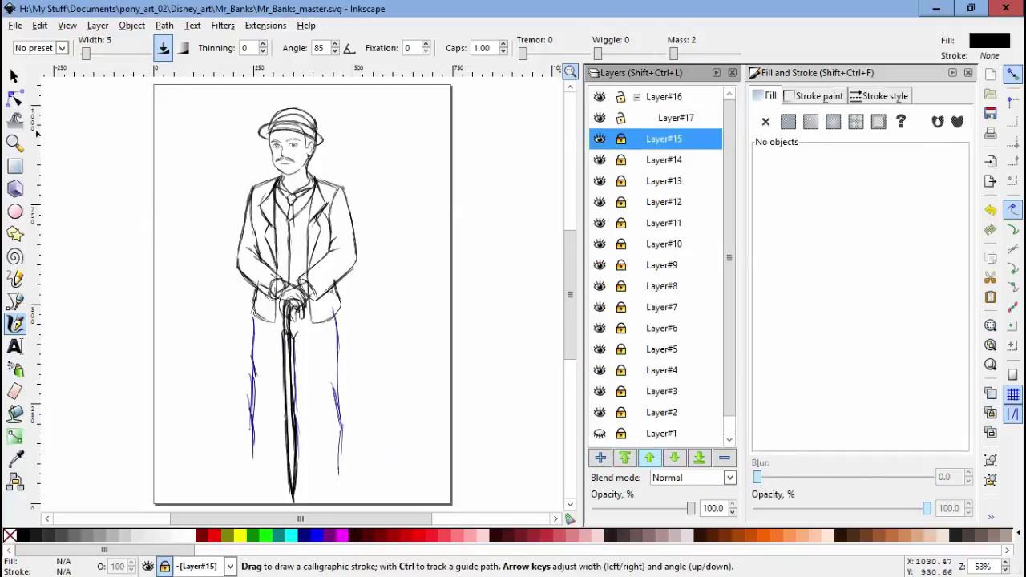
left_click(674, 457)
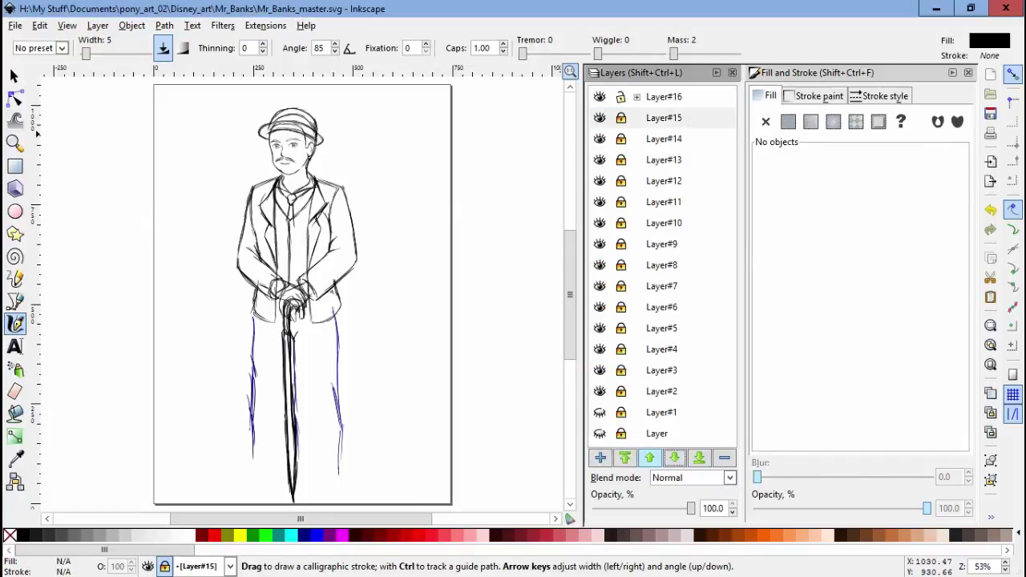
left_click(97, 25)
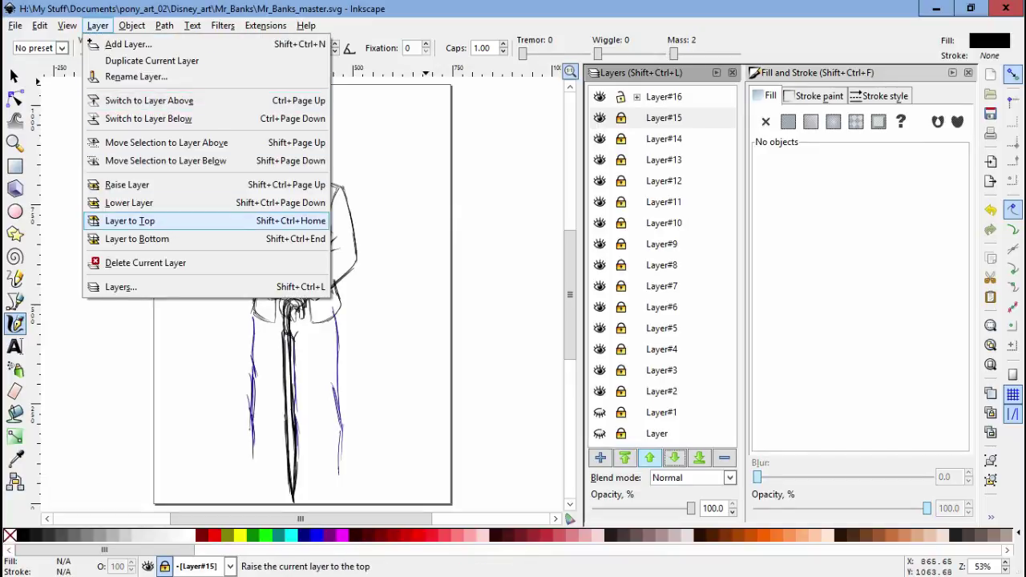
left_click(149, 101)
left_click(97, 25)
left_click(149, 101)
left_click(97, 25)
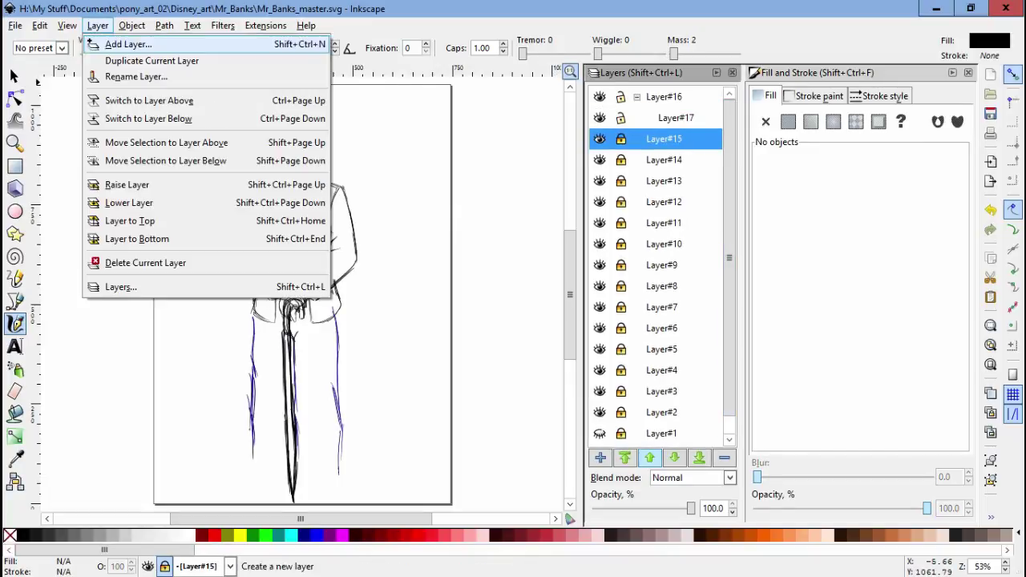
key("Escape")
right_click(647, 139)
key("Escape")
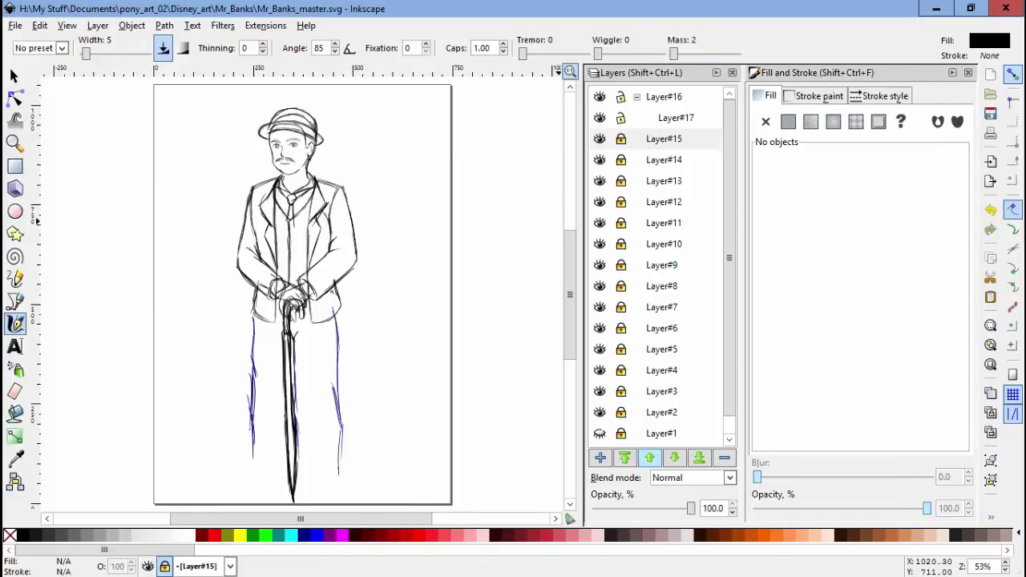
Step: Delete the hidden layers Layer and Layer#1, and recolour all the sketch artwork a faded blue based on 1e1eff
left_click(676, 118)
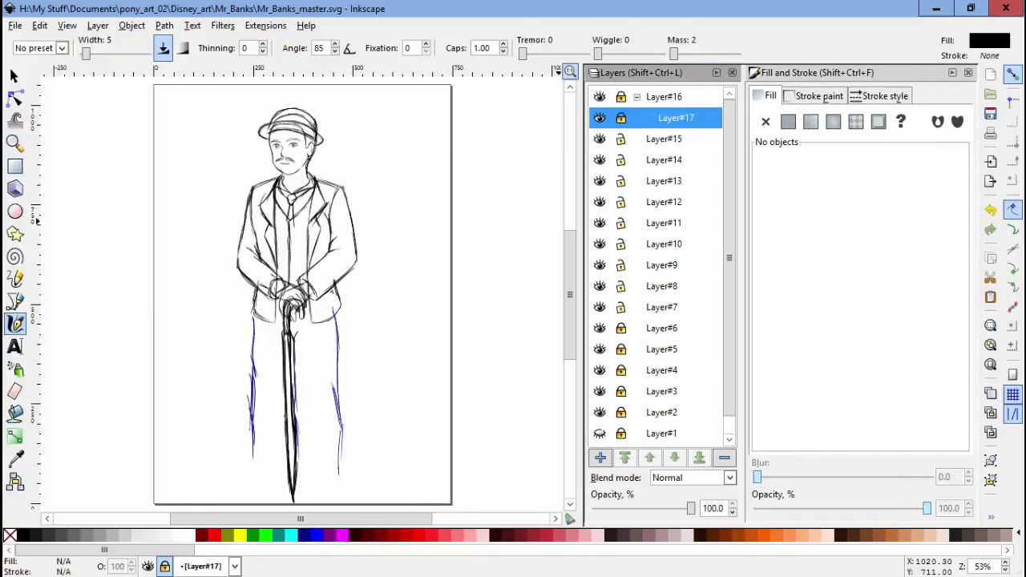
key("Delete")
key("s")
key("ctrl+alt+a")
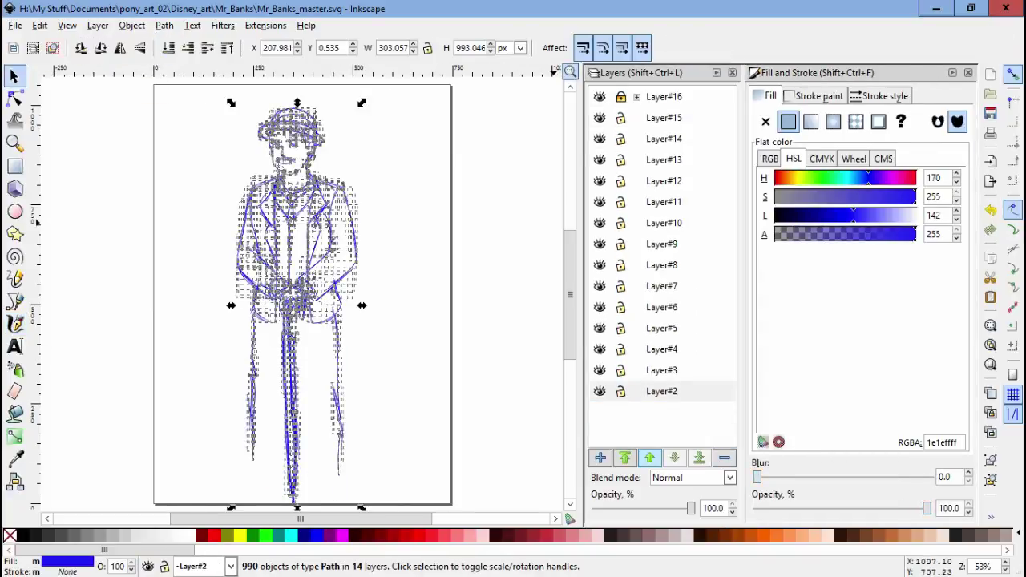
key("Escape")
key("ctrl+z")
type("c")
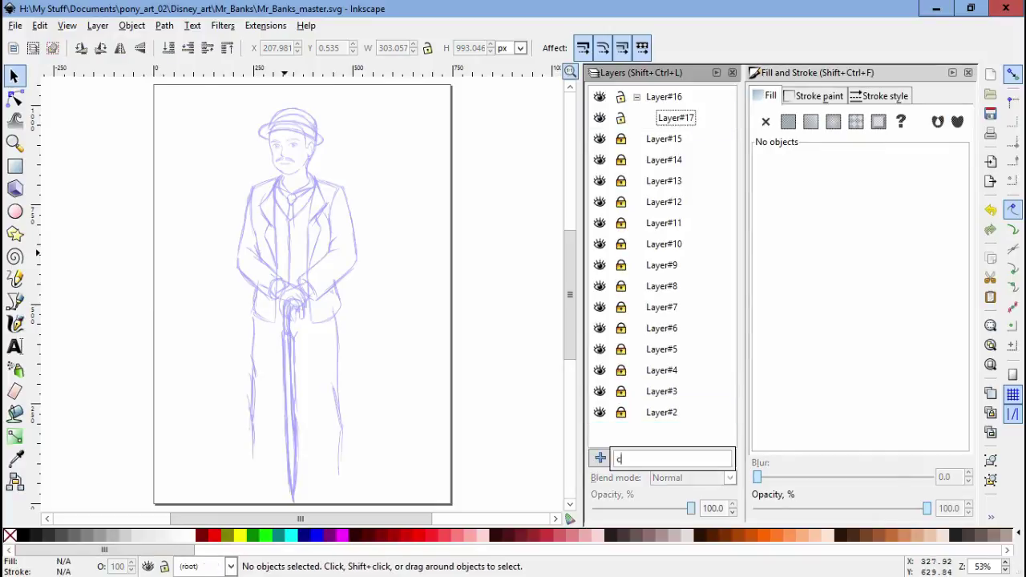
key("Escape")
key("c")
left_click_drag(402, 172, 406, 435)
key("s")
key("Delete")
key("c")
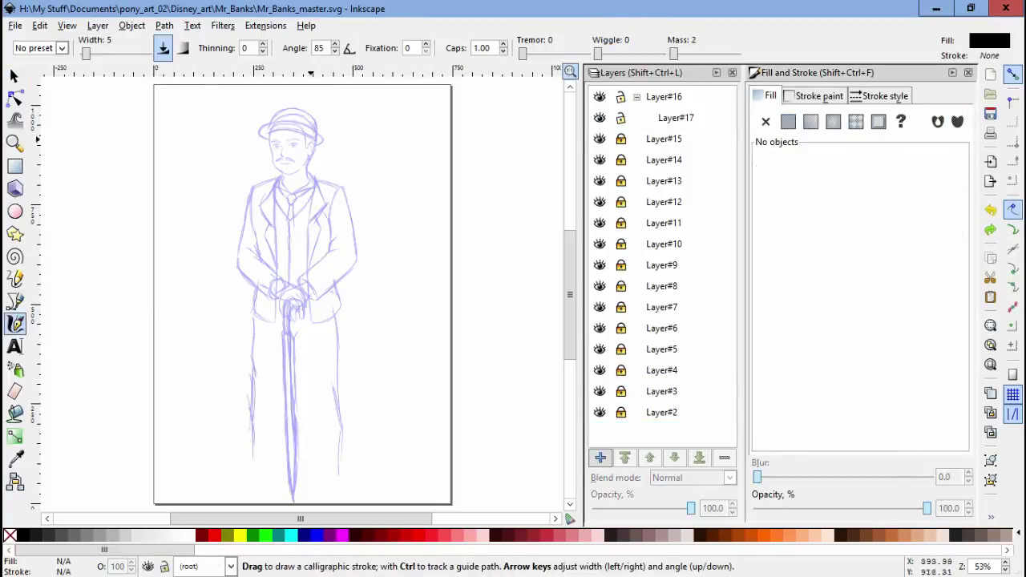
Step: Try to ink the face contour on Layer#17 with a calligraphic stroke and smooth it with the Tweak tool
scroll(288, 130, "up", 6)
mouse_move(184, 128)
left_mouse_down()
mouse_move(240, 425)
mouse_move(413, 429)
left_mouse_up()
key("w")
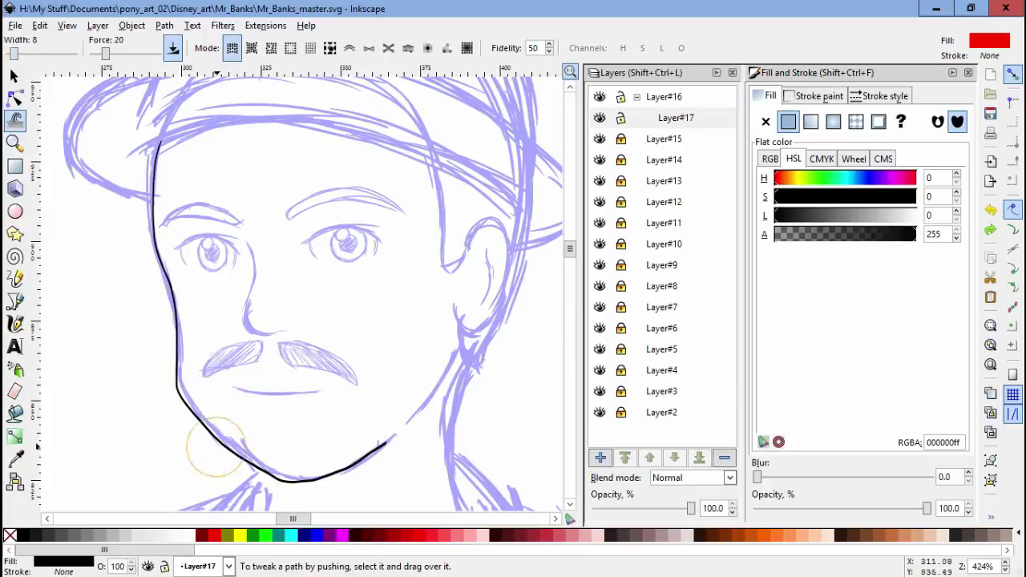
left_click_drag(231, 454, 253, 465)
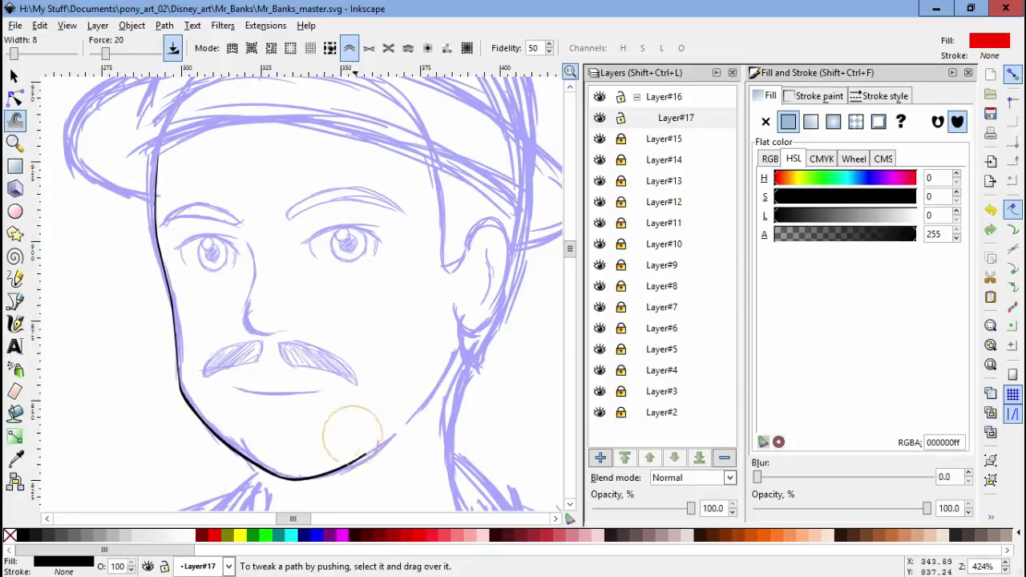
key("Delete")
key("c")
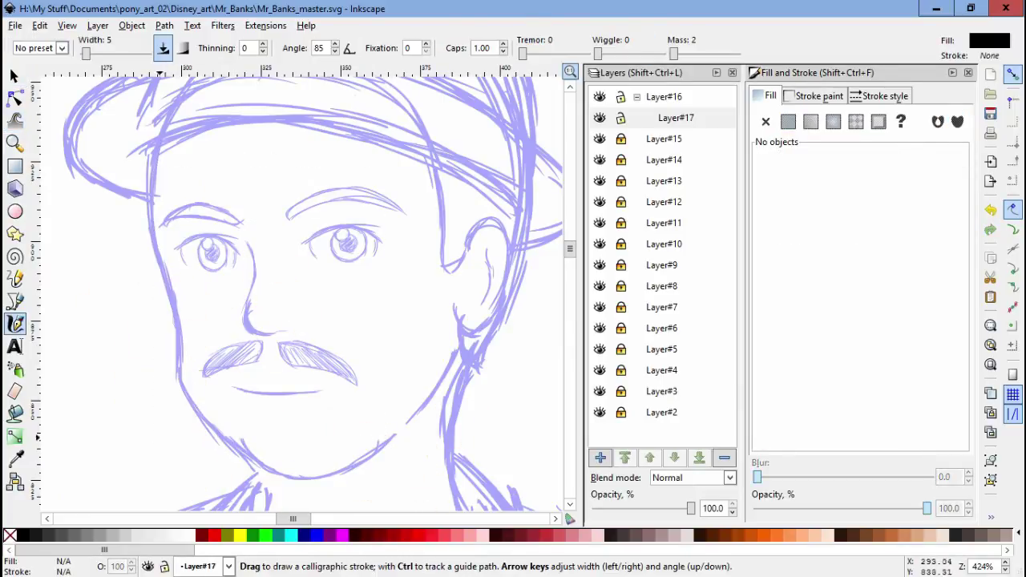
Step: Trace the face contour from the hat down the cheek and around the chin on Layer#17 as a tapered black shape
key("b")
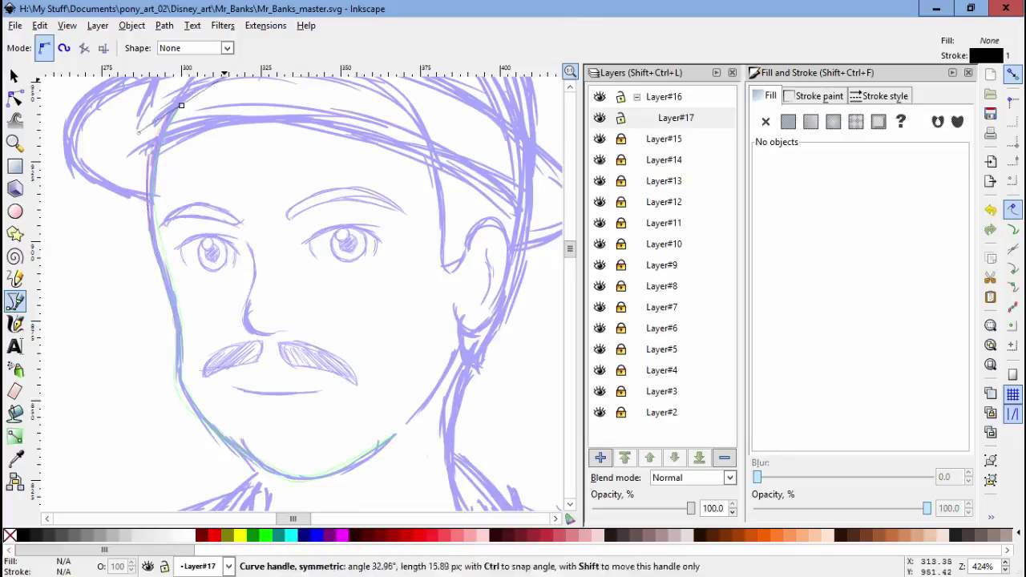
key("Return")
key("n")
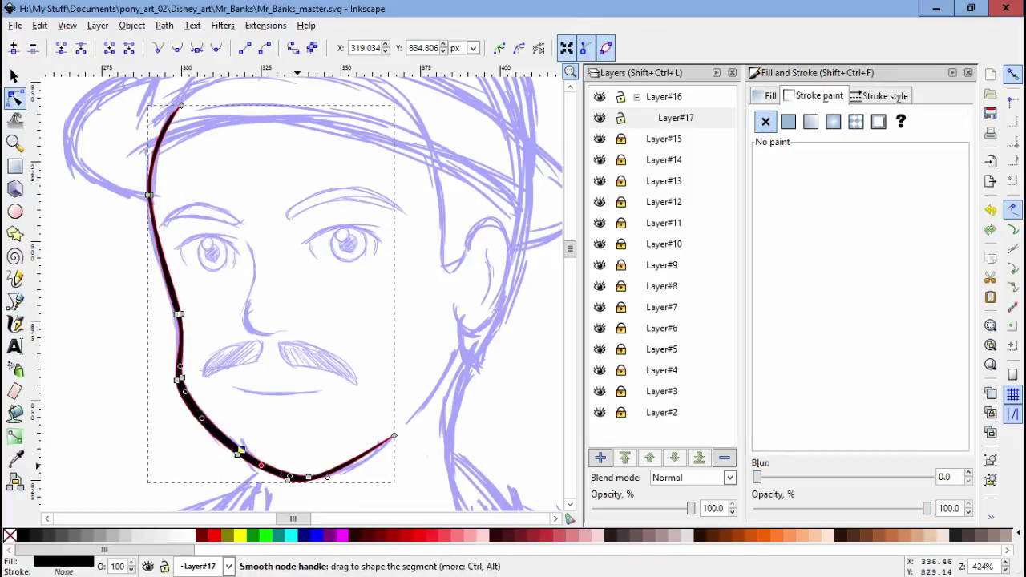
Step: Adjust the nodes of the face contour at the chin, jaw and cheek to refine its curve and line thickness
key("Escape")
left_click(312, 475)
scroll(312, 474, "up", 3)
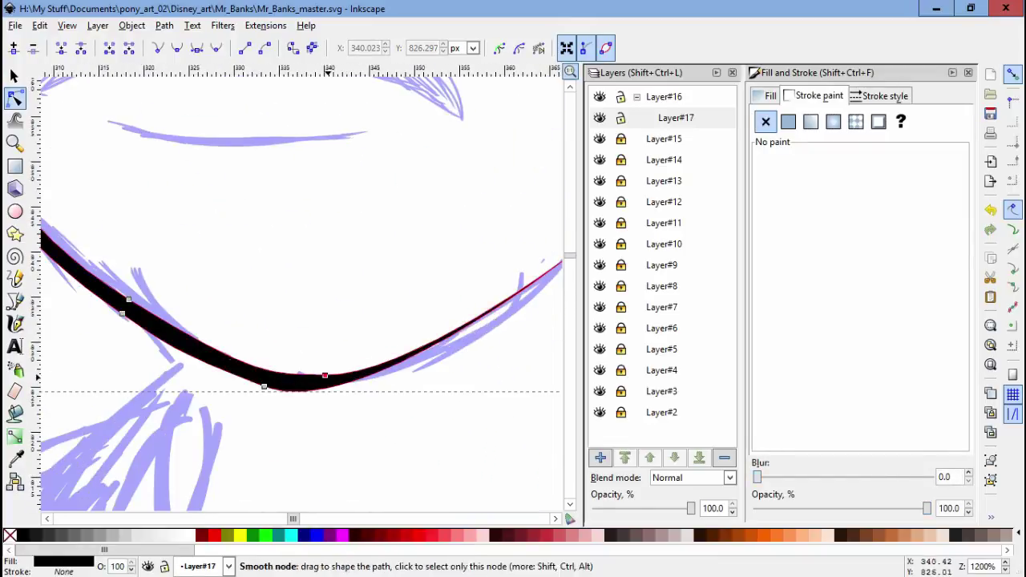
left_click(122, 309)
scroll(88, 370, "up", 2)
scroll(87, 370, "left", 2)
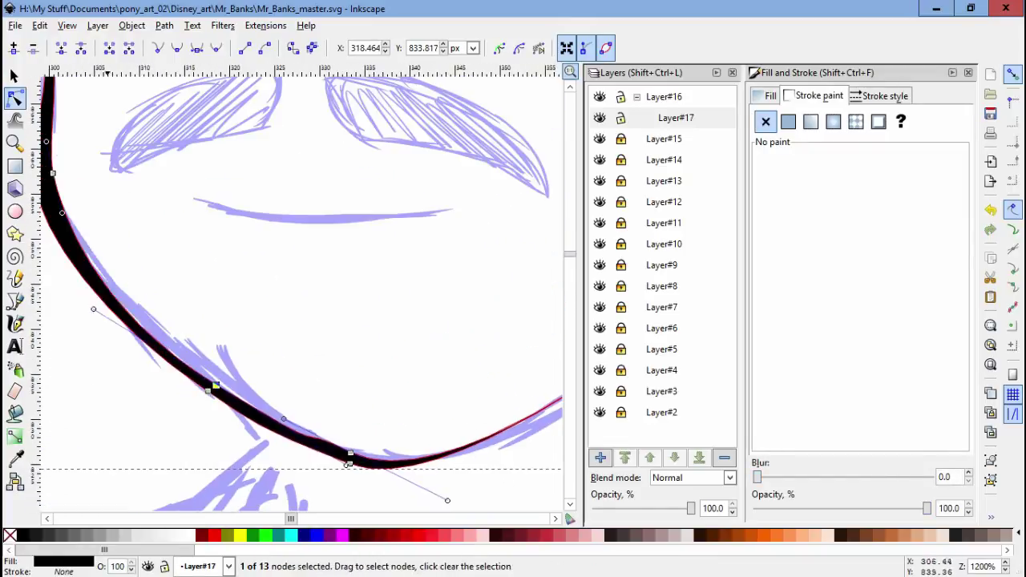
key("Escape")
scroll(215, 386, "down", 2)
left_click(189, 361)
scroll(189, 361, "up", 2)
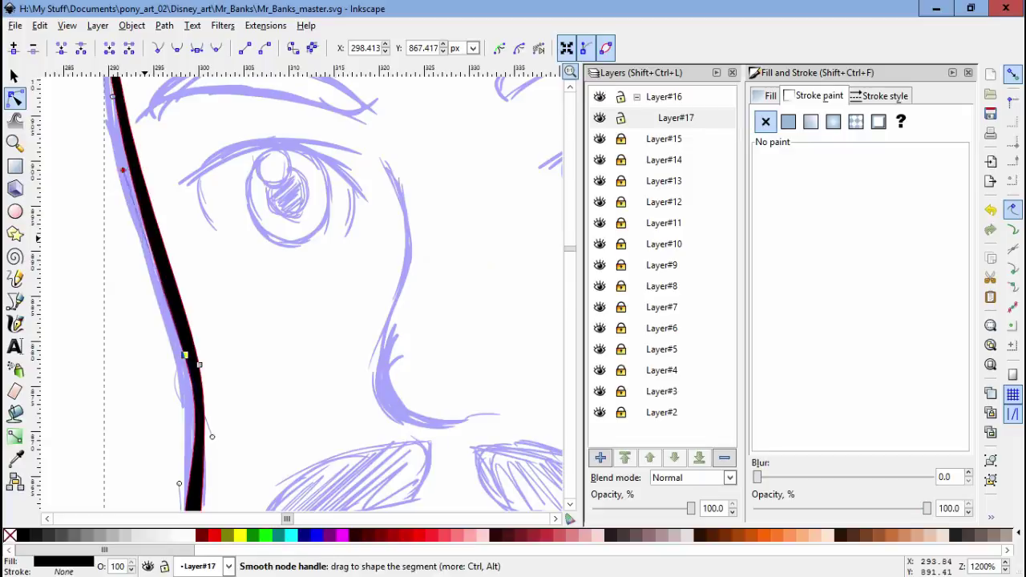
Step: Ink the jawline toward the earlobe with a width 7 calligraphic stroke and try a stroke for the nose bridge
scroll(189, 353, "down", 10)
key("c")
mouse_move(235, 255)
left_mouse_down()
mouse_move(333, 349)
mouse_move(287, 364)
left_mouse_up()
scroll(296, 288, "down", 3)
scroll(339, 300, "up", 4)
scroll(321, 264, "down", 5)
scroll(265, 160, "up", 4)
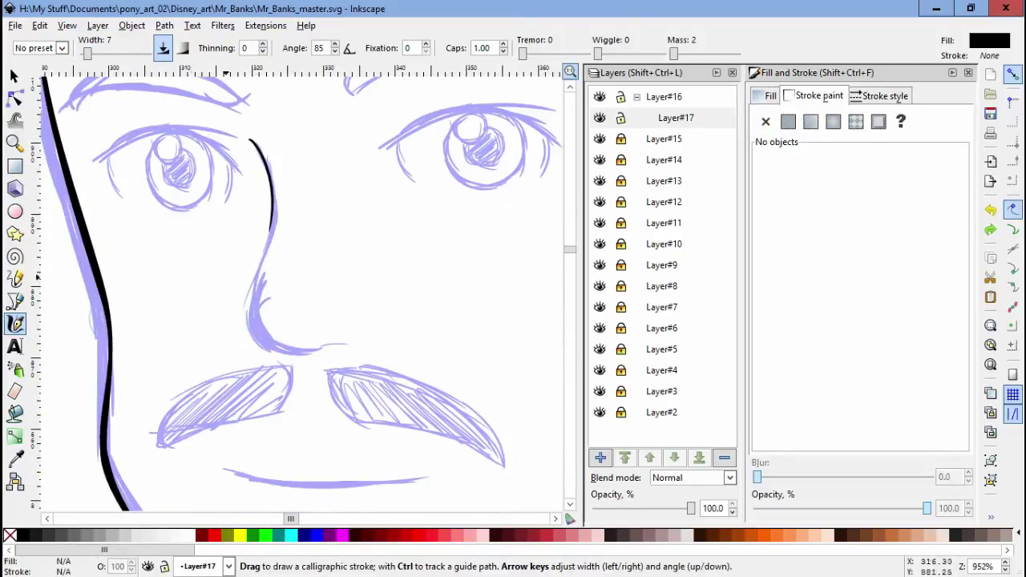
key("ctrl+z")
Step: Trace the nose from its bridge to beneath the tip as a tapered black shape and adjust its nodes
key("b")
left_click(248, 138)
left_click_drag(235, 318, 235, 318)
key("Return")
key("n")
scroll(264, 384, "up", 3)
left_click(201, 415)
scroll(223, 424, "left", 1)
scroll(225, 425, "down", 3)
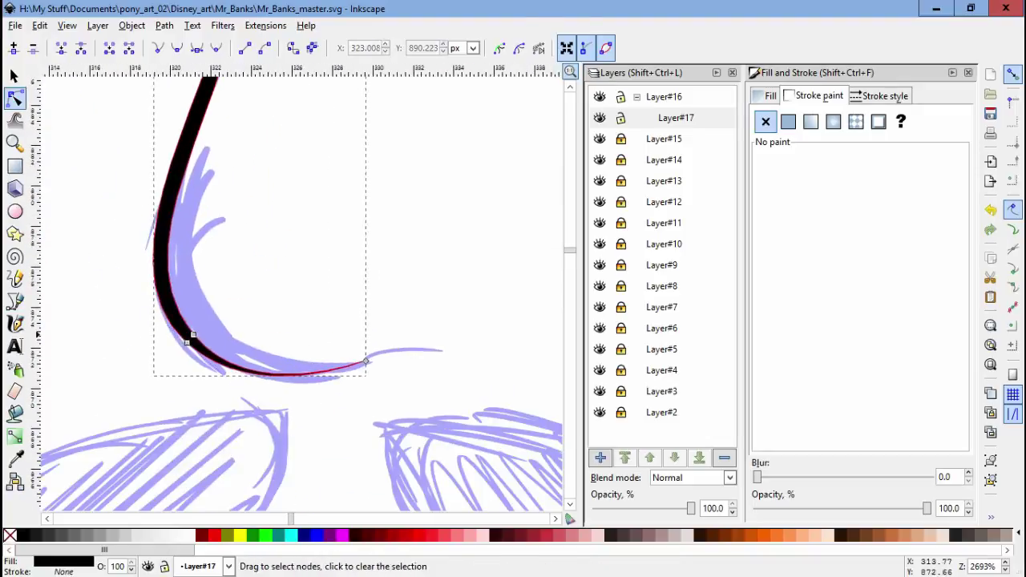
Step: Trace the outer rim of the ear down to the earlobe as a tapered black shape on Layer#17
key("c")
scroll(321, 333, "down", 1)
scroll(305, 321, "down", 5)
scroll(305, 320, "right", 5)
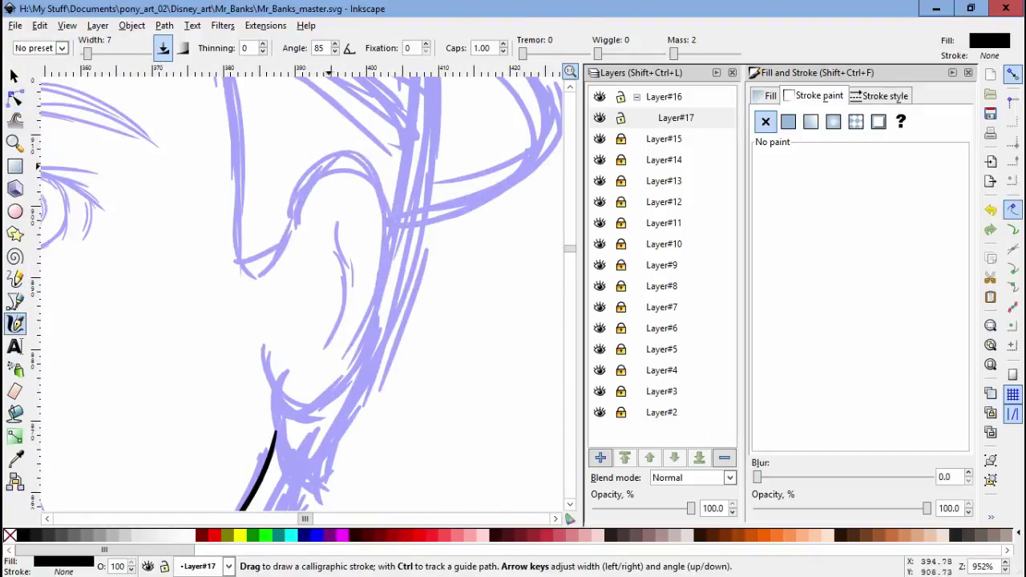
scroll(297, 224, "up", 1)
key("n")
key("Return")
key("n")
scroll(321, 280, "up", 3)
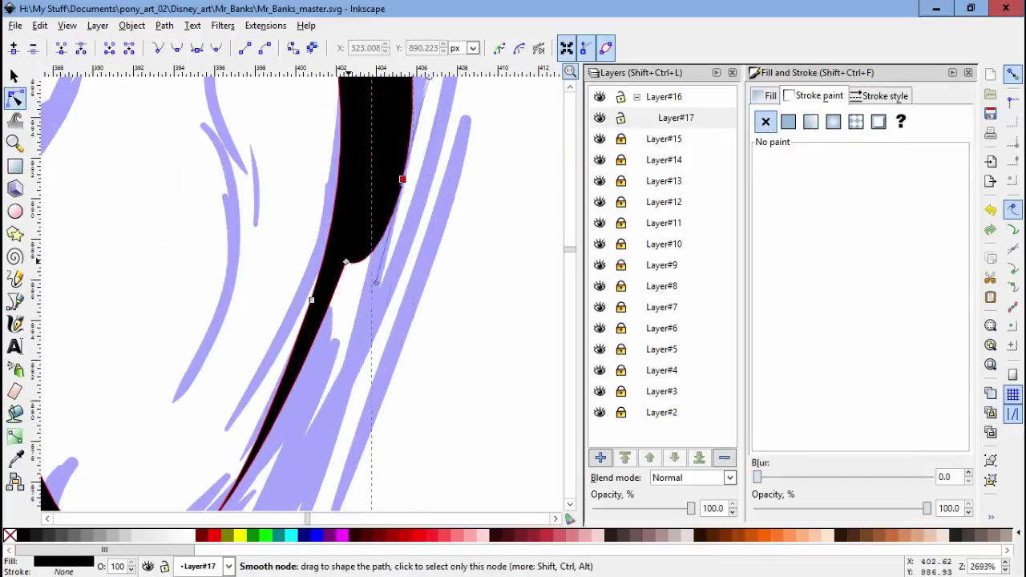
Step: Slim the ear rim by adjusting its nodes and ink the inner fold of the ear with two thin strokes
scroll(126, 310, "down", 1)
scroll(305, 289, "up", 5)
scroll(304, 288, "down", 1)
scroll(304, 288, "down", 5)
key("c")
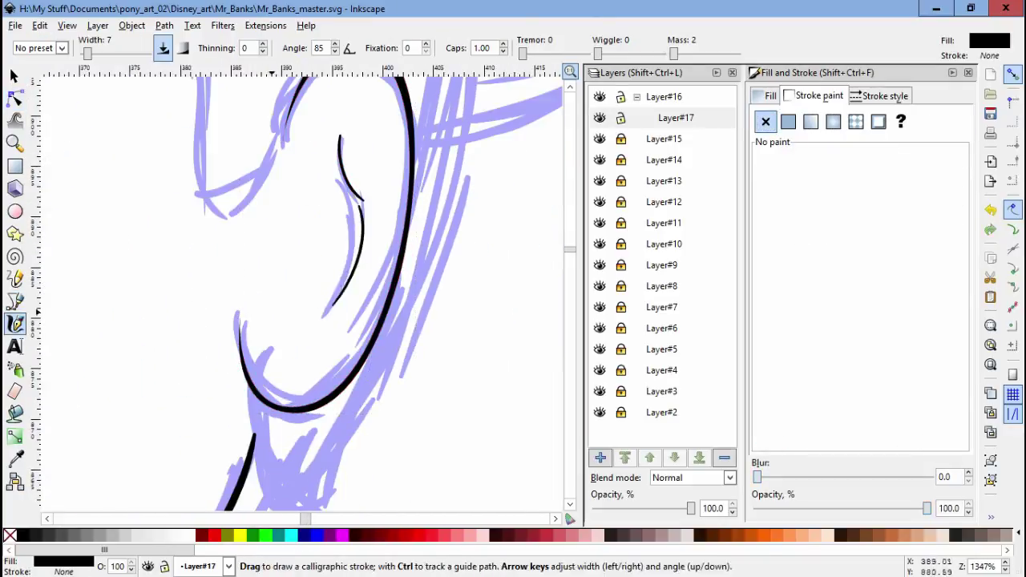
Step: Trace the upper lid of the eye nearest the ear as a tapered black shape arching over the iris
key("minus")
key("minus")
key("minus")
key("minus")
scroll(301, 289, "left", 3)
scroll(309, 281, "up", 5)
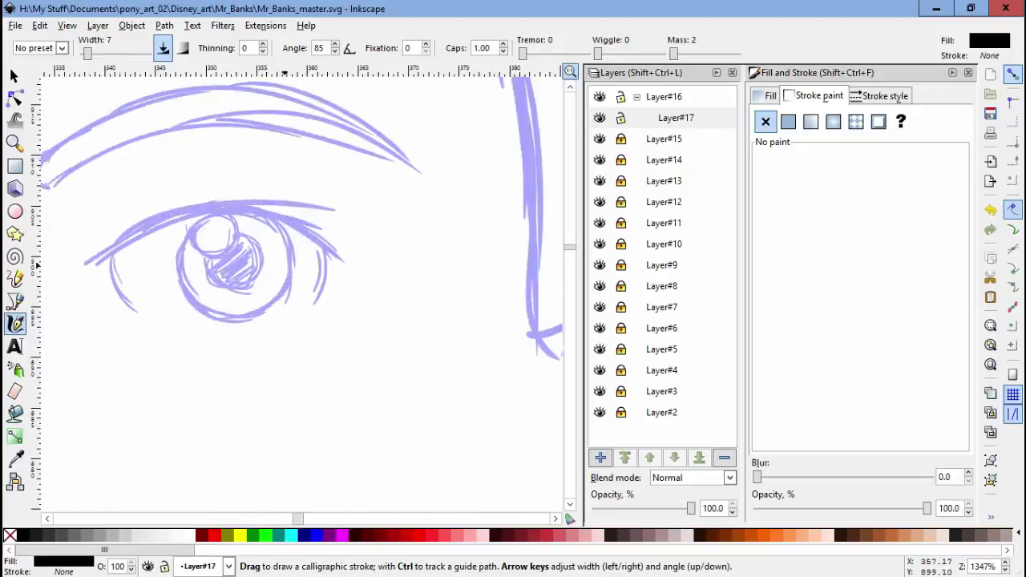
key("b")
left_click(104, 287)
left_click(300, 206)
left_click(473, 289)
key("Return")
key("n")
Step: Trace the inner side curve of that eye below the upper lid as a tapered black shape and adjust its nodes
key("c")
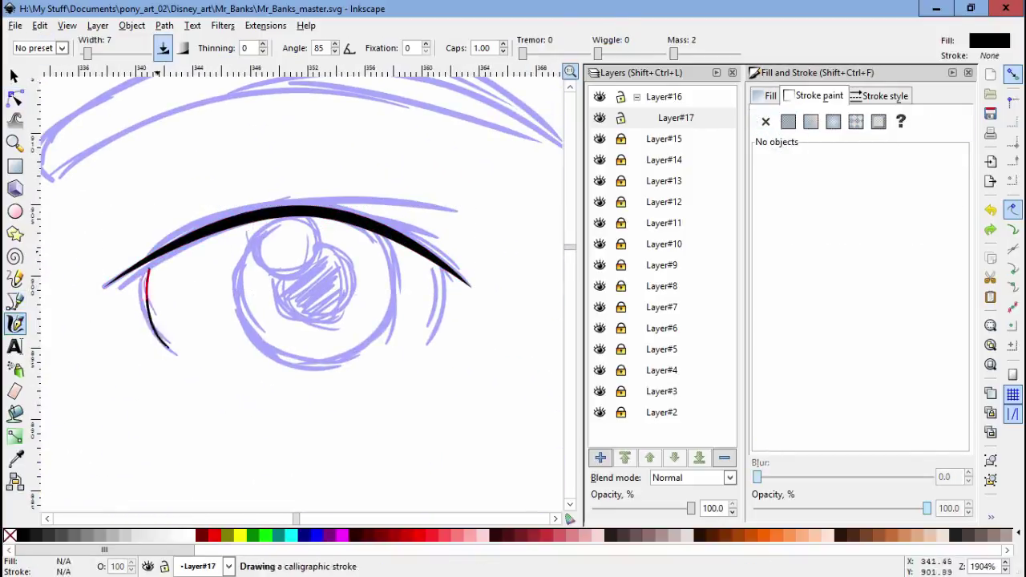
key("b")
left_click(143, 264)
left_click_drag(142, 316, 149, 347)
left_click(176, 358)
key("Return")
scroll(147, 325, "up", 3)
key("n")
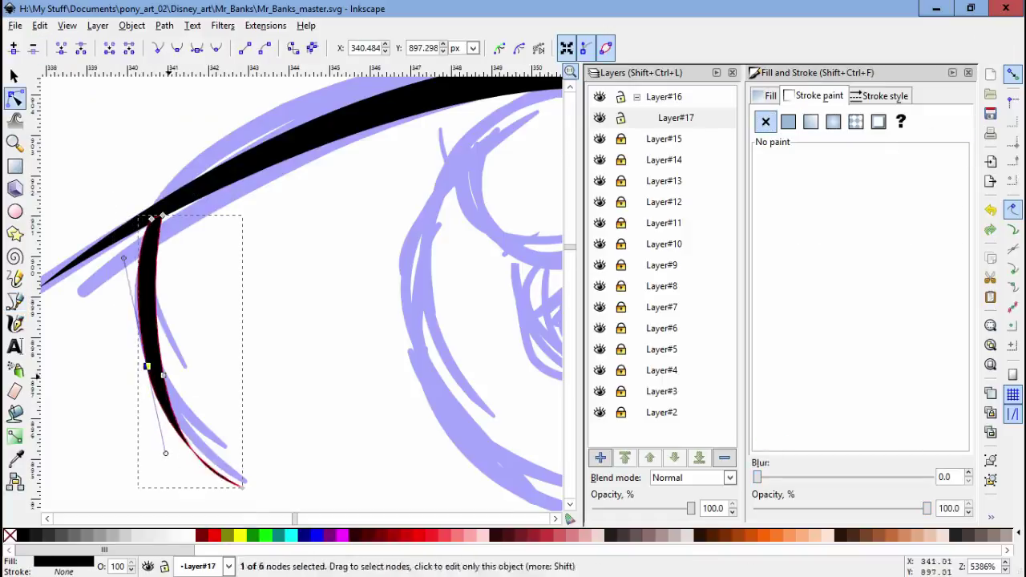
left_click(130, 285)
scroll(130, 285, "up", 1)
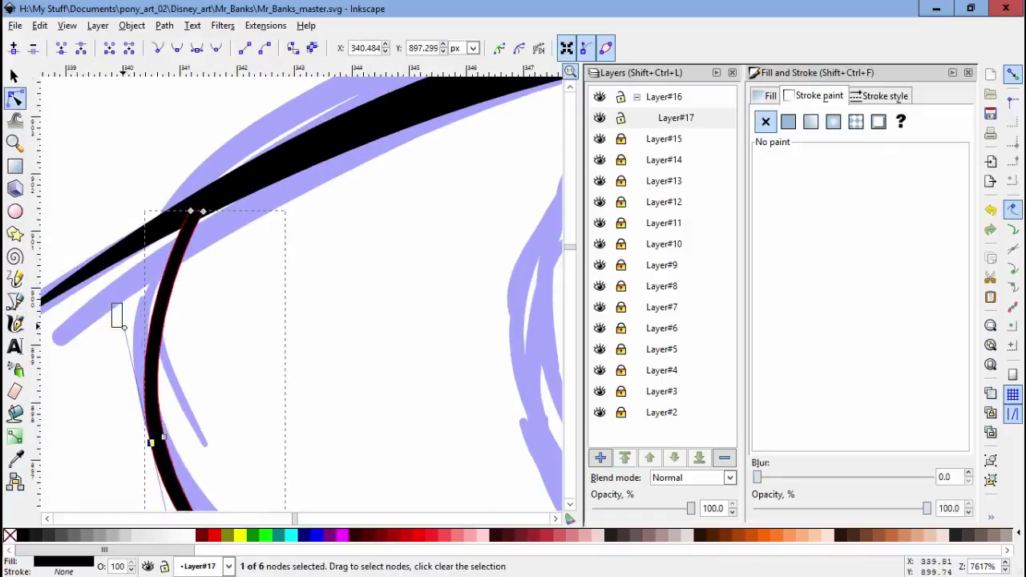
key("Escape")
scroll(321, 281, "down", 1)
Step: Trace the side curve nearest the ear on the same eye as a tapered black shape below the upper lid
key("b")
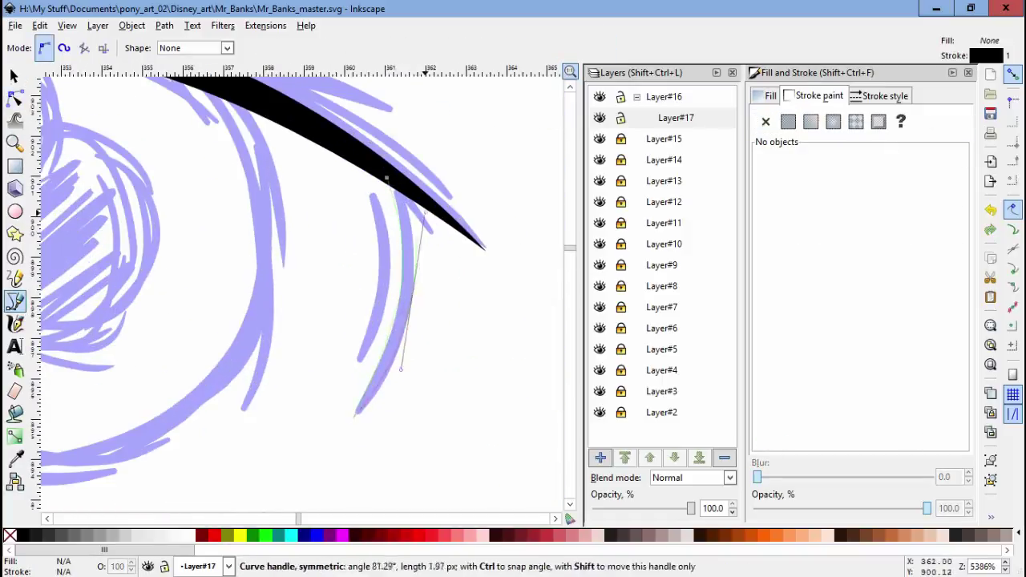
key("Return")
key("n")
key("Escape")
scroll(301, 288, "down", 3)
key("s")
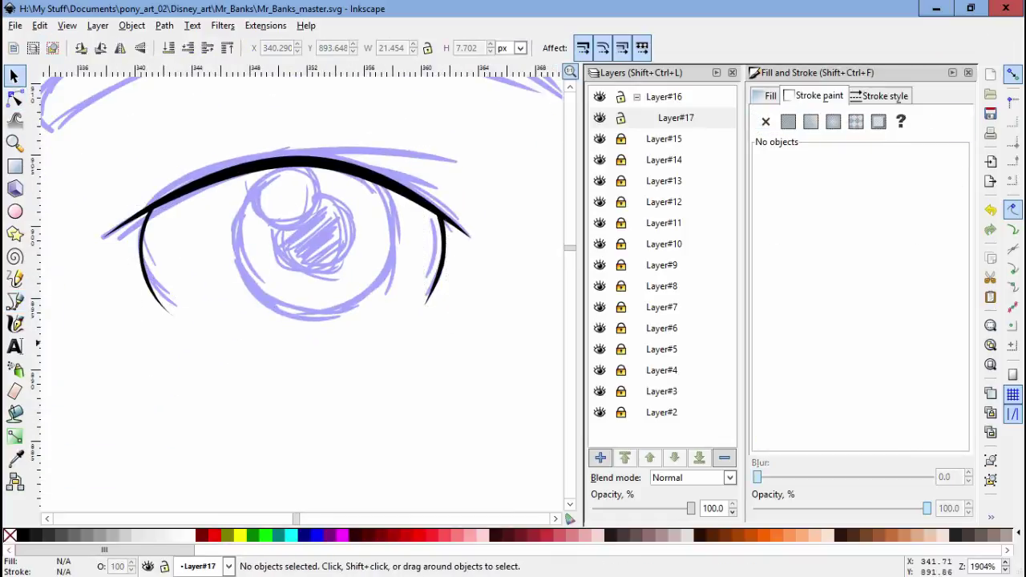
Step: Draw the iris as an unfilled circle about 11 px across with a thin black outline of about 0.2 px, fitted to the sketch
key("e")
left_click_drag(249, 188, 401, 342)
key("n")
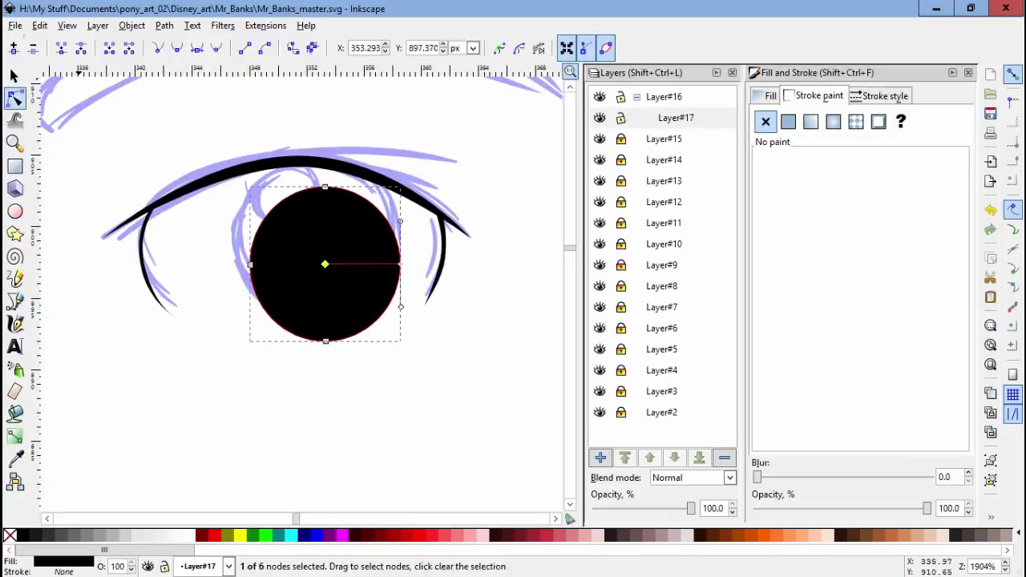
key("s")
left_click(9, 536)
left_click(28, 535, "shift")
left_click(880, 95)
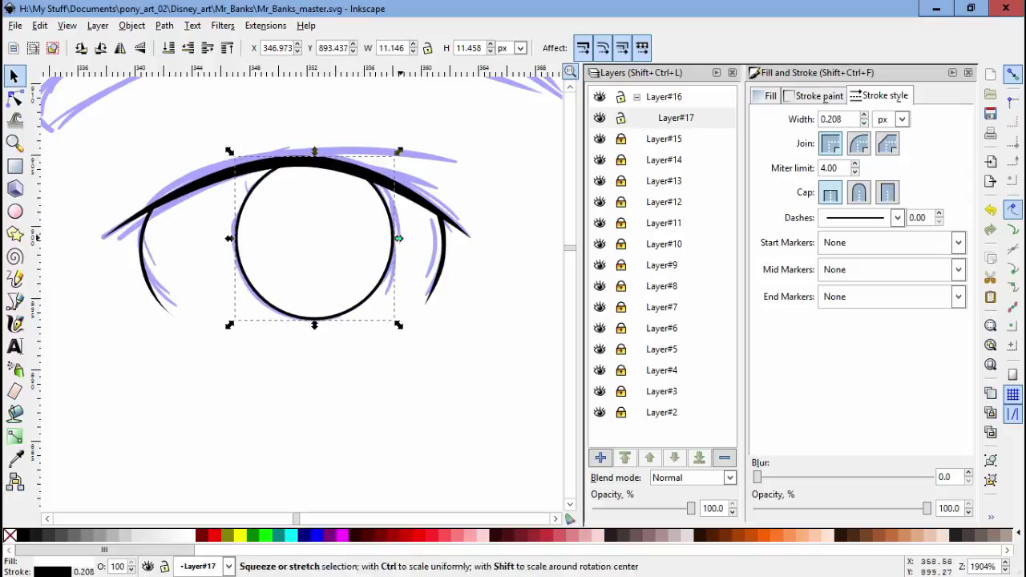
Step: Make a smaller copy of the iris circle at its center and fill it black as the pupil
left_click(902, 118)
left_click_drag(267, 290, 271, 284)
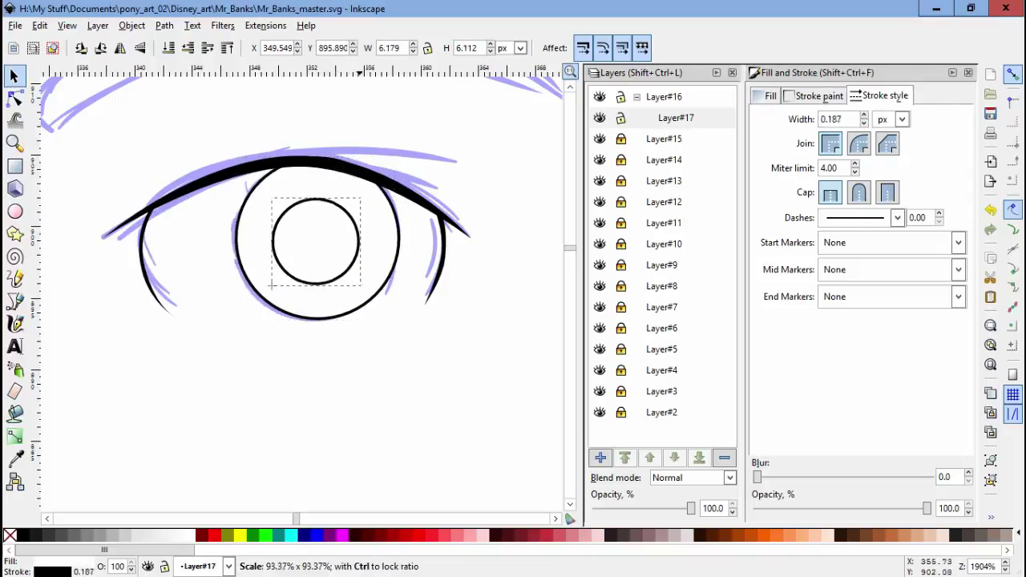
left_click(22, 535)
Step: Fill the iris with a radial gradient from white to light gray c4c4c4ff and extend the gradient beyond the iris edge
left_click(240, 240)
left_click(833, 121)
left_click(918, 175)
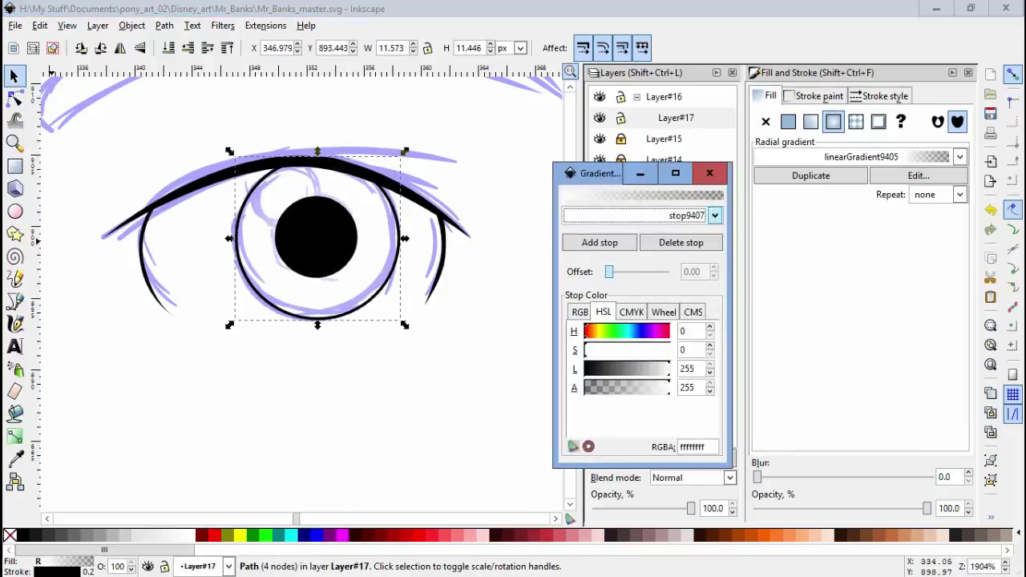
key("n")
left_click(366, 231)
scroll(296, 281, "up", 3)
scroll(296, 280, "down", 3)
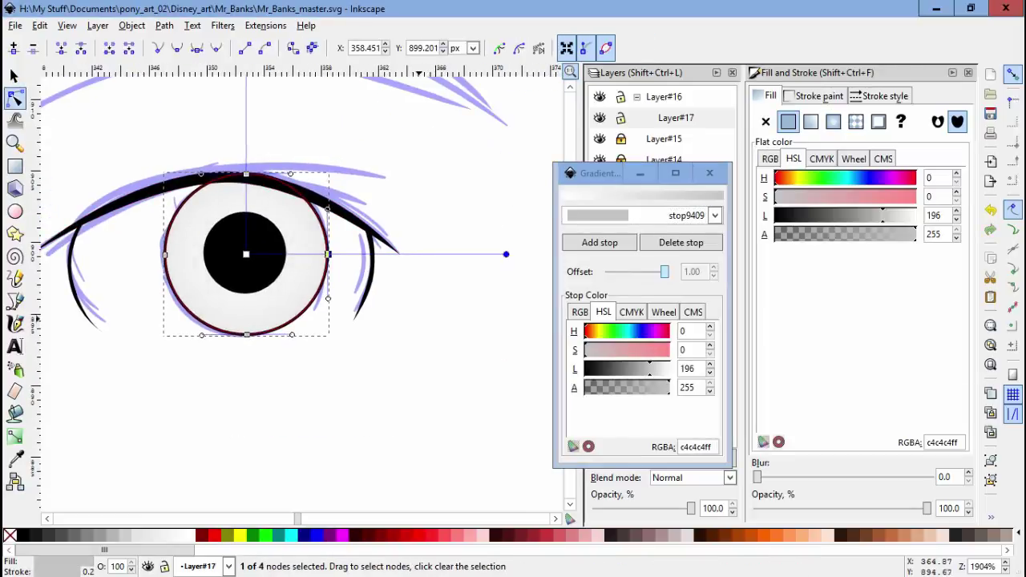
Step: Duplicate the pupil as a white highlight blurred by 20, offset it over the pupil's upper-left edge, and save the document
key("s")
left_click(240, 261)
key("ctrl+d")
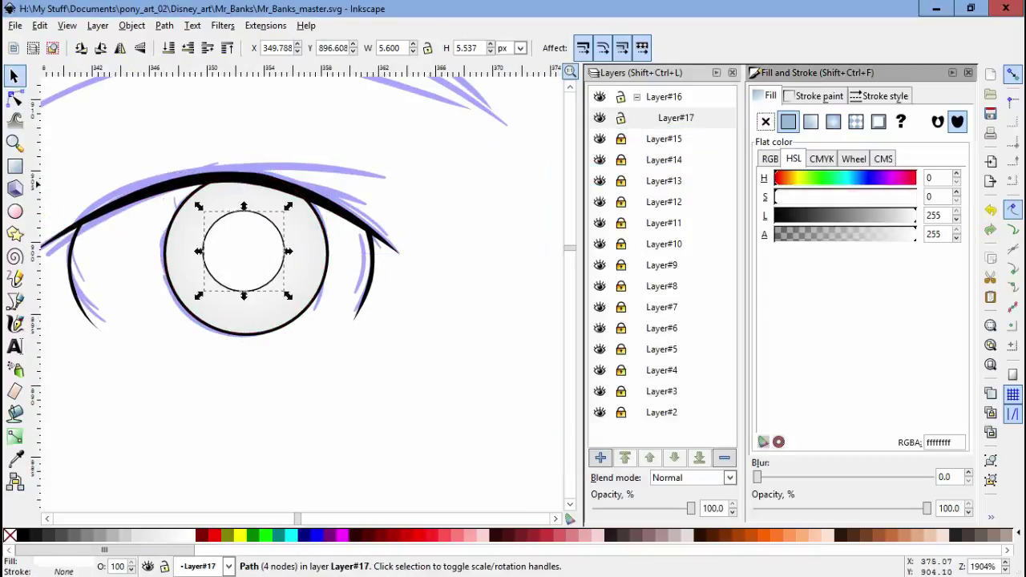
left_click(185, 535)
left_click_drag(756, 476, 792, 476)
left_click_drag(240, 241, 216, 216)
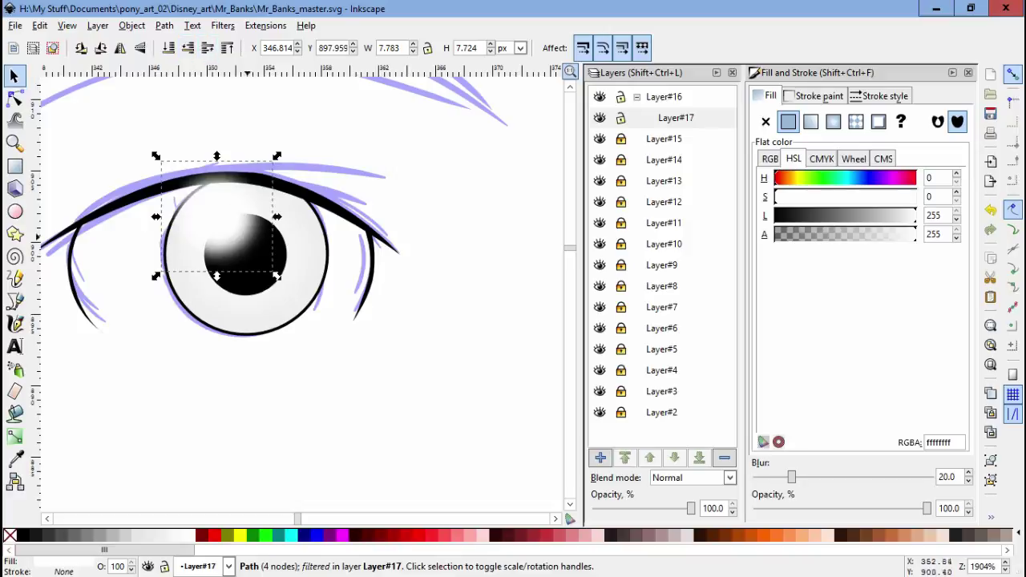
key("Tab")
key("Escape")
scroll(297, 288, "down", 6)
scroll(297, 289, "up", 3)
key("ctrl+s")
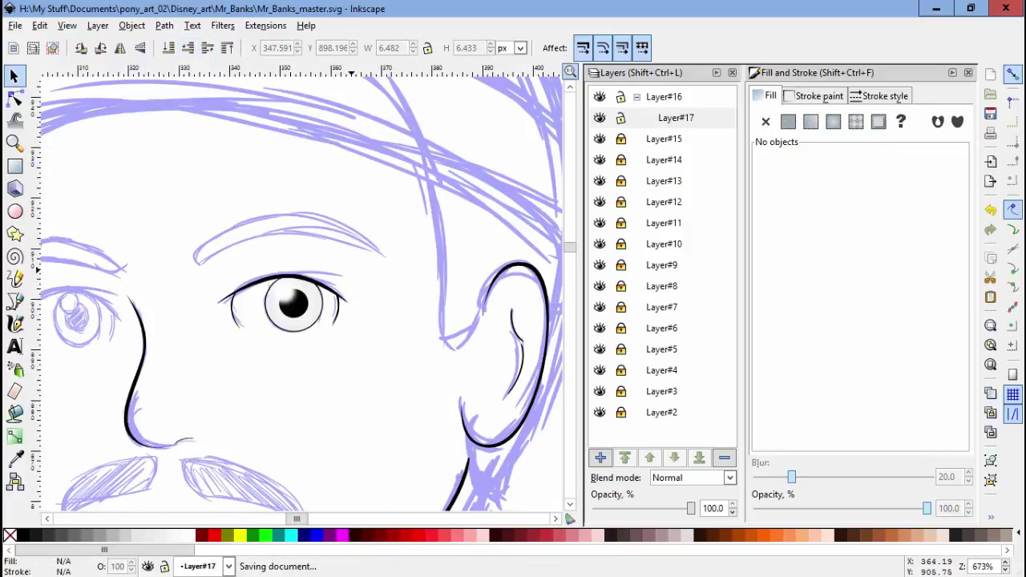
Step: Paste a copy of the finished eye over the other eye sketch and narrow its iris, lid and side curves to fit
key("ctrl+v")
key("3")
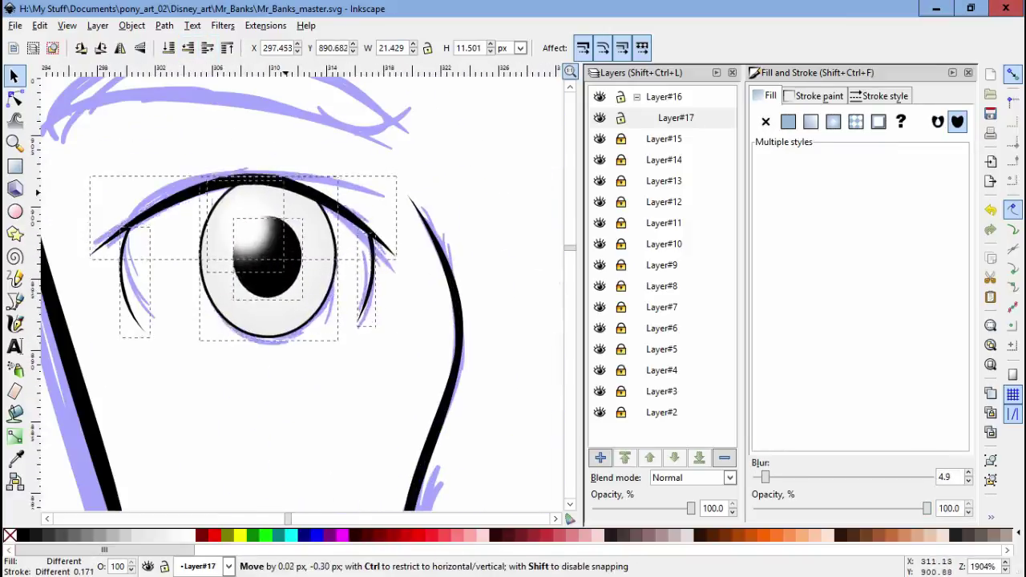
key("Escape")
left_click(145, 310)
key("Escape")
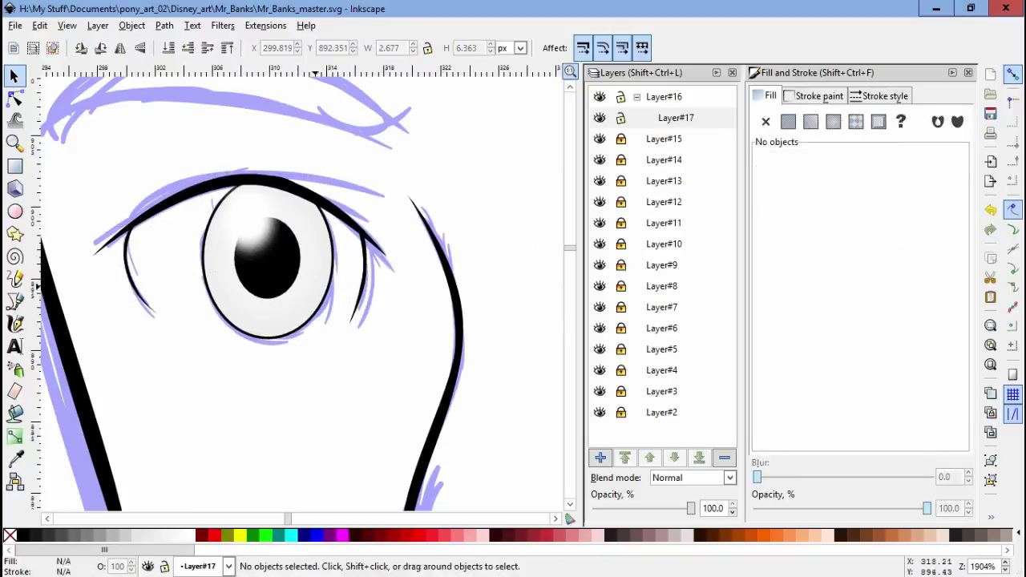
scroll(304, 290, "down", 3)
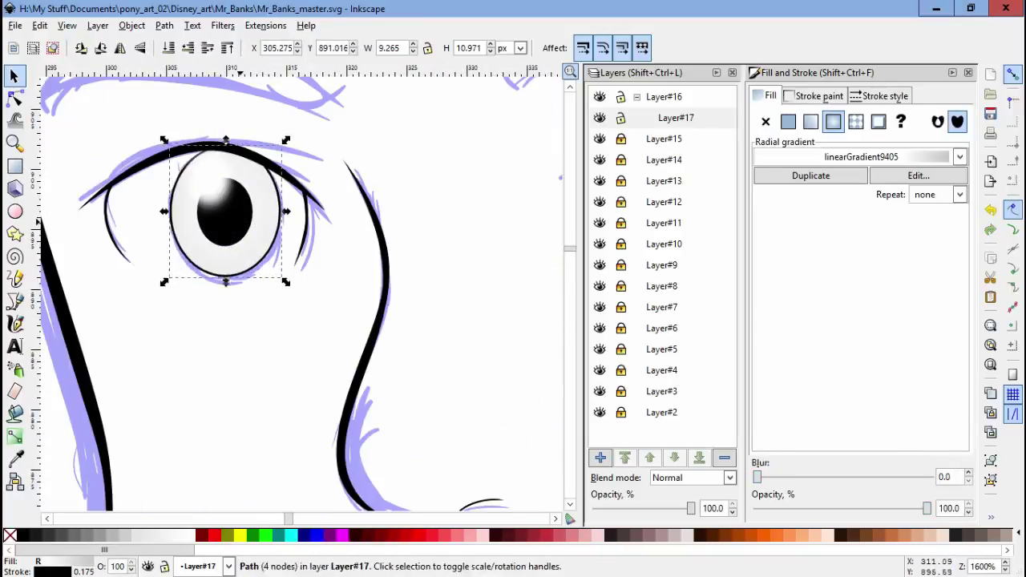
key("Escape")
key("5")
scroll(293, 152, "up", 10)
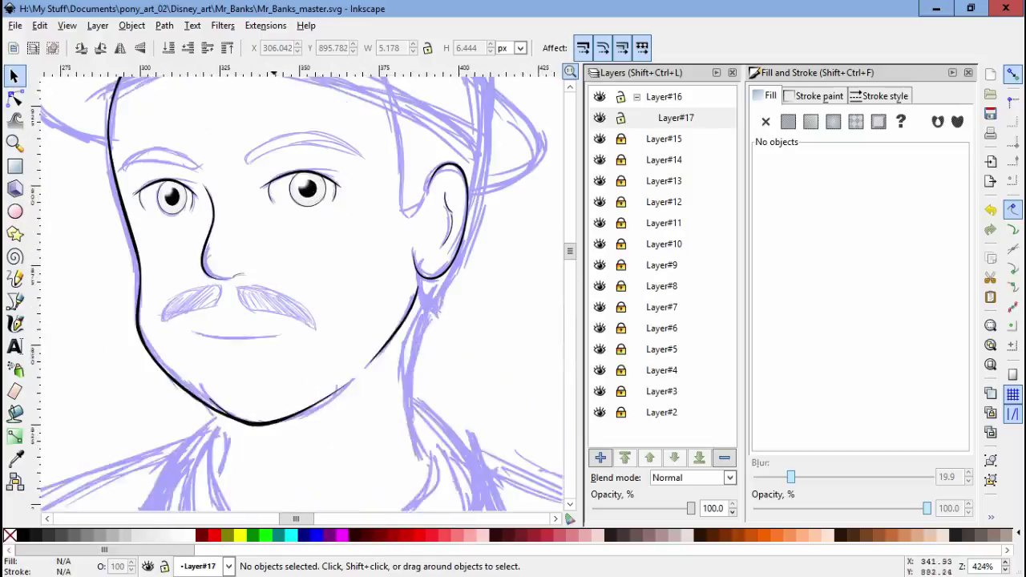
scroll(360, 265, "down", 2)
scroll(305, 288, "left", 5)
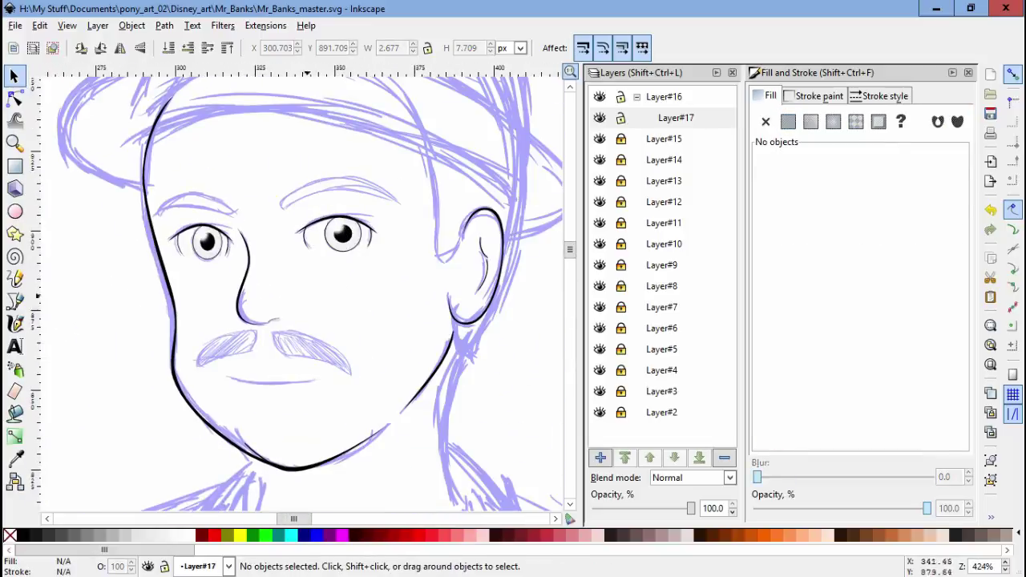
Step: Trace the mouth line as a thin tapered black shape and adjust its middle nodes to follow the sketch
scroll(316, 371, "up", 3)
key("b")
key("n")
scroll(416, 317, "up", 2)
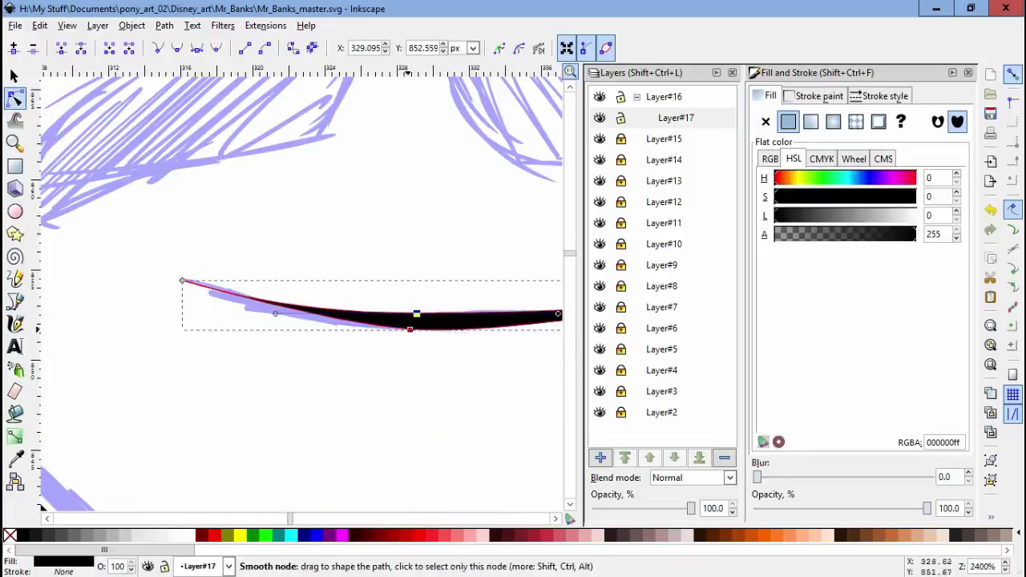
scroll(320, 312, "right", 3)
key("Escape")
scroll(320, 312, "down", 5)
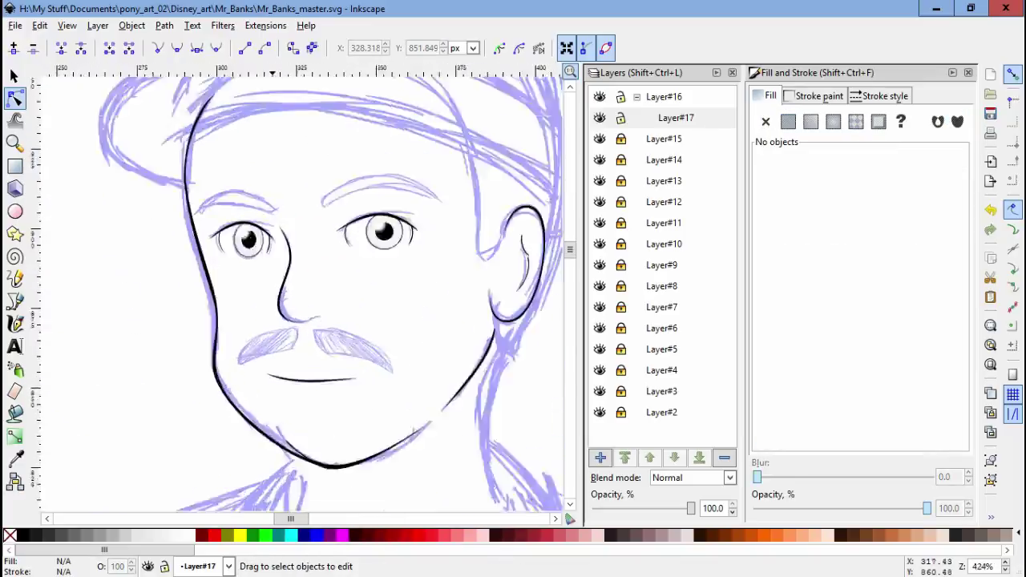
Step: Trace the moustache half farthest from the ear as a solid black shape and smooth its nodes
scroll(217, 472, "up", 6)
key("b")
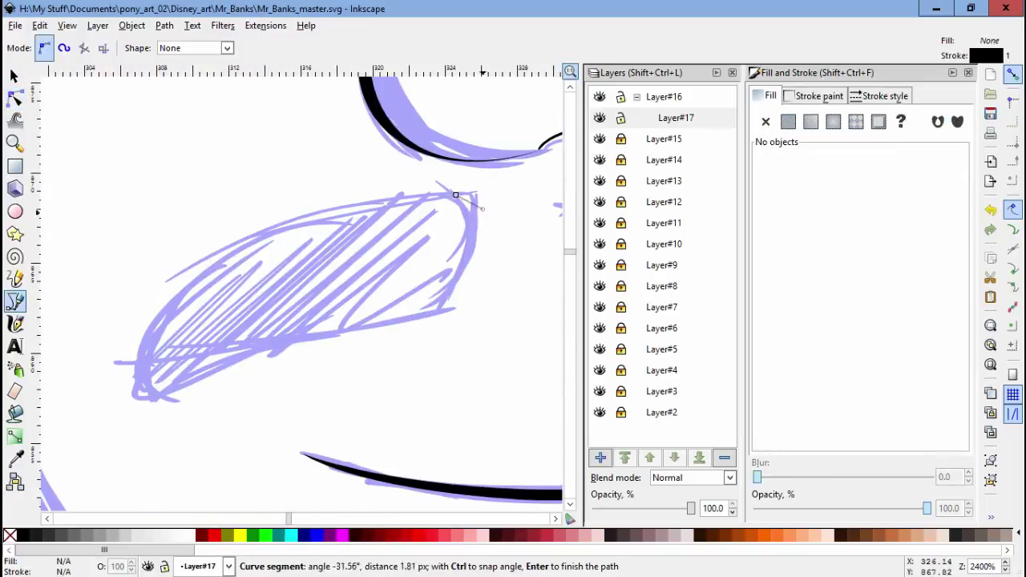
left_click(455, 194)
key("n")
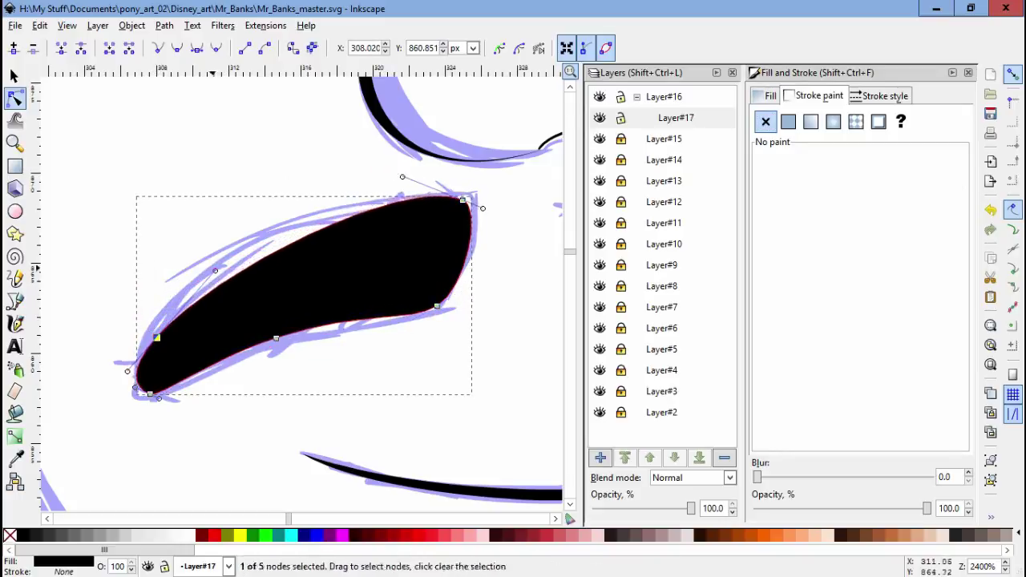
key("Escape")
Step: Place a mirrored, widened copy of the moustache half over the sketch of the half nearest the ear
scroll(211, 363, "down", 4)
key("s")
left_click(211, 363)
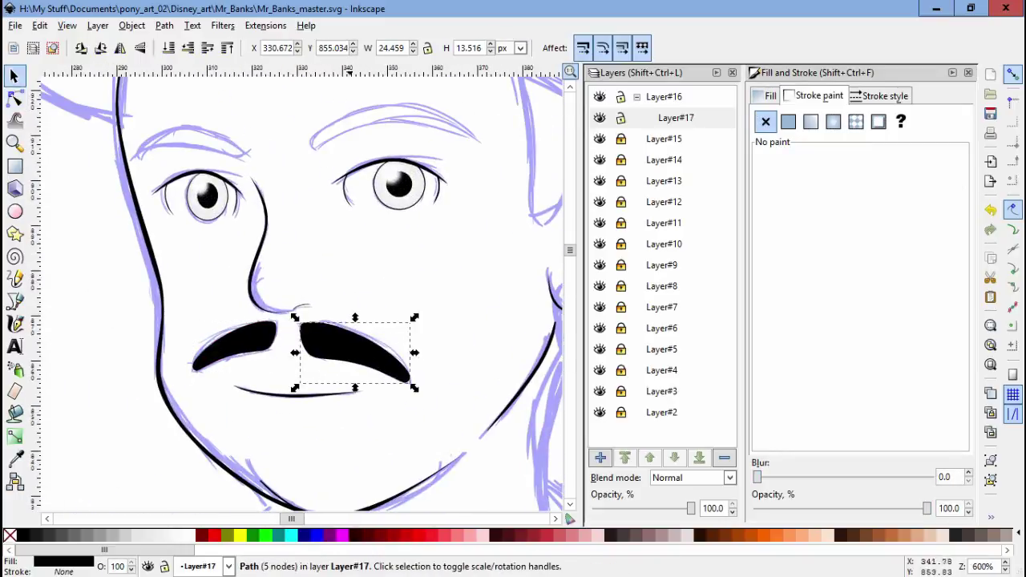
key("Escape")
left_click(233, 345)
left_click(327, 353, "shift")
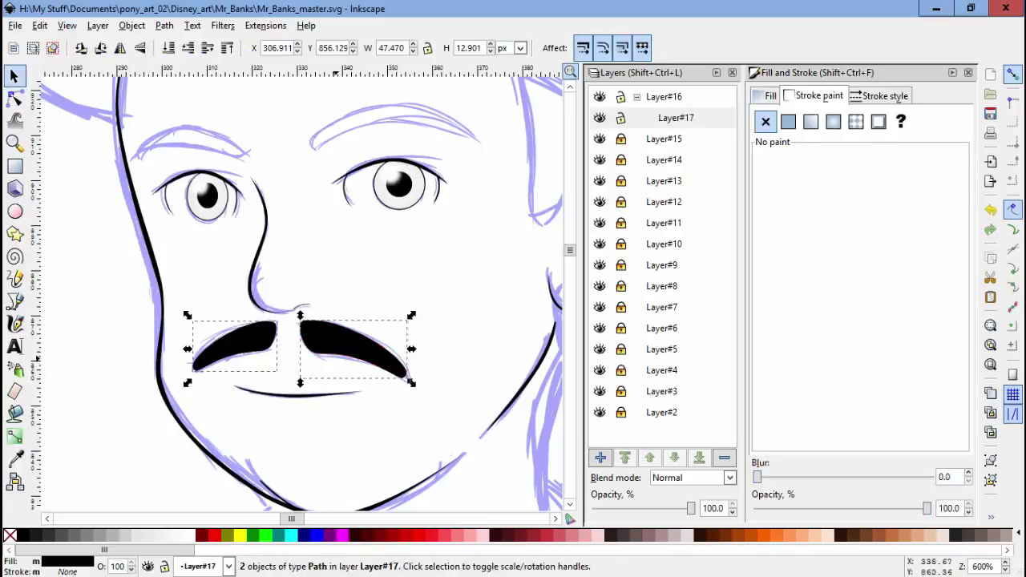
key("Escape")
Step: Trace the eyebrow nearest the ear as a black shape tapering to its outer end and slim it by adjusting its nodes
scroll(371, 160, "up", 5)
key("b")
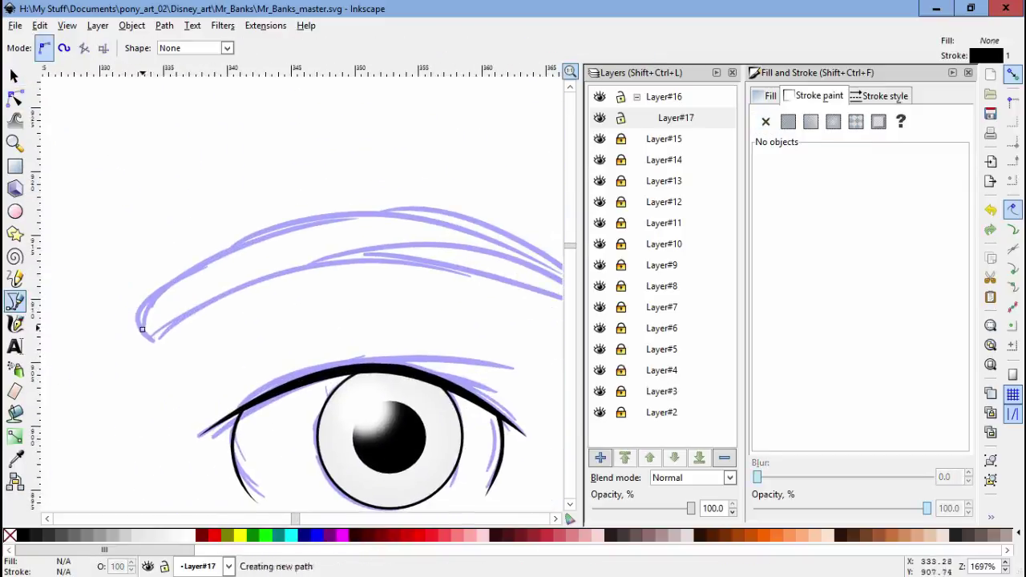
left_click(63, 324)
left_click_drag(271, 248, 337, 246)
left_click_drag(543, 315, 416, 233)
left_click(63, 324)
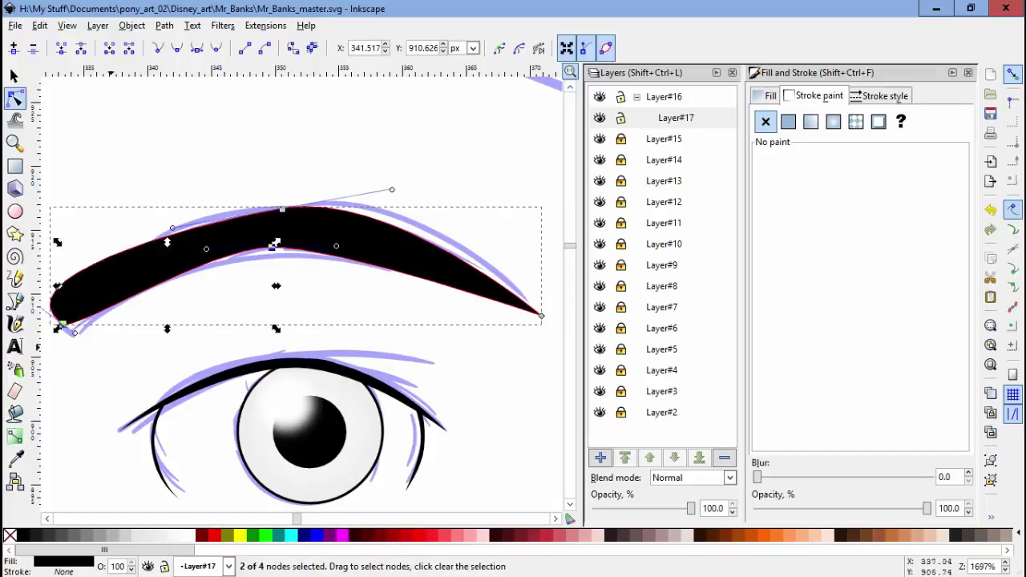
left_click(282, 209)
left_click_drag(261, 252, 226, 257)
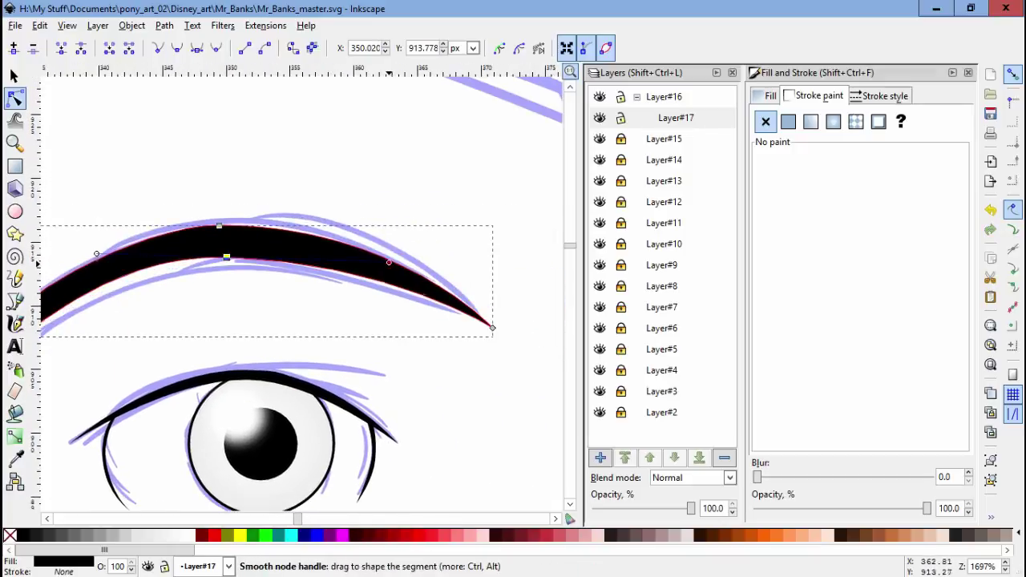
Step: Place a narrowed copy of the eyebrow above the other eye and reshape it to match the sketch
scroll(389, 262, "down", 3)
key("s")
left_click(191, 235)
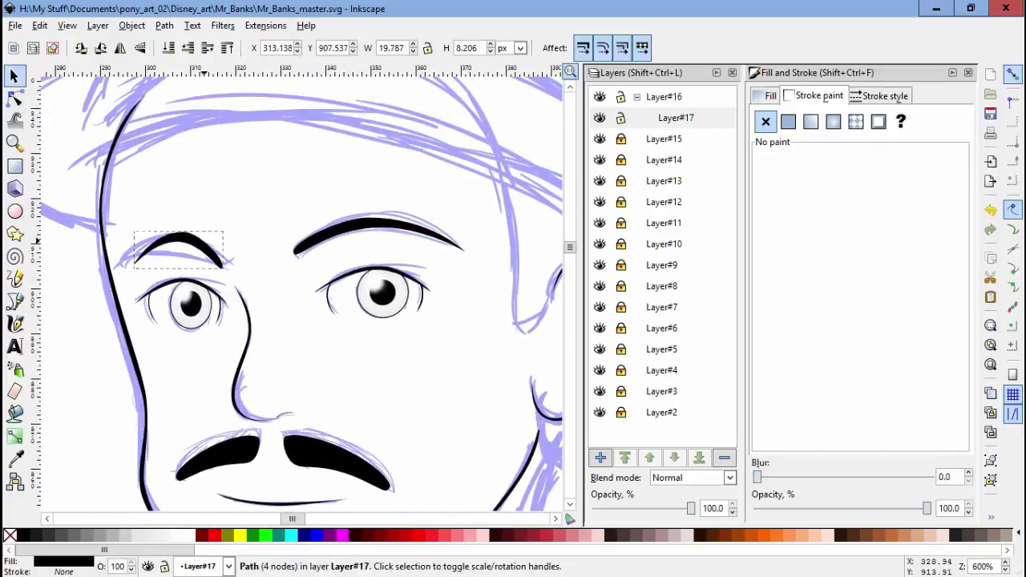
key("n")
scroll(192, 240, "up", 3)
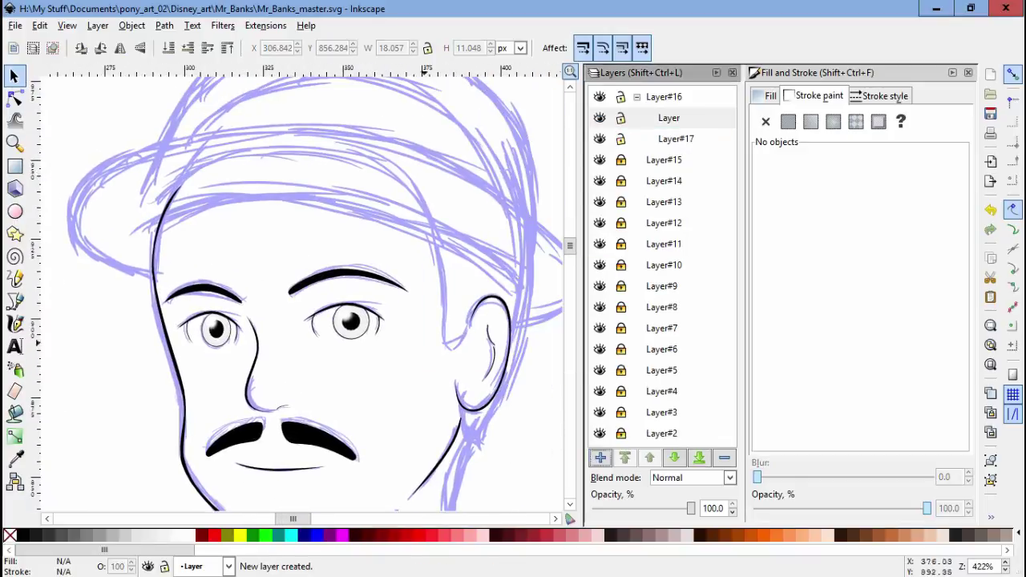
Step: Trace the bowler hat's crown and brim as one solid black shape on the new layer above Layer#17
scroll(296, 289, "up", 1)
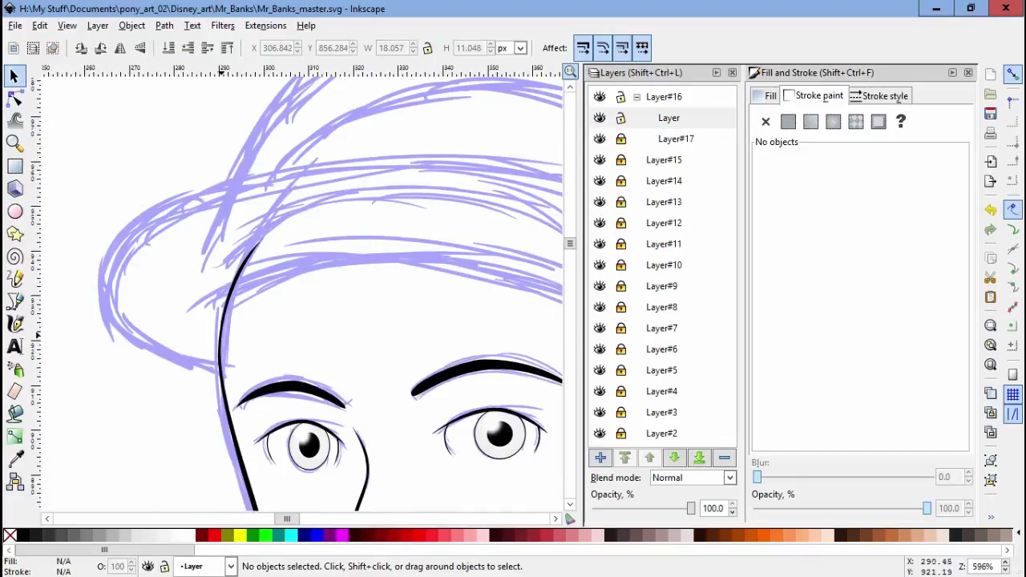
key("Return")
scroll(297, 289, "right", 5)
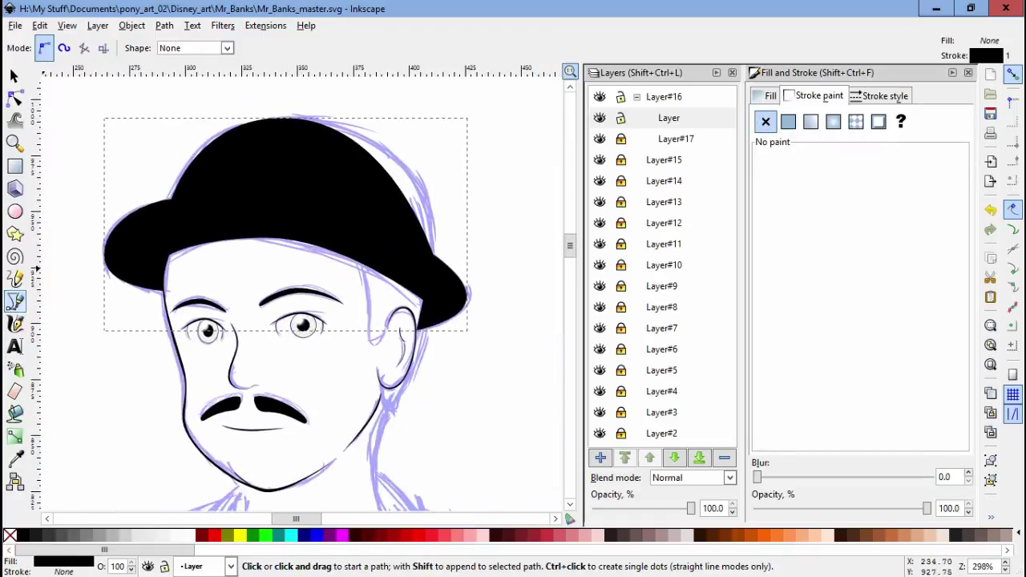
scroll(144, 268, "up", 5)
scroll(61, 345, "down", 4)
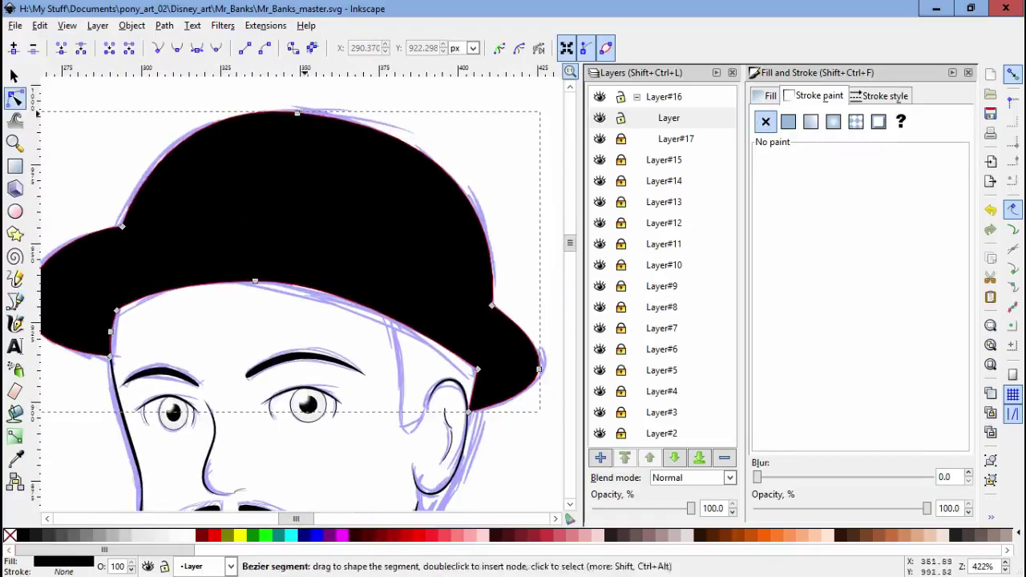
Step: Adjust the hat outline's nodes and handles so the brim's lower edge curves smoothly over the forehead
left_click(481, 344)
scroll(481, 344, "up", 3)
scroll(312, 330, "down", 3)
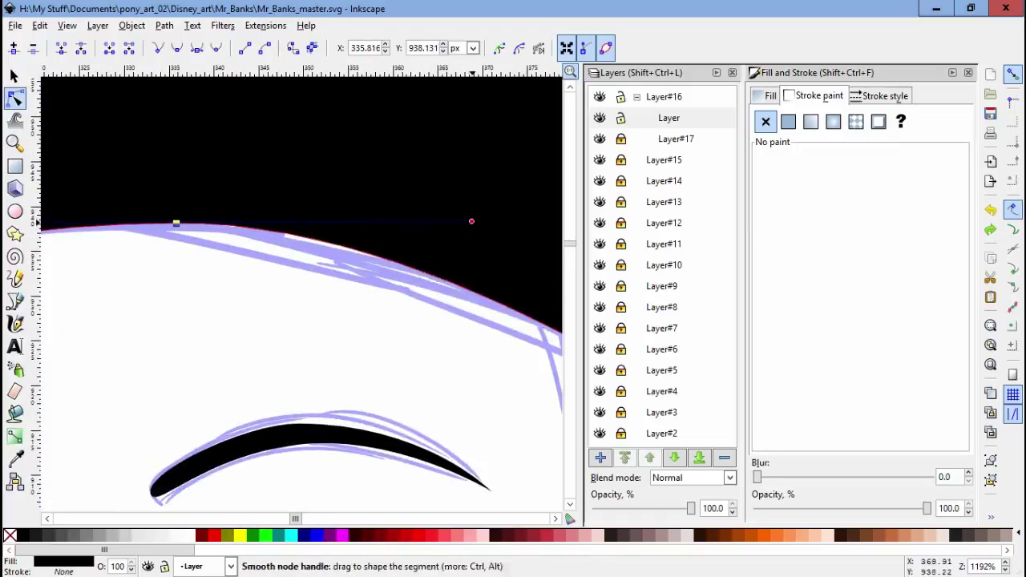
key("Escape")
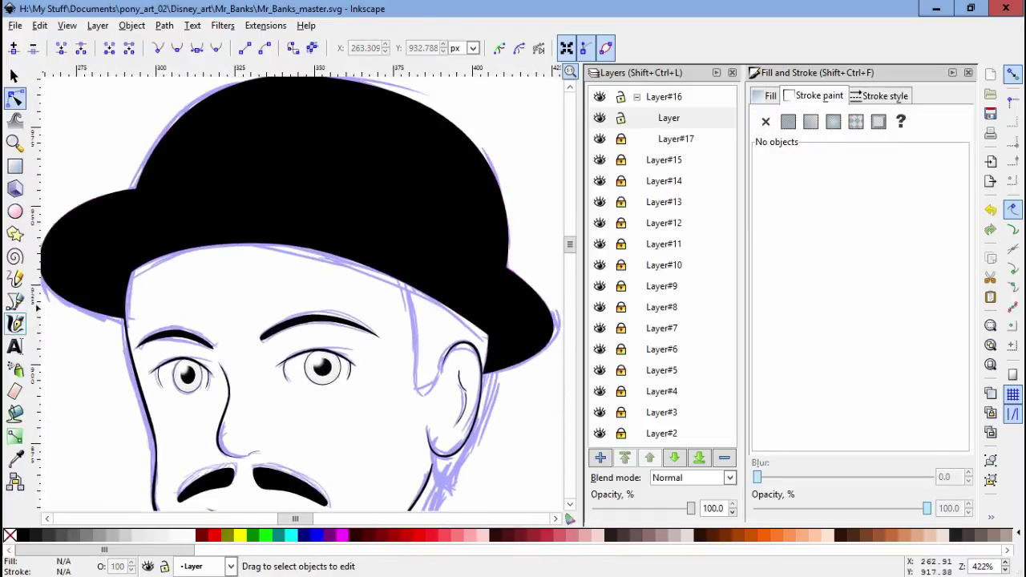
Step: Draw a thin tapered highlight along the join of the hat's crown and brim, filled with gray acacacff
left_click(112, 195)
left_click_drag(313, 196, 412, 233)
left_click(112, 195)
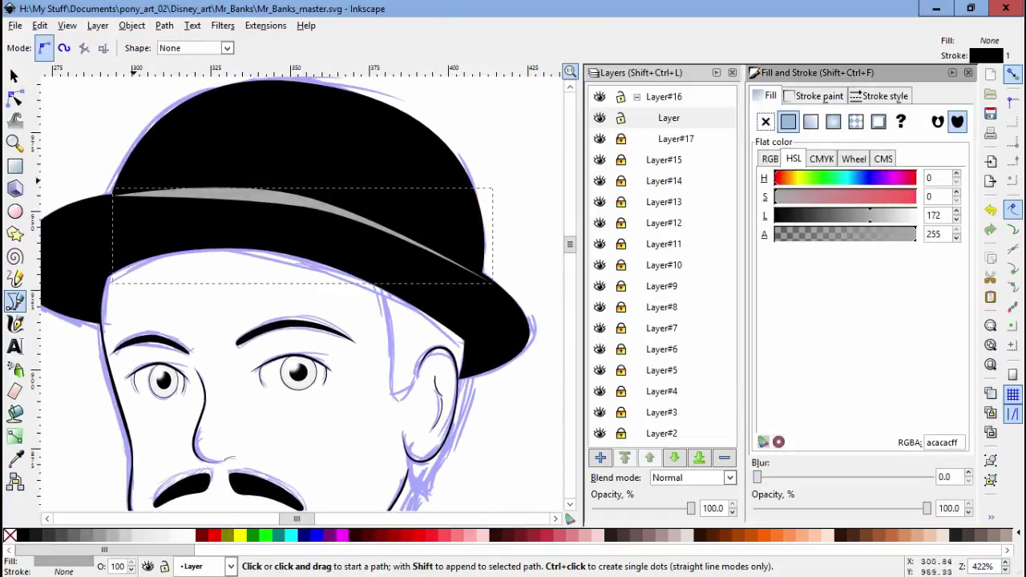
Step: Reshape the gray hat highlight by moving its middle and end nodes so it follows the brim as a slim strip
left_click(320, 202)
scroll(337, 241, "right", 3)
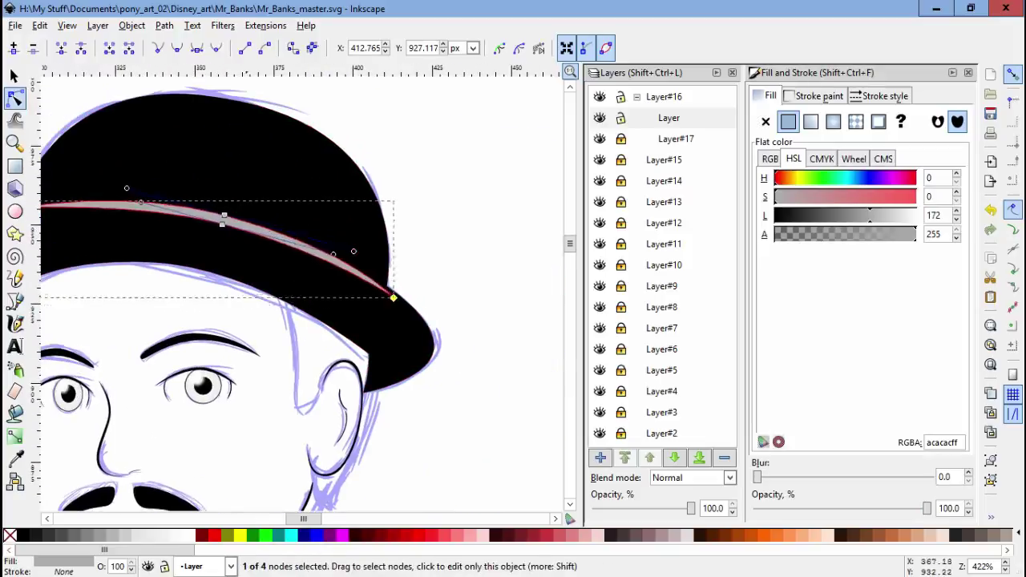
scroll(337, 241, "left", 5)
scroll(241, 177, "down", 2)
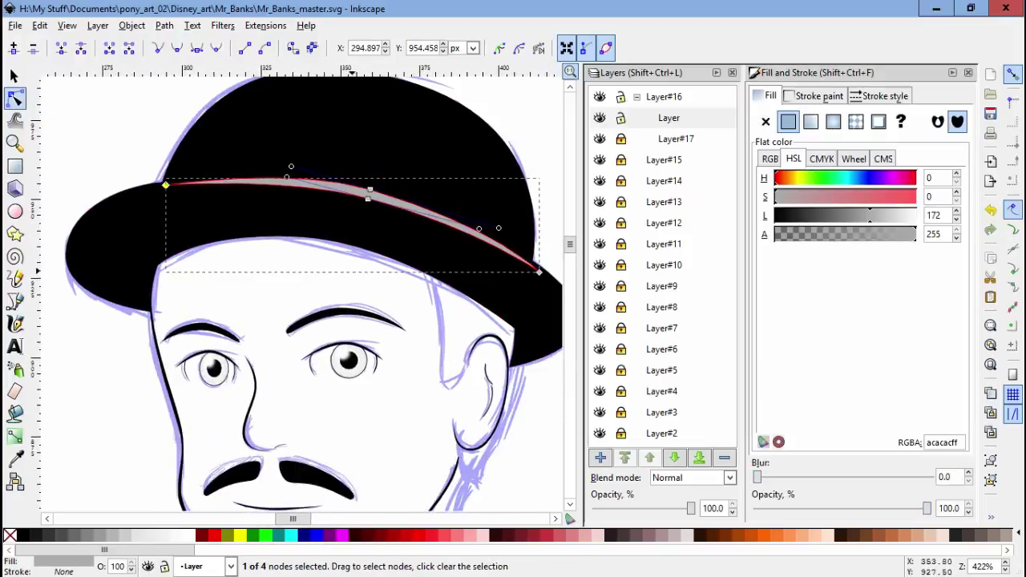
key("Escape")
scroll(296, 289, "up", 1)
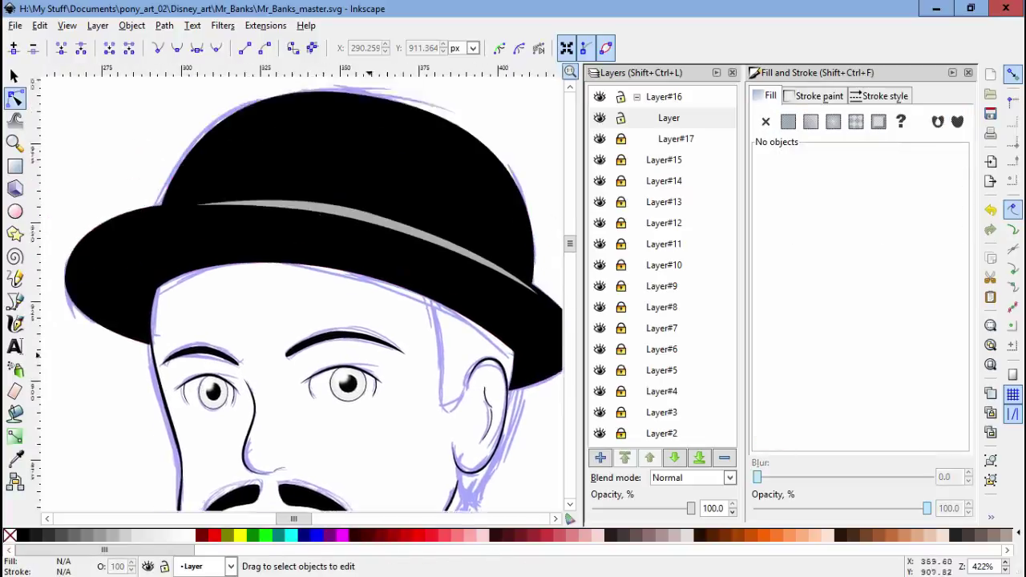
Step: Add a new layer for the hair, placed beneath the hat's layer
scroll(297, 289, "down", 3)
scroll(296, 289, "right", 4)
key("ctrl+shift+n")
key("Return")
key("plus")
key("plus")
key("b")
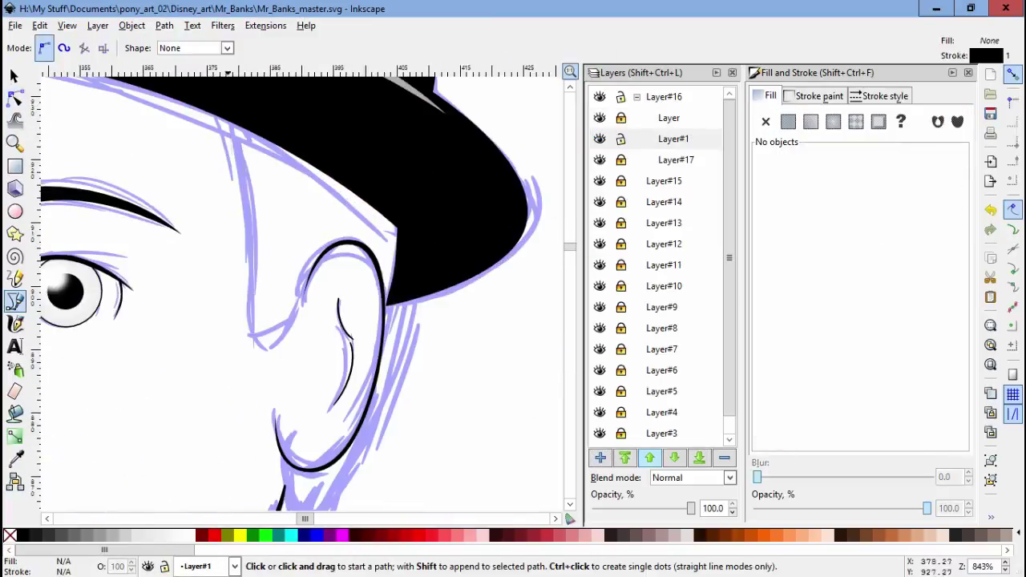
Step: Trace the hair from sideburn around the ear to the nape as one gray shape, and move its layer below Layer#17
key("plus")
left_click_drag(283, 365, 293, 357)
scroll(305, 320, "down", 3)
left_click_drag(354, 241, 330, 273)
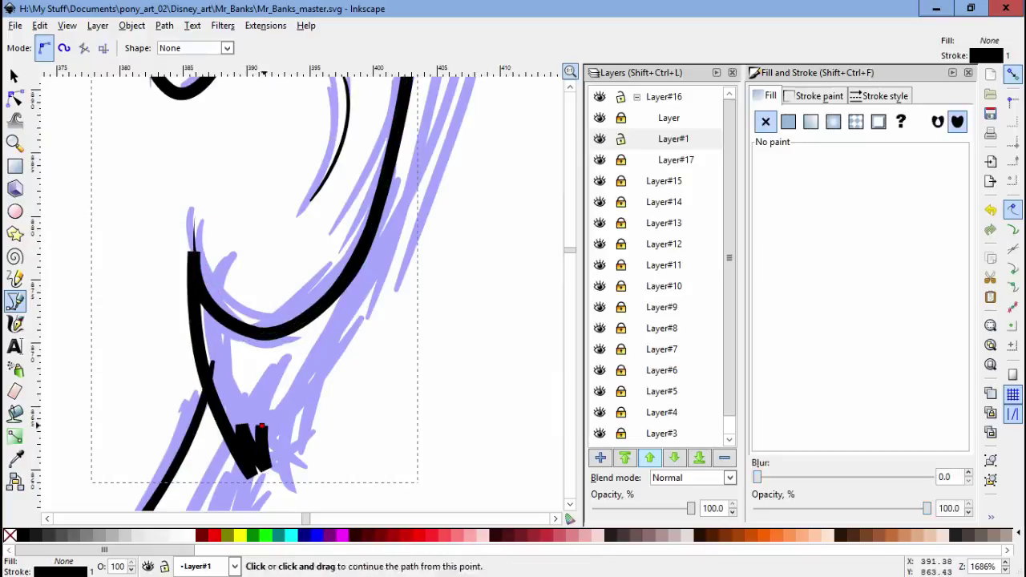
key("Return")
scroll(299, 448, "down", 4)
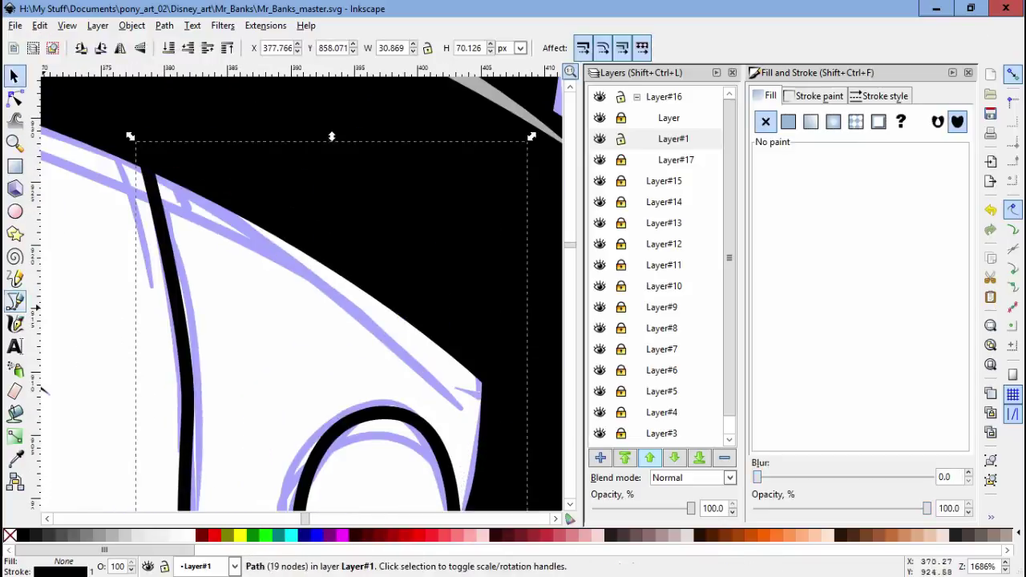
left_click(674, 458)
key("n")
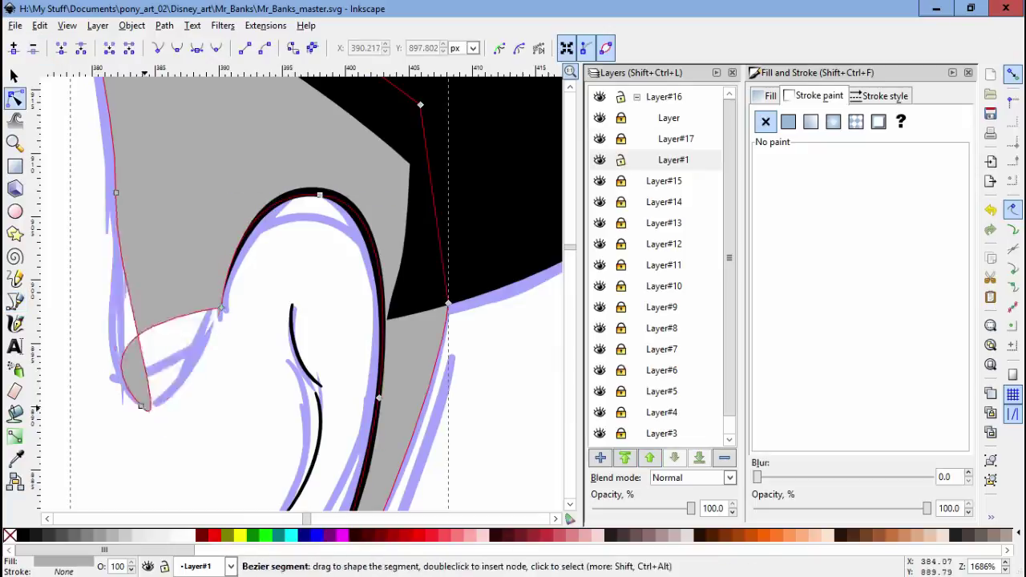
Step: Adjust the gray hair shape's nodes and handles so it fits the rounded sideburn, the ear outline and the pointed nape
left_click(209, 96)
scroll(234, 180, "up", 3)
scroll(296, 265, "up", 5)
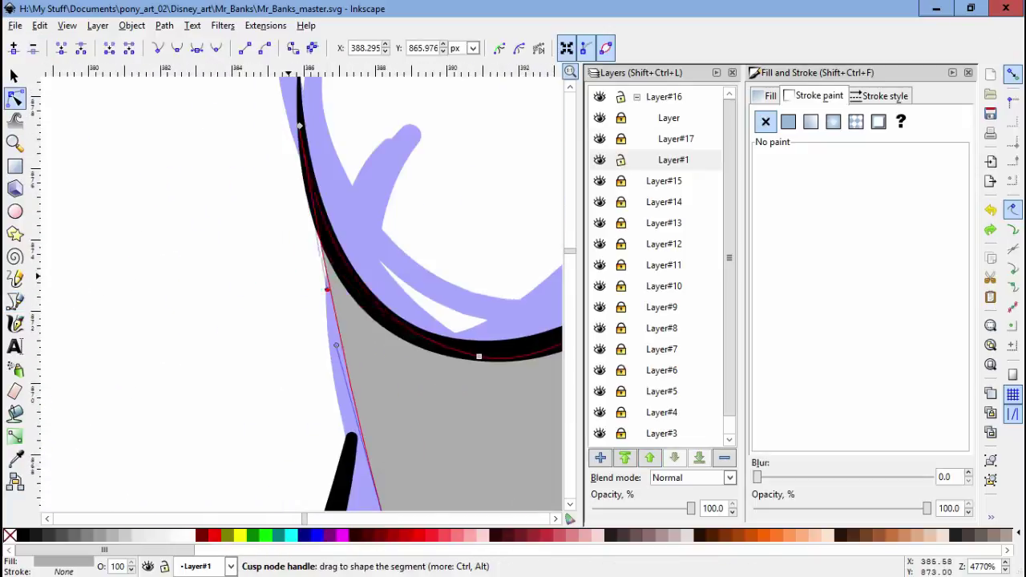
scroll(288, 249, "down", 5)
key("Escape")
scroll(448, 257, "down", 7)
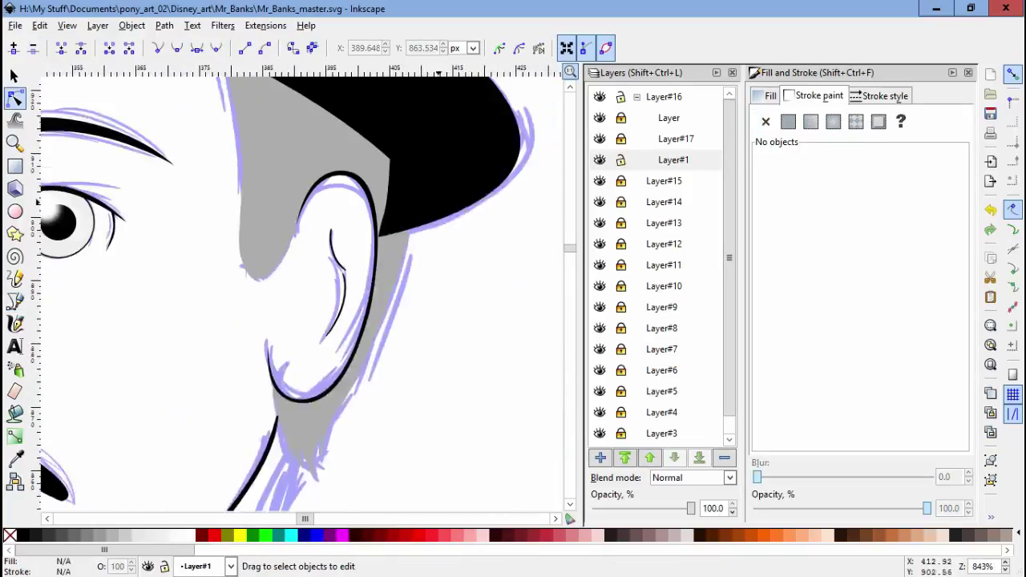
Step: Adjust the nodes where the hat's brim meets the hair behind the ear
scroll(447, 362, "up", 3)
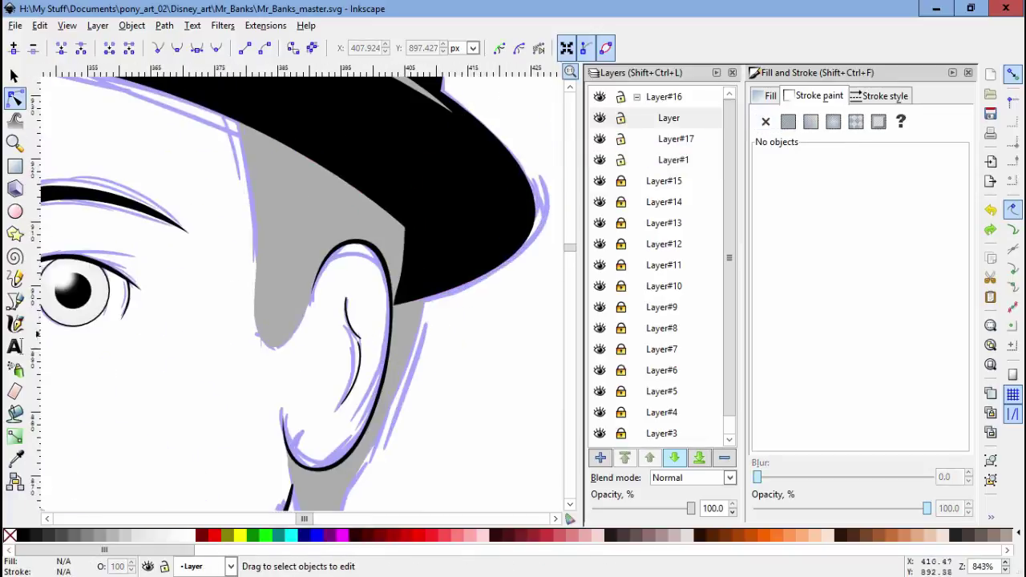
left_click(437, 303)
scroll(436, 303, "up", 3)
left_click(441, 295)
scroll(441, 295, "up", 2)
left_click(439, 296)
key("Escape")
scroll(380, 326, "down", 5)
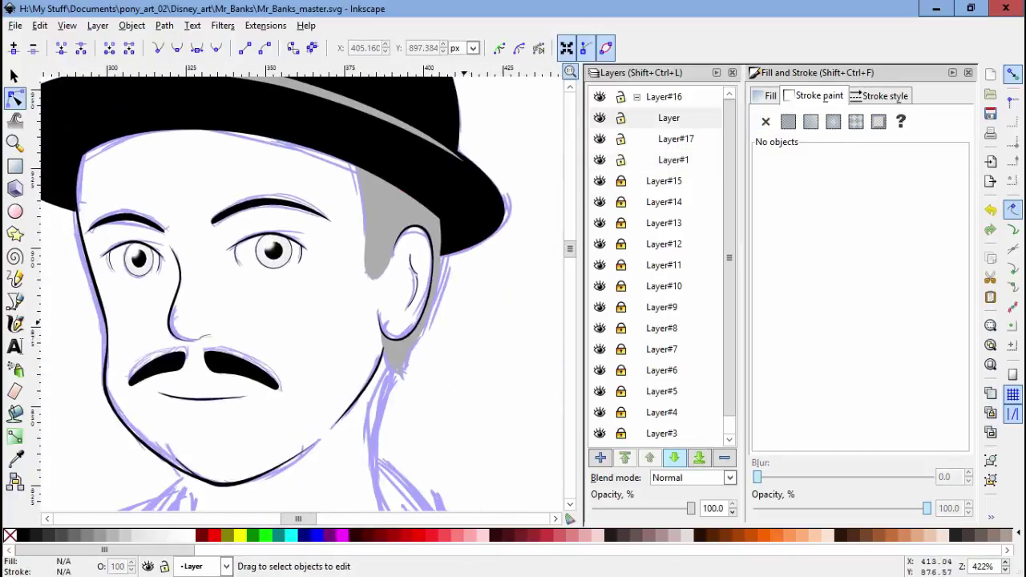
Step: Fill the hair shape with black
left_click(385, 320)
key("Delete")
key("c")
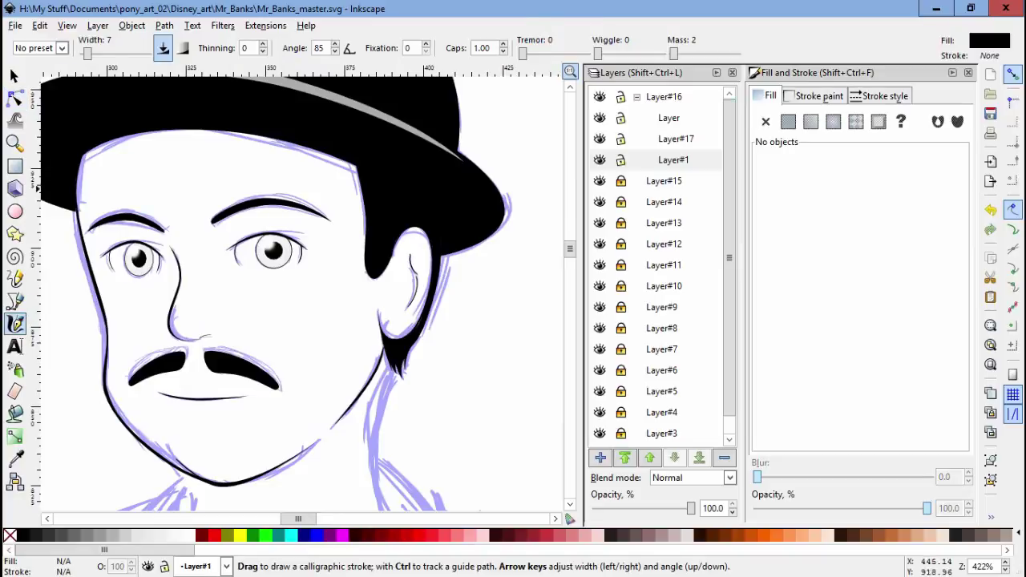
Step: Draw fine calligraphic hair strands in dark gray 4c4c4cff over the sideburn, above the ear and at the nape
scroll(389, 226, "up", 3)
left_click_drag(321, 277, 347, 372)
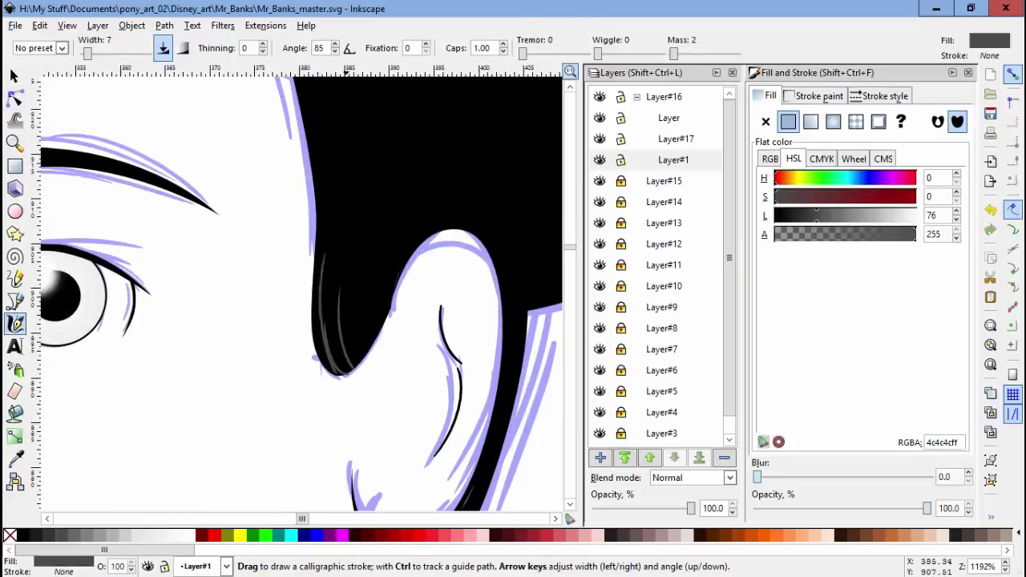
scroll(381, 337, "up", 2)
left_click_drag(365, 265, 377, 264)
scroll(386, 265, "down", 2)
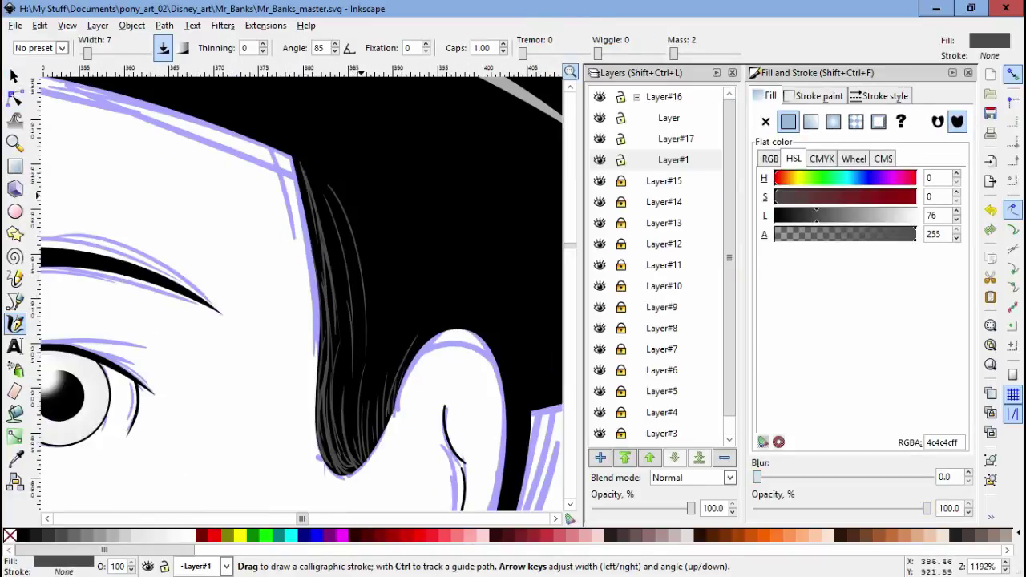
scroll(36, 306, "down", 5)
scroll(36, 306, "right", 2)
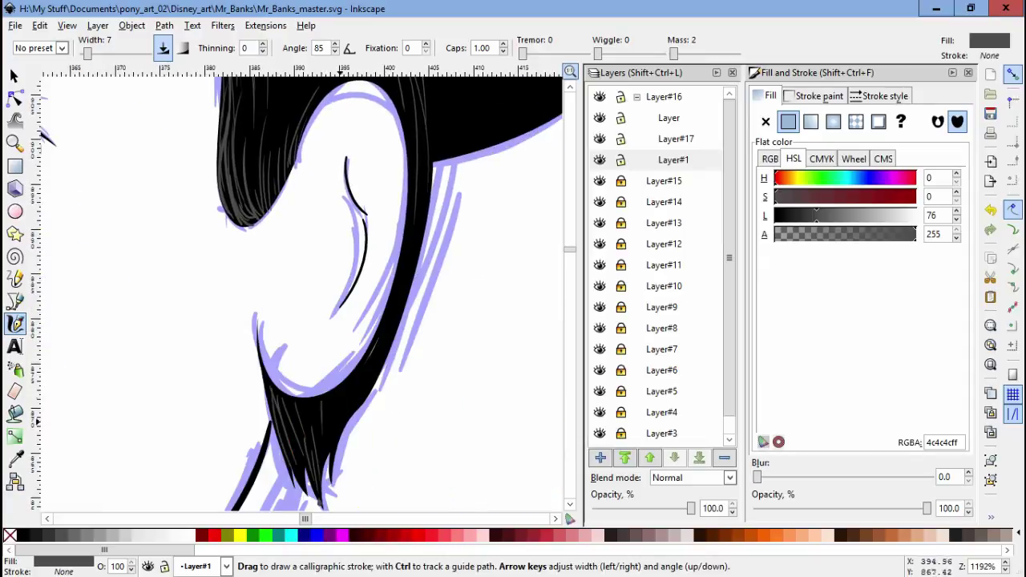
Step: Draw broader 4c4c4cff strands running down the hair tuft below the earlobe
scroll(439, 353, "down", 4)
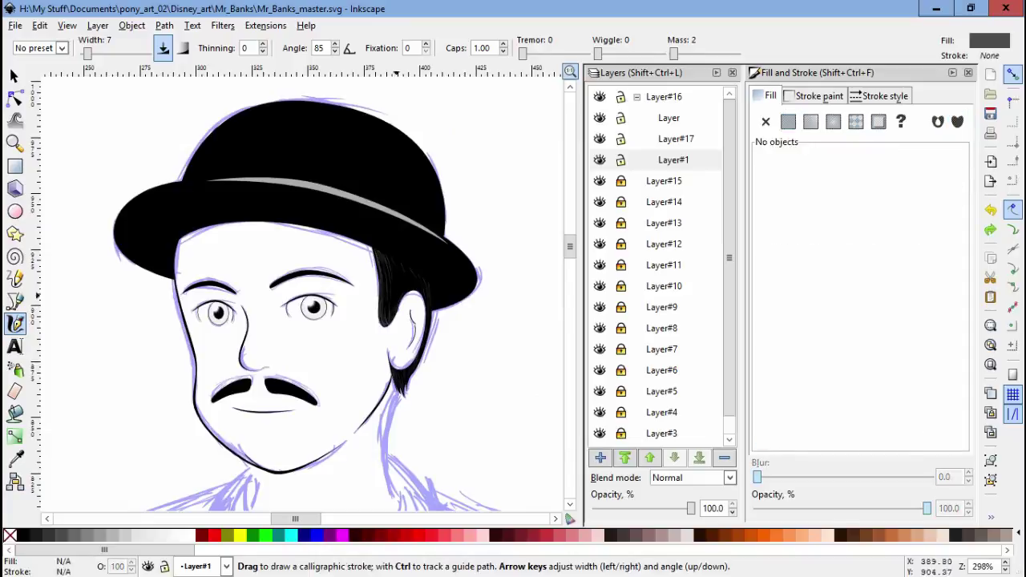
scroll(439, 346, "up", 3)
mouse_move(321, 244)
left_mouse_down()
mouse_move(275, 227)
mouse_move(327, 184)
left_mouse_up()
left_click_drag(352, 489, 336, 365)
scroll(357, 431, "up", 2)
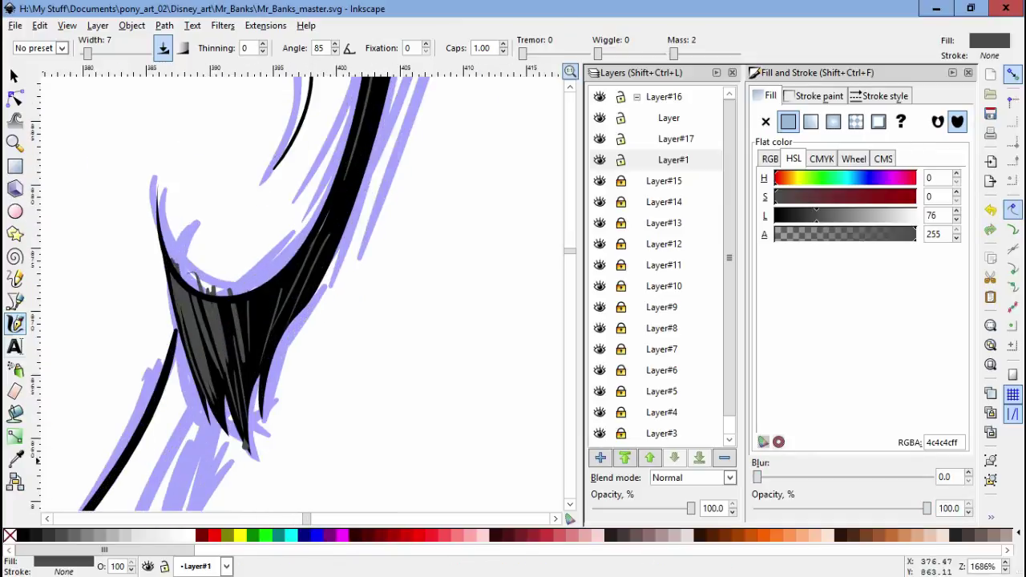
Step: Erase the ends of the gray strands that stick out of the hair tuft below the earlobe
key("s")
key("shift+e")
left_click_drag(267, 320, 293, 330)
key("s")
left_click_drag(231, 288, 250, 291)
key("shift+e")
key("c")
scroll(250, 292, "down", 5)
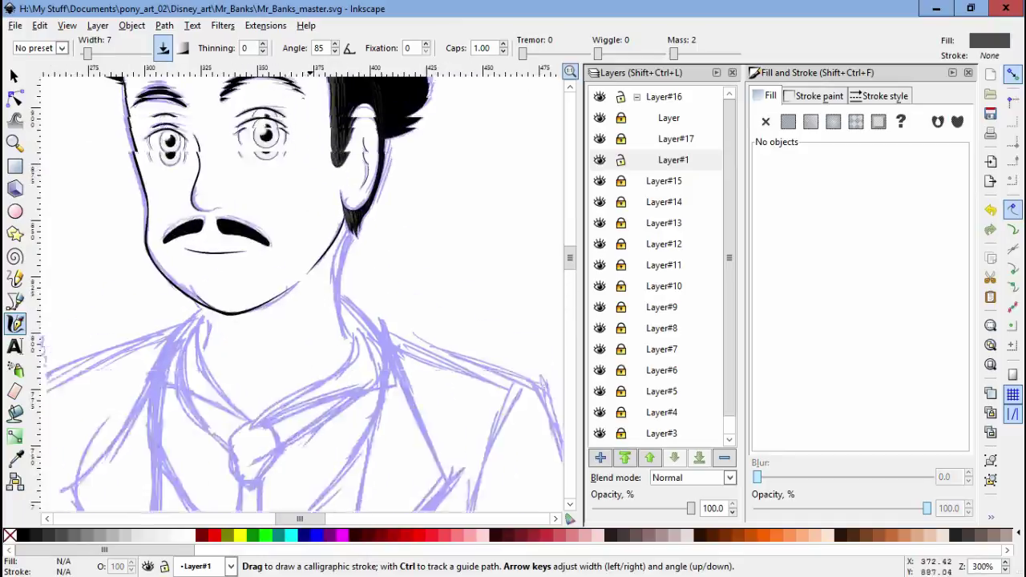
Step: Draw both neck lines on Layer#17 with the Calligraphy tool, one below the ear and a short one under the jaw
scroll(269, 292, "down", 3)
scroll(269, 292, "up", 1)
key("Page_Up")
left_click_drag(324, 228, 330, 331)
scroll(296, 289, "down", 1)
left_click_drag(158, 352, 158, 412)
key("s")
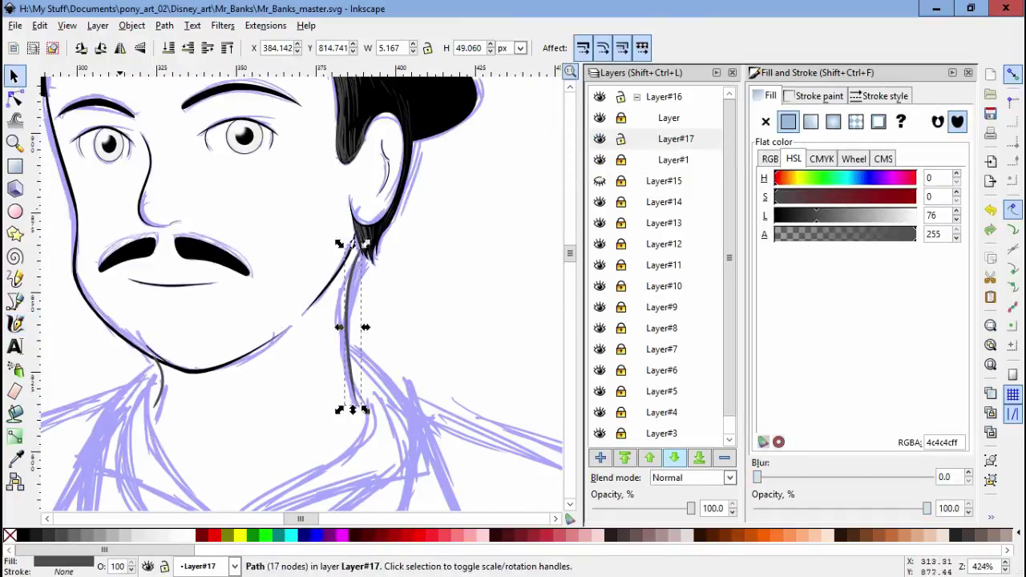
Step: Reshape the short neck line under the jaw as a smooth curve filled with black
key("n")
scroll(361, 329, "up", 2)
key("s")
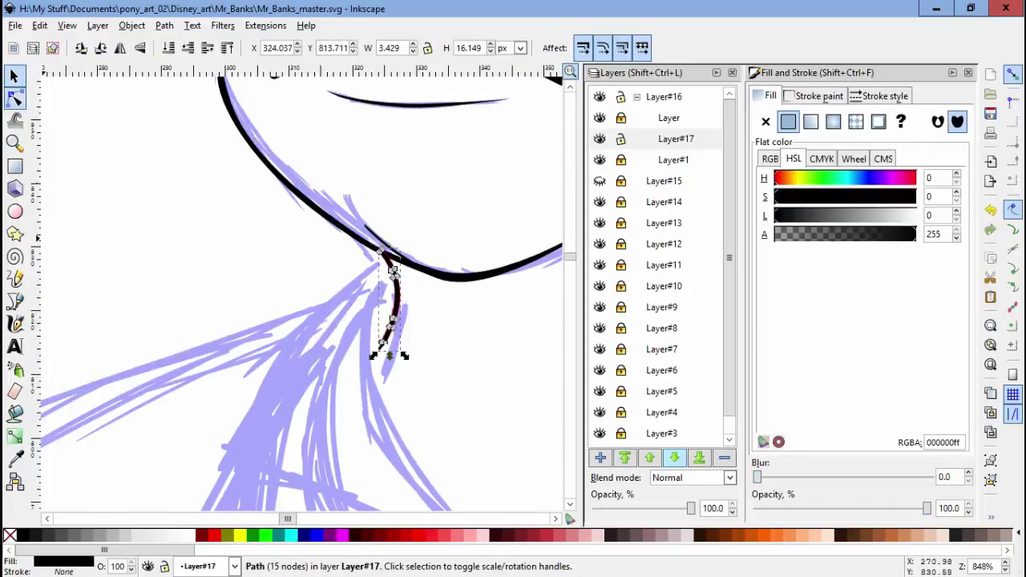
Step: Replace the long neck line below the ear with a tapered black Bezier shape running from the hair tuft to the collar
key("Delete")
key("b")
left_click(340, 122)
left_click_drag(275, 375, 277, 376)
double_click(337, 490)
key("n")
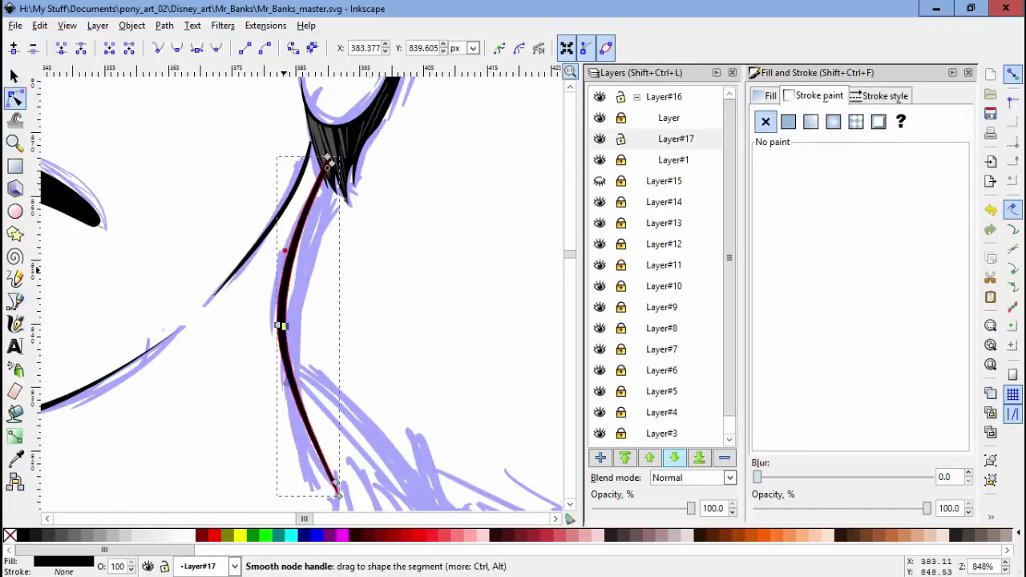
Step: Adjust the middle nodes and handles of the long neck line so both of its edges curve smoothly
scroll(337, 490, "up", 2)
scroll(113, 186, "up", 1)
left_click(112, 186, "shift")
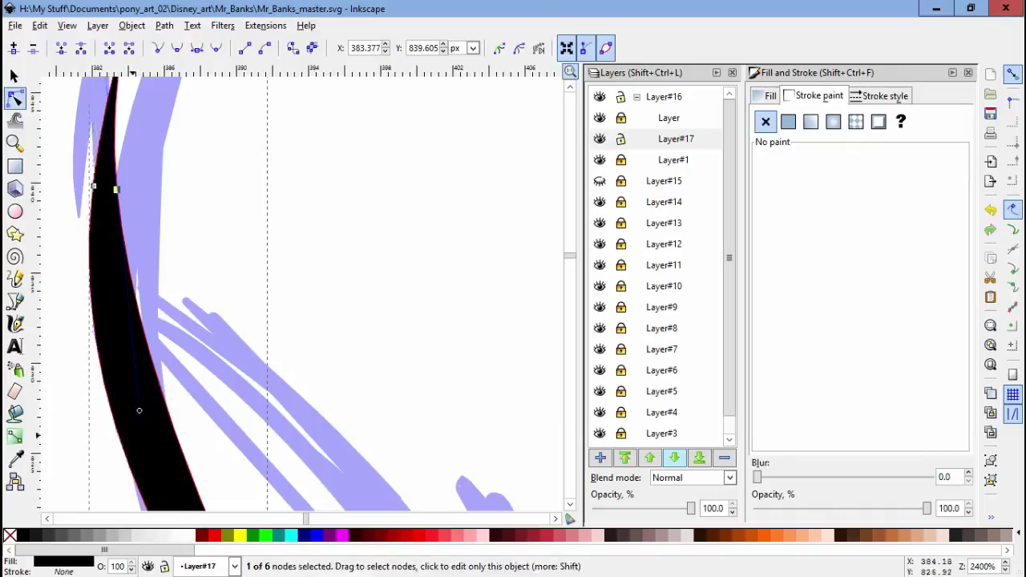
key("Tab")
key("Escape")
scroll(36, 253, "down", 7)
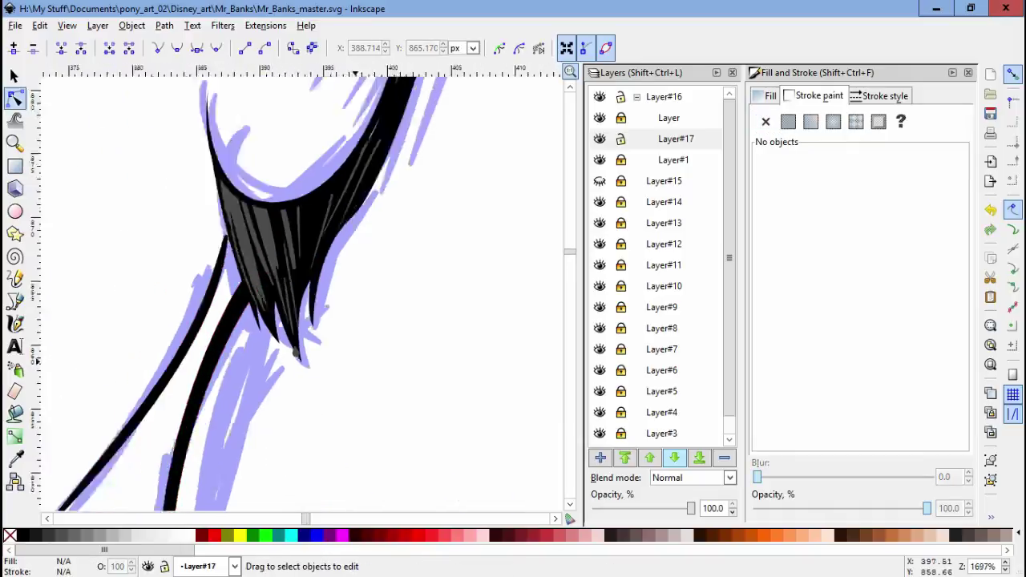
Step: Draw a large rounded highlight shape on the hat's crown in the hat's layer, filled with light gray c7c7c7ff
scroll(341, 127, "up", 2)
key("b")
left_click(158, 259)
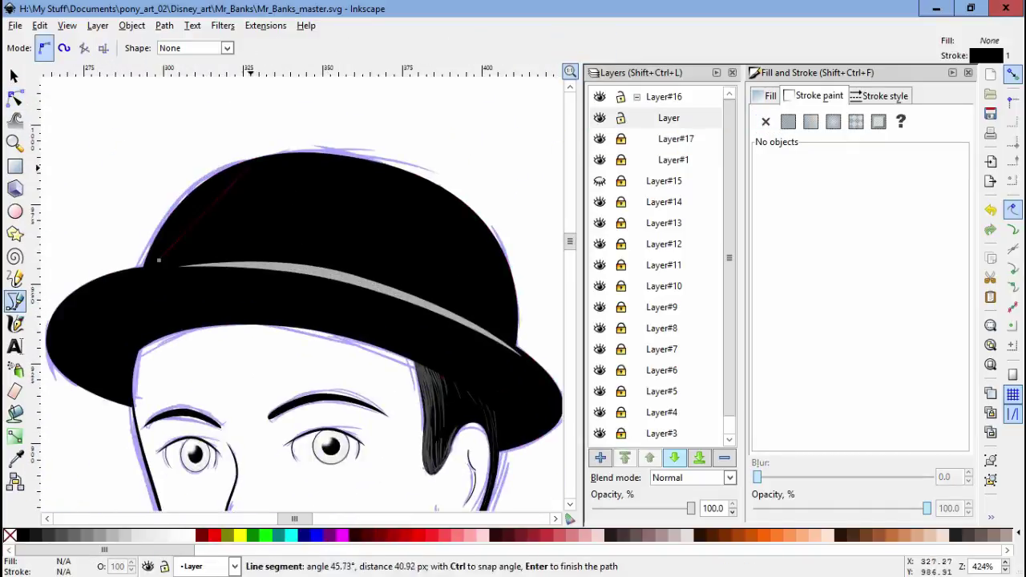
left_click(159, 259)
key("n")
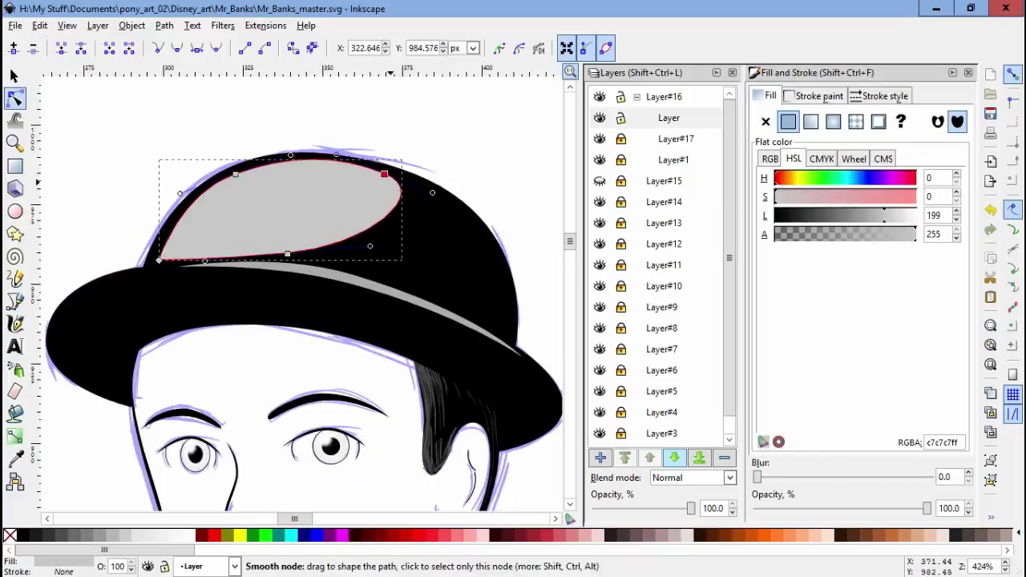
Step: Give the crown highlight a radial gradient with its center stop at alpha 129, and blur it by 3.0
left_click(833, 121)
left_click_drag(401, 210, 434, 194)
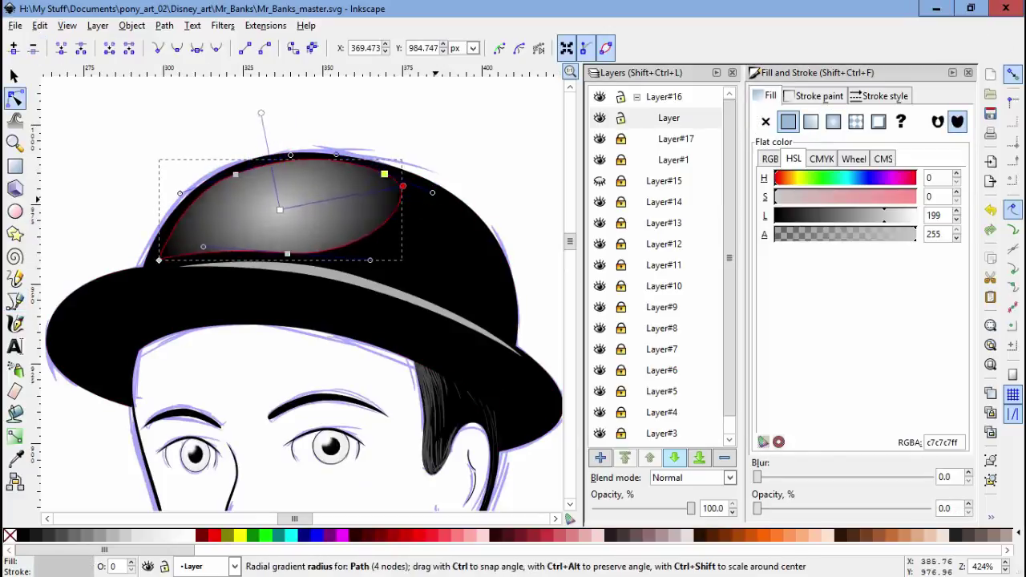
double_click(279, 210)
left_click_drag(280, 210, 258, 205)
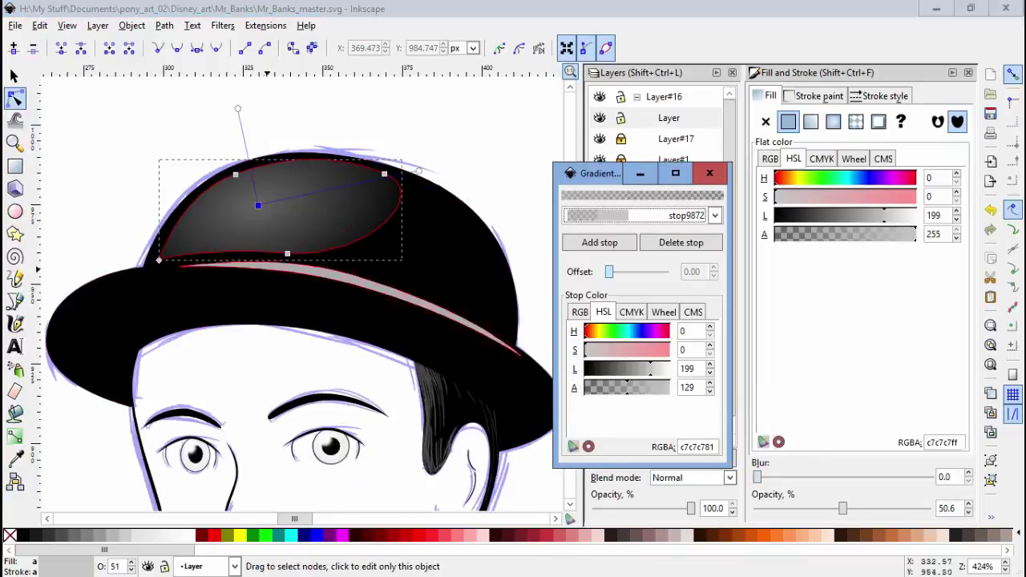
scroll(197, 86, "down", 2)
key("Escape")
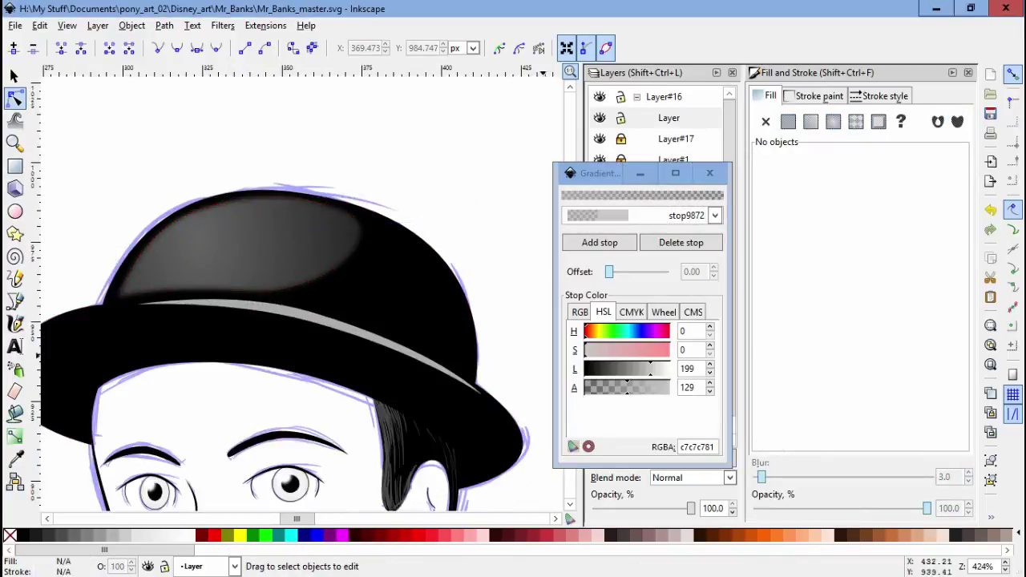
Step: Fit the highlight to the hat's crown and set its blur to 17.0
key("s")
left_click_drag(323, 155, 319, 155)
mouse_move(266, 80)
left_mouse_down()
mouse_move(271, 69)
mouse_move(248, 76)
left_mouse_up()
key("Escape")
scroll(248, 77, "down", 2)
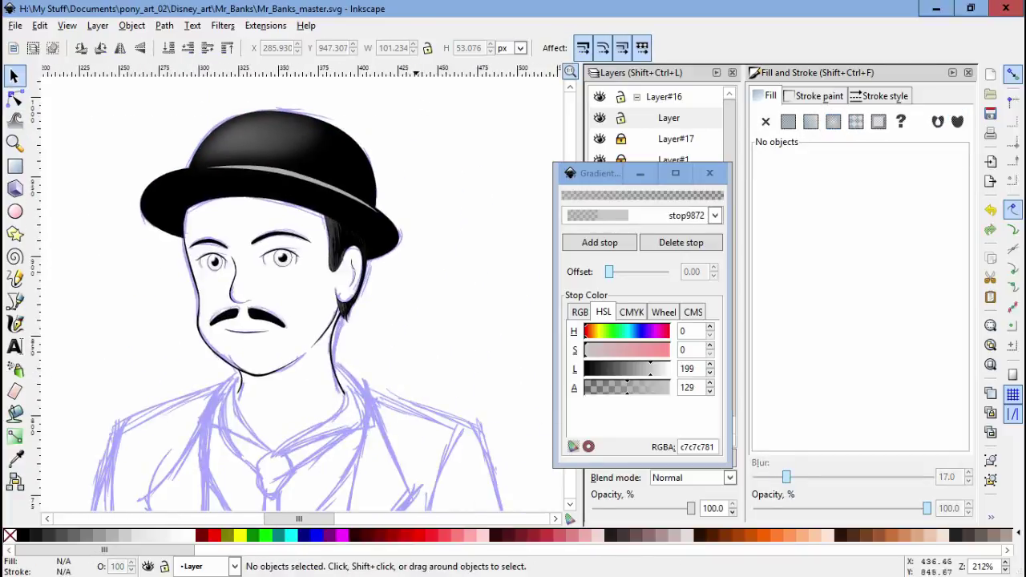
Step: Set the blur of the gray highlight strip between crown and brim to 2.5
scroll(254, 151, "up", 2)
left_click(254, 196)
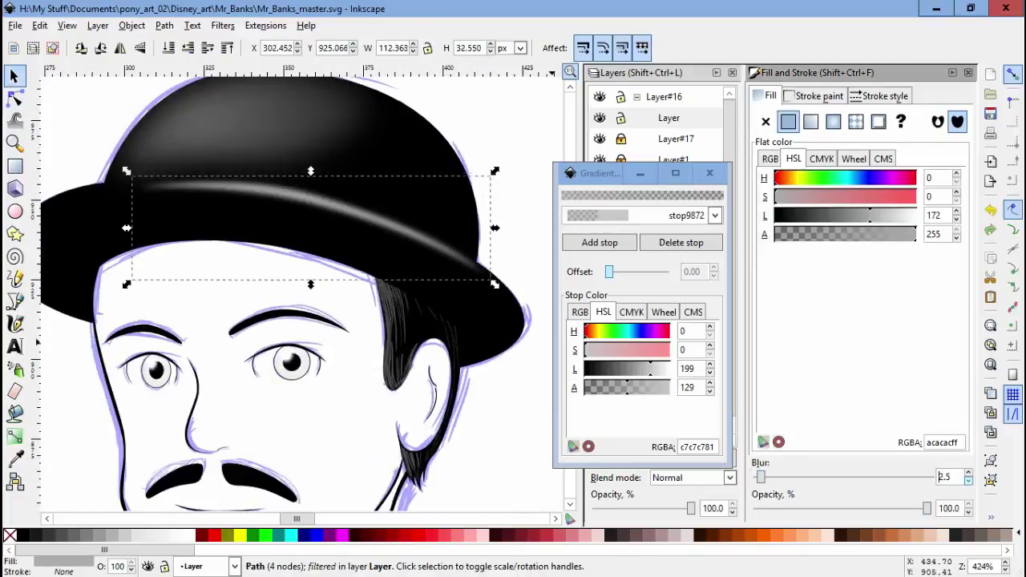
key("Escape")
scroll(255, 196, "up", 1)
scroll(255, 197, "down", 3)
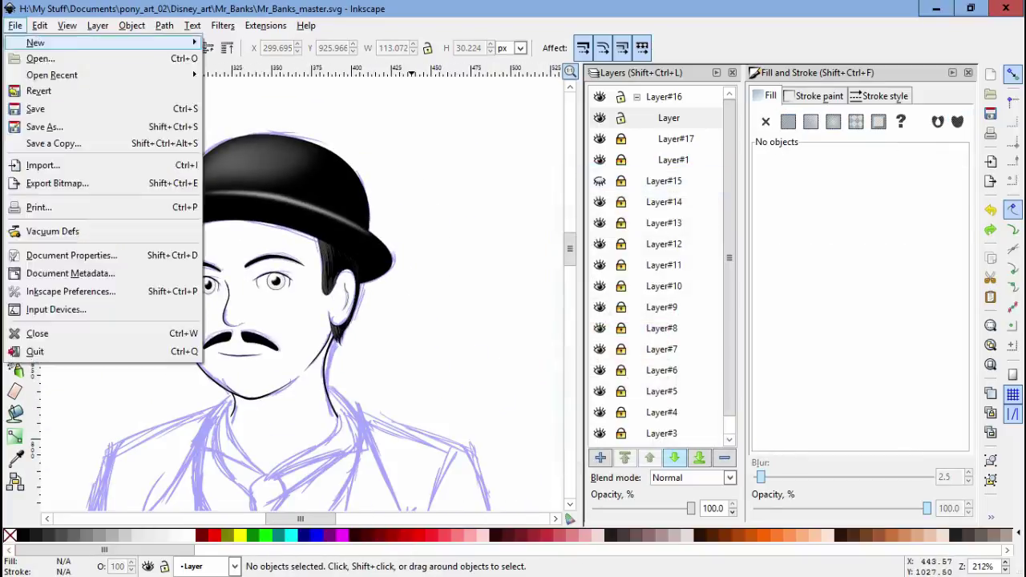
Step: On a new top layer, trace the shirt collar flap below the short neck line as black line art
key("shift+ctrl+n")
key("Return")
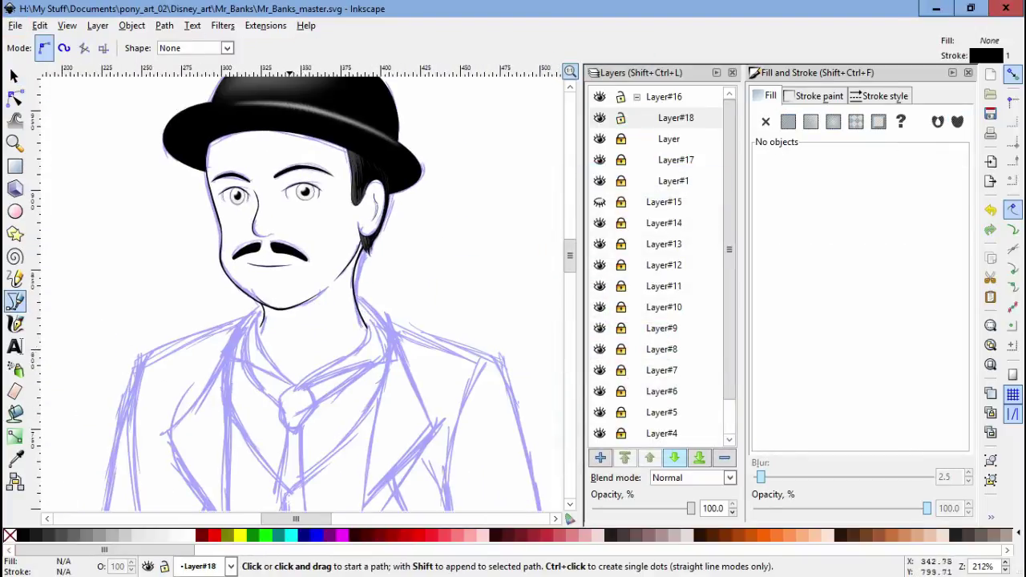
scroll(240, 385, "up", 4)
scroll(241, 320, "down", 2)
left_click(193, 181)
left_click(222, 285)
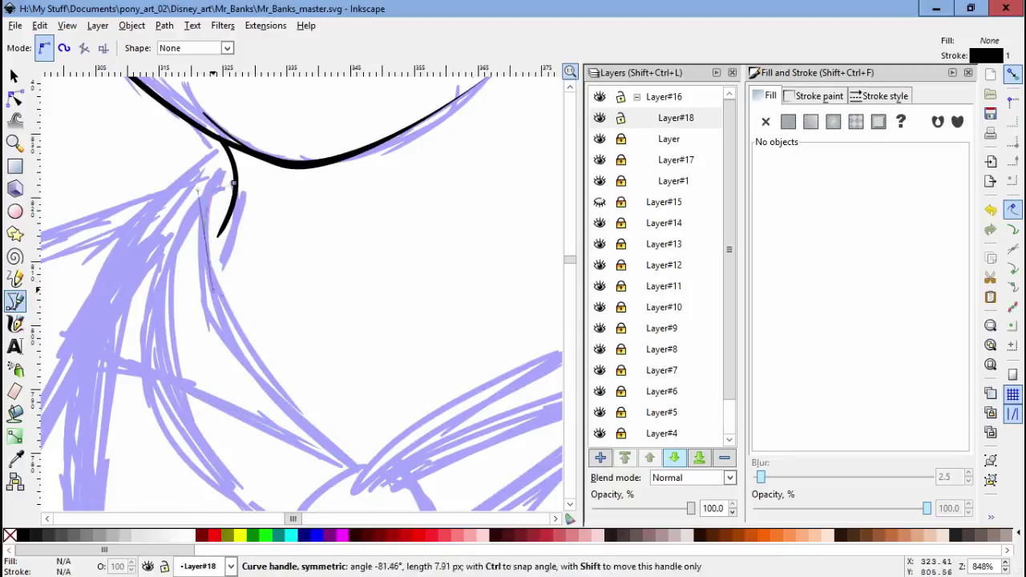
left_click_drag(227, 289, 226, 289)
left_click_drag(354, 468, 96, 288)
double_click(218, 372)
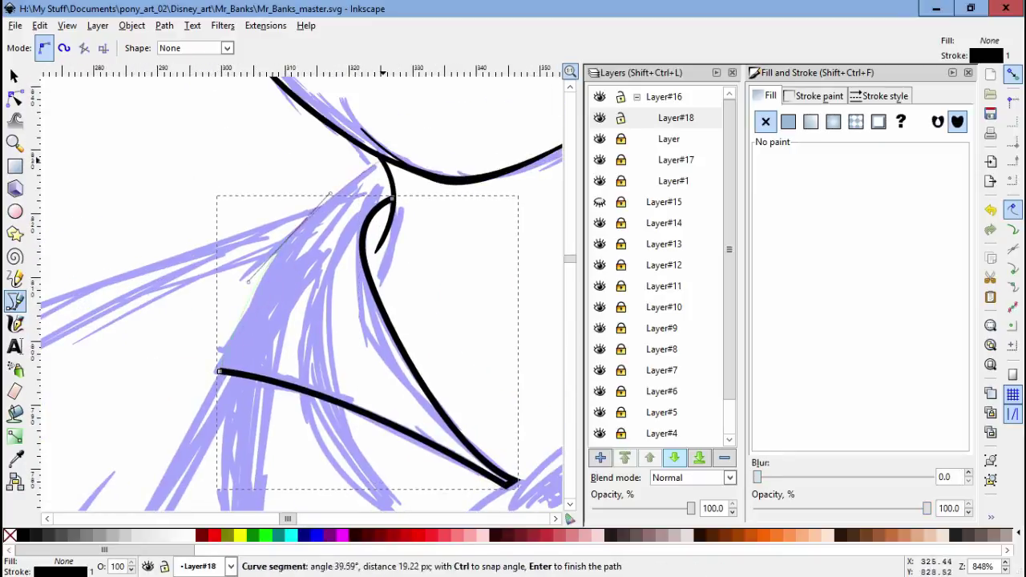
left_click(219, 371)
key("F1")
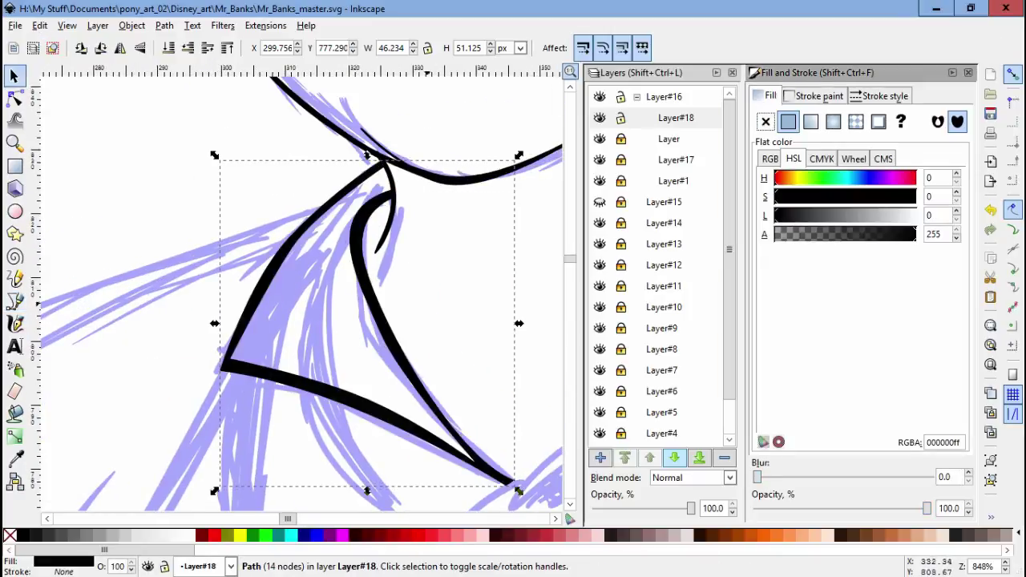
Step: Adjust the collar flap's nodes and handles so its lines taper and curve smoothly along the sketch
key("F2")
scroll(305, 289, "down", 2)
scroll(285, 117, "up", 2)
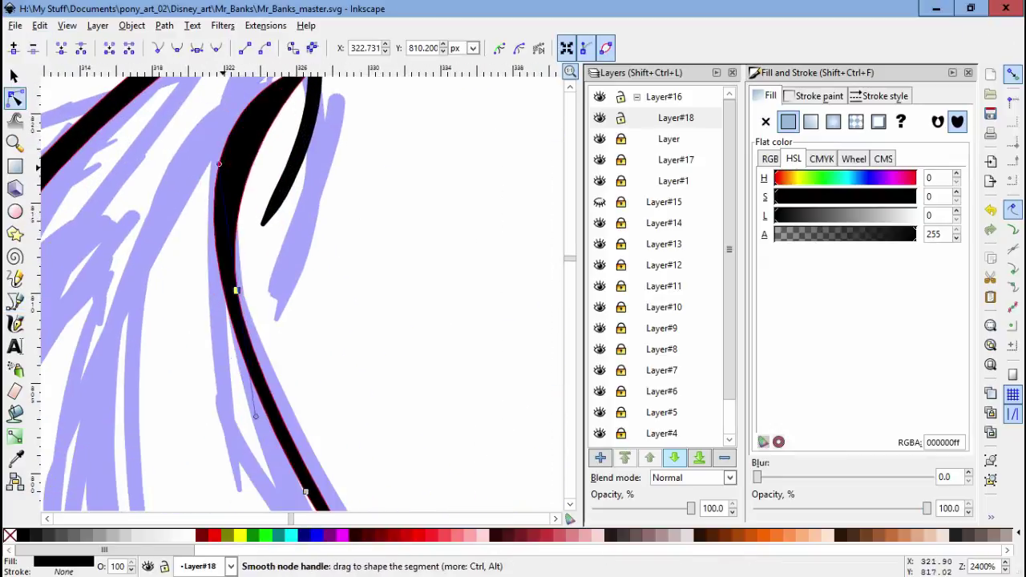
key("Escape")
key("Escape")
left_click(319, 350)
scroll(319, 349, "up", 3)
left_click(260, 243)
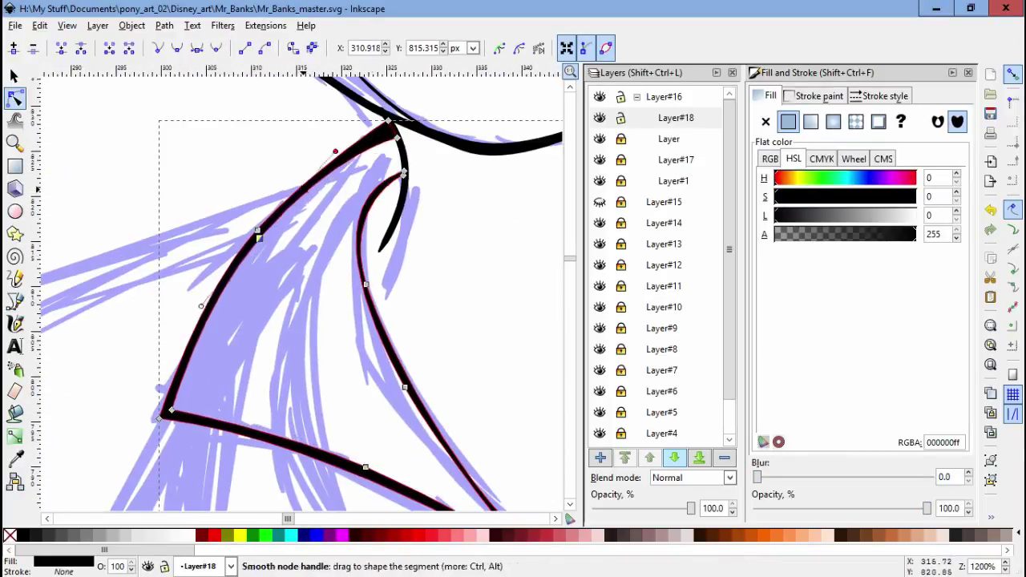
key("Escape")
scroll(258, 236, "down", 2)
scroll(258, 236, "right", 2)
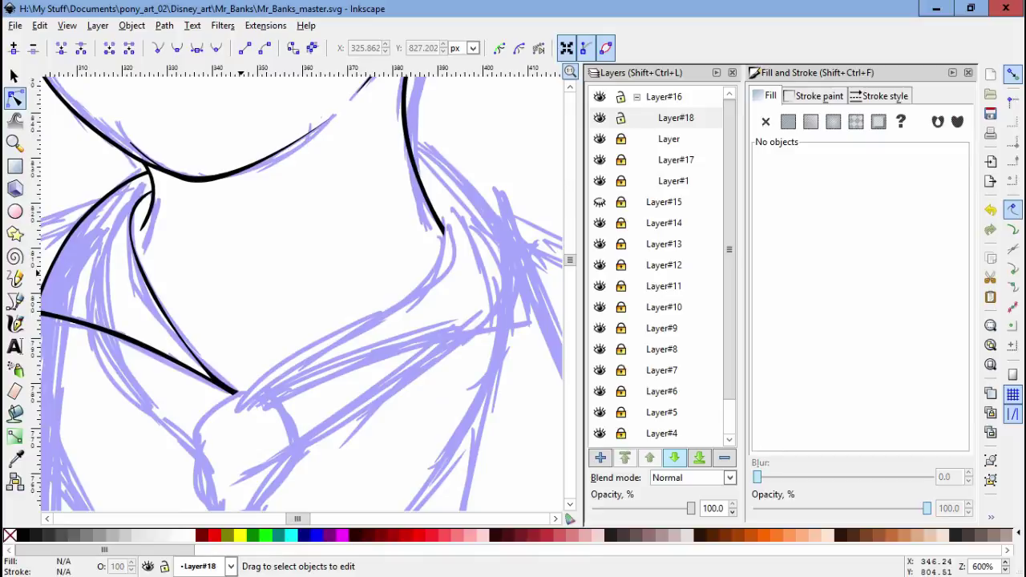
Step: Trace the opposite shirt collar flap as a closed black outline along the sketch, starting beside the neck line
key("b")
left_click(441, 211)
scroll(297, 288, "up", 2)
scroll(297, 288, "down", 3)
key("Return")
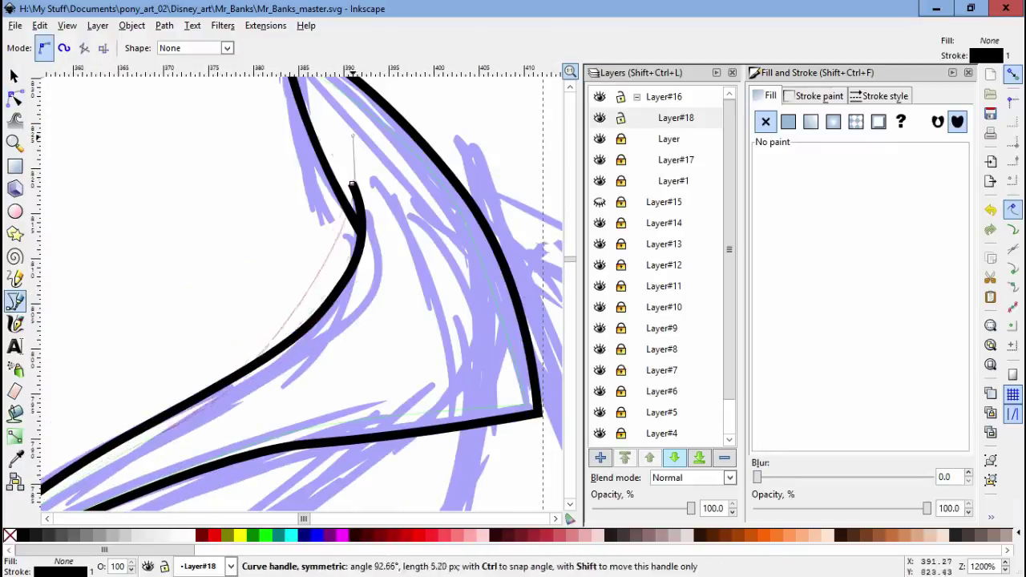
key("Return")
Step: Reshape the second collar flap's inner and outer nodes and handles so the doubled contours follow the sketched collar
key("n")
scroll(289, 296, "up", 4)
key("Tab")
key("Tab")
key("Tab")
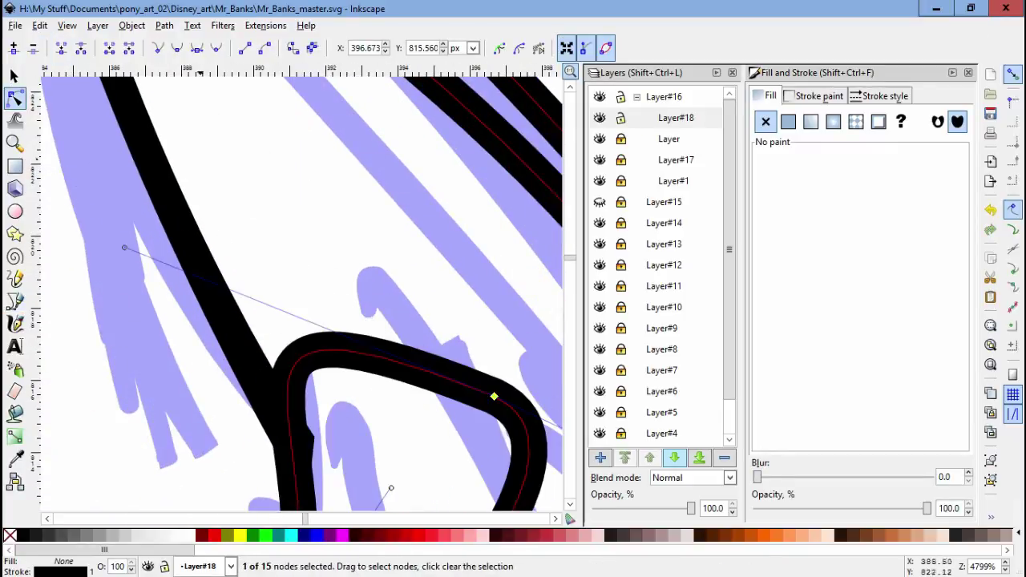
scroll(137, 299, "down", 4)
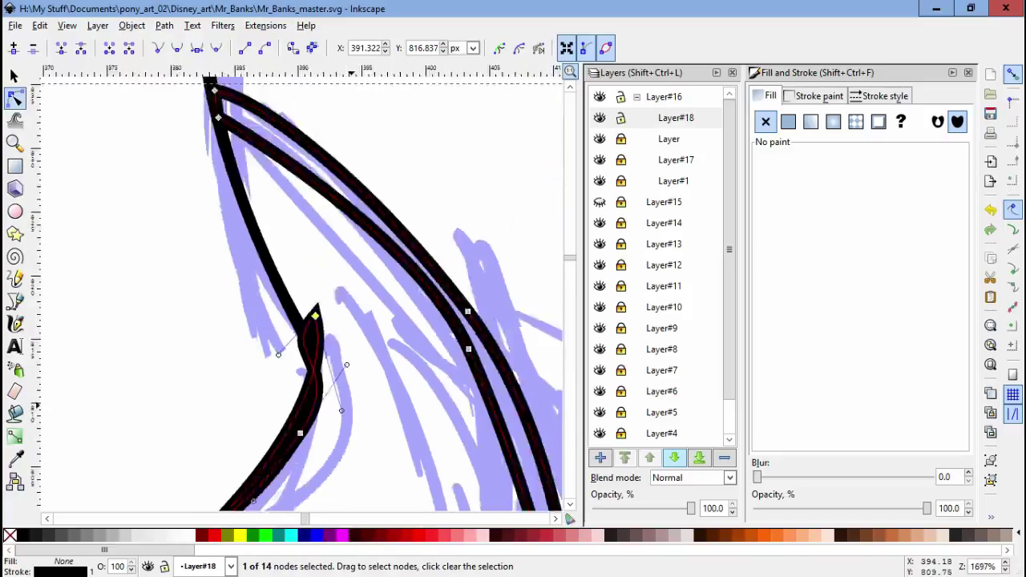
left_click(393, 115)
left_click(882, 95)
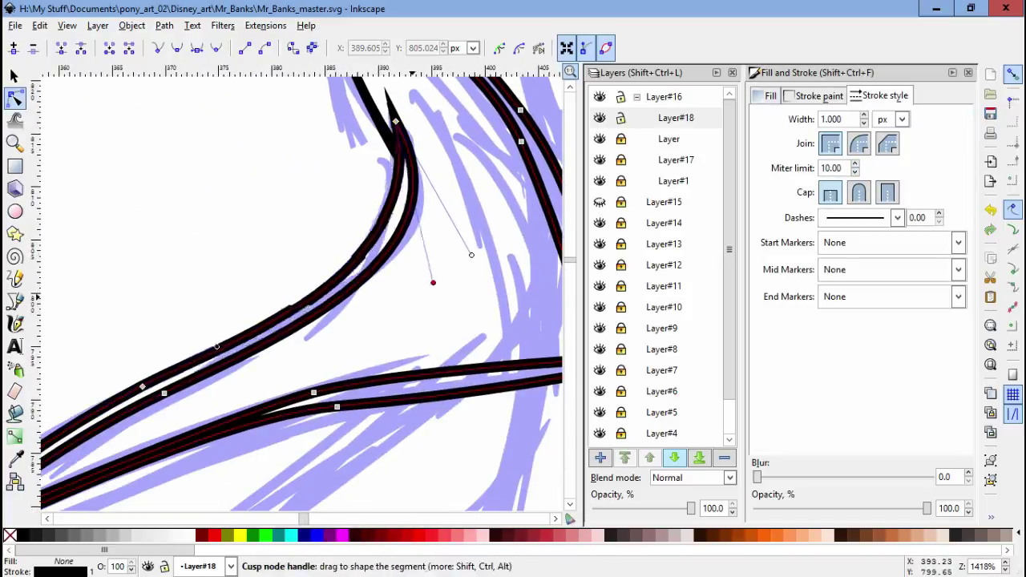
Step: Give the second collar flap a black fill without stroke and refine its nodes so the lines taper smoothly
key("Tab")
key("Tab")
key("Tab")
key("Tab")
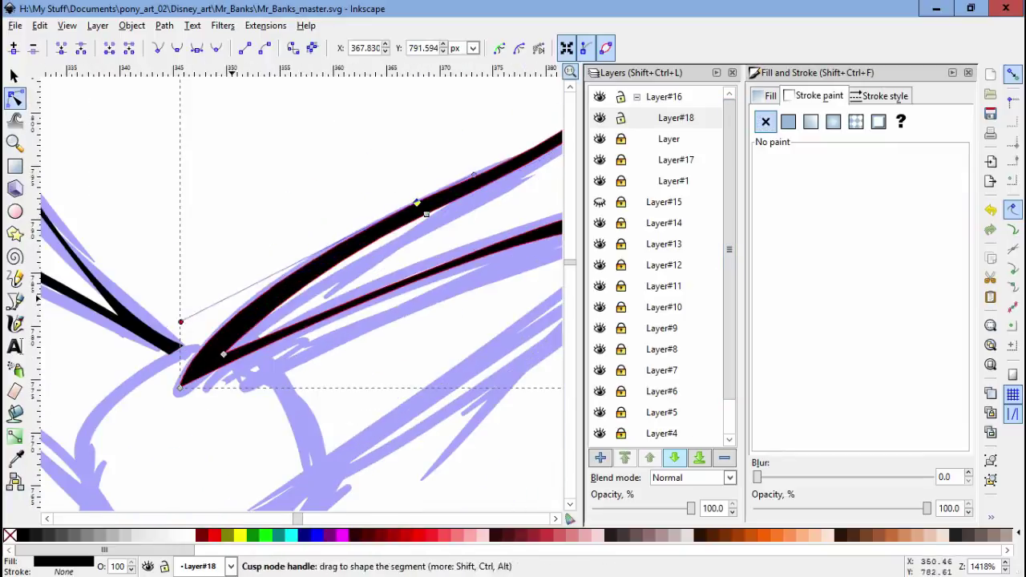
key("Tab")
key("minus")
key("minus")
key("Tab")
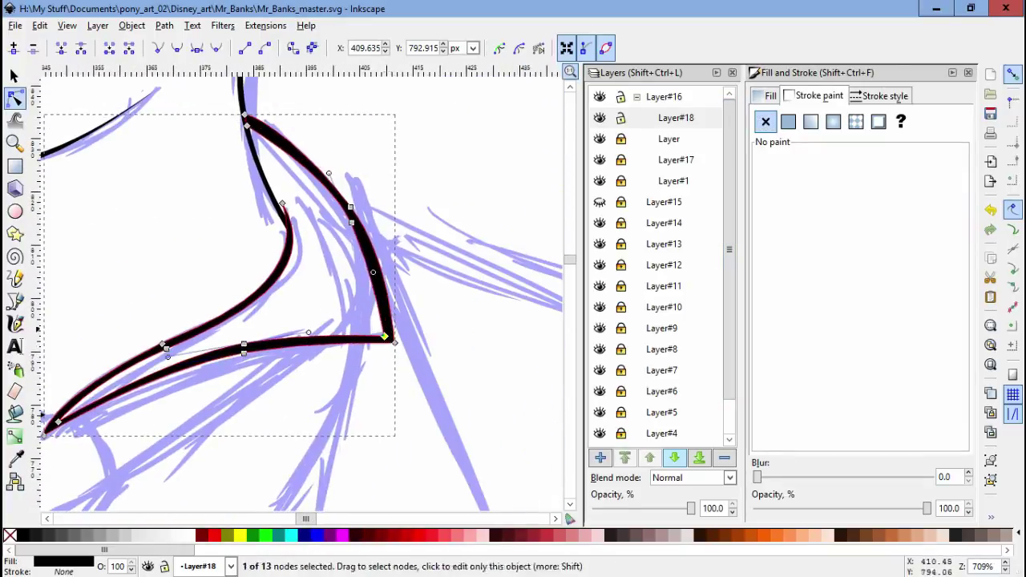
key("Escape")
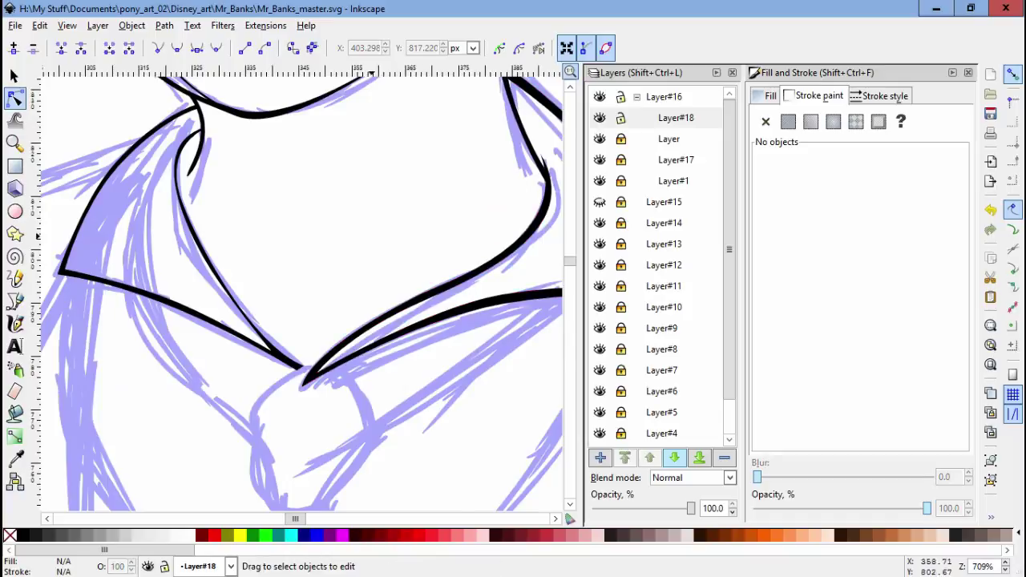
Step: Add a new layer directly below the shirt collar's layer
key("5")
scroll(301, 264, "up", 3)
key("ctrl+shift+n")
key("Return")
scroll(285, 170, "up", 5)
Step: Trace the necktie as one closed outline, including the knot, the tail and the parts running under both collar flaps
key("b")
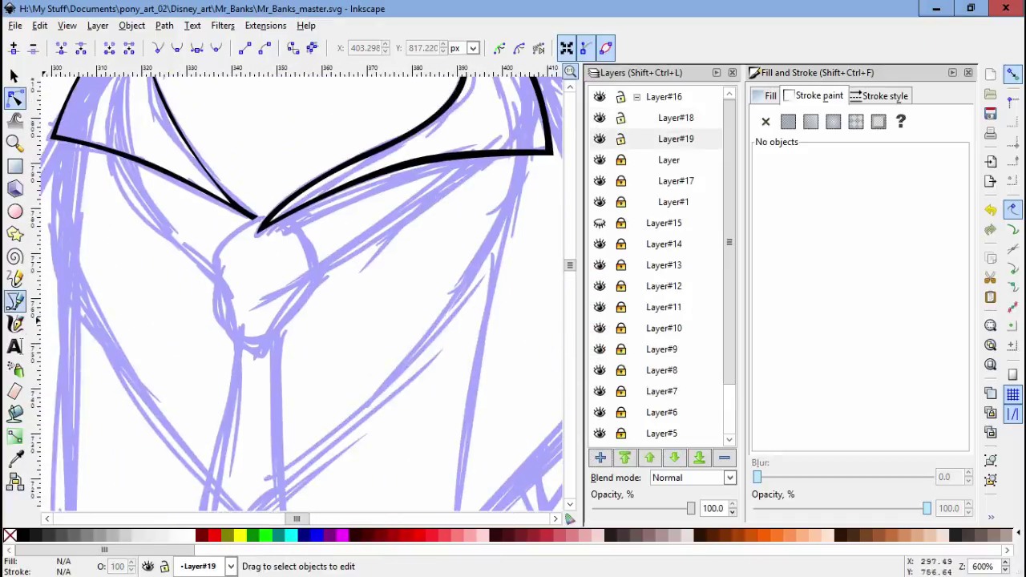
left_click(195, 330)
scroll(241, 321, "down", 3)
scroll(240, 320, "up", 3)
left_click(246, 343)
left_click(266, 317)
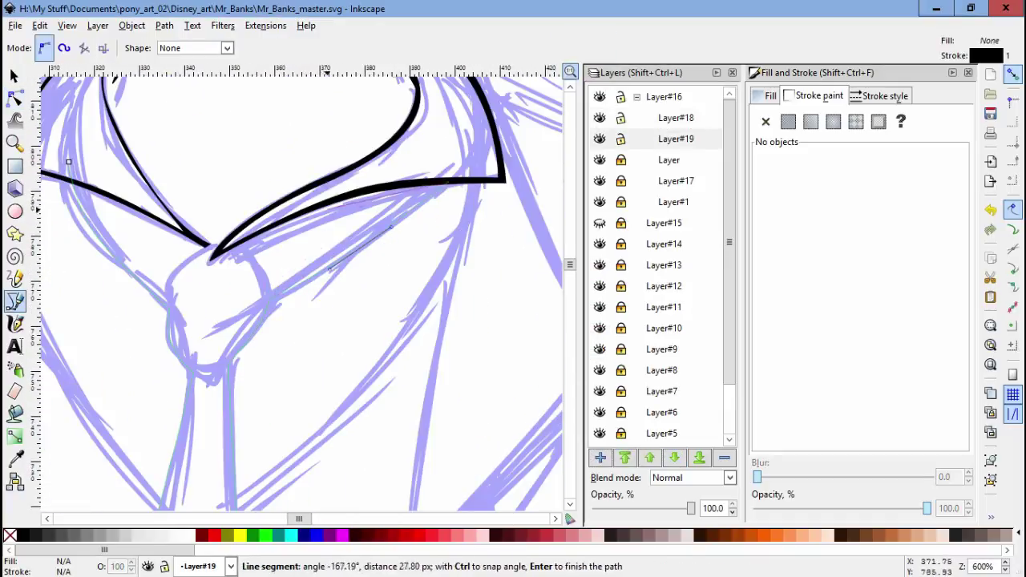
scroll(108, 182, "up", 3)
key("Return")
Step: Fit the necktie's nodes to the sketch and collar edges, and give it a black fill without stroke
key("n")
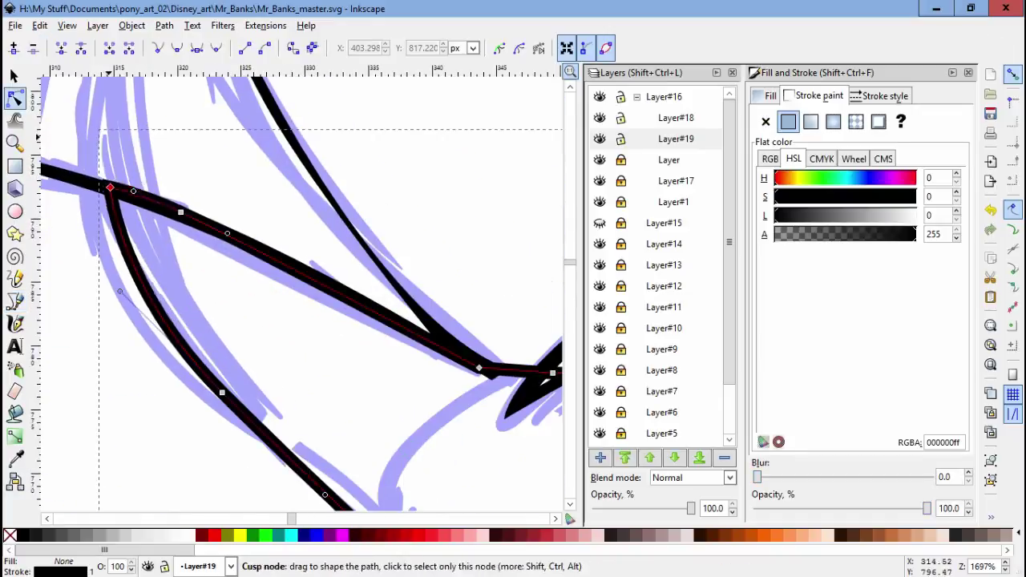
left_click(22, 535)
left_click(765, 121)
scroll(256, 321, "down", 4)
scroll(256, 327, "up", 3)
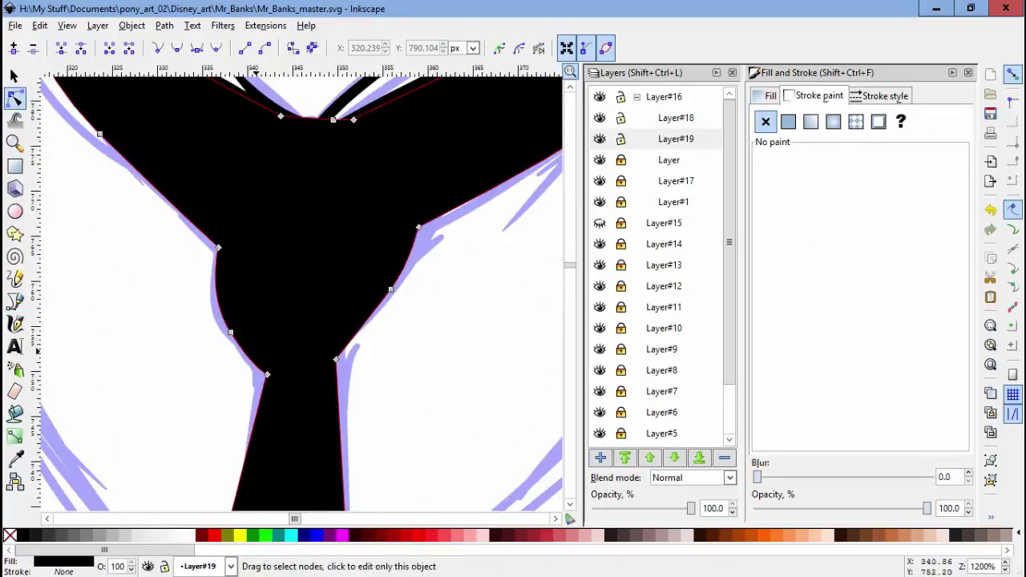
key("Escape")
Step: On a new layer between the collar and tie layers, trace the vest's outline down the torso
key("5")
scroll(304, 321, "up", 5)
key("5")
scroll(305, 321, "up", 5)
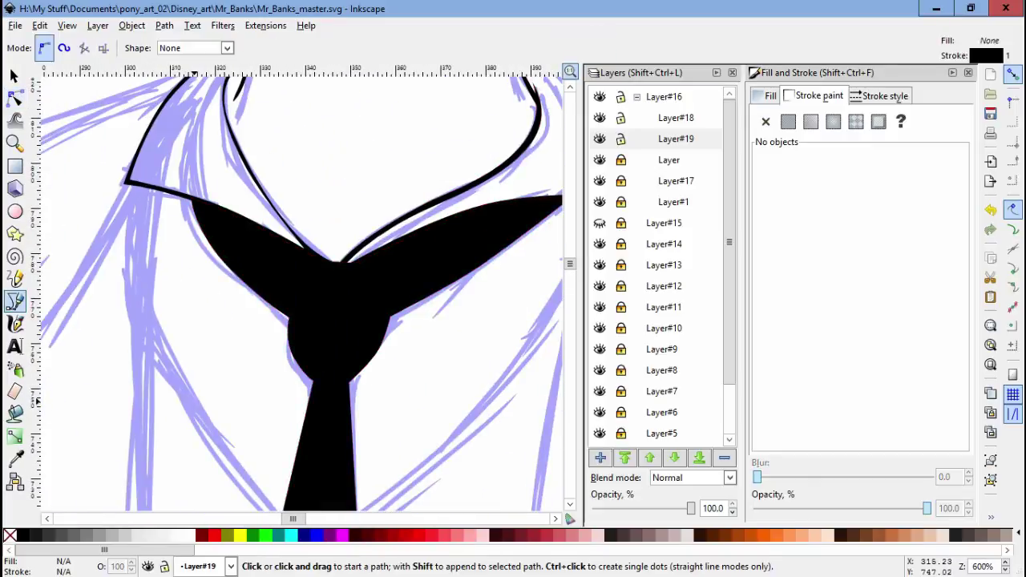
scroll(428, 372, "up", 2)
scroll(361, 280, "down", 3)
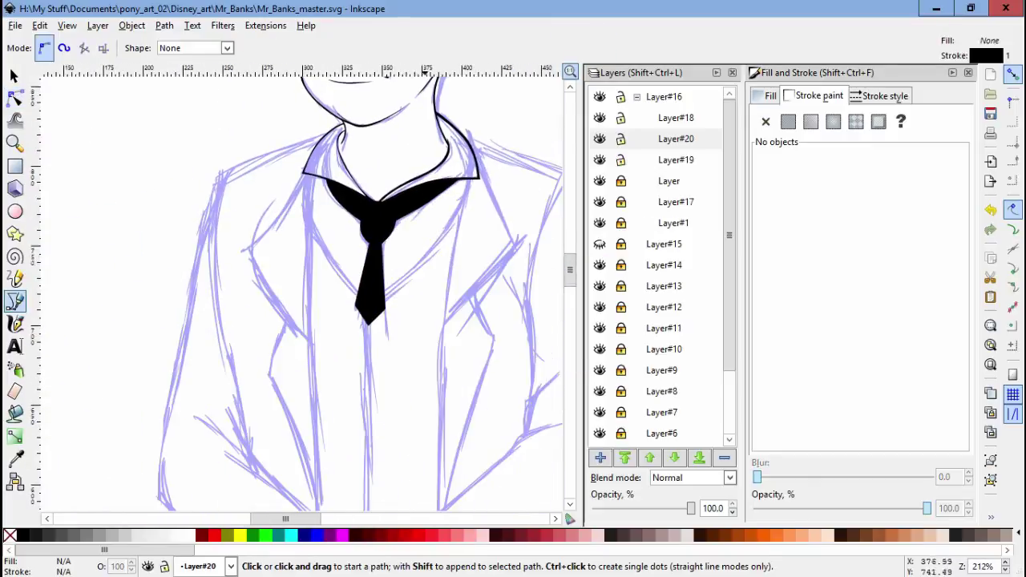
scroll(361, 241, "up", 1)
left_click(493, 147)
scroll(153, 329, "down", 2)
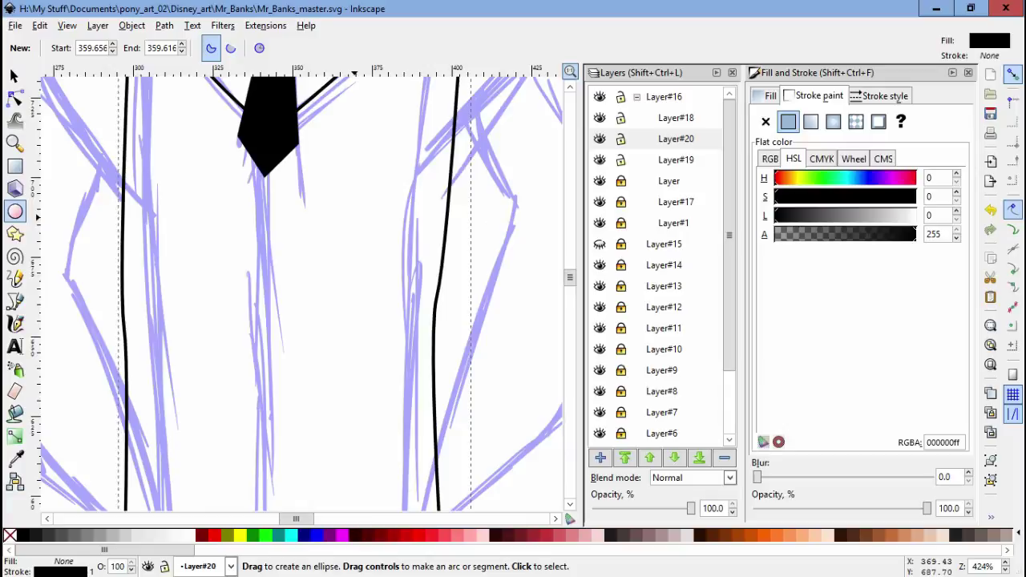
Step: Fill the vest black and place three small light gray (dededeff) circular buttons down its middle
scroll(329, 259, "down", 4)
left_click_drag(281, 331, 318, 370)
key("s")
scroll(362, 295, "up", 2)
scroll(361, 294, "down", 2)
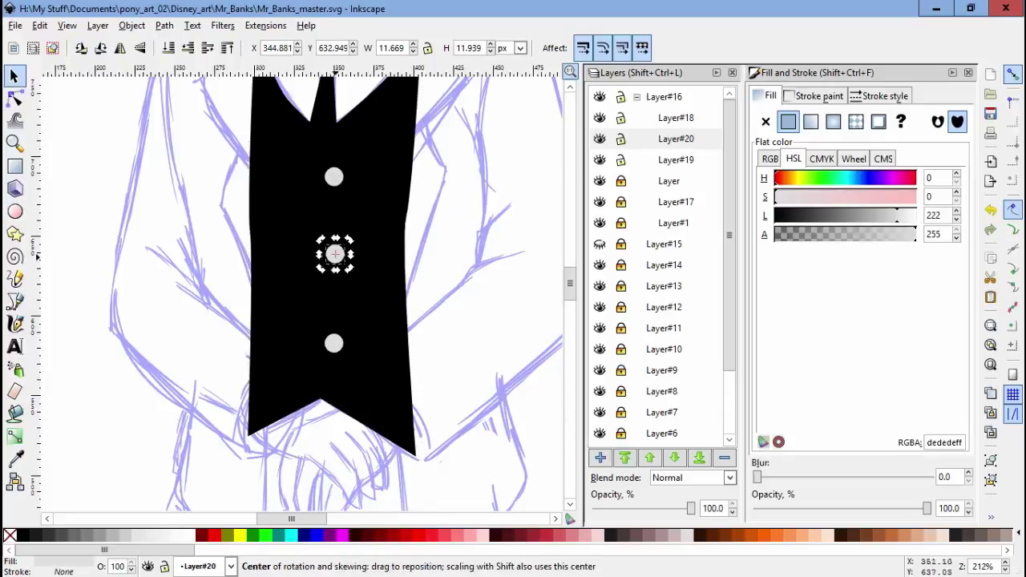
Step: Cut an offset circle out of each of the three vest buttons to leave thin light gray crescents
left_click(371, 247)
scroll(371, 246, "up", 2, "ctrl")
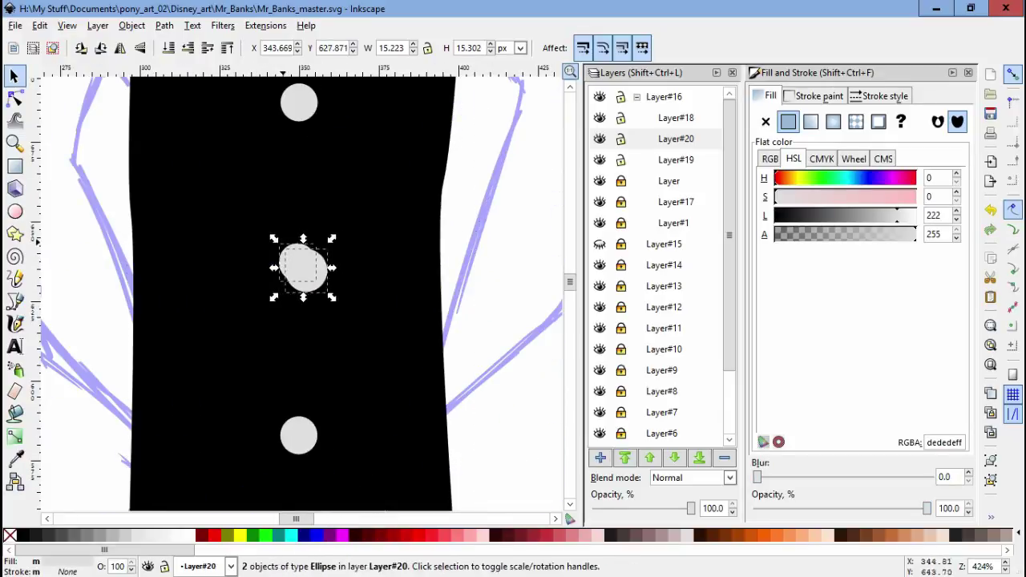
scroll(323, 366, "down", 2)
left_click(300, 344, "ctrl")
key("Escape")
left_click(293, 165, "ctrl")
key("3")
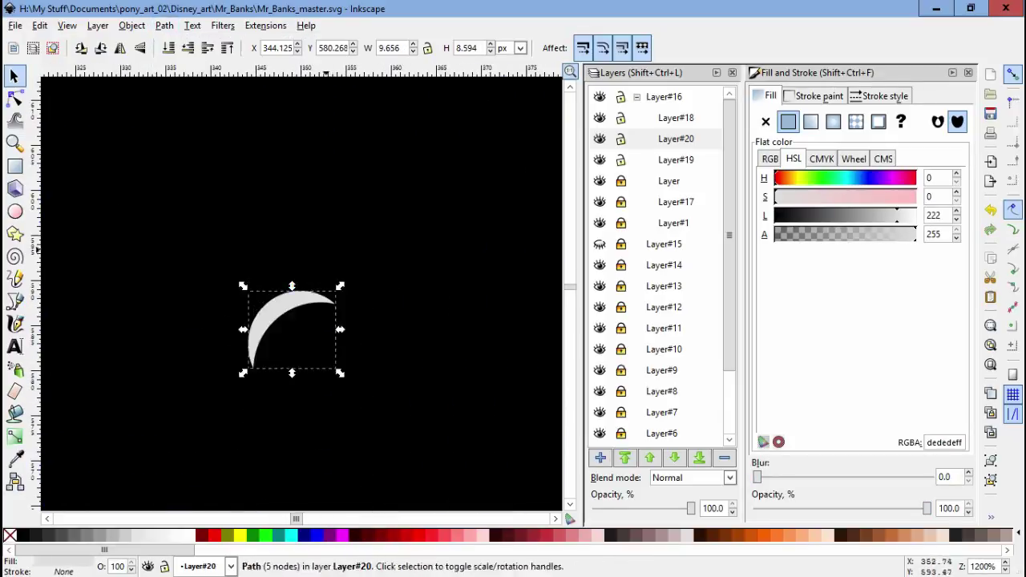
key("5")
left_click(292, 272, "ctrl+alt")
key("3")
scroll(249, 206, "up", 2, "ctrl")
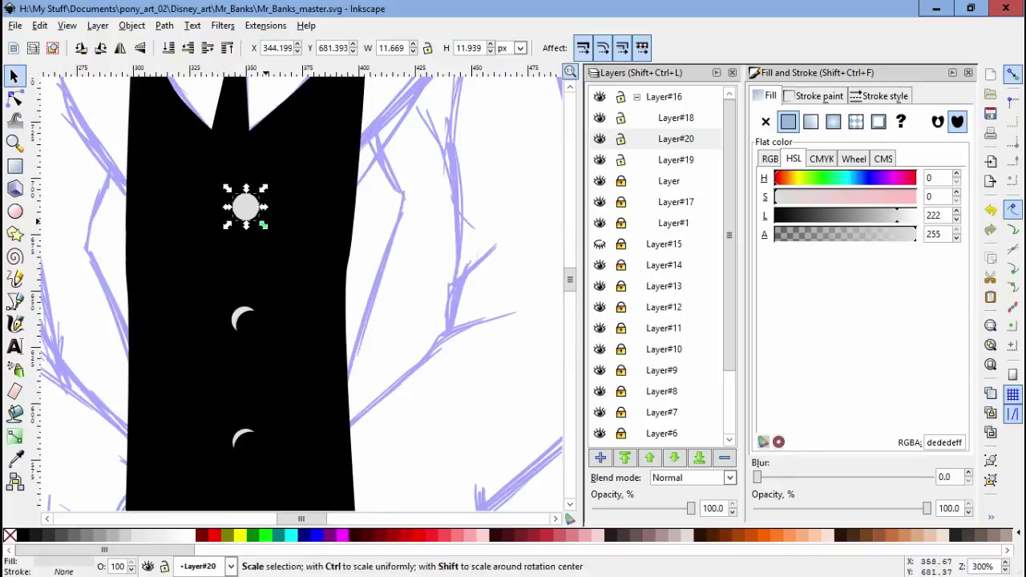
key("Escape")
Step: Trace a hanging chain as a closed curved shape from the vest's side edge toward the lowest button
scroll(296, 288, "down", 4, "ctrl")
key("b")
scroll(291, 267, "up", 3, "ctrl")
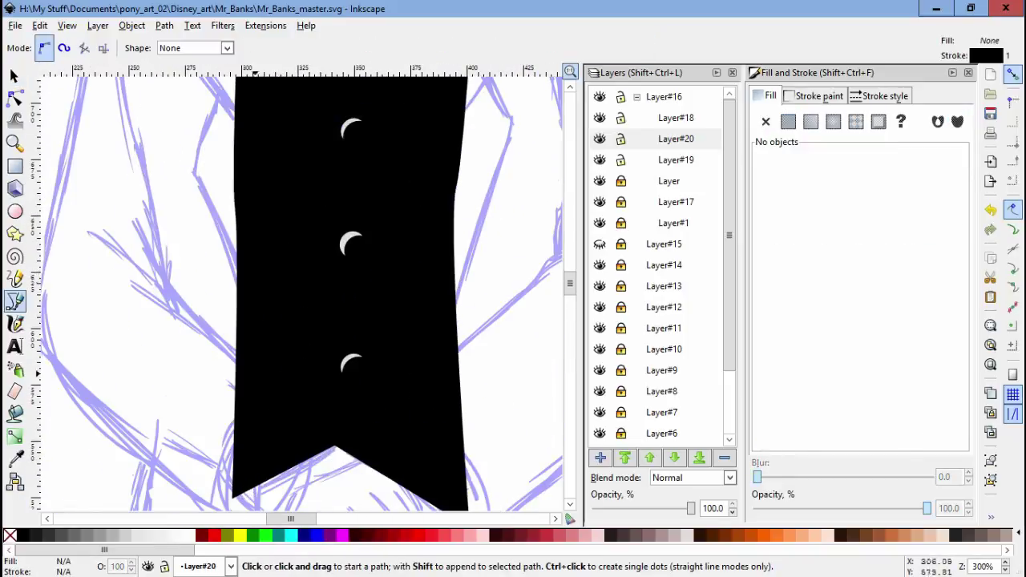
left_click(321, 383)
left_click_drag(224, 323, 231, 357)
scroll(230, 363, "up", 2, "ctrl")
key("Return")
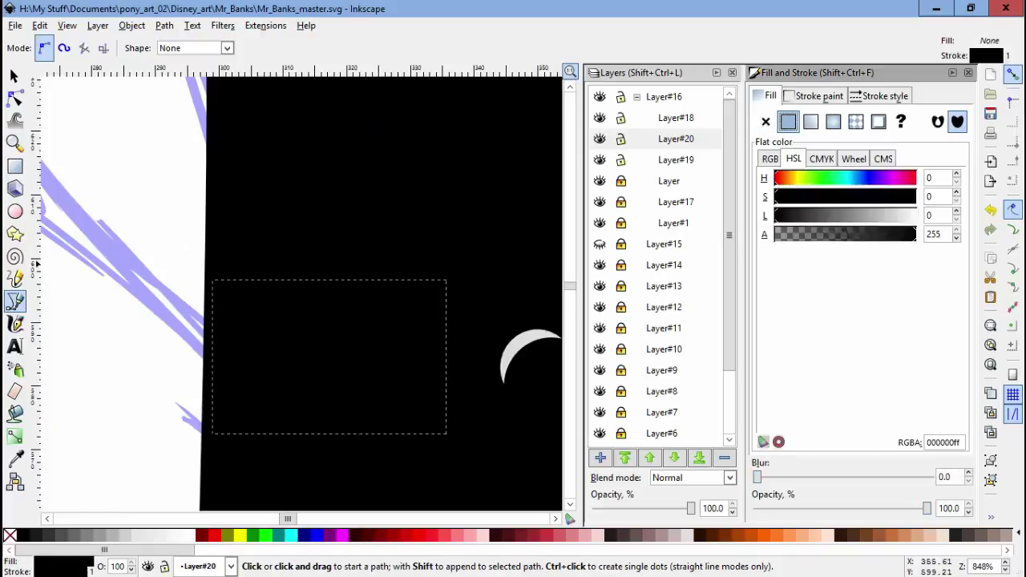
Step: Fill the chain gray (b4b4b4ff) without stroke and shape its nodes into a thin, smoothly sagging curve
key("n")
scroll(199, 288, "up", 3, "ctrl")
left_click_drag(264, 260, 433, 257)
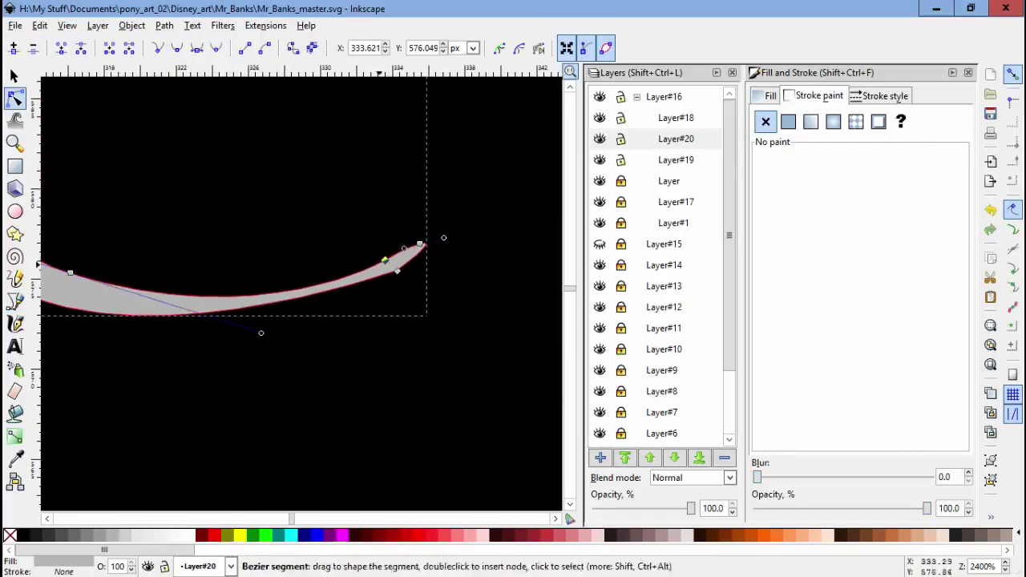
scroll(454, 263, "down", 3, "ctrl")
key("Escape")
Step: Draw short, fine calligraphy strokes in light gray (e1e1e1ff) across the chain to suggest its links
scroll(160, 200, "up", 2, "ctrl")
key("c")
left_click_drag(290, 203, 295, 294)
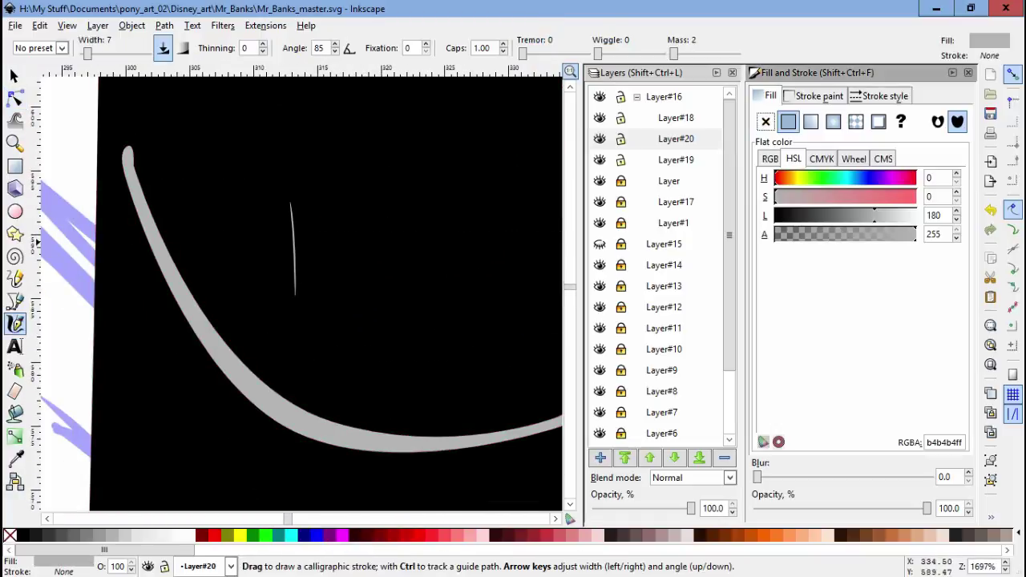
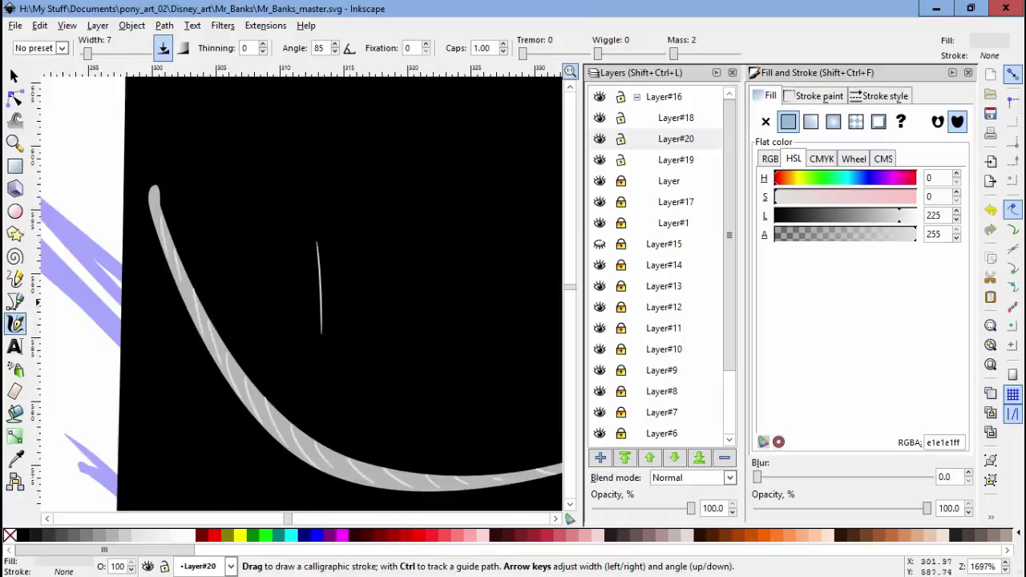
key("ctrl+z")
Step: Hide the finished vest layer and add a new layer directly above it for the jacket
key("s")
scroll(296, 293, "up", 2, "ctrl")
key("Tab")
scroll(296, 304, "down", 10, "ctrl")
key("Escape")
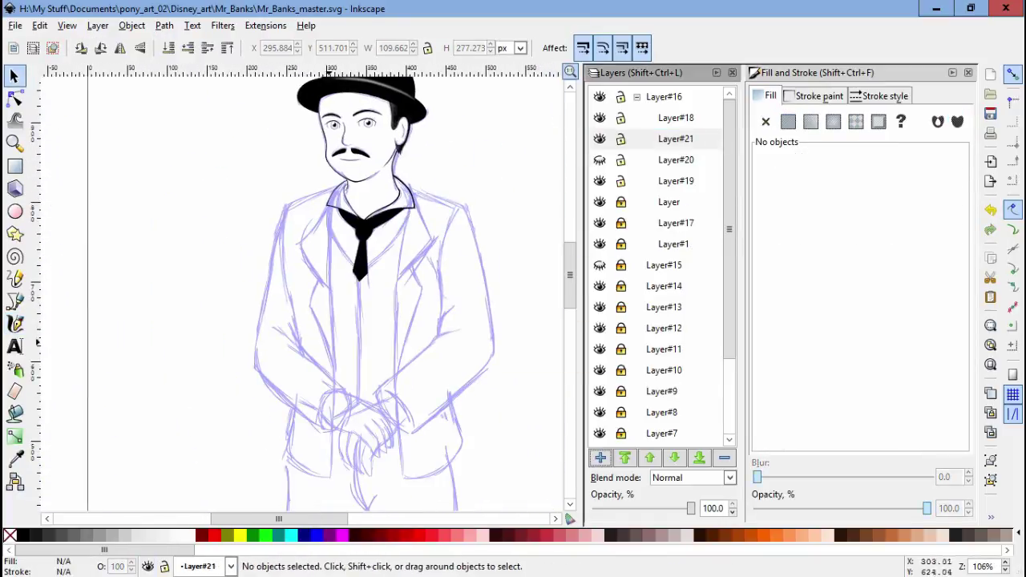
Step: Trace the jacket's first sleeve from the shoulder down its outer edge, past the elbow and around the cuff
key("b")
scroll(327, 224, "up", 3, "ctrl")
left_click(319, 212)
scroll(319, 212, "up", 5, "ctrl")
scroll(314, 210, "down", 5, "ctrl")
scroll(305, 329, "down", 10)
scroll(305, 329, "right", 3)
left_click_drag(309, 374, 336, 384)
scroll(403, 300, "up", 5, "ctrl")
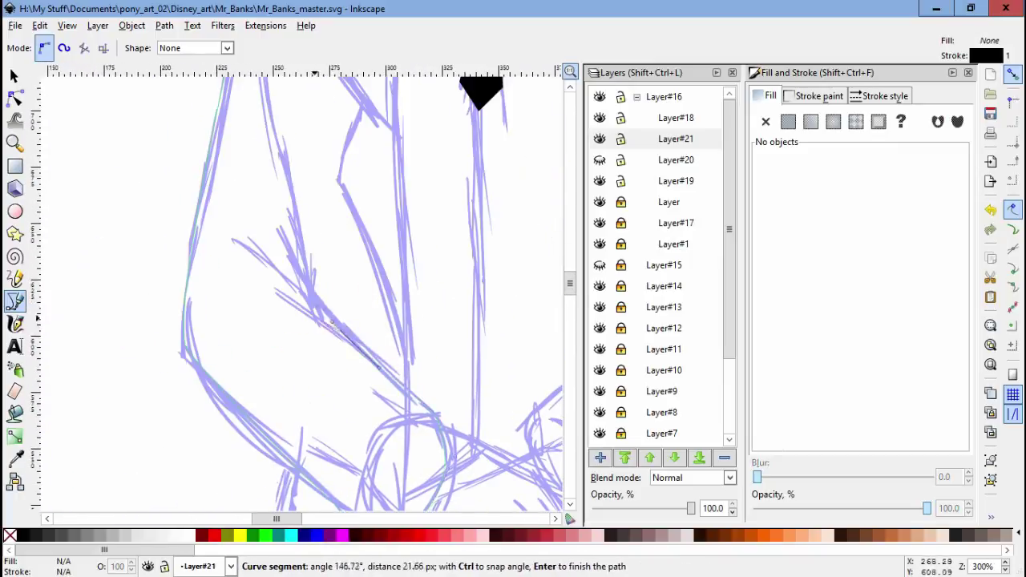
Step: Continue the jacket outline up the forearm fold and close it along the jacket's front edge
left_click(272, 156)
scroll(301, 258, "down", 2, "ctrl")
scroll(320, 257, "down", 3, "ctrl")
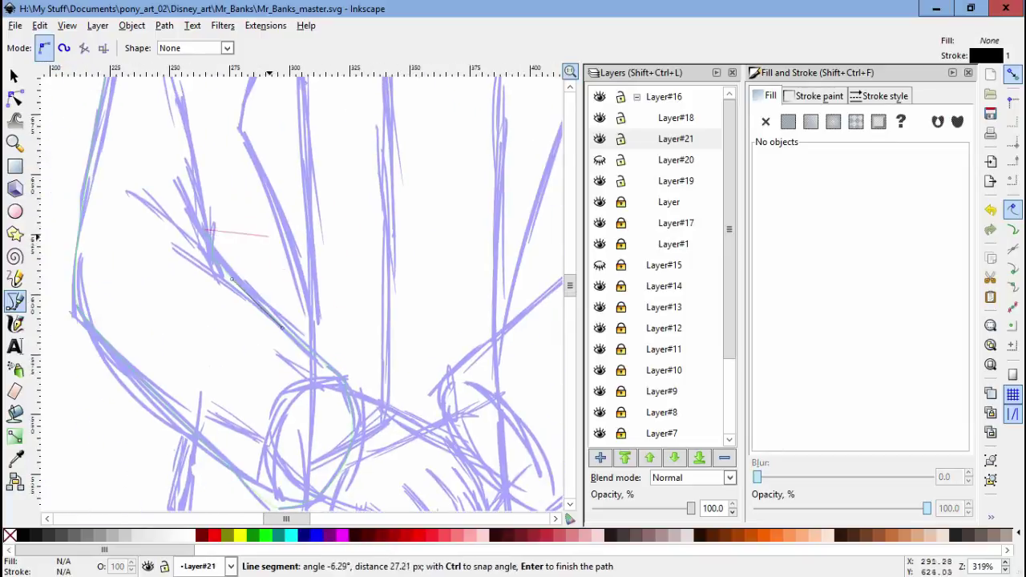
scroll(282, 327, "up", 5)
left_click_drag(316, 265, 313, 223)
Step: Fit the sleeve and jacket-front nodes to the sketch, fill the shape black without stroke, and save the drawing
key("n")
scroll(330, 184, "up", 2)
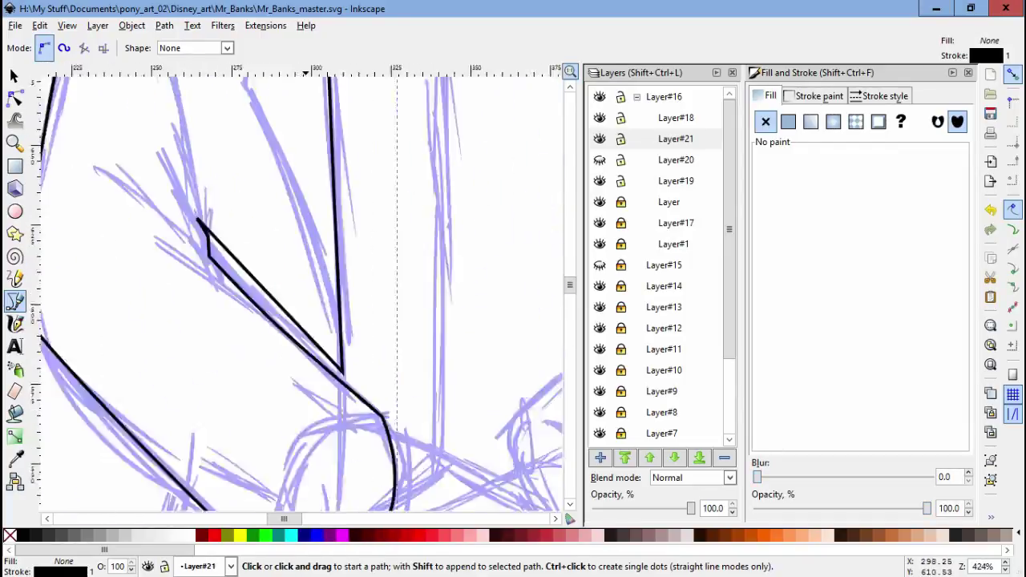
scroll(296, 289, "down", 5)
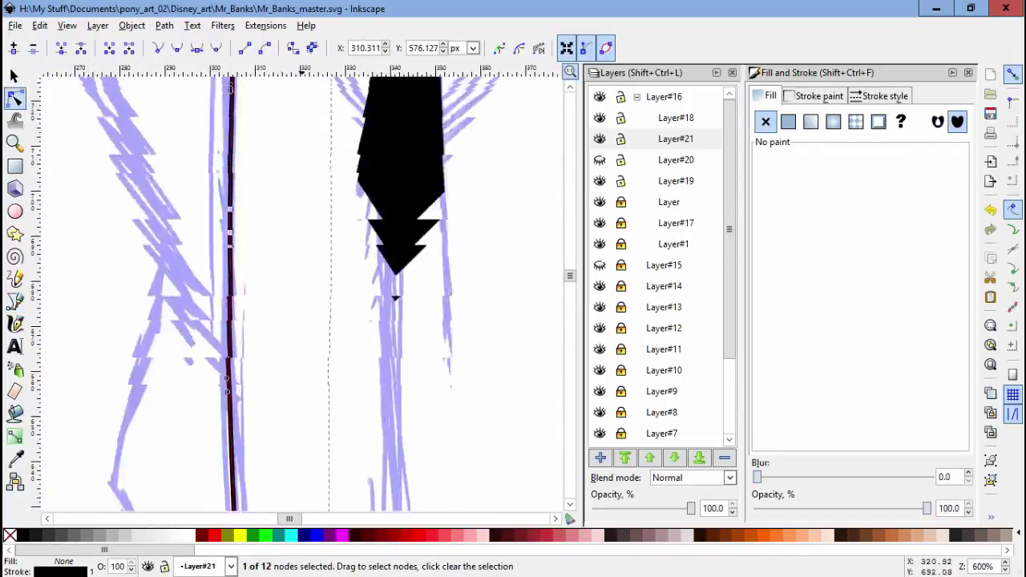
scroll(297, 288, "down", 4)
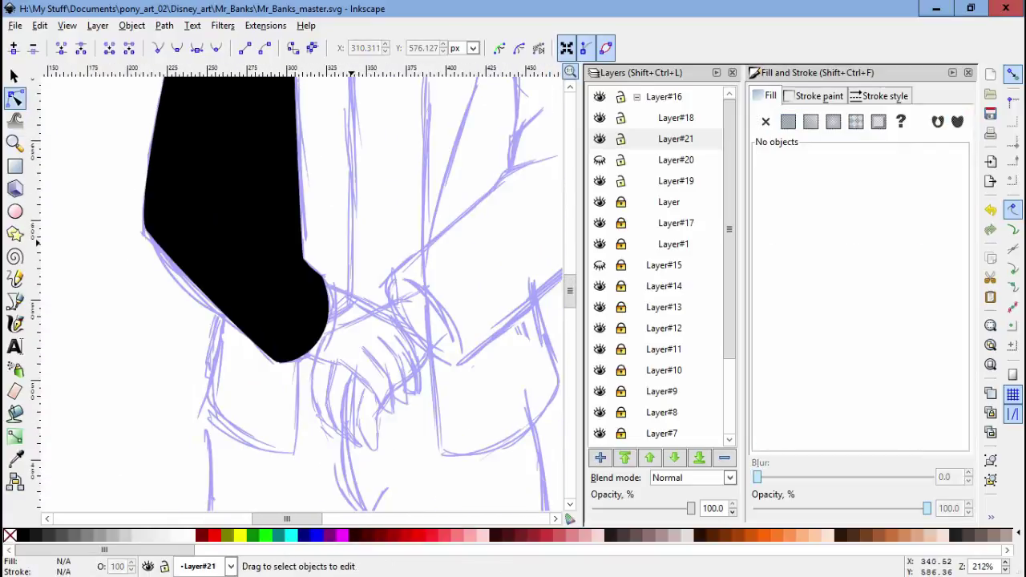
key("5")
key("ctrl+s")
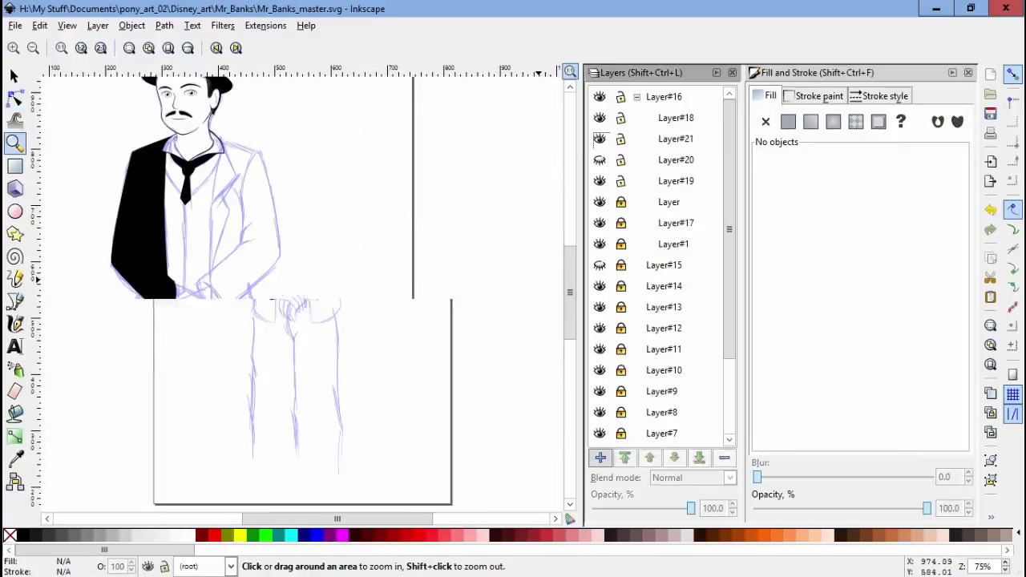
Step: With the collar, vest and tie layers locked, trace the jacket's lower flap below the black sleeve and fill it black
key("c")
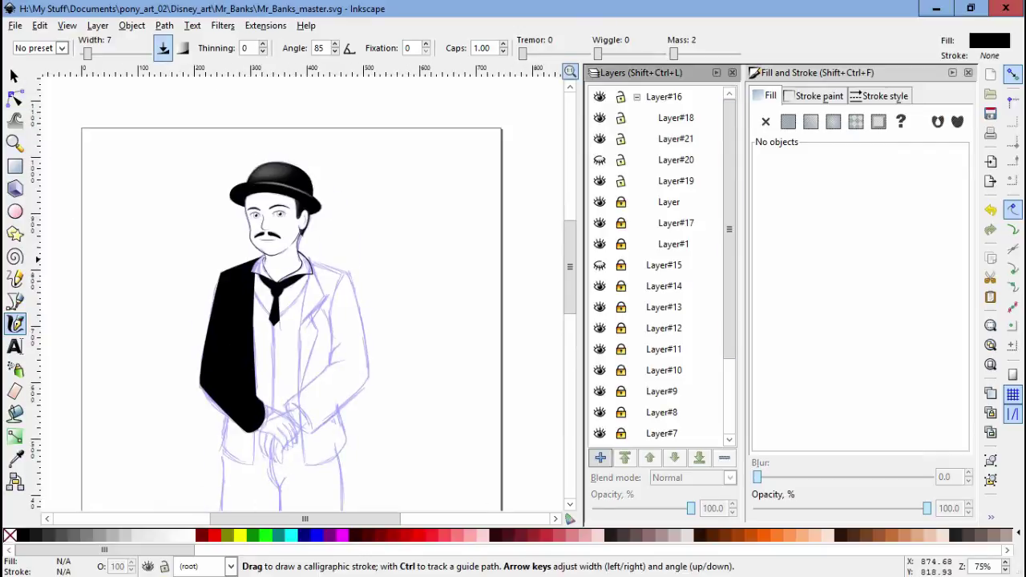
key("b")
scroll(258, 456, "up", 5)
left_click(129, 367)
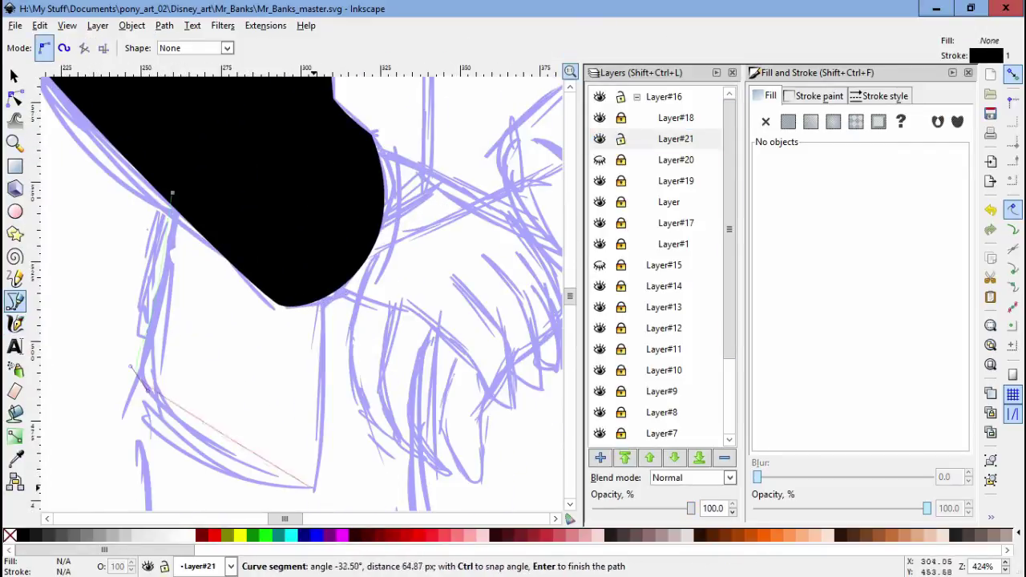
double_click(323, 300)
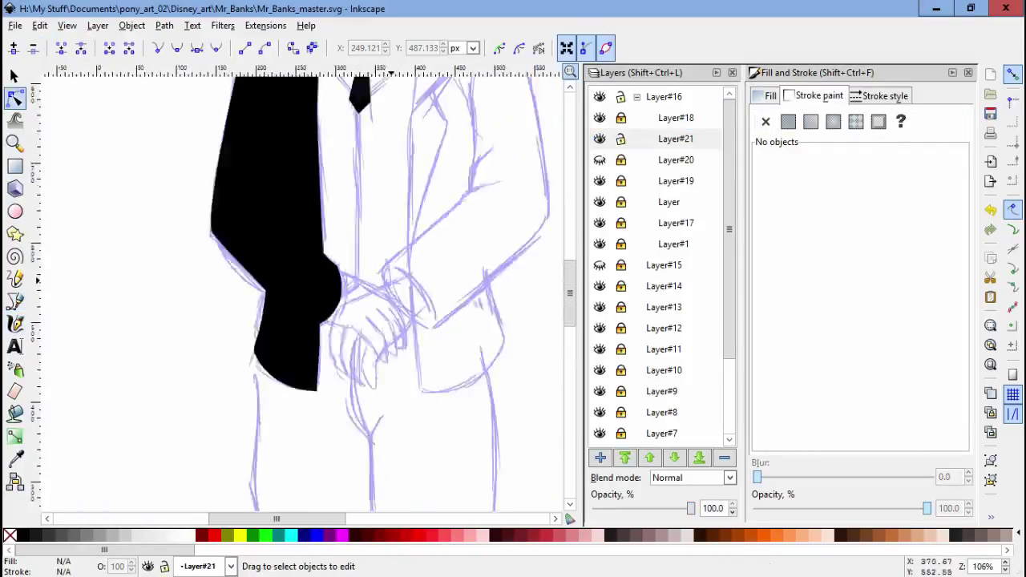
Step: Trace the jacket's other half as a black outline, running from the collar across the shoulder and down the outer sleeve
scroll(179, 241, "up", 3)
key("b")
left_click(309, 229)
key("Return")
scroll(292, 223, "up", 2)
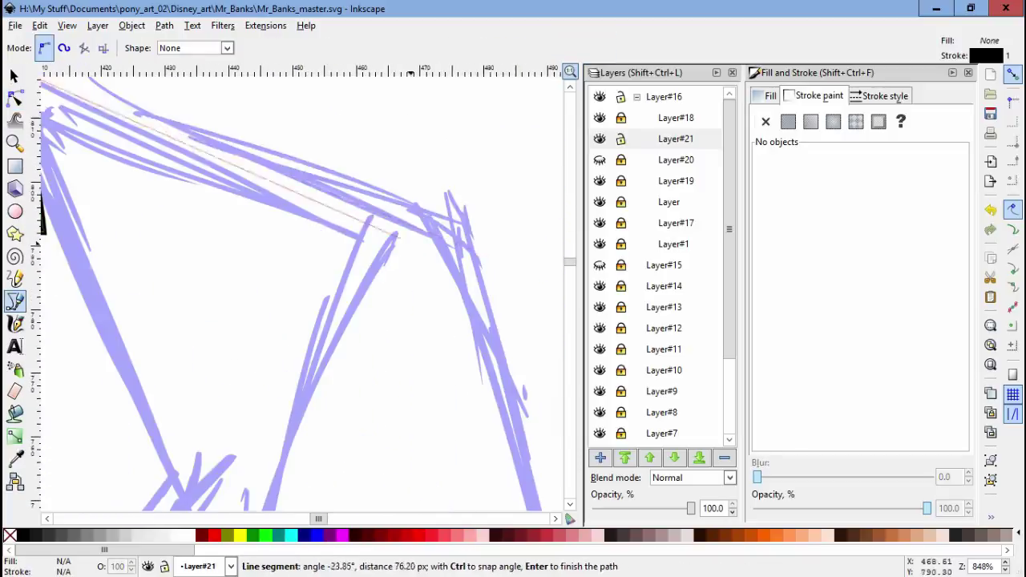
scroll(304, 289, "down", 3)
scroll(304, 289, "up", 2)
left_click(436, 243)
key("Return")
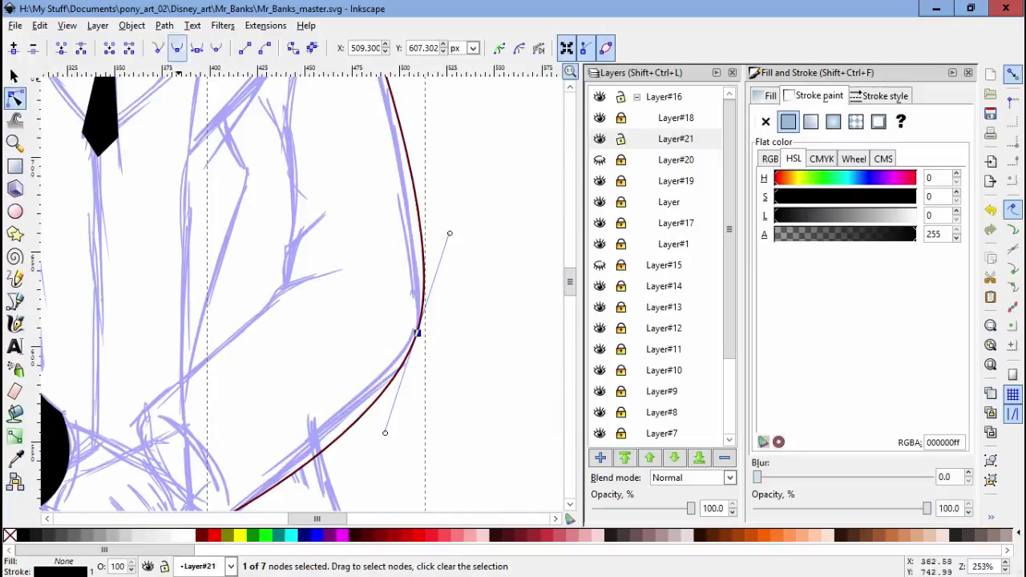
Step: Complete the jacket's other half by tracing the forearm, front edge and lower flap, and fill it black
scroll(417, 332, "up", 2)
key("b")
left_click_drag(339, 109, 553, 180)
scroll(553, 180, "down", 3)
left_click_drag(401, 434, 403, 436)
key("Return")
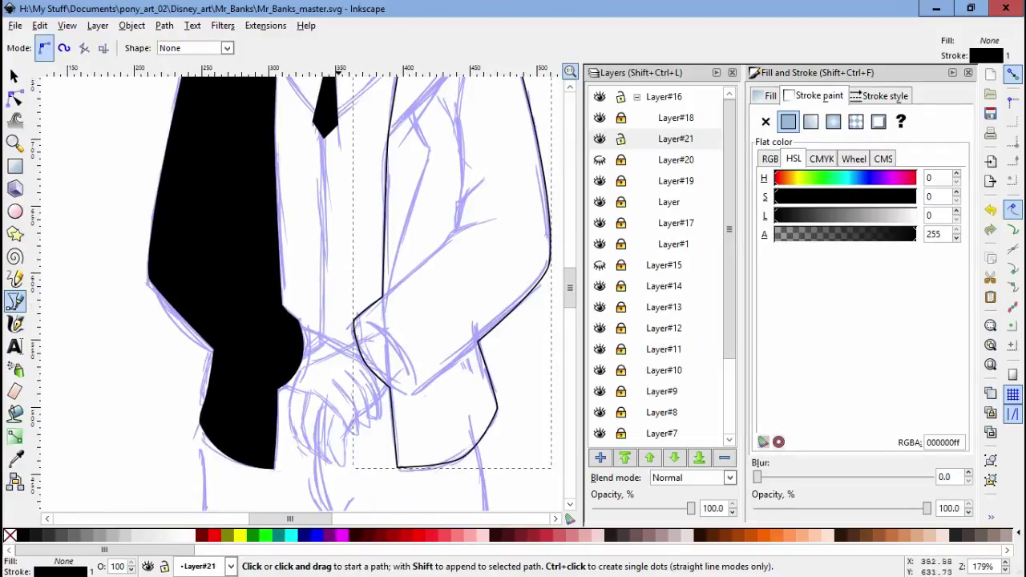
Step: Lower the jacket layer's opacity to about half and trace the first upper lapel on a new layer above it
left_click_drag(690, 508, 637, 508)
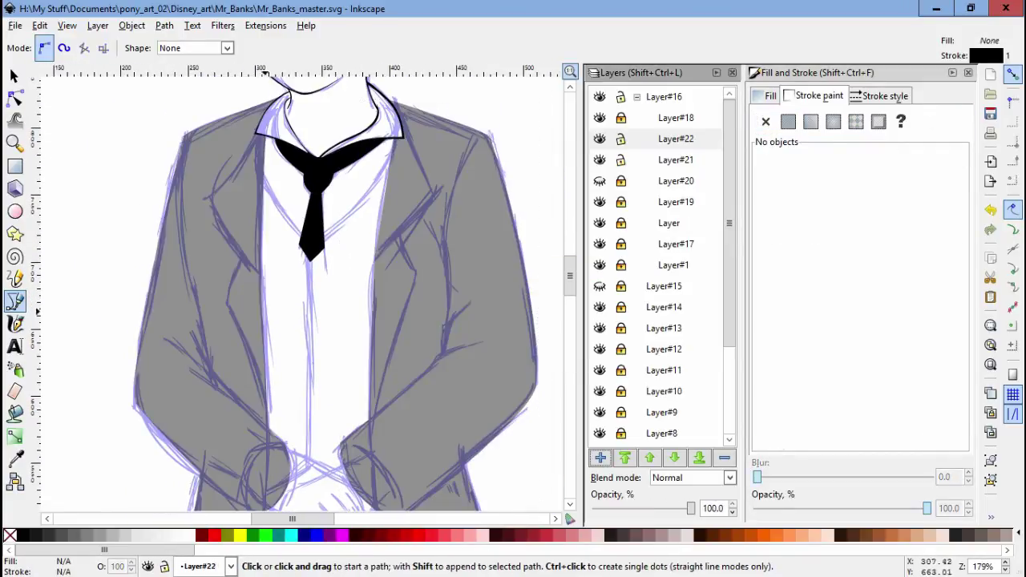
scroll(195, 120, "up", 2)
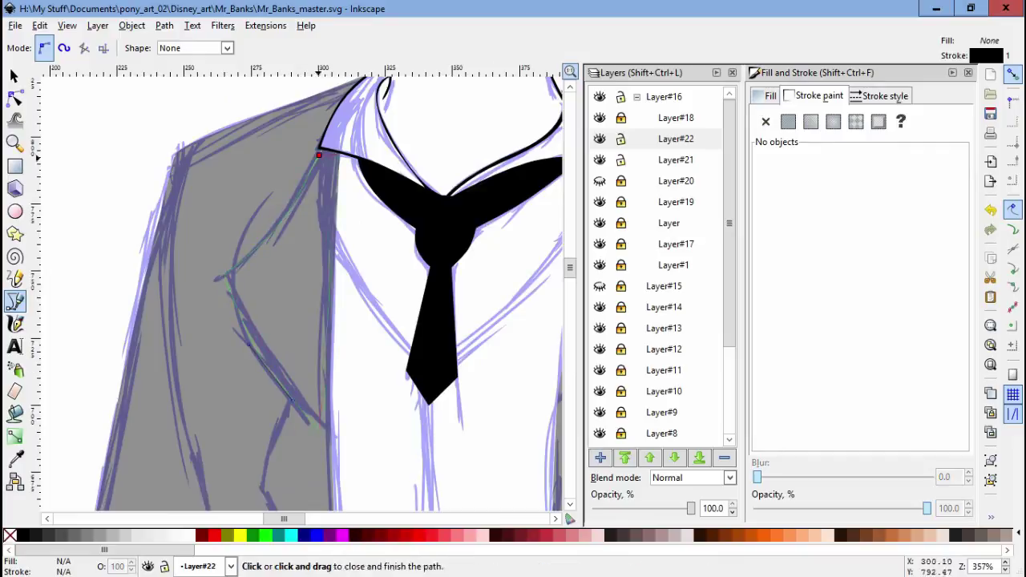
left_click(318, 155)
Step: Fill the traced lapel with a linear gradient that fades to a fully transparent white stop, without a stroke
left_click(810, 121)
left_click(919, 175)
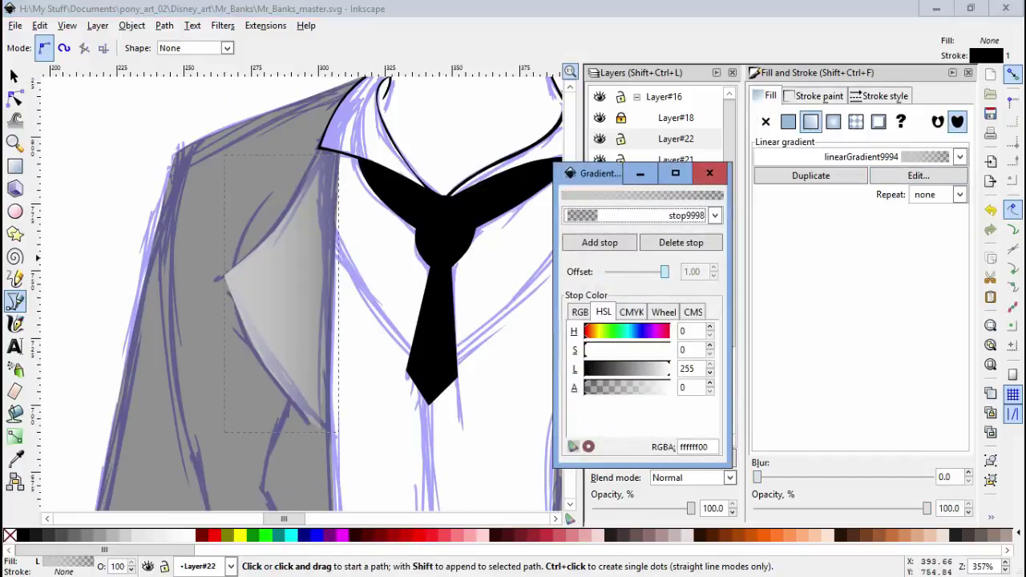
left_click(710, 173)
key("n")
left_click(265, 305)
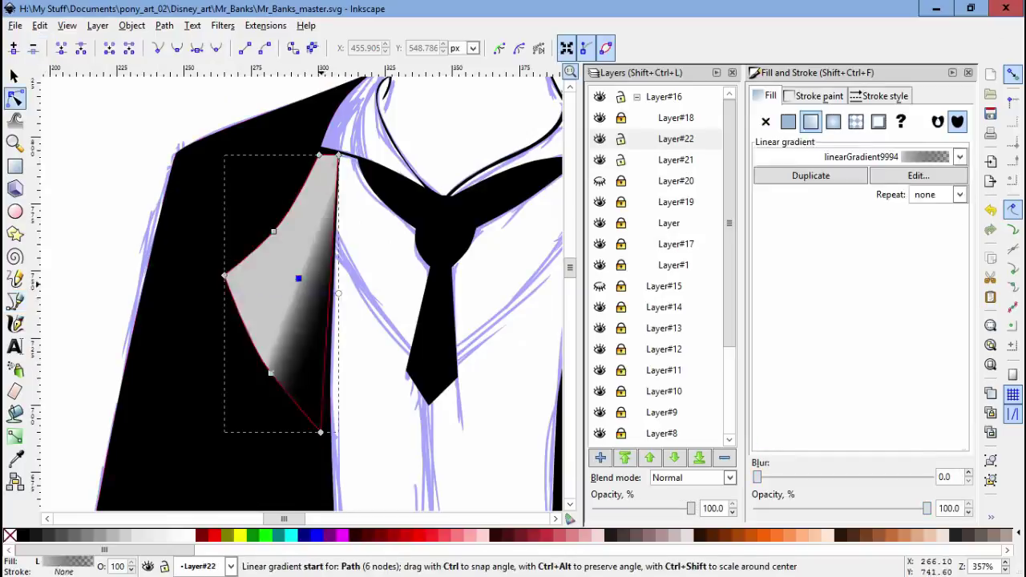
Step: Fit the upper lapel's nodes to the jacket's front edge and adjust its gradient direction for a soft dark sheen
scroll(333, 433, "up", 3)
scroll(333, 433, "down", 2)
scroll(332, 433, "up", 2)
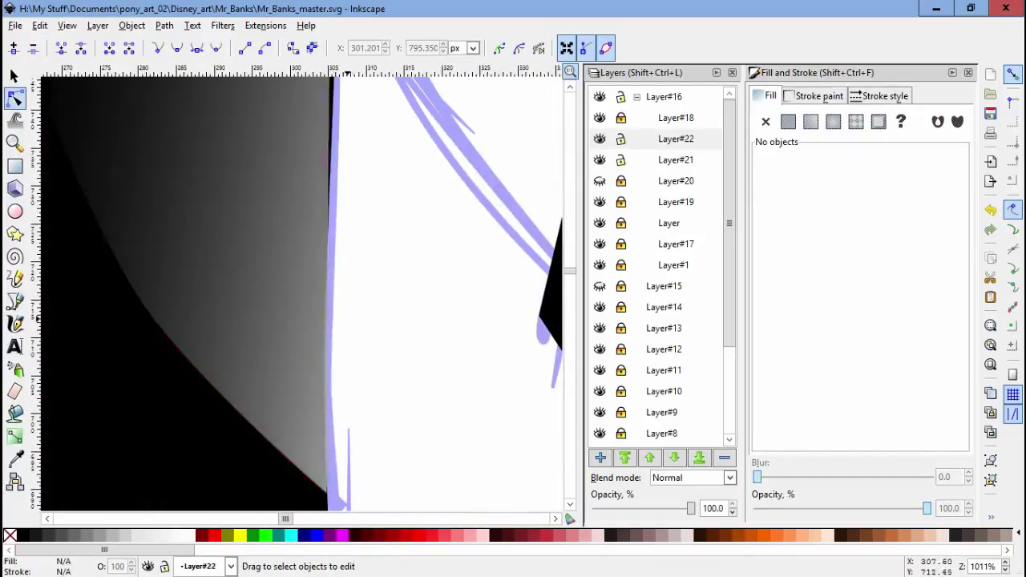
scroll(327, 491, "down", 4)
left_click(280, 272)
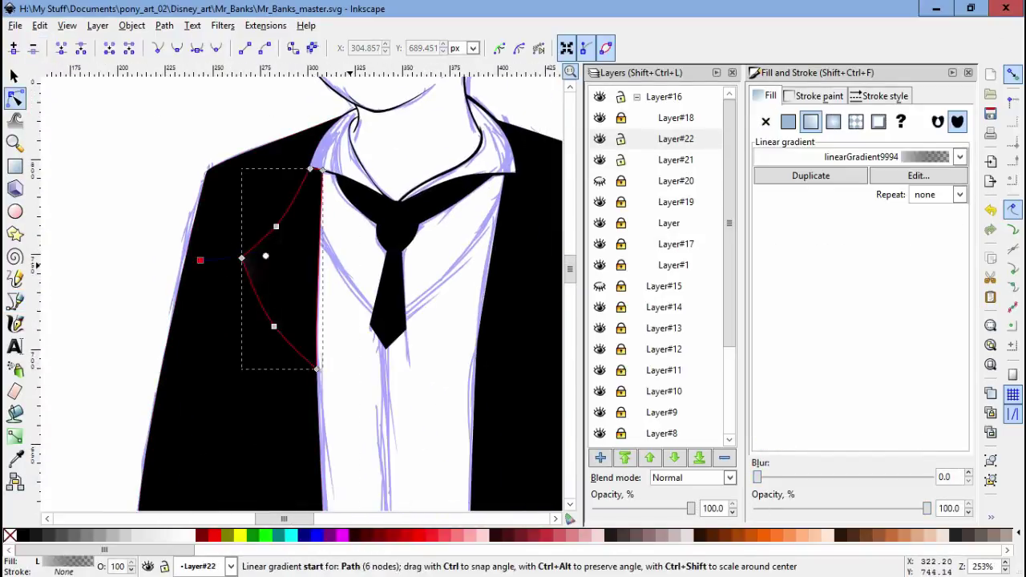
left_click(241, 258)
key("Escape")
Step: Trace the lower lapel section beneath the upper one, following the sketch down the jacket's front edge, and fill it dark gray
scroll(522, 136, "down", 5)
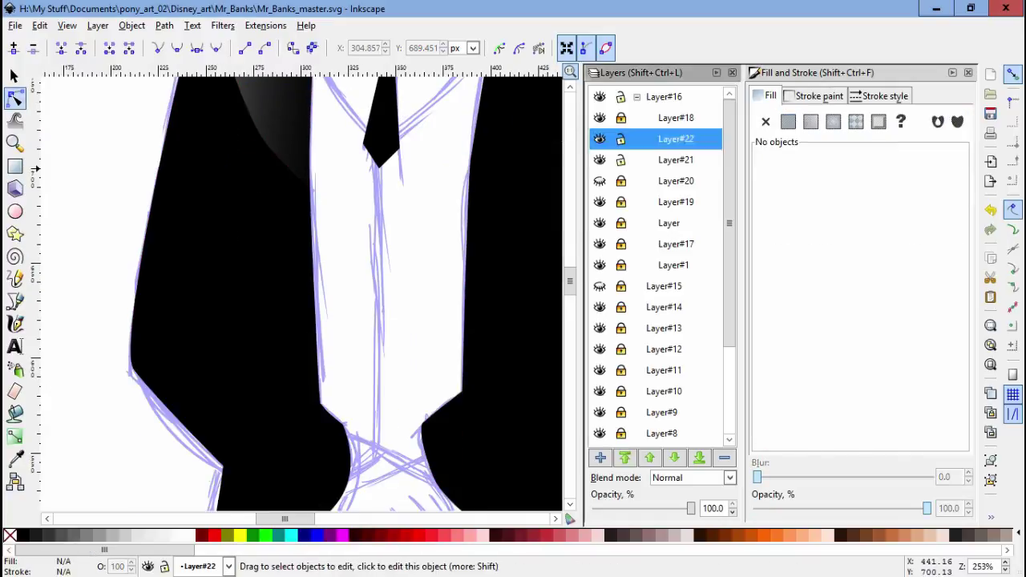
key("b")
scroll(356, 280, "up", 3)
left_click(353, 264)
scroll(357, 280, "up", 2)
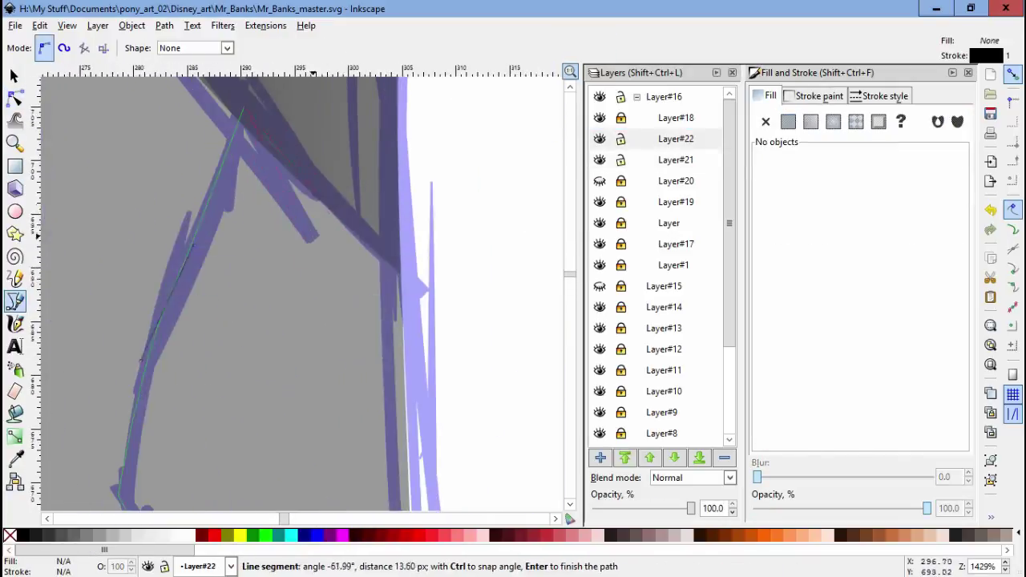
scroll(305, 288, "down", 1)
left_click(365, 469)
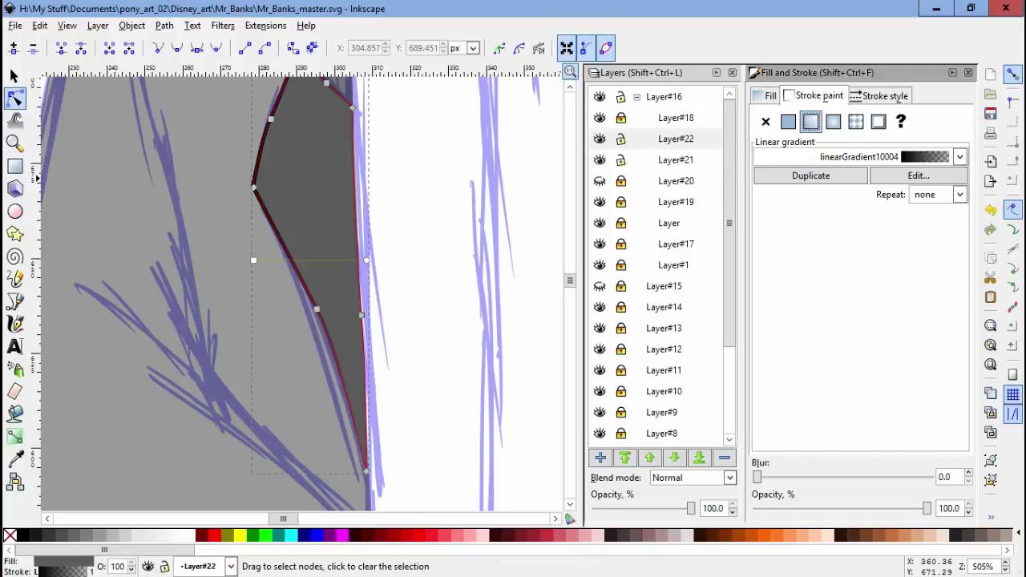
Step: Align the lower lapel's top nodes with the upper lapel and fade its fill with a slanted linear gradient
scroll(305, 288, "up", 5)
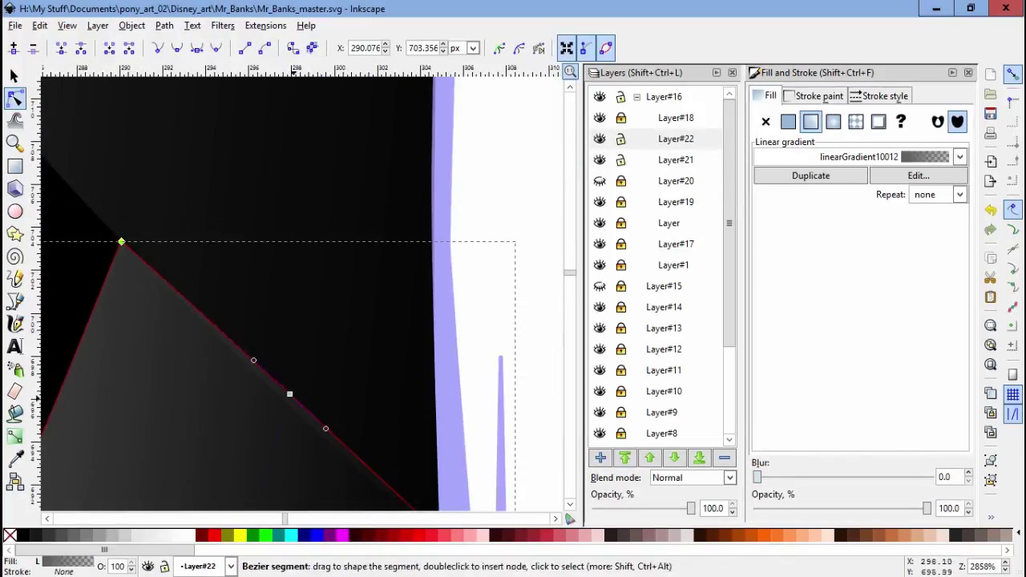
scroll(37, 364, "down", 8)
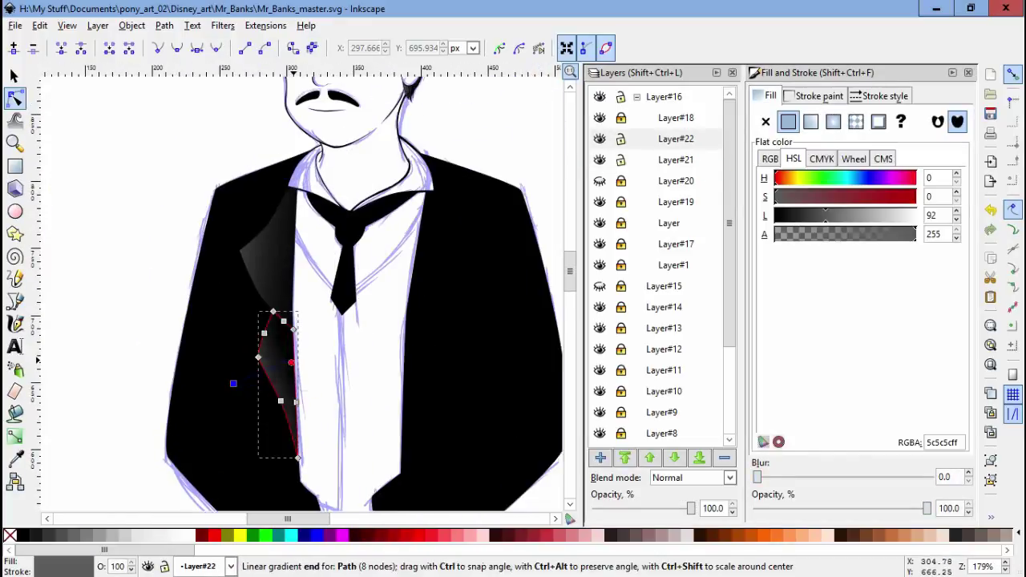
scroll(283, 272, "down", 4)
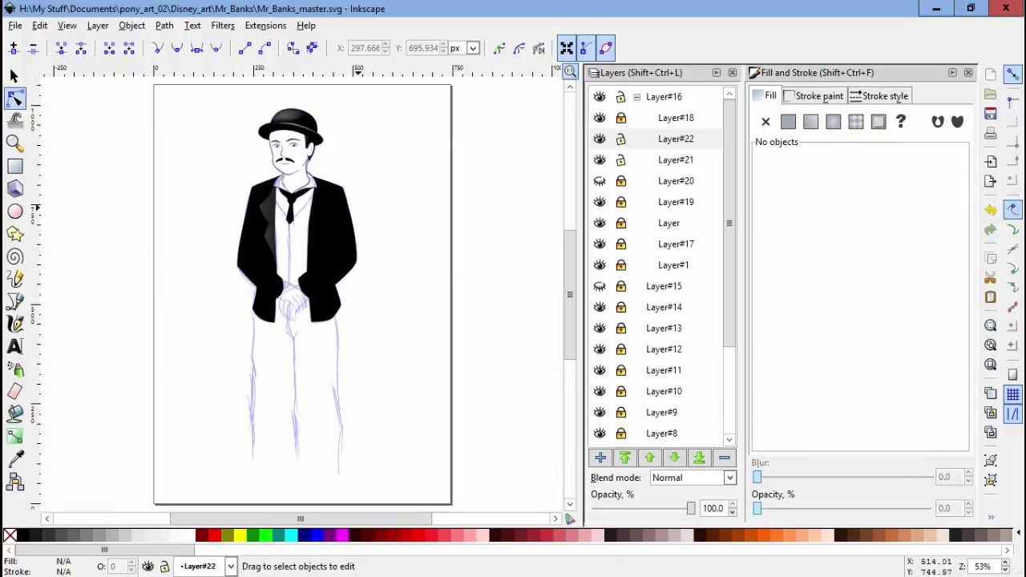
Step: Trace the upper lapel on the jacket's other half, from the collar out to the notch and back to the front edge
scroll(283, 272, "up", 2)
key("b")
scroll(305, 288, "up", 6)
left_click(481, 501)
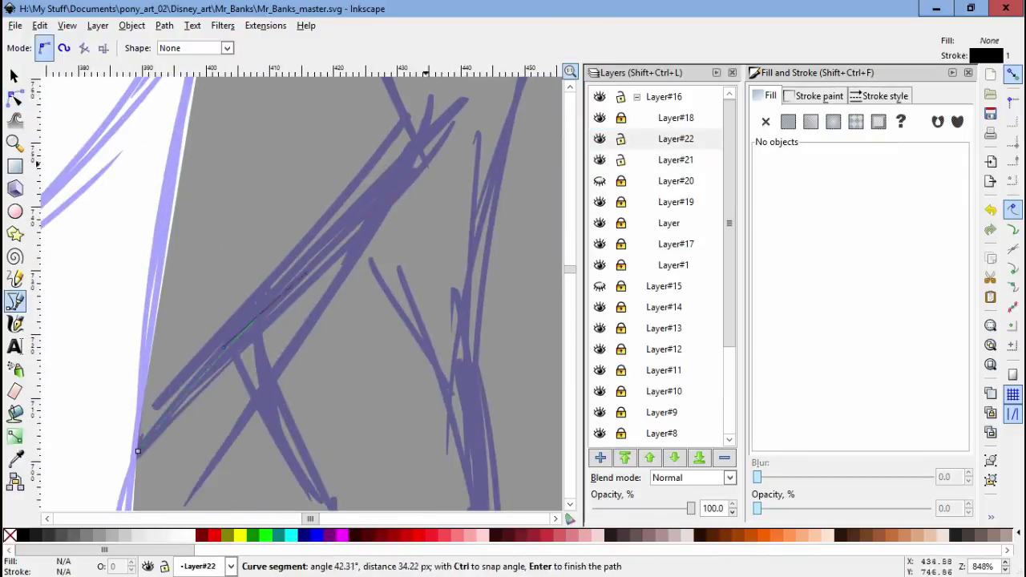
left_click(438, 322)
scroll(305, 288, "down", 2)
key("Return")
key("n")
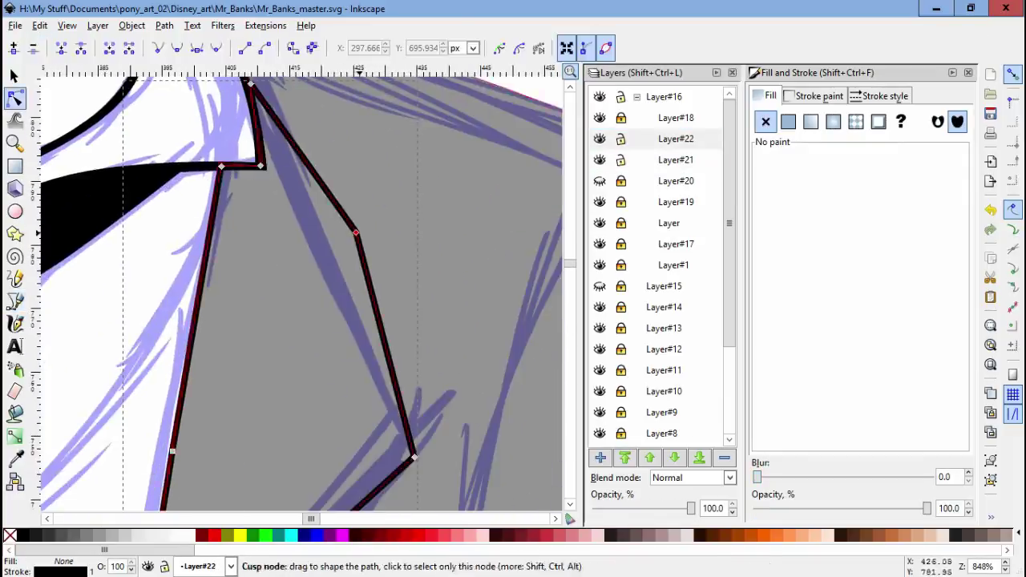
Step: Fit the second upper lapel's nodes to the sketch and fill it with a fading linear gradient without a stroke
scroll(321, 254, "down", 5)
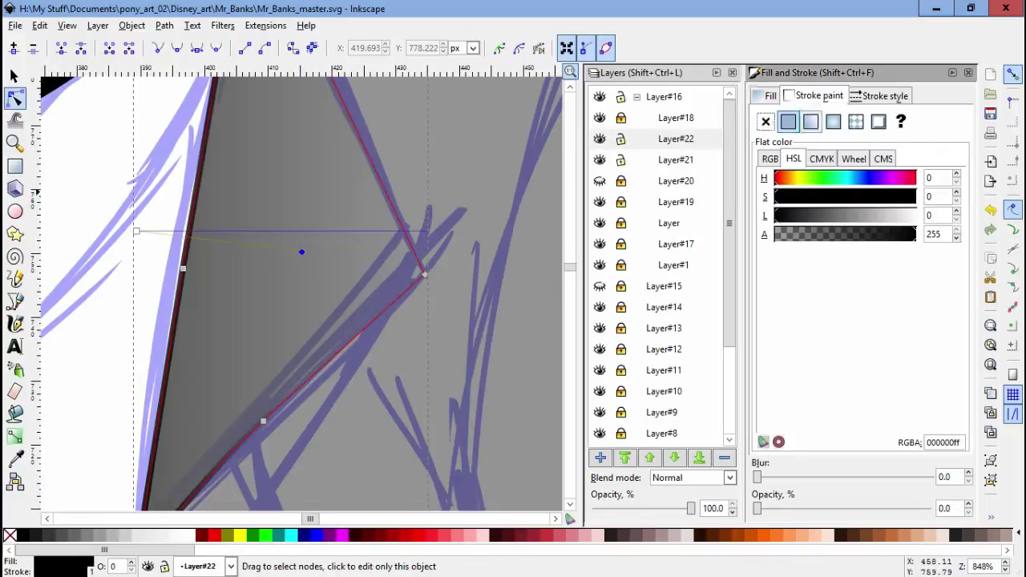
key("Escape")
key("minus")
key("minus")
key("minus")
key("minus")
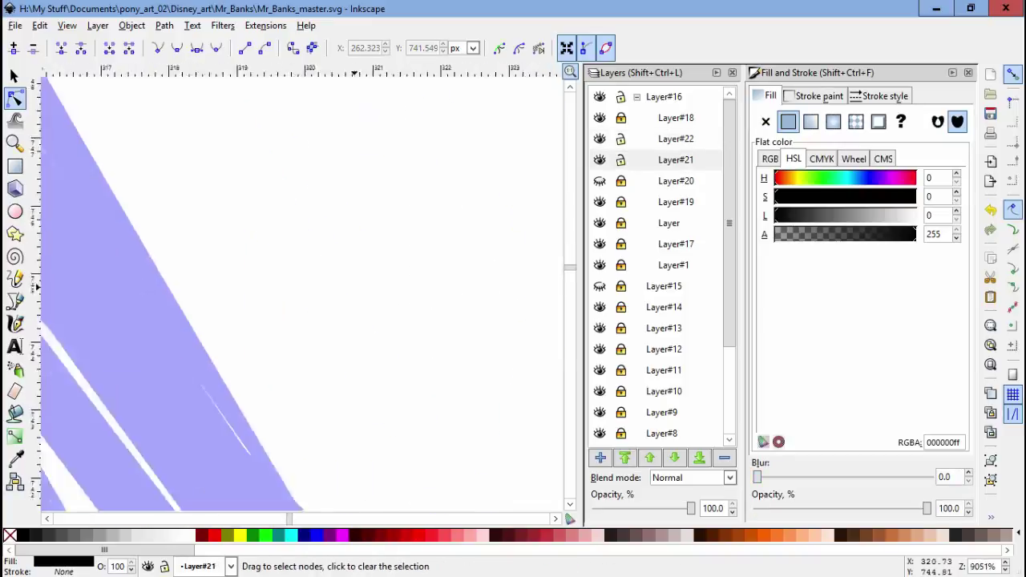
key("Escape")
key("minus")
key("minus")
key("minus")
key("minus")
Step: Hide the black jacket layer and trace the matching lower lapel section on Layer#22
left_click(599, 160)
left_click(675, 138)
key("plus")
key("plus")
key("plus")
key("b")
left_click(331, 301)
key("plus")
key("minus")
key("minus")
Step: Shape the second lower lapel's outline to follow the sketched edge down to the jacket front
key("n")
key("plus")
key("plus")
key("minus")
key("minus")
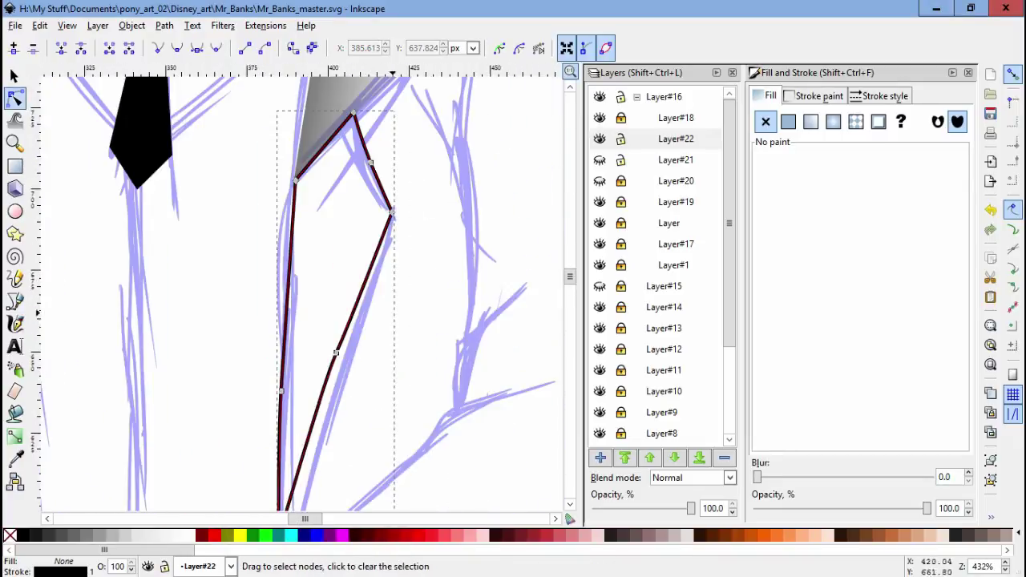
Step: Fill the second lower lapel with a fading linear gradient without a stroke and show the black jacket layer again
left_click(810, 121)
key("plus")
key("Escape")
key("plus")
key("minus")
key("minus")
key("minus")
key("minus")
scroll(300, 288, "down", 3)
scroll(301, 288, "left", 2)
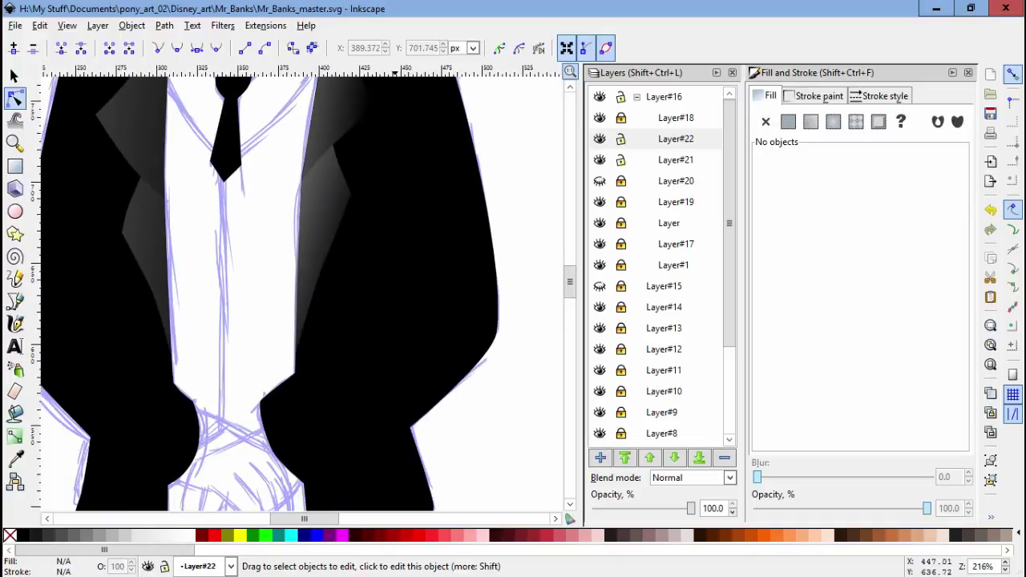
Step: Trace a curved highlight over the first shoulder, running from the collar to a hooked fold at the sleeve top
scroll(300, 289, "up", 3)
scroll(300, 289, "left", 3)
scroll(304, 232, "up", 3)
key("b")
scroll(301, 289, "up", 4)
scroll(300, 289, "right", 2)
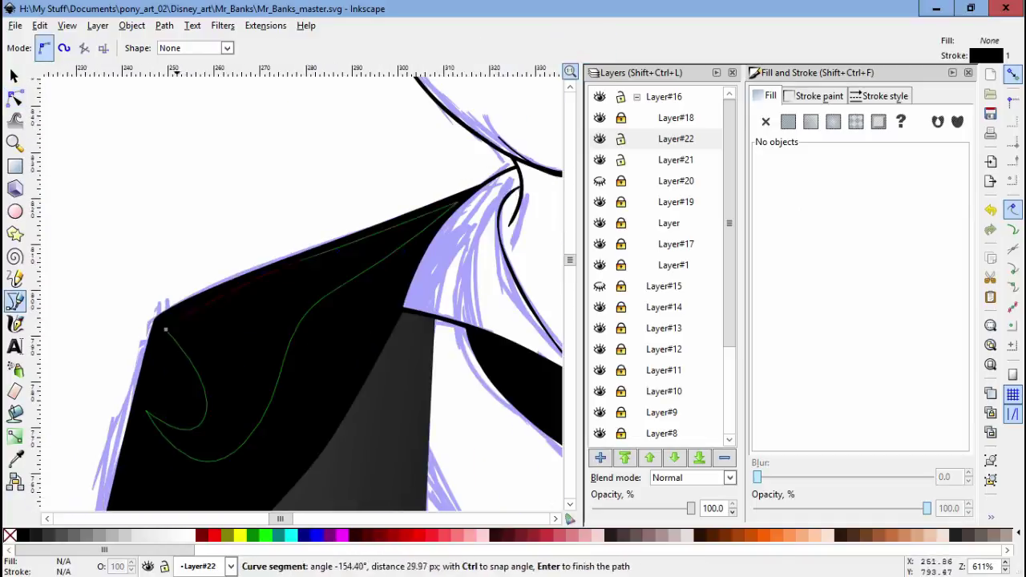
Step: Fill the shoulder highlight with a radial gradient and fit its nodes to the shoulder's edge
key("n")
scroll(301, 289, "down", 2)
scroll(301, 288, "up", 1)
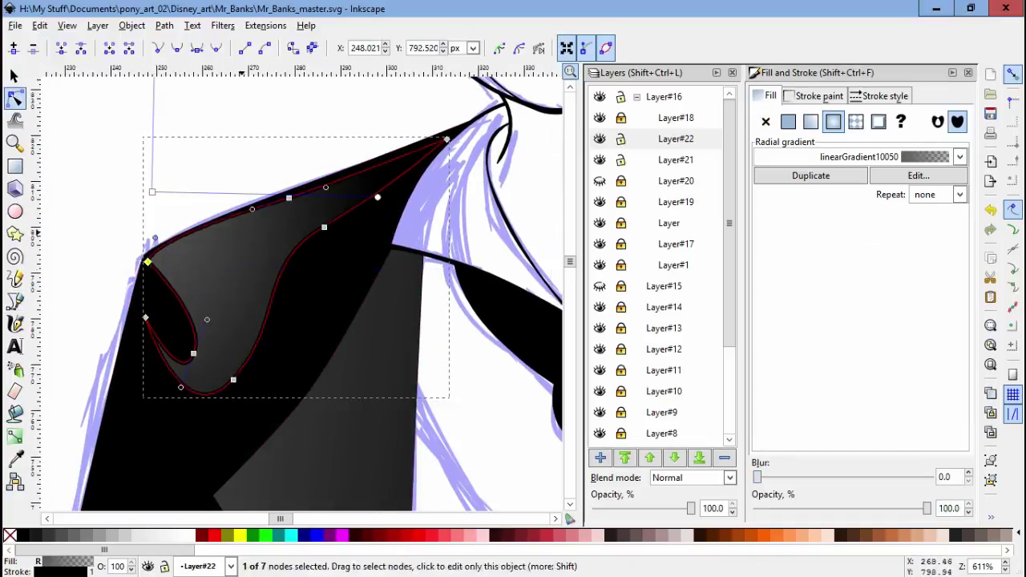
key("Escape")
Step: Trace a long wavy highlight down the outer side of the same upper sleeve and fill it dark gray
scroll(301, 288, "down", 4)
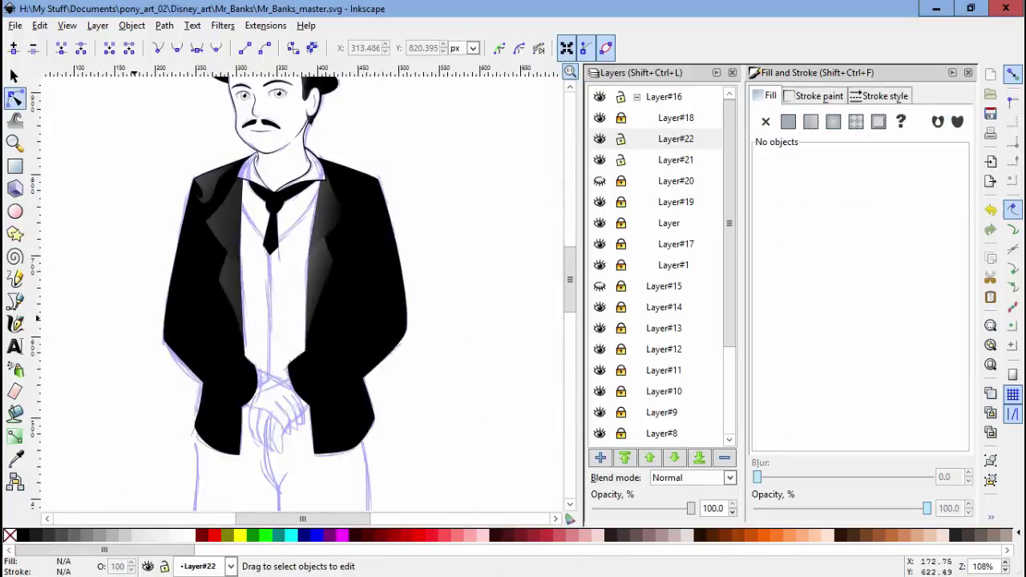
scroll(300, 289, "up", 3)
key("b")
left_click(221, 437)
key("Return")
scroll(301, 289, "down", 2)
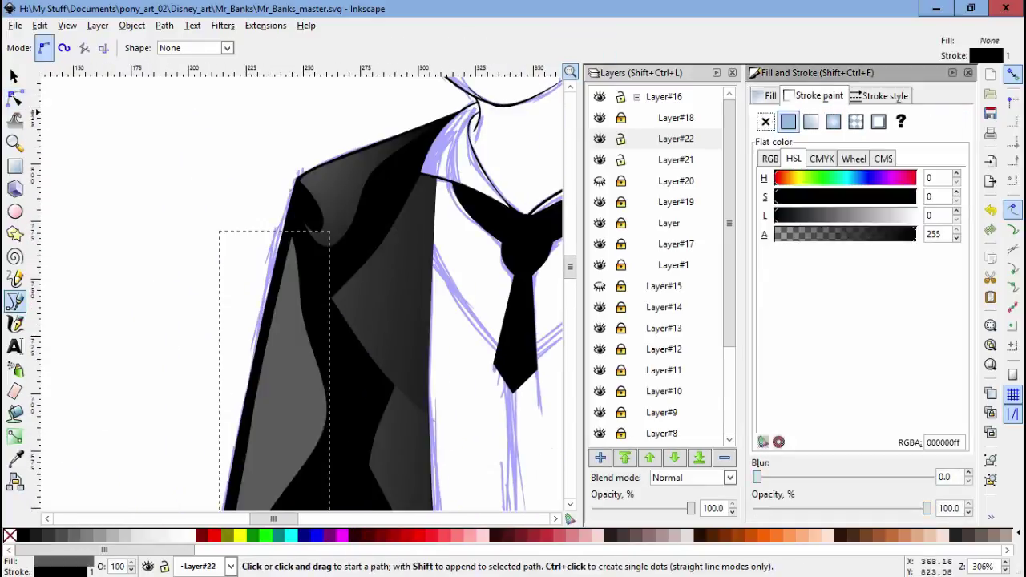
Step: Remove the sleeve highlight's stroke and fade its fill with a linear gradient
key("n")
key("Escape")
scroll(301, 289, "down", 1)
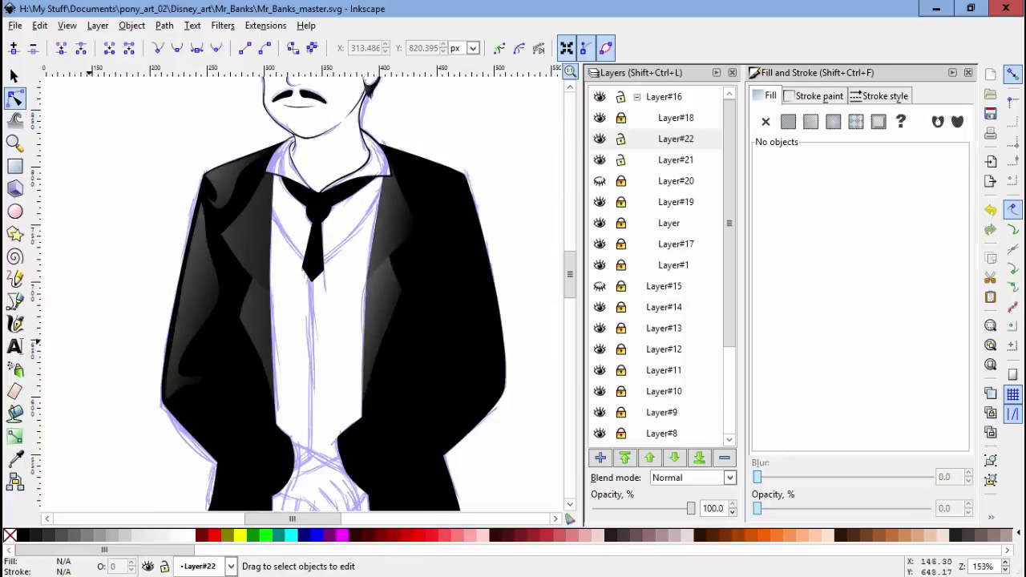
Step: Blur the sleeve highlight by about 3.5 and reshape its outer edge to follow the sleeve
left_click(205, 265)
left_click(232, 200)
key("Escape")
scroll(164, 265, "up", 3)
left_click(229, 377)
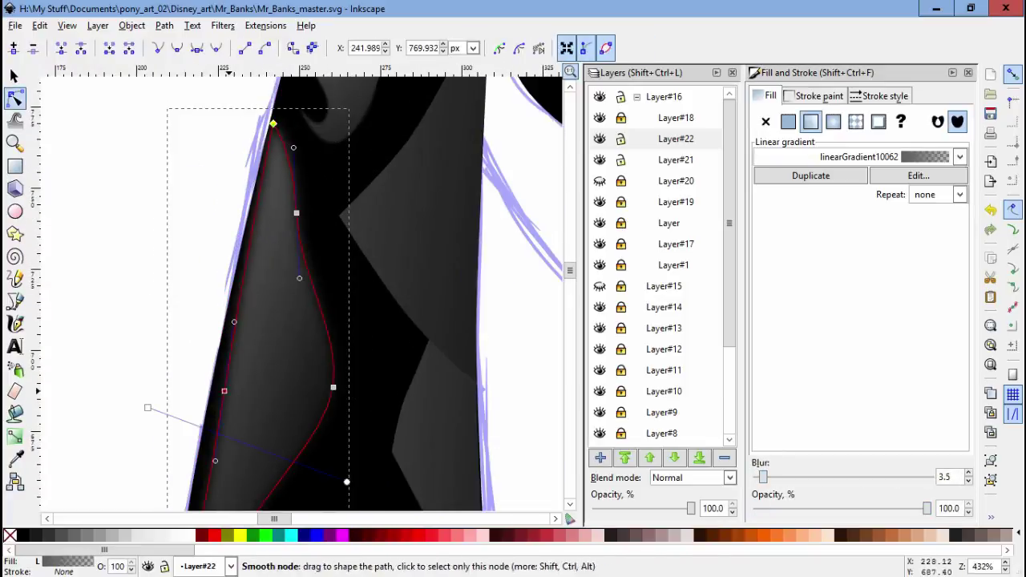
left_click_drag(225, 391, 204, 454)
scroll(203, 377, "down", 1)
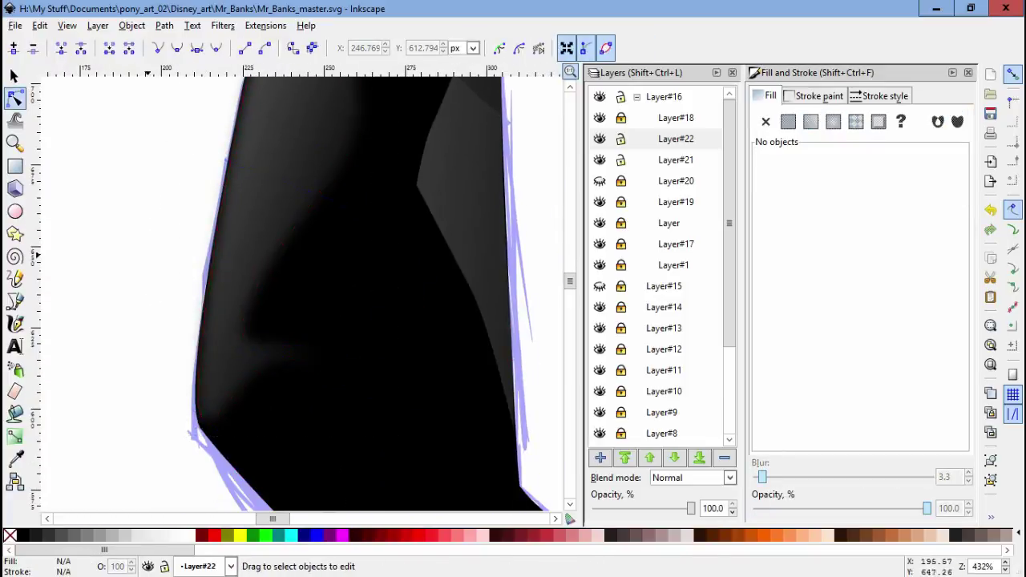
Step: Show the vest layer and trace a fold highlight along the forearm below the elbow on Layer#22
scroll(217, 304, "down", 4)
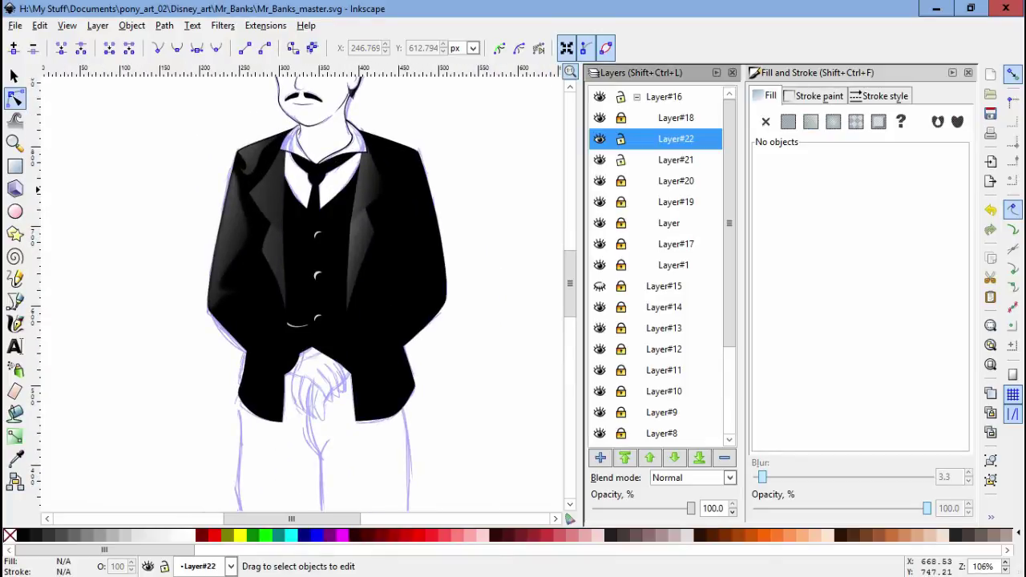
scroll(214, 364, "up", 3)
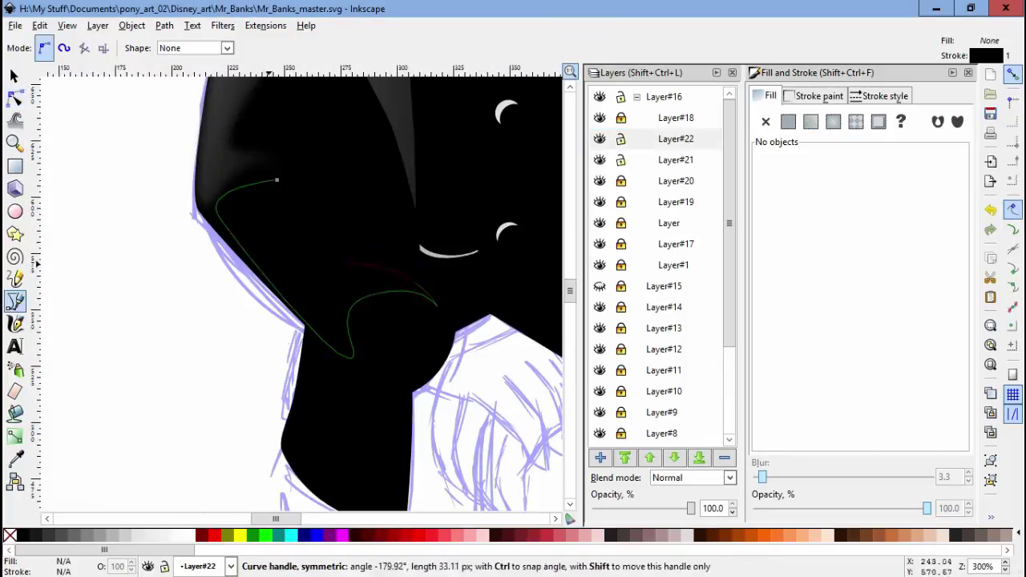
left_click(276, 179)
Step: Fill the forearm highlight dark gray without a stroke and reshape its nodes into smoother fold curves
key("n")
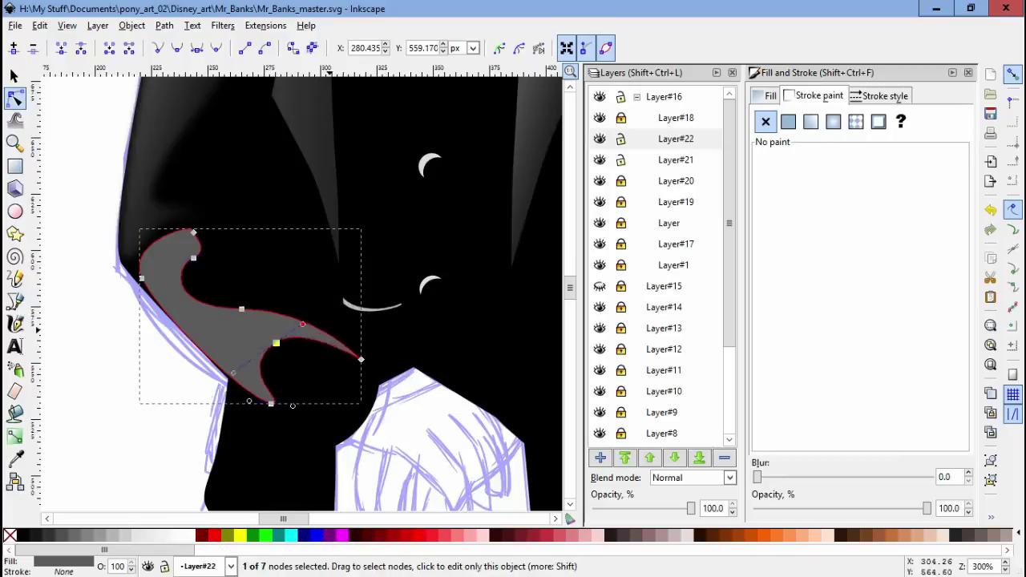
left_click(192, 256)
scroll(196, 264, "up", 5)
scroll(225, 280, "down", 5)
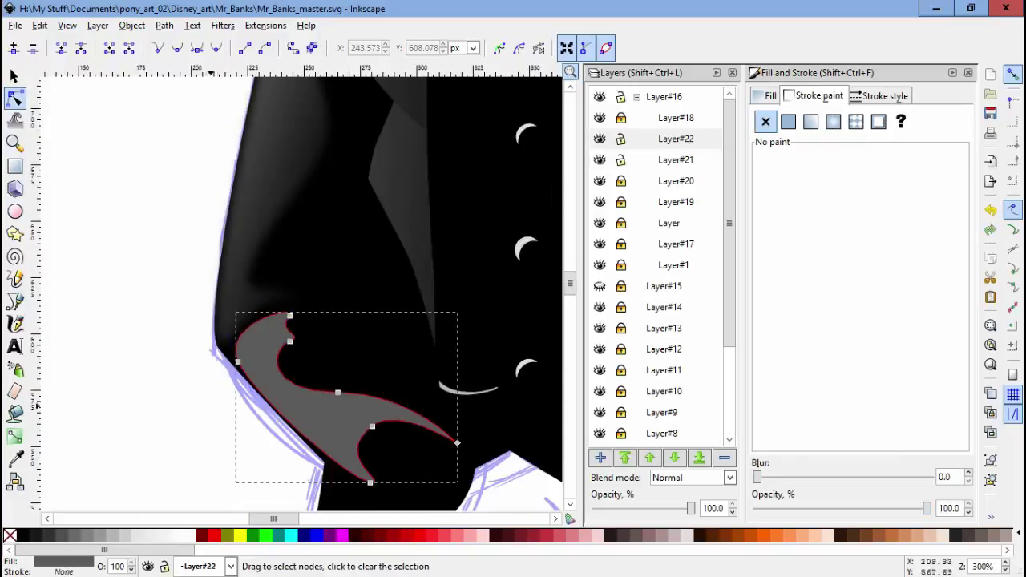
left_click(295, 413)
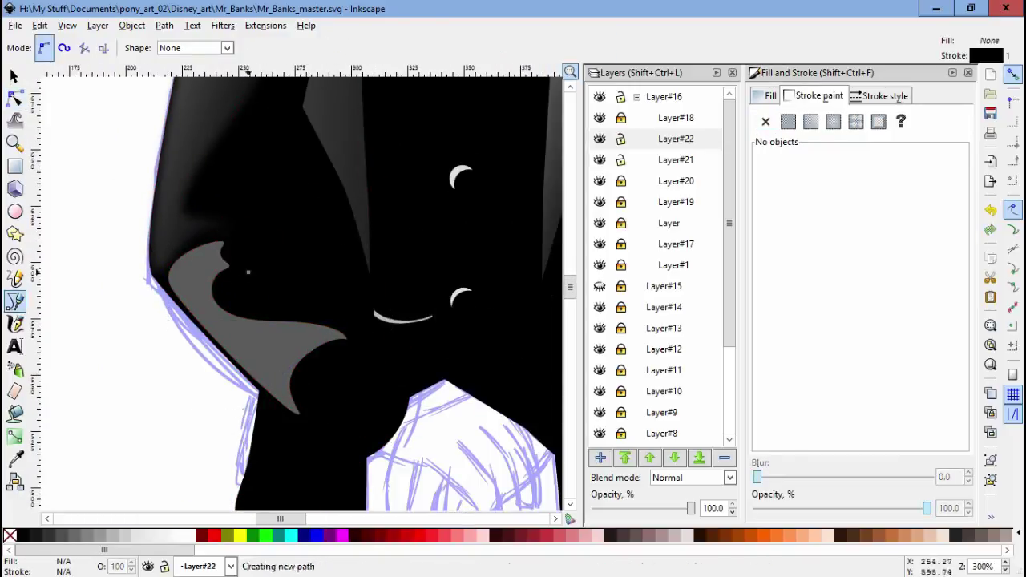
Step: Add a smaller fold highlight inside the forearm shape and fade both highlights with linear gradients
key("Return")
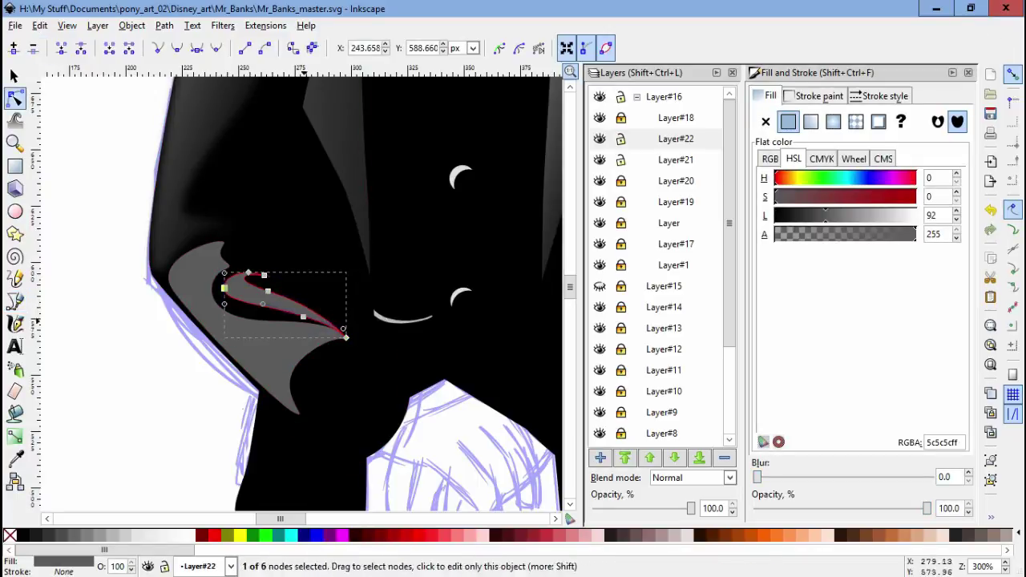
key("Escape")
left_click(192, 289)
left_click(288, 313)
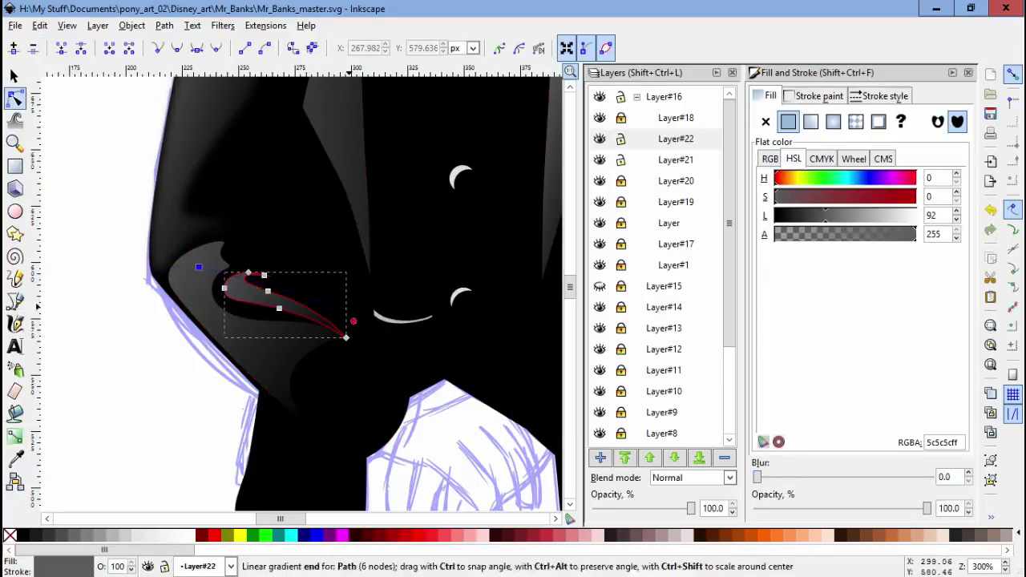
key("Escape")
key("s")
key("ctrl+a")
key("Escape")
Step: Trace a narrow highlight along the outer edge of the jacket's lower flap below that sleeve and fill it dark gray
key("b")
scroll(321, 304, "down", 6)
left_click(198, 201)
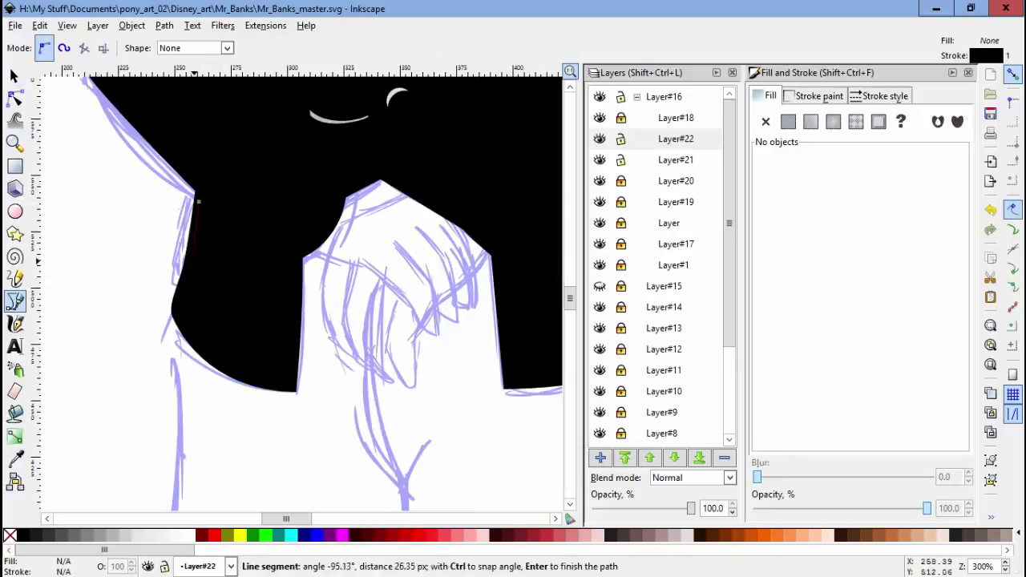
left_click(198, 202)
key("n")
scroll(176, 312, "up", 2)
left_click(176, 312)
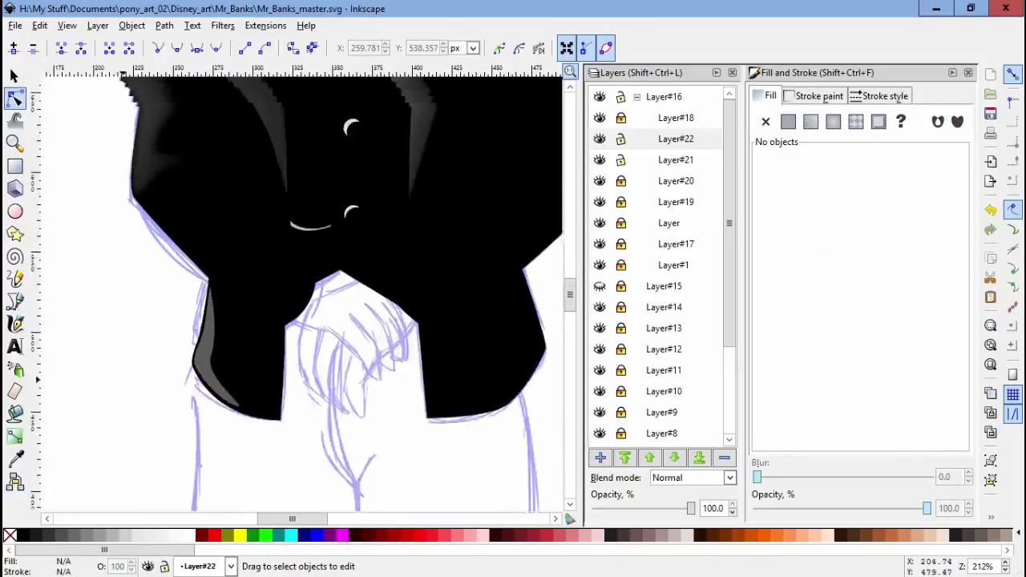
Step: Fill the vest shape on Layer#20 with a linear gradient and set its gradient stop to a dark gray with lightness 41
left_click(241, 369)
scroll(240, 369, "up", 2)
key("Escape")
scroll(205, 337, "down", 3)
left_click(676, 138)
left_click(289, 240)
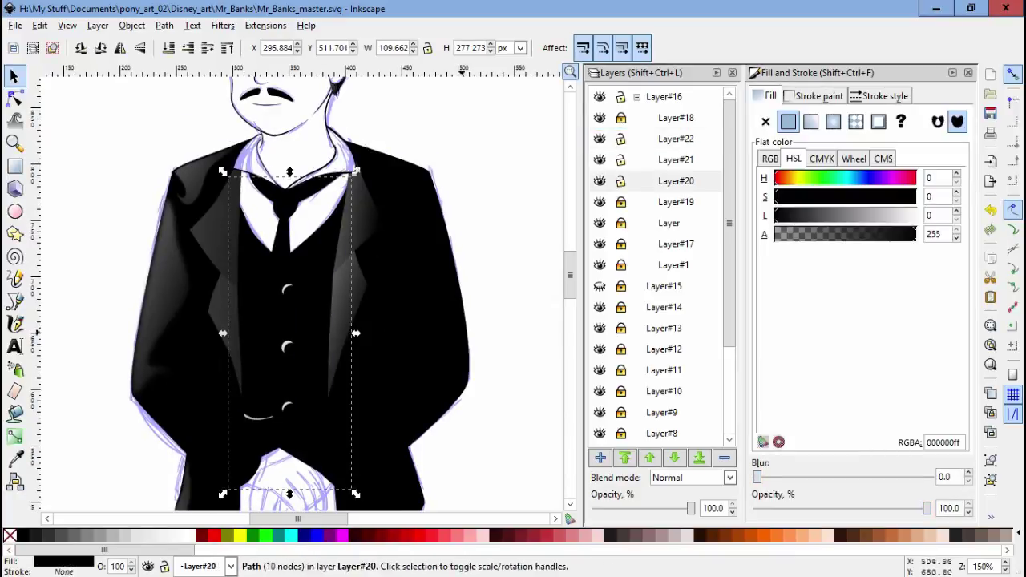
key("n")
left_click(811, 121)
left_click_drag(585, 369, 598, 369)
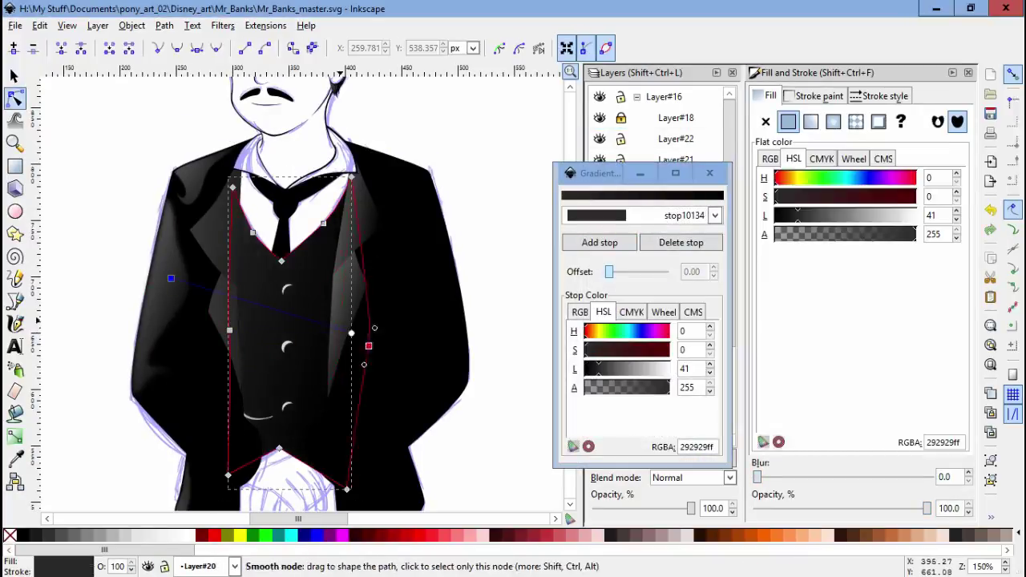
Step: Give the jacket shape on Layer#21 a subtle linear gradient fill fading from dark gray to black
left_click(513, 336)
left_click(184, 320)
left_click(918, 174)
left_click_drag(584, 369, 613, 368)
key("Escape")
key("minus")
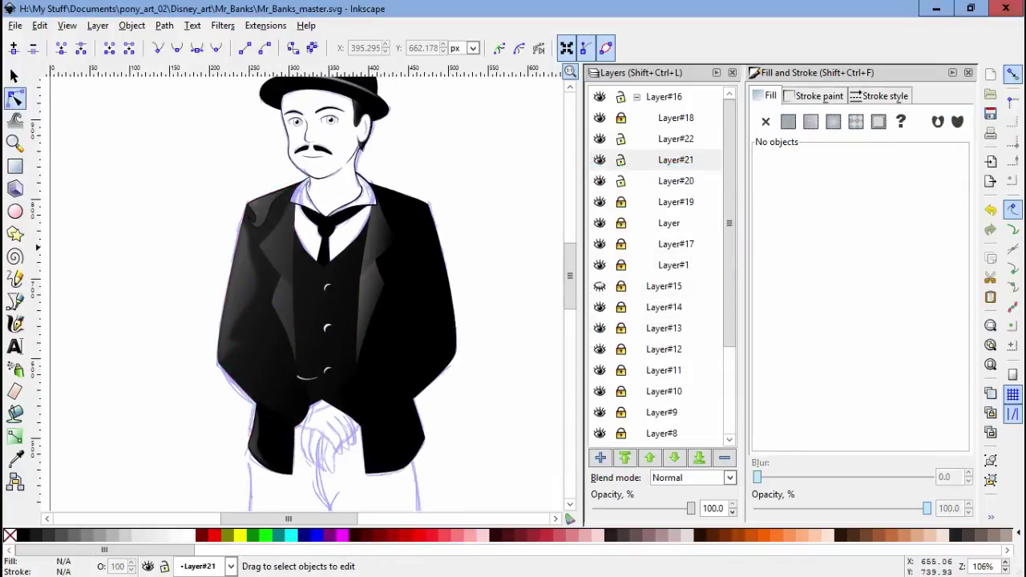
Step: Hide Layer#20, Layer#21 and Layer#22 and add Layer#23 above them for tracing the front hand
left_click_drag(599, 139, 600, 181)
key("plus")
key("plus")
key("plus")
key("plus")
key("plus")
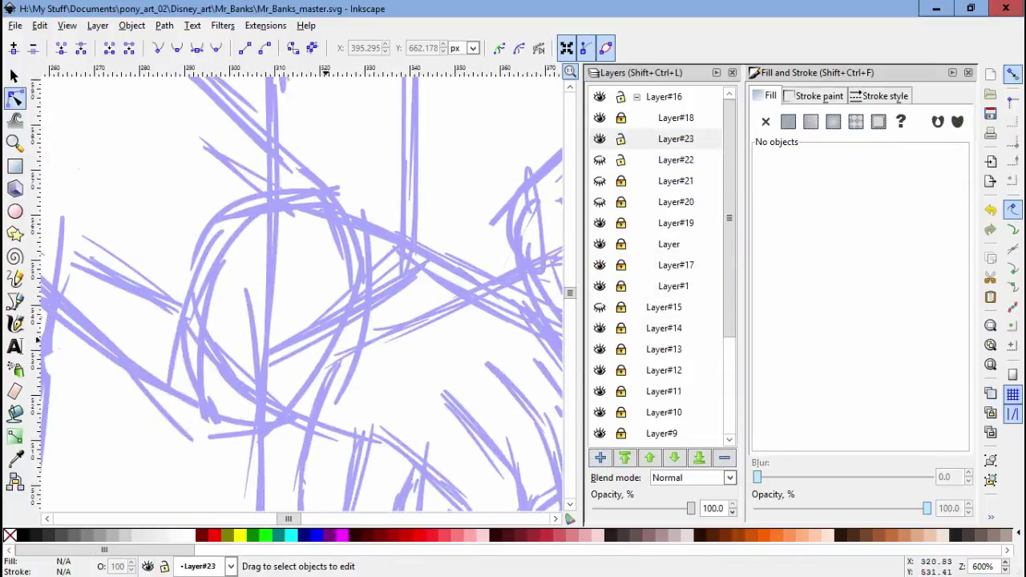
Step: Trace the front hand's lower outline and first finger as a thin closed shape, fill it near-black without a stroke and refine its nodes
key("c")
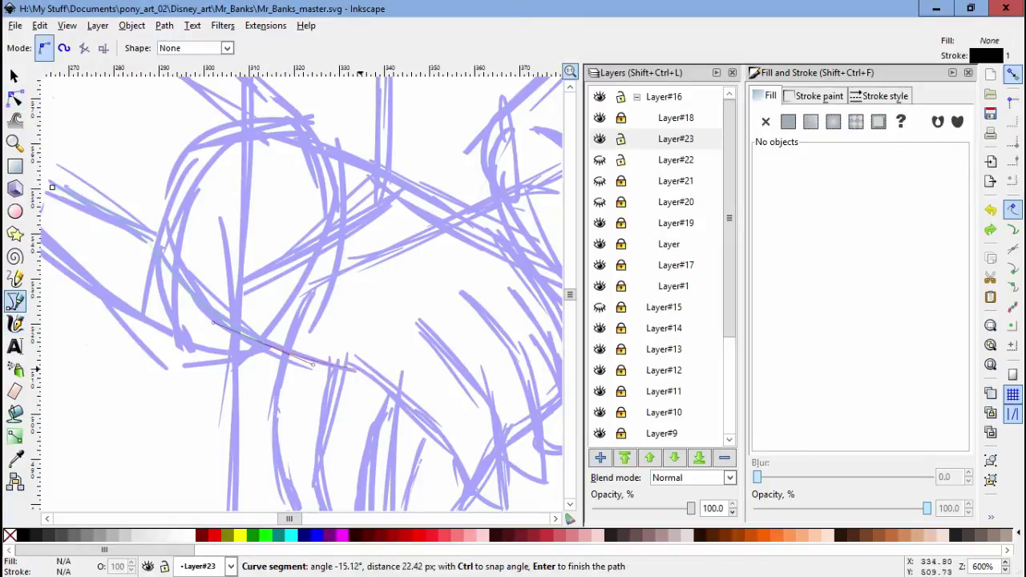
scroll(385, 385, "down", 3)
left_click(463, 406)
key("Return")
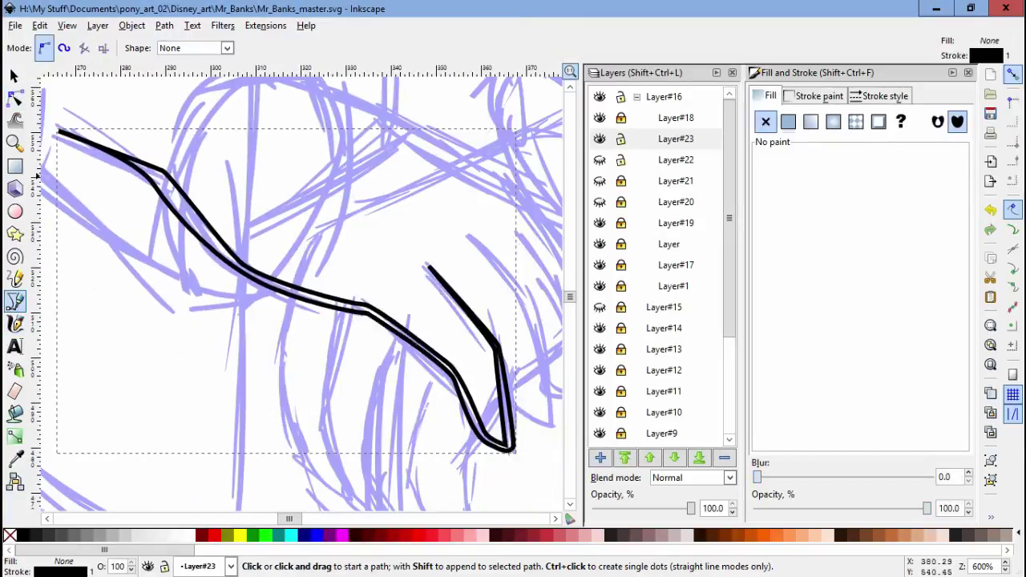
key("n")
scroll(397, 279, "up", 2)
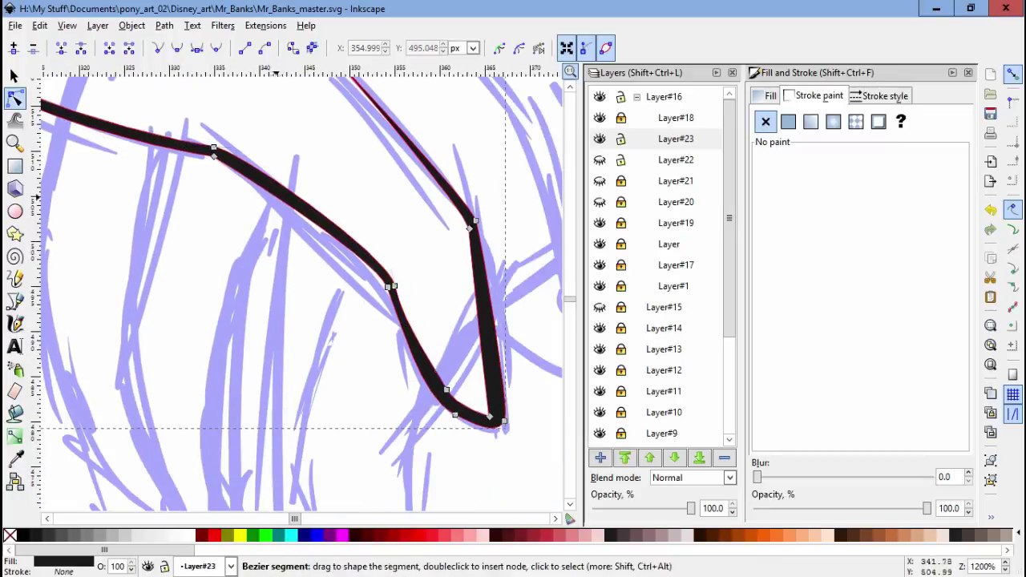
scroll(297, 289, "right", 5)
key("Escape")
Step: Trace the front hand's second finger as a thin tapered shape, fill it near-black without a stroke and smooth its nodes
key("b")
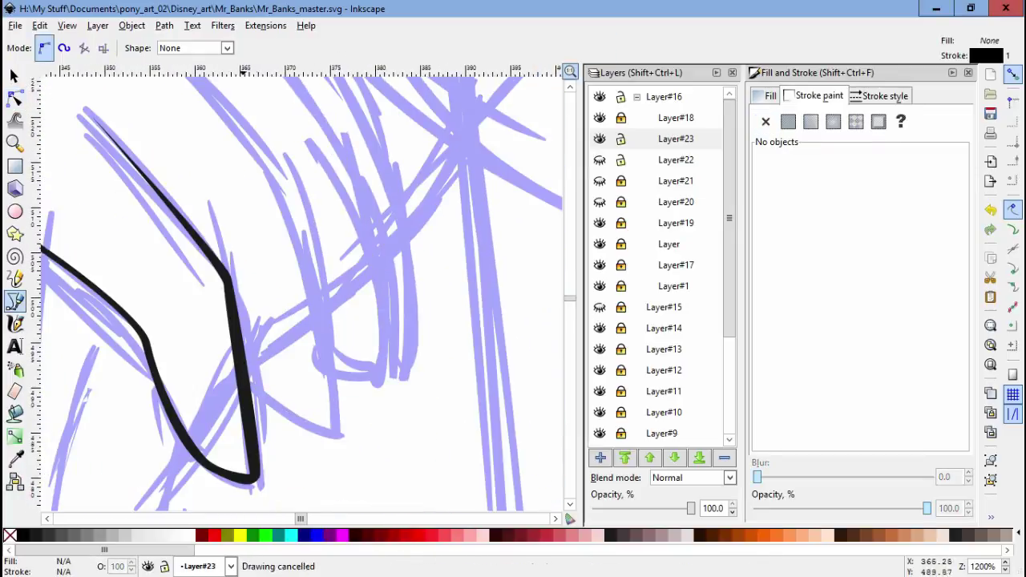
key("Return")
key("ctrl+alt+c")
key("n")
scroll(305, 413, "down", 3)
left_click(305, 413)
scroll(345, 423, "up", 3)
scroll(305, 433, "down", 2)
Step: Trace the third finger with a rounded fingertip joining the second finger and adjust its nodes to an even line width
key("b")
left_click(243, 435)
scroll(301, 449, "up", 1)
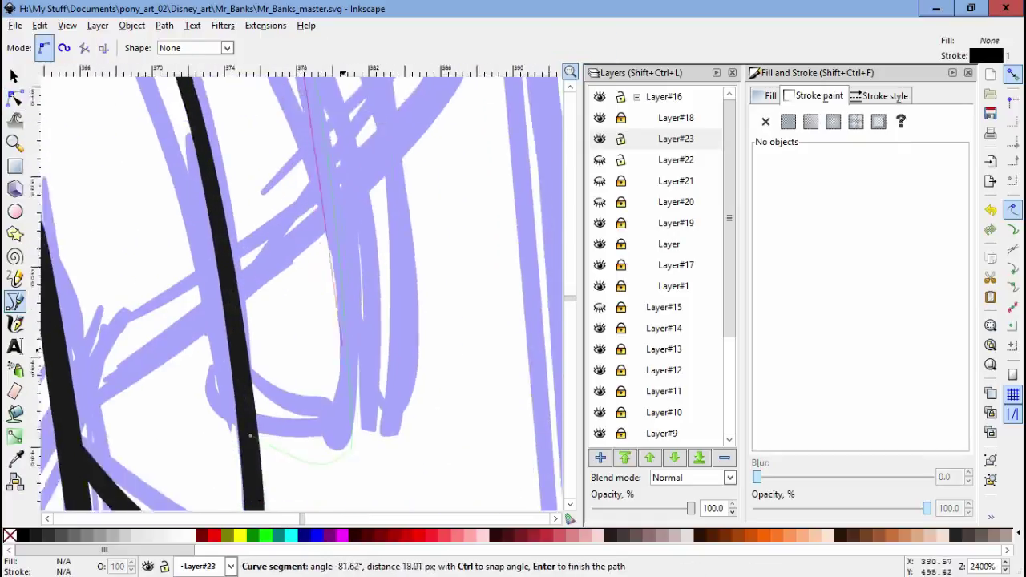
scroll(241, 362, "up", 2)
key("n")
left_click(240, 356)
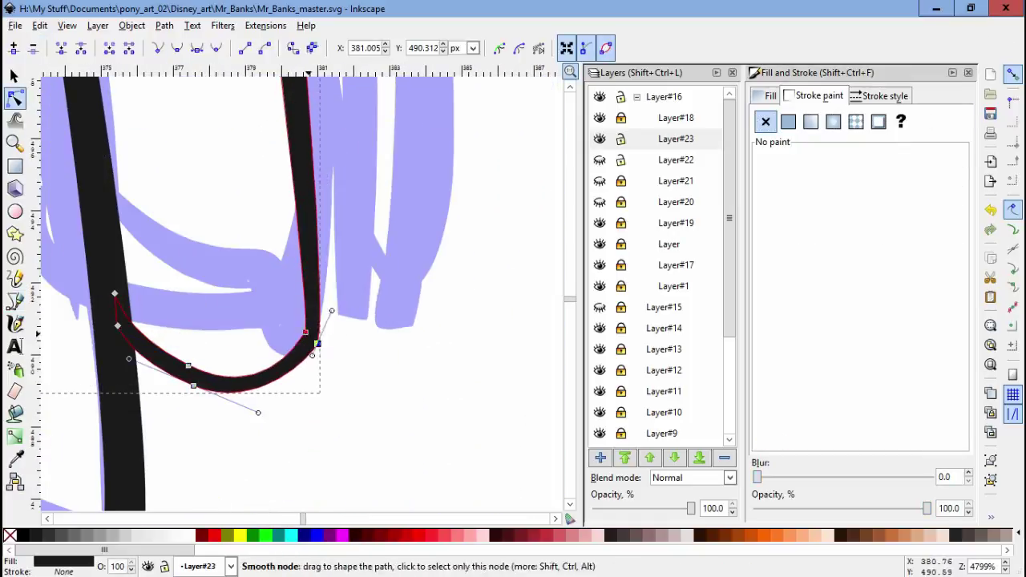
key("Escape")
Step: Trace the front hand's upper outline as a closed shape running from the wrist over the knuckles to the outer finger
scroll(315, 343, "down", 5)
scroll(385, 321, "up", 2)
key("b")
left_click_drag(315, 243, 314, 243)
scroll(315, 242, "down", 3)
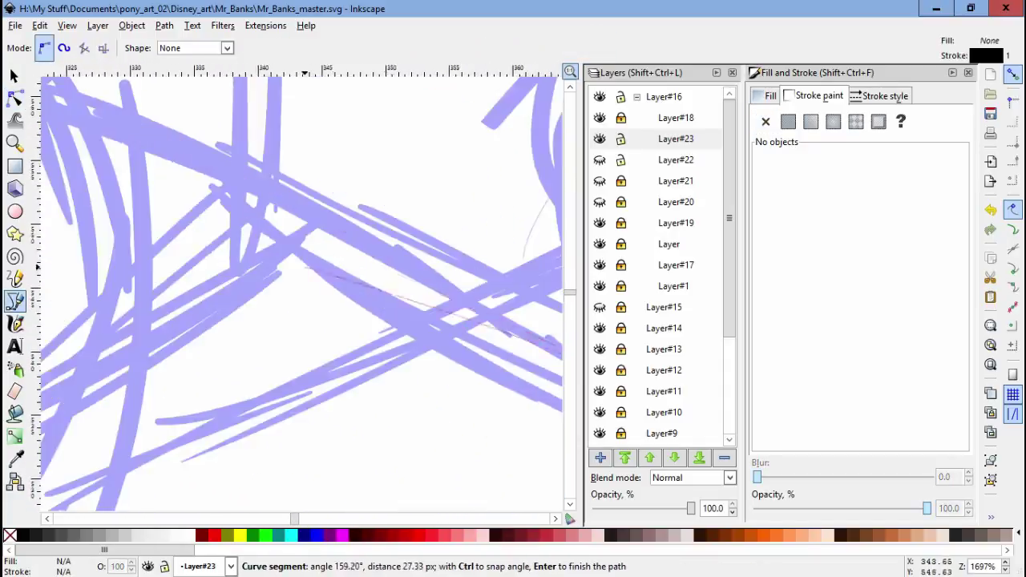
scroll(36, 314, "up", 3)
left_click(375, 172)
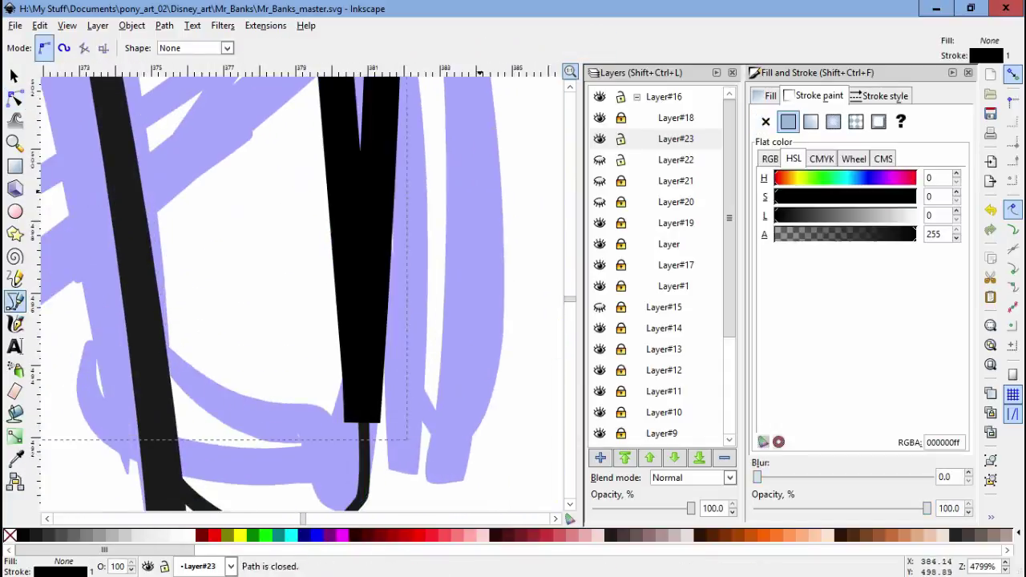
scroll(376, 171, "down", 3)
Step: Fill the hand's upper outline near-black without a stroke and reshape its nodes into a smooth tapered line
key("n")
scroll(383, 170, "up", 3)
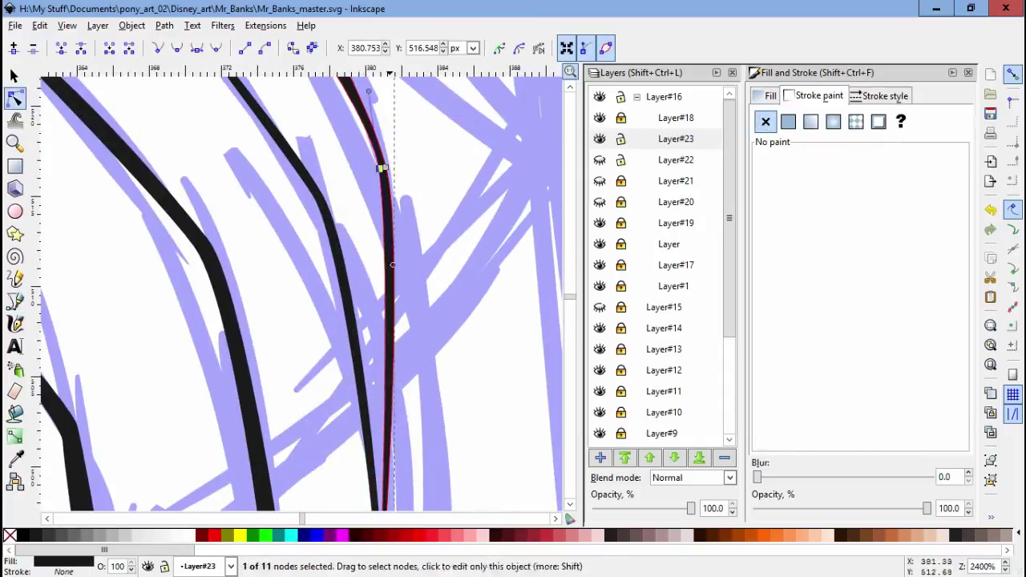
scroll(383, 170, "down", 2)
left_click(309, 263)
scroll(263, 266, "down", 2)
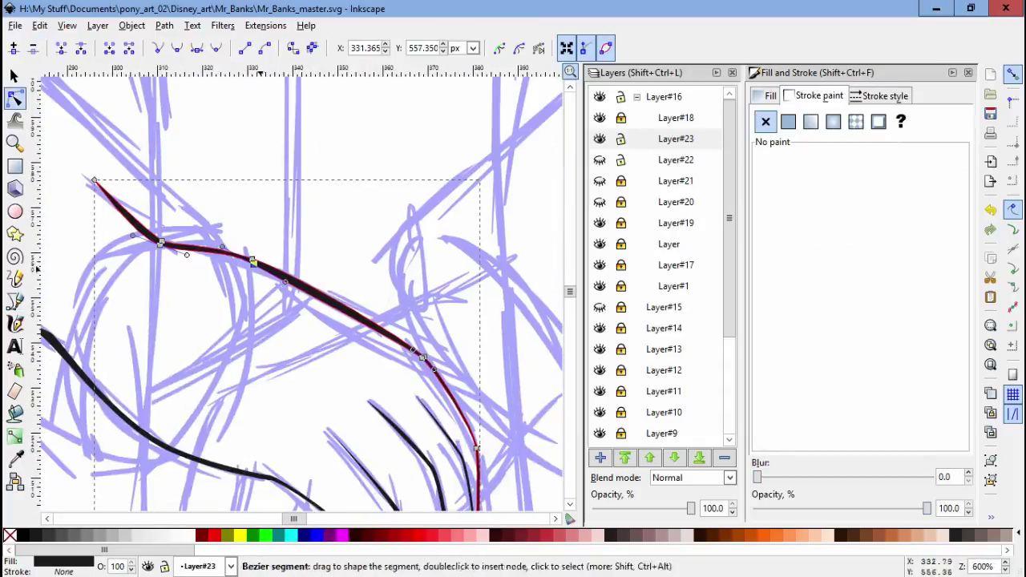
key("Escape")
Step: Draw a closed shape following the front hand's outlines and fill it white without a stroke behind the black lines
scroll(351, 243, "down", 5)
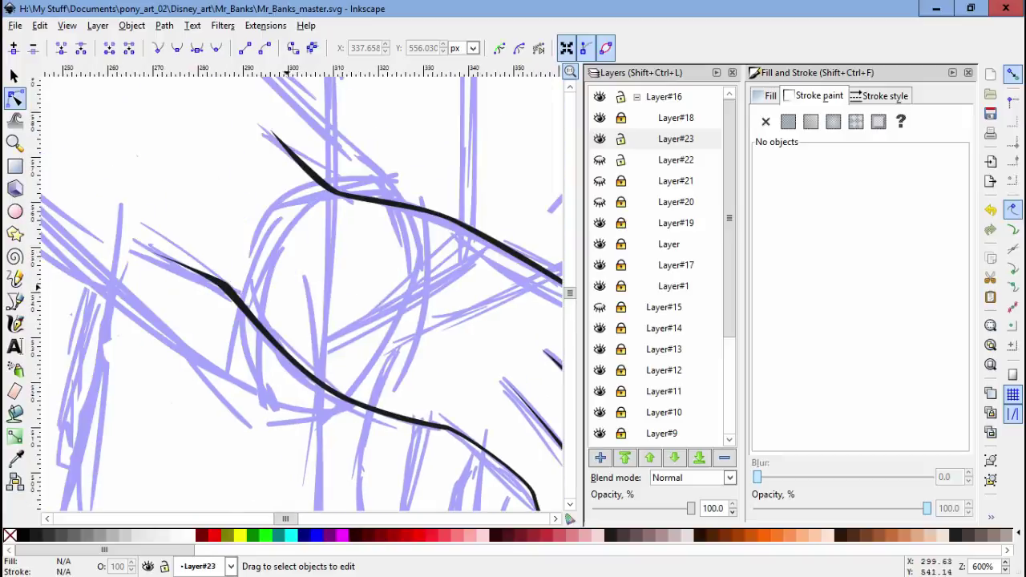
scroll(215, 174, "up", 2)
left_click(191, 264)
scroll(140, 170, "up", 3)
left_click_drag(207, 110, 140, 170)
left_click(323, 441)
scroll(323, 443, "up", 15)
scroll(323, 443, "left", 20)
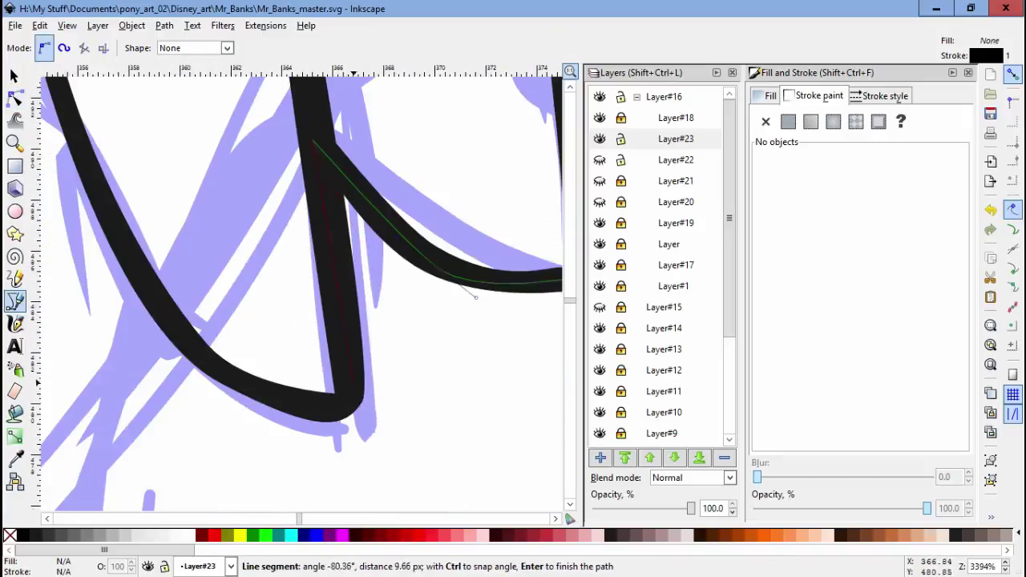
scroll(300, 293, "left", 5)
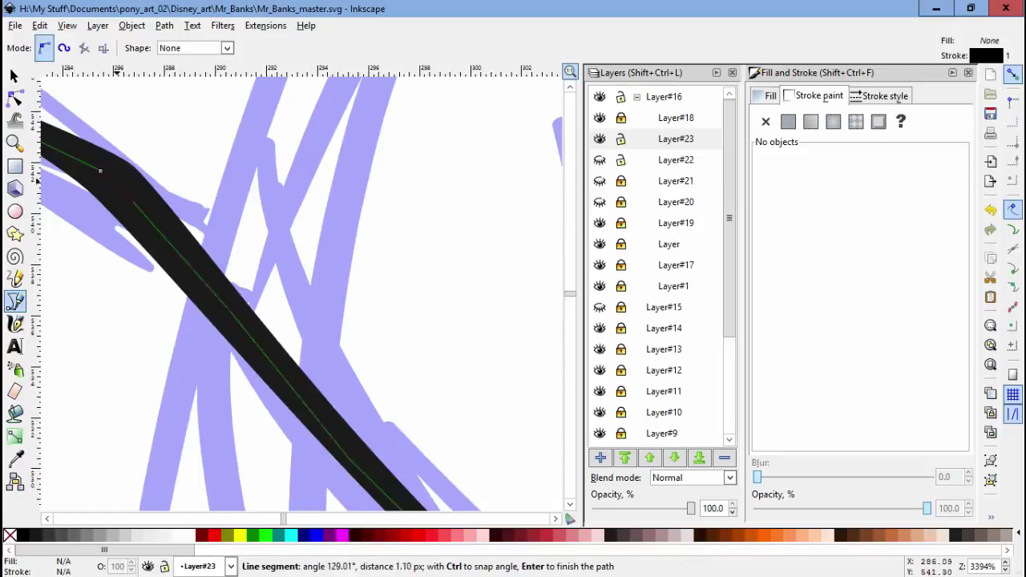
key("Return")
scroll(301, 293, "down", 5)
key("s")
scroll(296, 293, "up", 4)
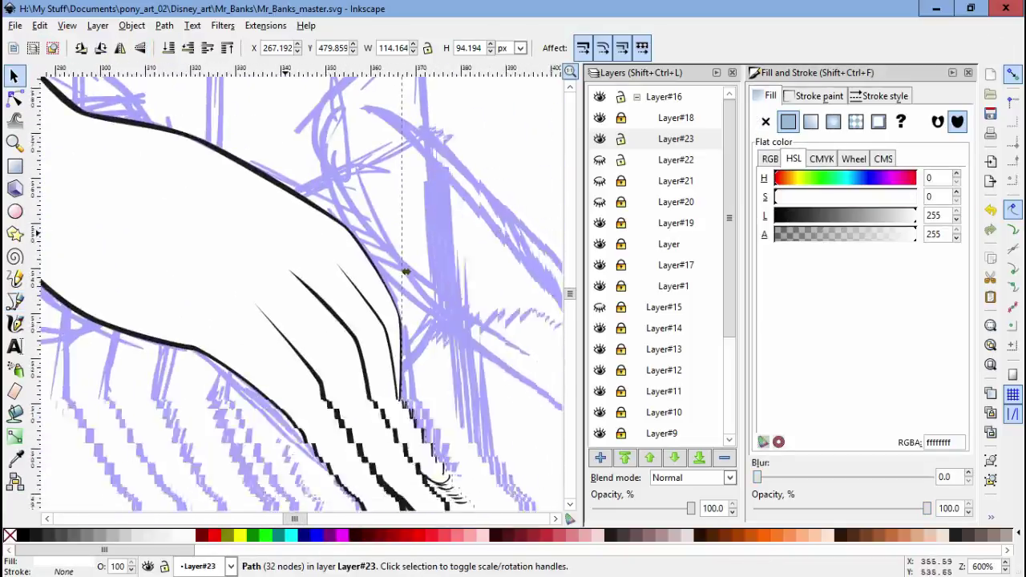
scroll(296, 293, "down", 5)
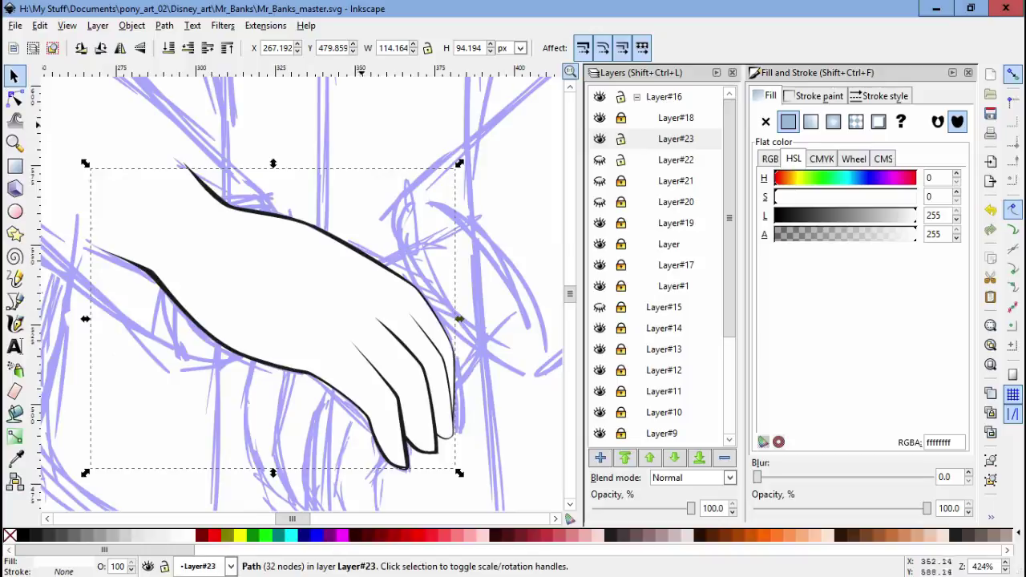
Step: Draw a closed sleeve-cuff shape around the front hand's wrist and fill it black without a stroke
scroll(362, 321, "up", 5)
scroll(362, 320, "down", 5)
key("b")
left_click(179, 408)
left_click(273, 454)
left_click(437, 336)
left_click(325, 191)
left_click(154, 273)
left_click(75, 372)
key("Return")
scroll(75, 373, "up", 4)
scroll(107, 280, "down", 5)
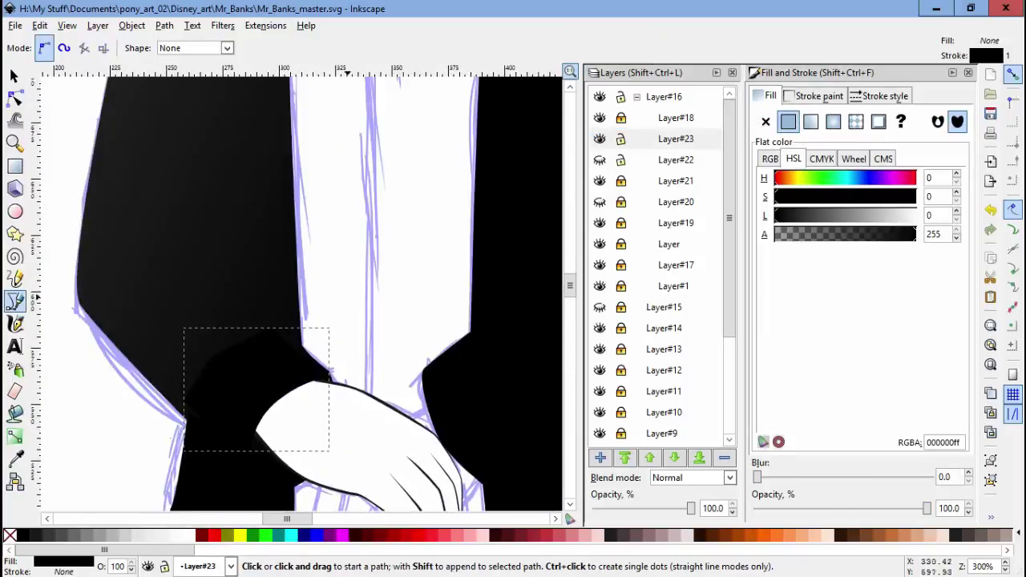
Step: Show the hidden jacket and vest layers and save the document
key("s")
key("Escape")
key("5")
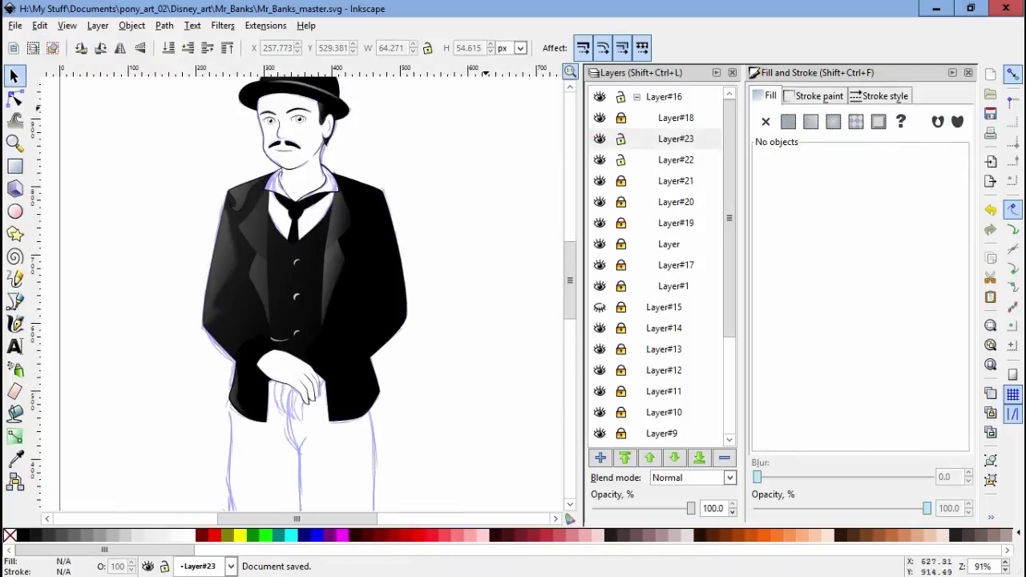
key("5")
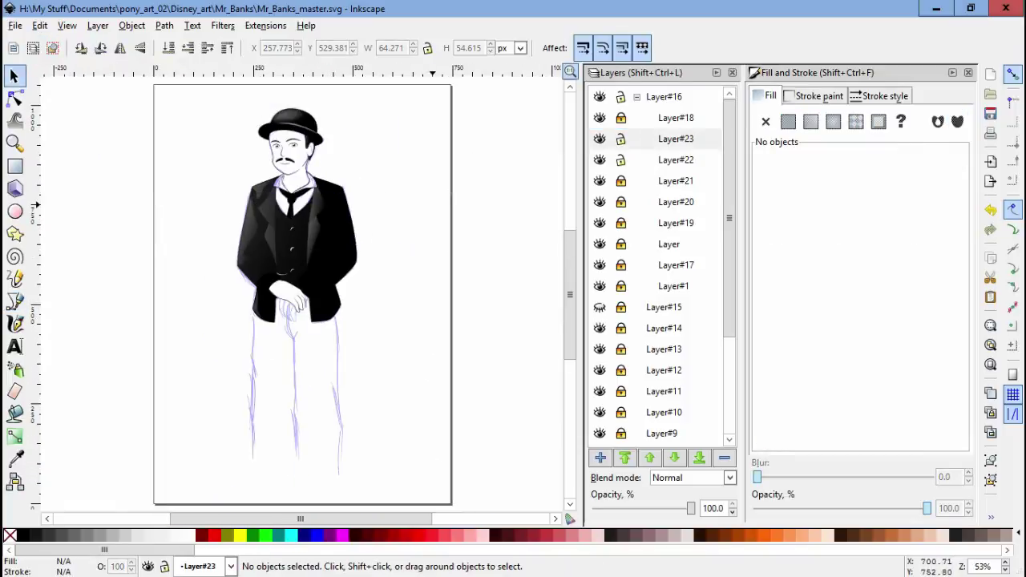
Step: Add Layer#24 below Layer#23, hide the jacket, vest and front hand layers, and trace the other hand's lower edge and first finger
key("shift+ctrl+n")
key("Return")
key("b")
scroll(375, 241, "up", 7)
left_click(375, 240)
left_click_drag(413, 186, 452, 183)
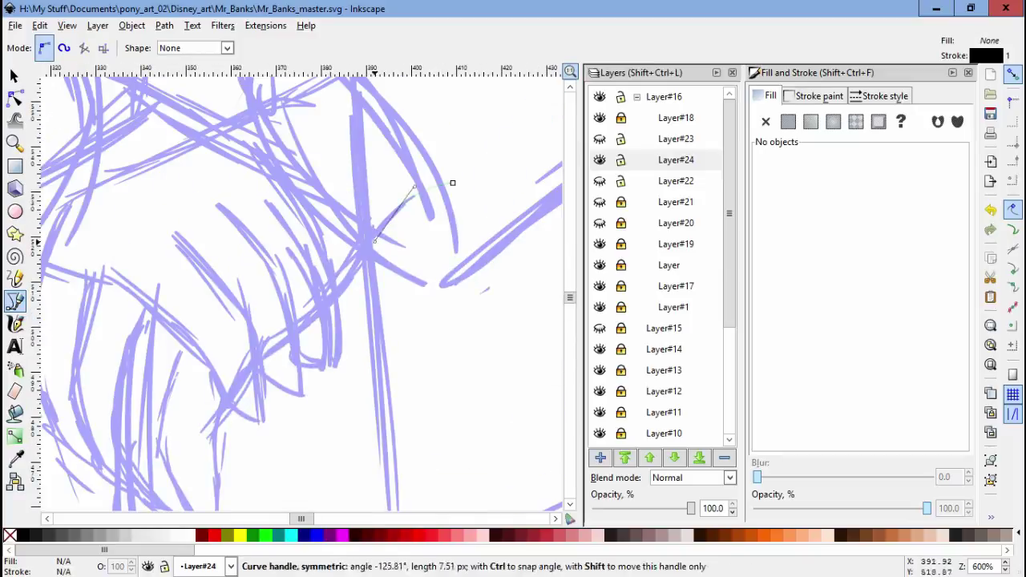
scroll(452, 182, "down", 3)
left_click_drag(288, 369, 308, 337)
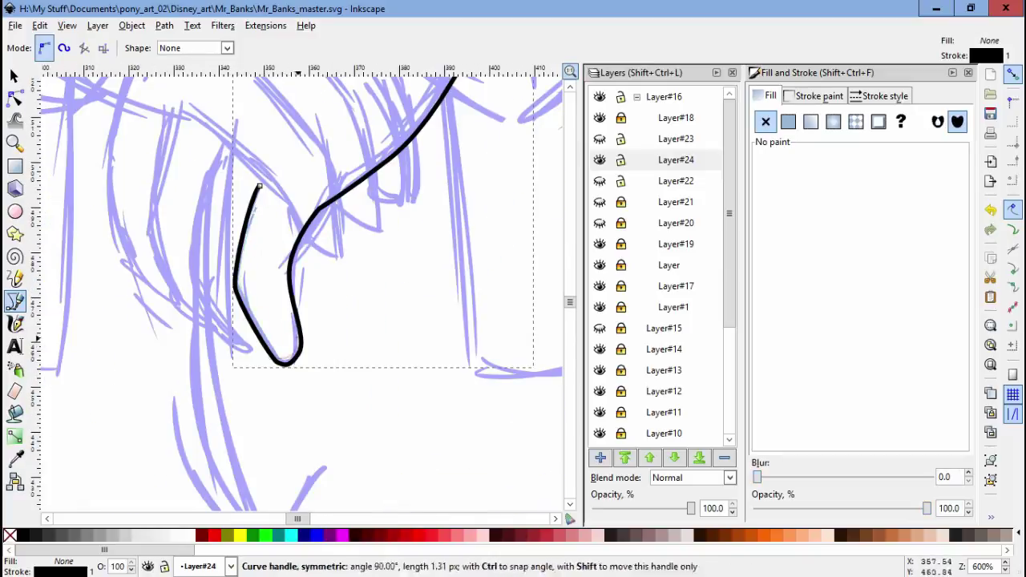
Step: Fill the rear hand's first finger outline black without a stroke and reshape its nodes into a line of varying width
scroll(300, 293, "up", 4)
scroll(215, 421, "up", 3)
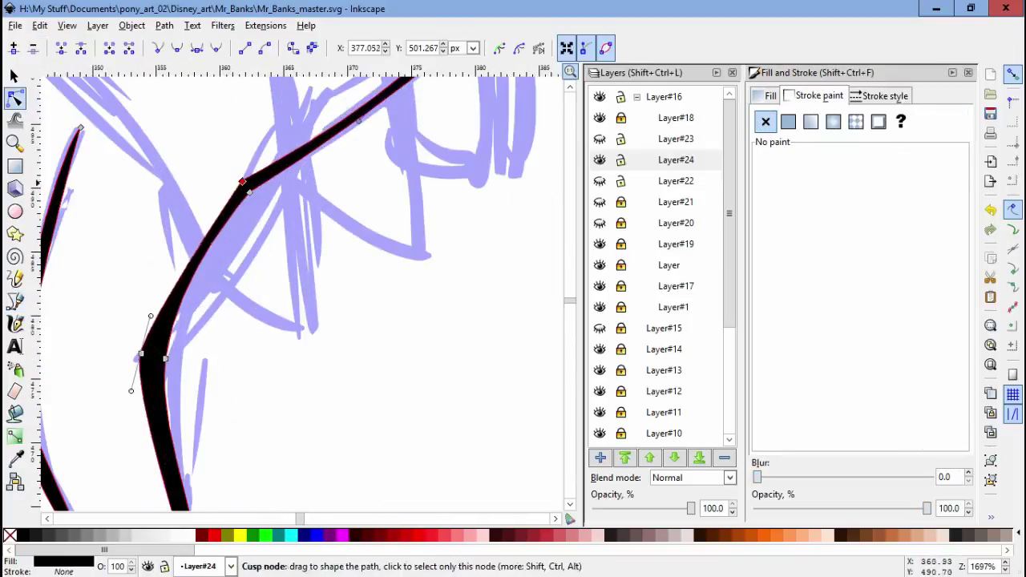
scroll(215, 421, "down", 5)
scroll(296, 289, "up", 3)
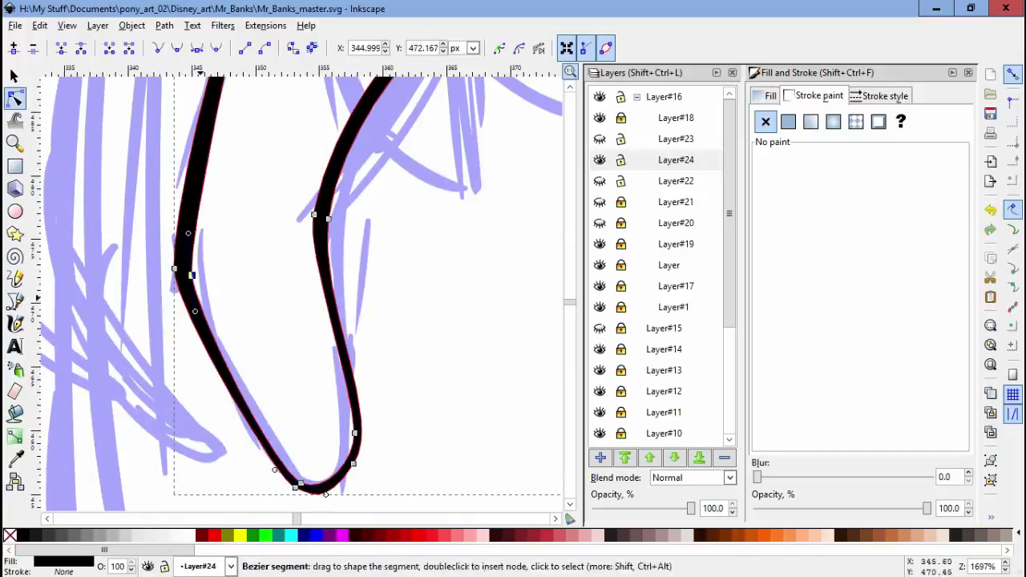
scroll(195, 311, "up", 3)
left_click_drag(274, 138, 204, 430)
scroll(275, 303, "down", 3)
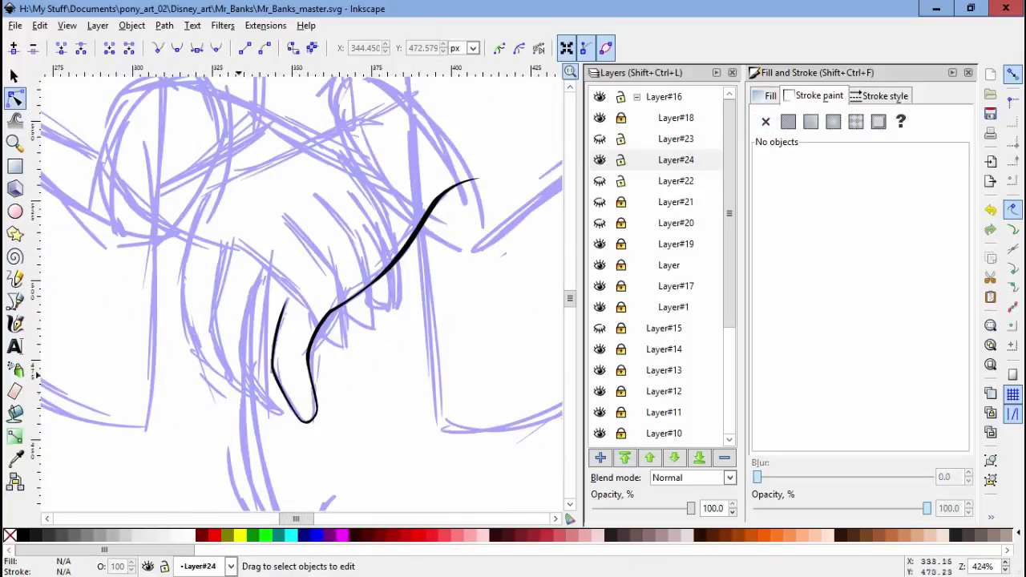
Step: Trace the rear hand's second finger as a thin closed shape ending against the first finger
key("b")
scroll(240, 280, "up", 3)
left_click_drag(164, 341, 240, 385)
scroll(206, 279, "up", 1)
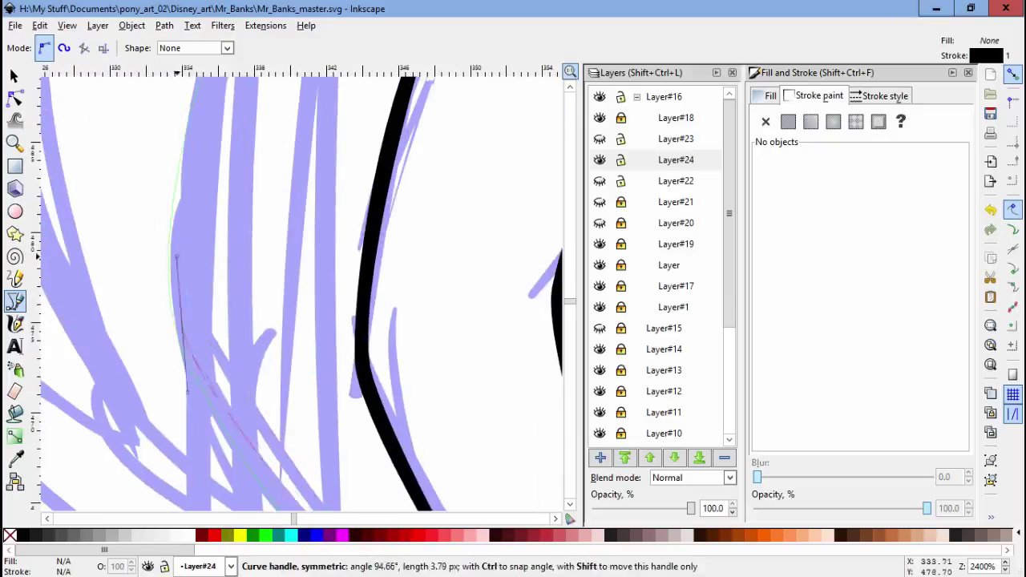
key("Return")
Step: Fill the rear hand's second finger outline black without a stroke and smooth its fingertip and side nodes
scroll(297, 288, "down", 2)
scroll(297, 289, "up", 2)
key("n")
left_click(290, 436)
scroll(325, 468, "up", 2)
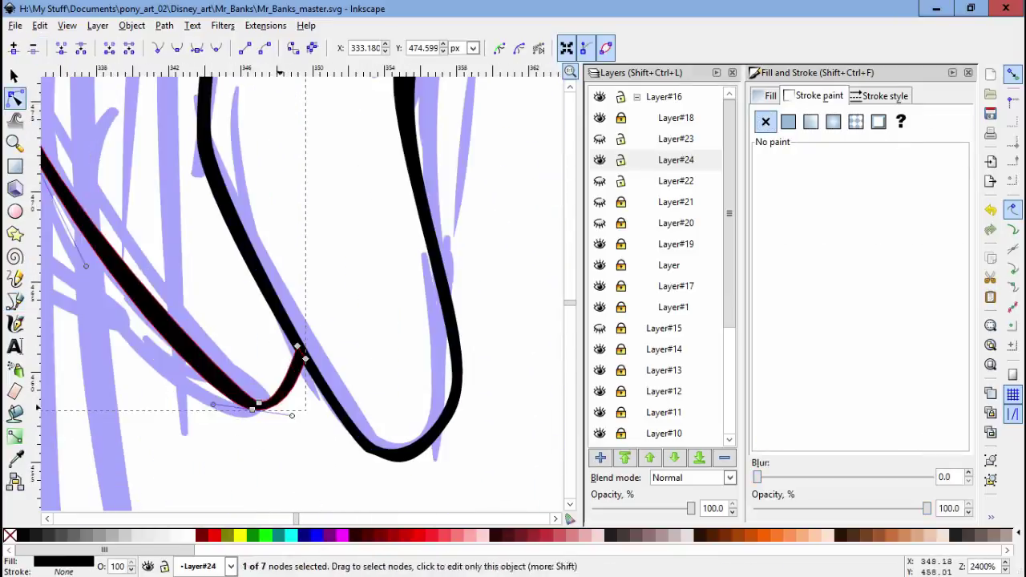
scroll(251, 401, "down", 2)
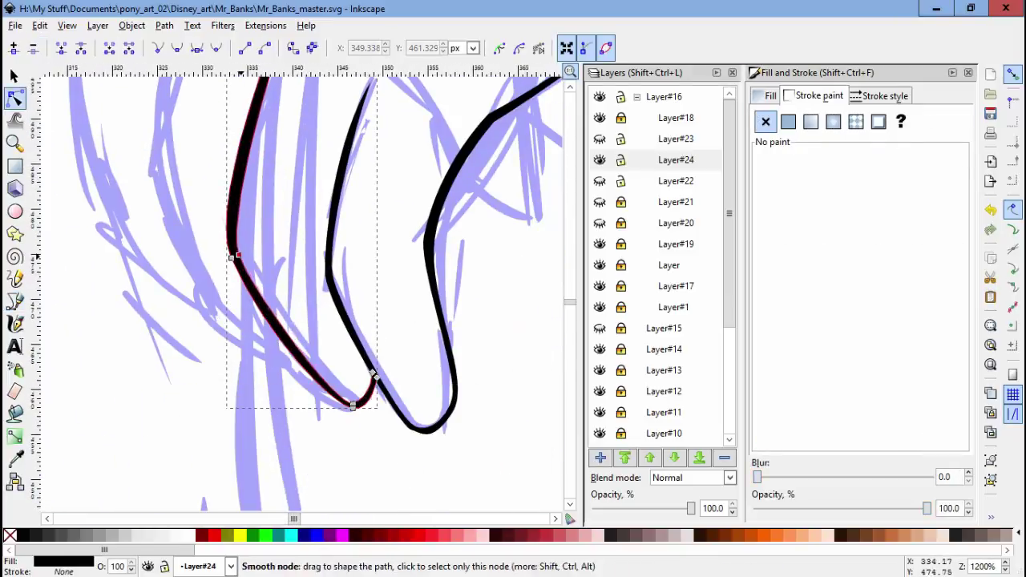
Step: Trace the rear hand's third finger, fill it black without a stroke and adjust its nodes to a tapered tip
scroll(346, 405, "left", 2)
key("b")
left_click_drag(241, 161, 264, 209)
left_click(310, 365)
key("n")
scroll(314, 362, "up", 2)
scroll(195, 260, "up", 3)
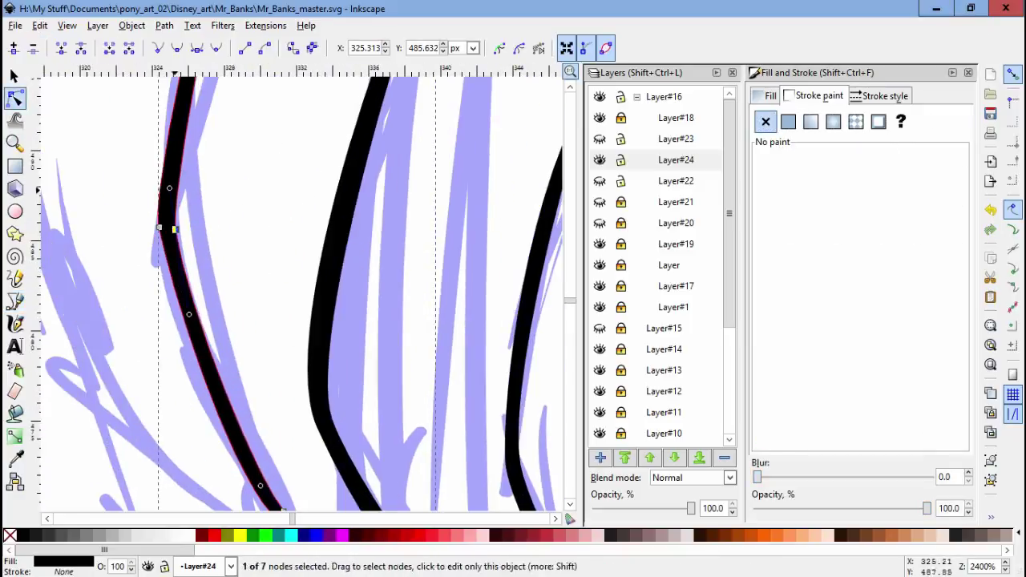
key("Escape")
scroll(300, 292, "down", 3)
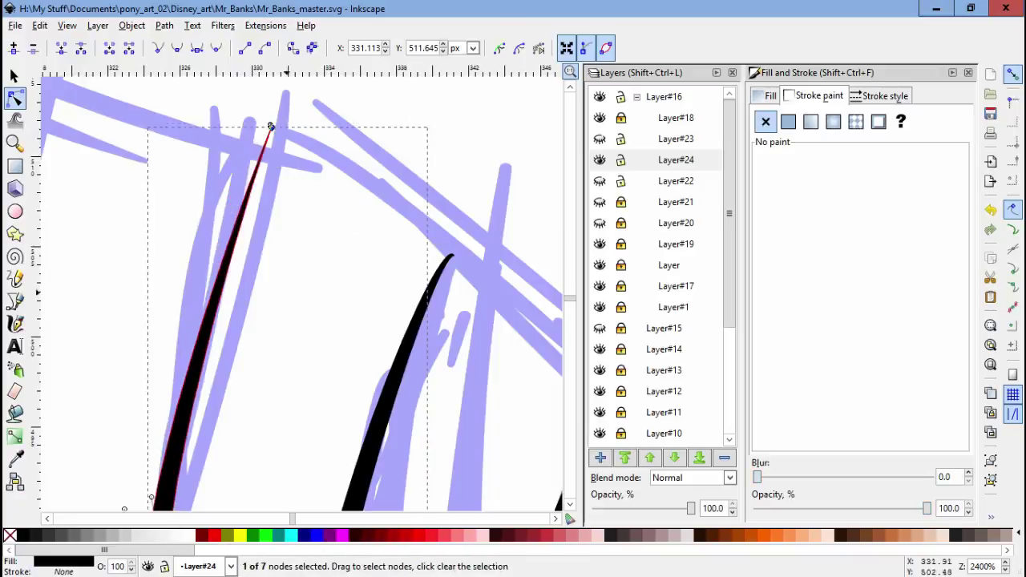
Step: Trace the rear hand's outer edge from the fingers up to the wrist as a thin closed shape with the Bezier tool
scroll(263, 309, "up", 1)
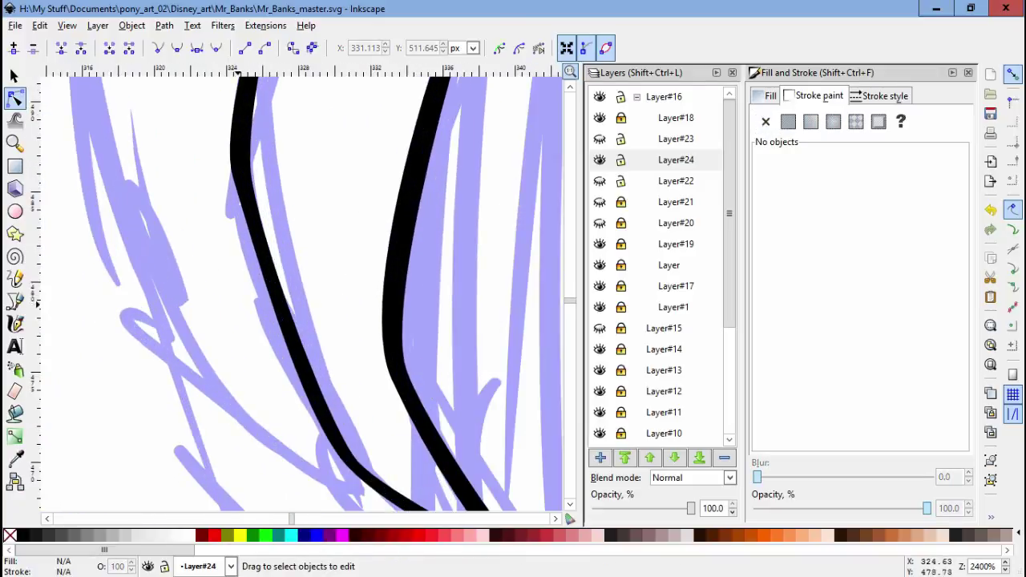
key("b")
left_click(241, 320)
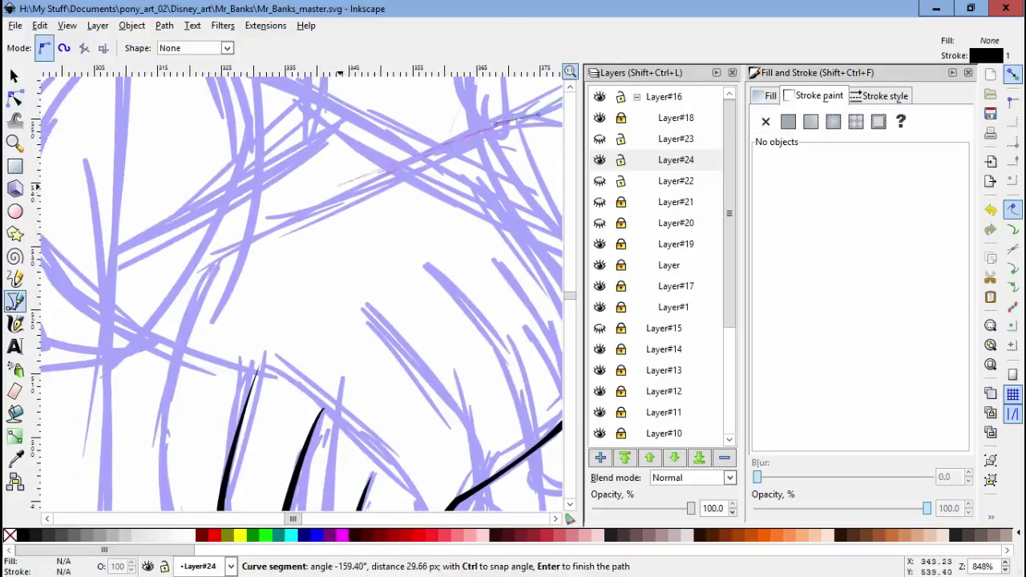
scroll(320, 361, "up", 2)
left_click(392, 463)
left_click_drag(237, 407, 240, 344)
scroll(240, 345, "down", 9)
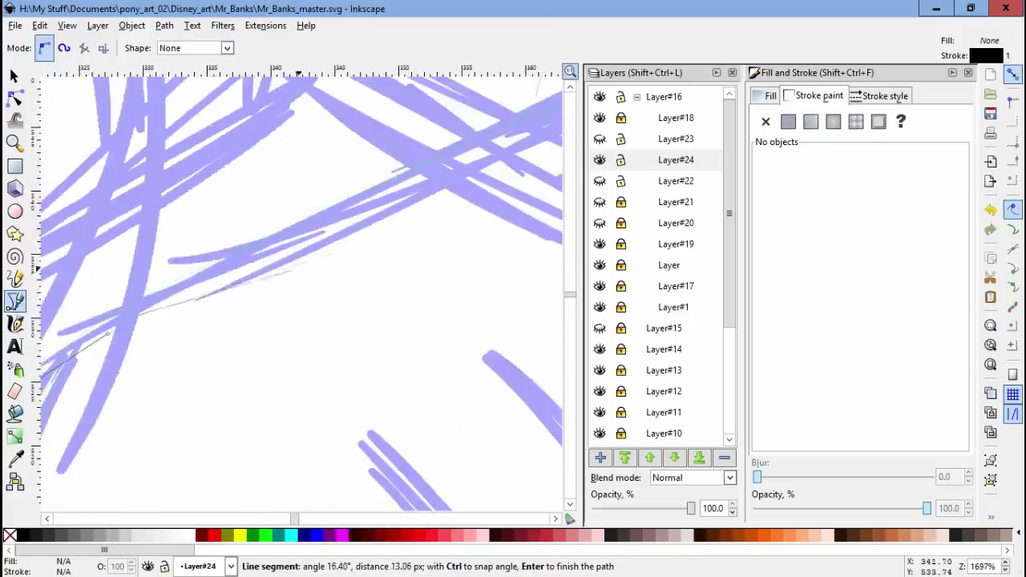
scroll(519, 118, "up", 4)
left_click(519, 118)
Step: Fill the rear hand's outer edge shape black without a stroke and reshape its nodes into a tapering line
key("n")
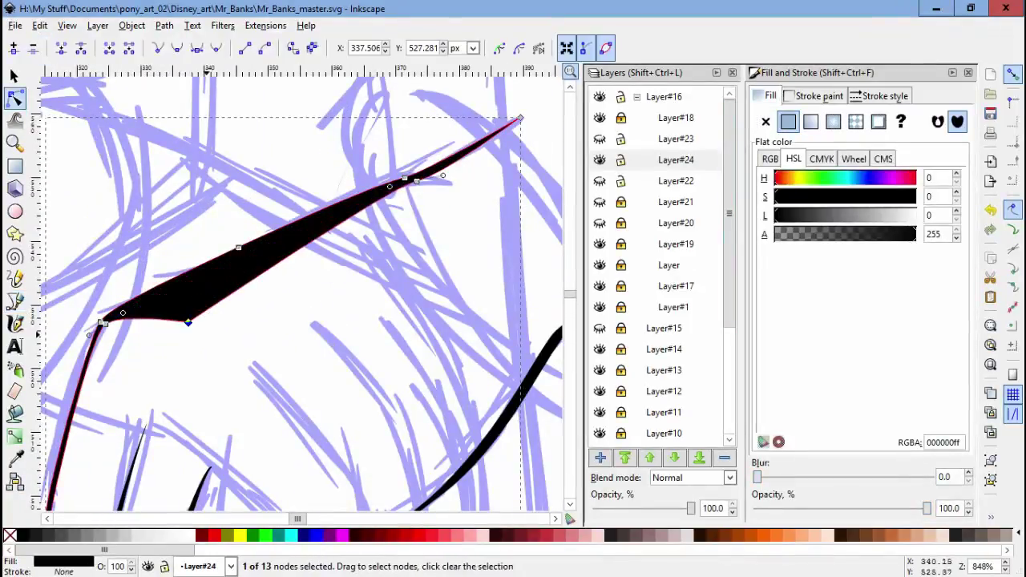
scroll(245, 254, "down", 5)
key("Escape")
scroll(245, 254, "up", 4)
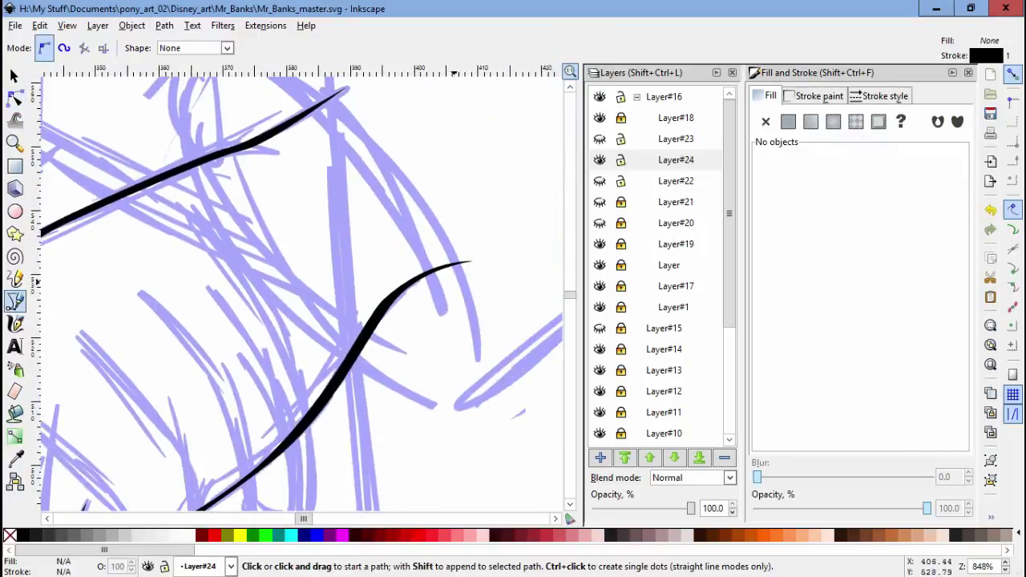
Step: Trace the whole rear hand along the middle of its ink lines and fill the shape white behind them
scroll(469, 281, "up", 3)
left_click(471, 261)
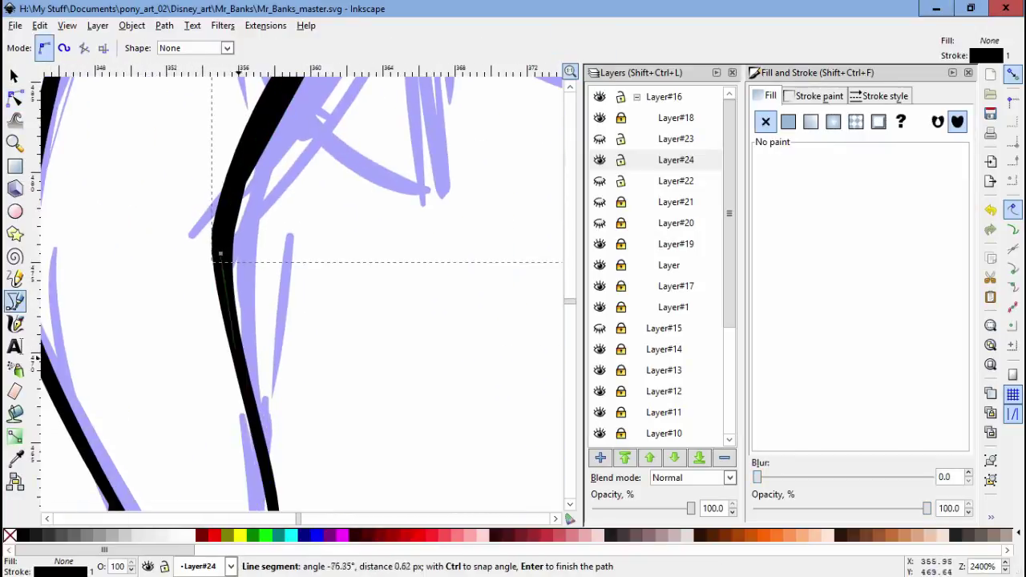
scroll(340, 321, "up", 10)
scroll(341, 321, "left", 5)
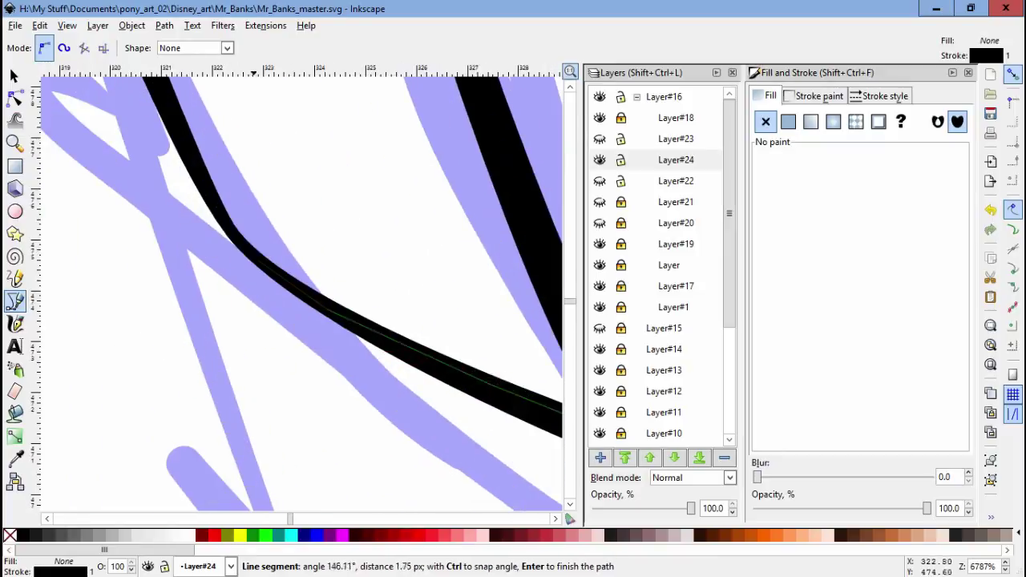
scroll(305, 289, "up", 8)
scroll(304, 289, "right", 2)
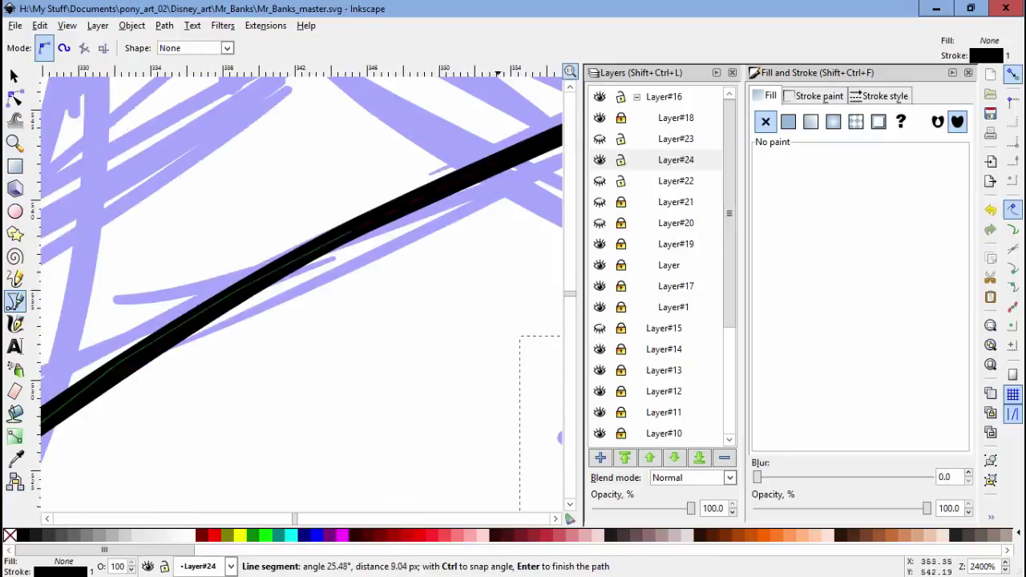
scroll(454, 303, "down", 3)
key("space")
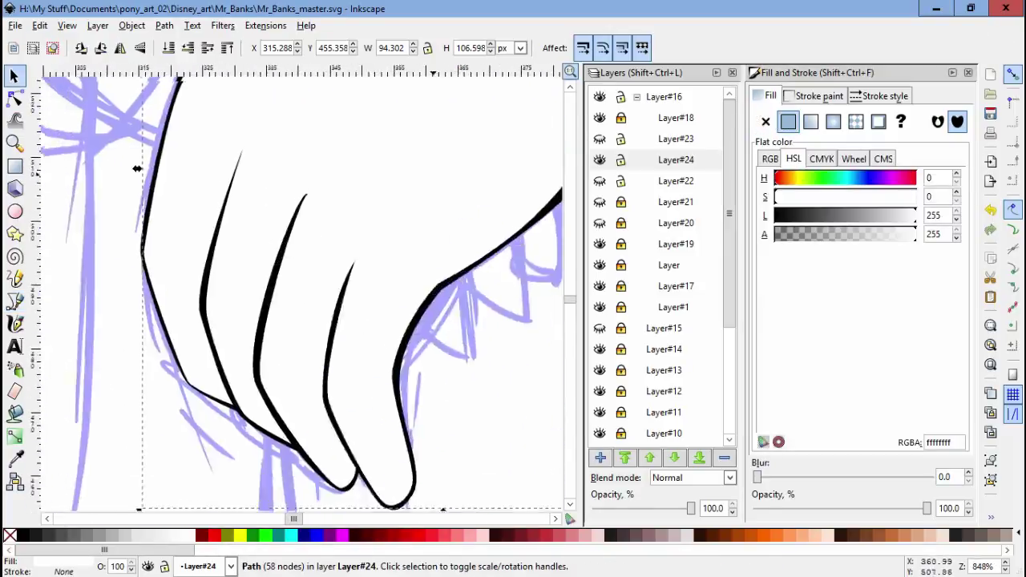
Step: Trace the shirt cuff around the rear hand's wrist, fill it white with a black stroke and reshape its nodes
left_click(194, 173)
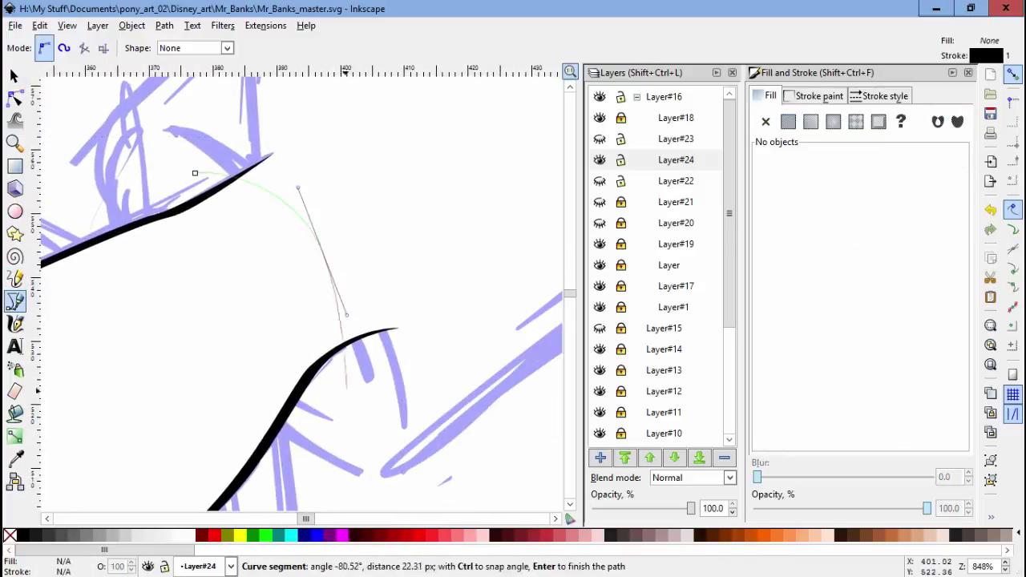
key("Return")
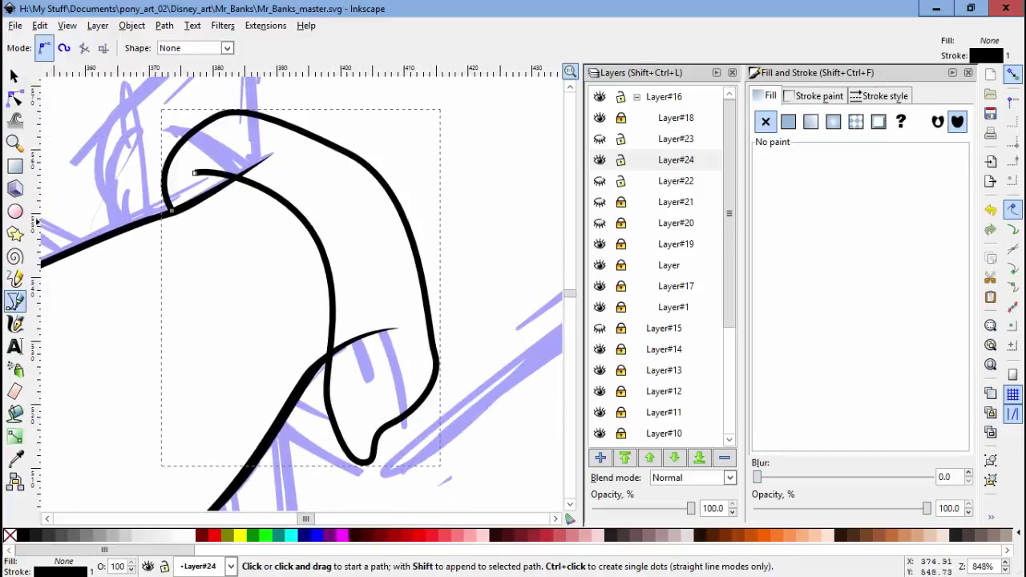
key("n")
key("b")
key("n")
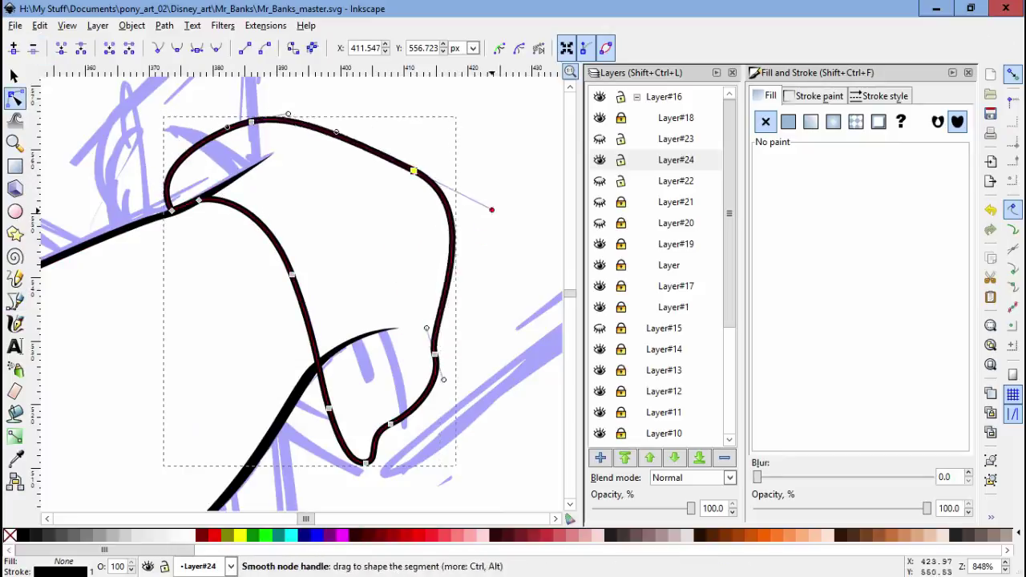
left_click_drag(457, 251, 481, 336)
key("Escape")
key("b")
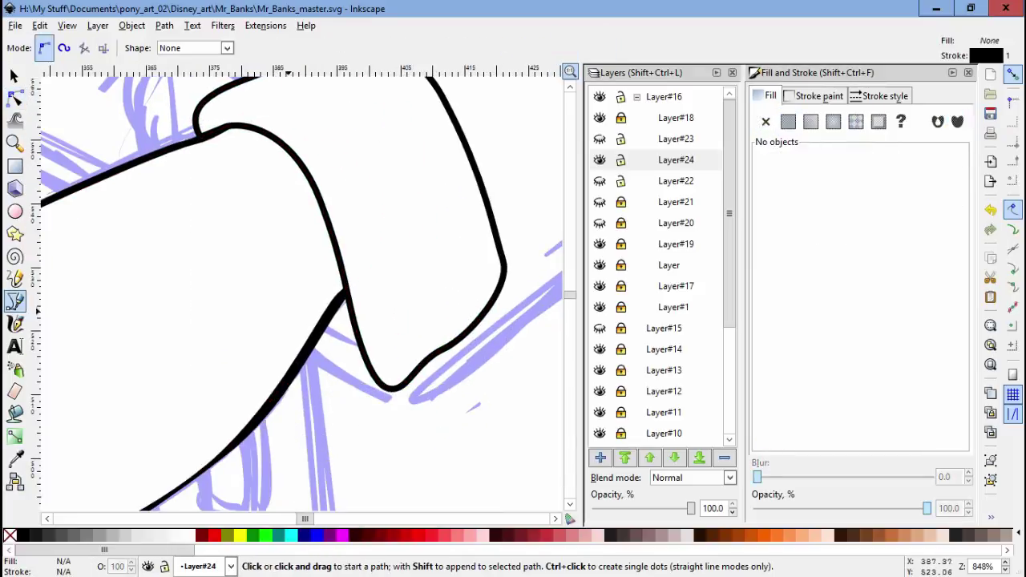
Step: Trace the small inner side of the rear cuff below the wrist and place it behind the cuff
key("Return")
key("s")
key("Delete")
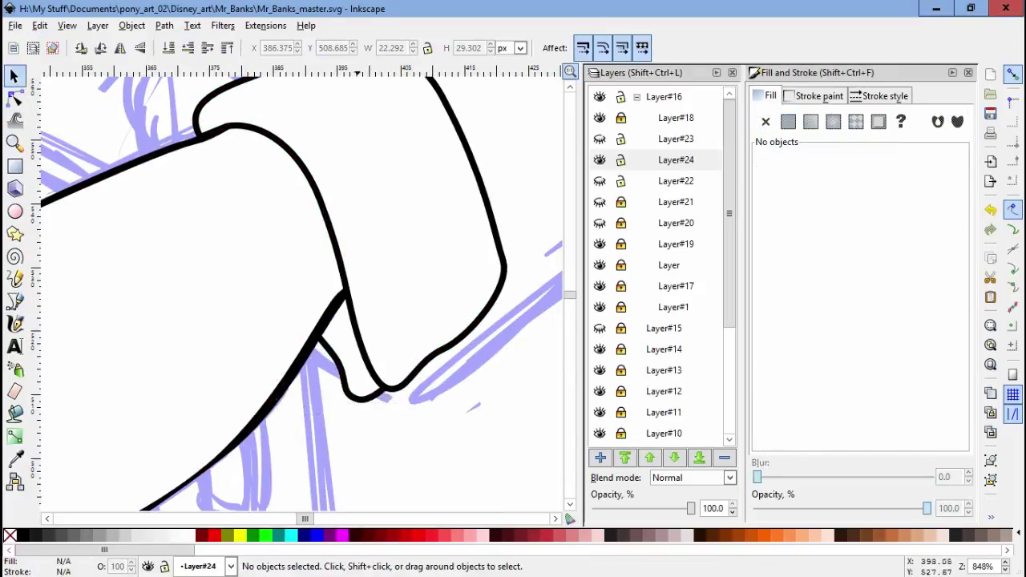
Step: Trace a closed shape for the sleeve end around the rear cuff and fill it white without a stroke
key("b")
scroll(297, 289, "up", 5)
scroll(297, 289, "right", 2)
scroll(296, 288, "up", 3)
left_click(286, 80)
left_click(377, 339)
left_click(390, 252)
key("n")
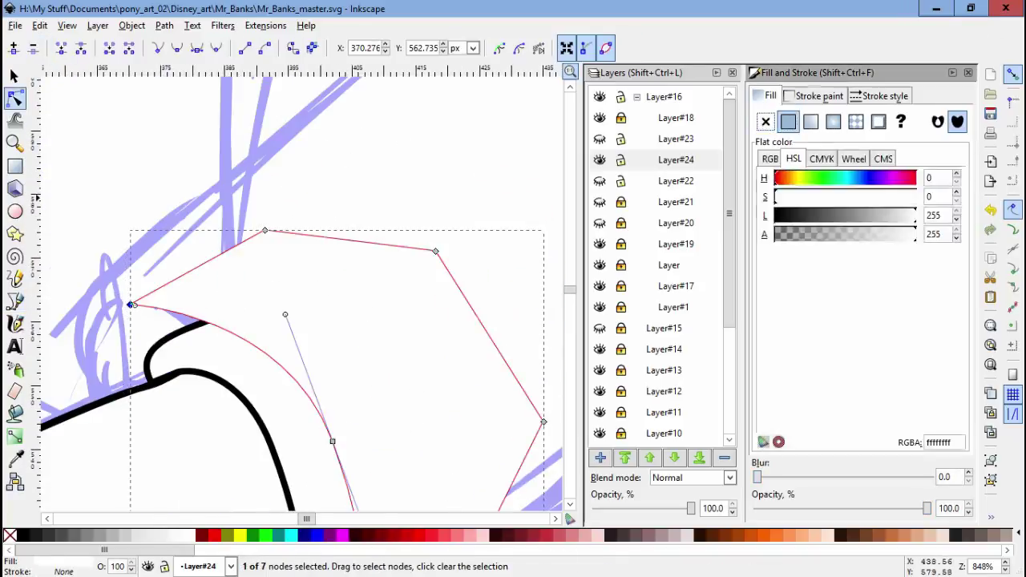
Step: Reshape the nodes of the rear sleeve end where it meets the cuff
key("Escape")
key("minus")
key("minus")
key("minus")
key("minus")
key("plus")
key("plus")
key("plus")
left_click(336, 321)
left_click_drag(336, 345, 300, 401)
key("Escape")
key("minus")
key("minus")
key("minus")
key("minus")
Step: Make Layer#23 visible and active for the front hand, with Layers #24, #22, #21 and #20 hidden
left_click(599, 139)
left_click(600, 180)
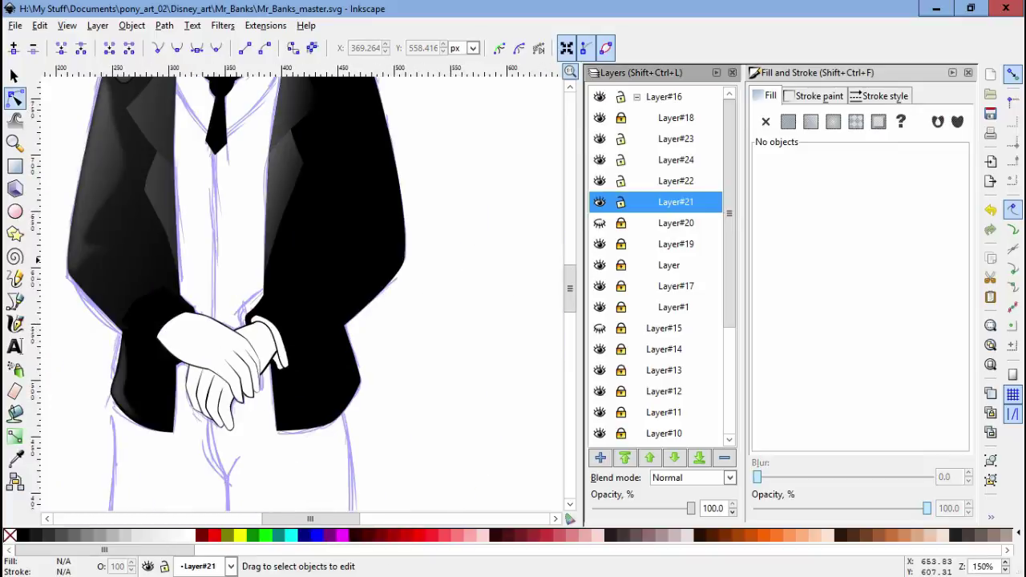
left_click(621, 202)
left_click(599, 223)
left_click(599, 160)
left_click(599, 180)
left_click(600, 202)
left_click(676, 138)
left_click(600, 223)
Step: Trace the front hand's shirt cuff as a closed shape curving around the wrist over the black sleeve end
key("plus")
key("plus")
key("plus")
key("plus")
key("plus")
left_click(354, 186)
key("b")
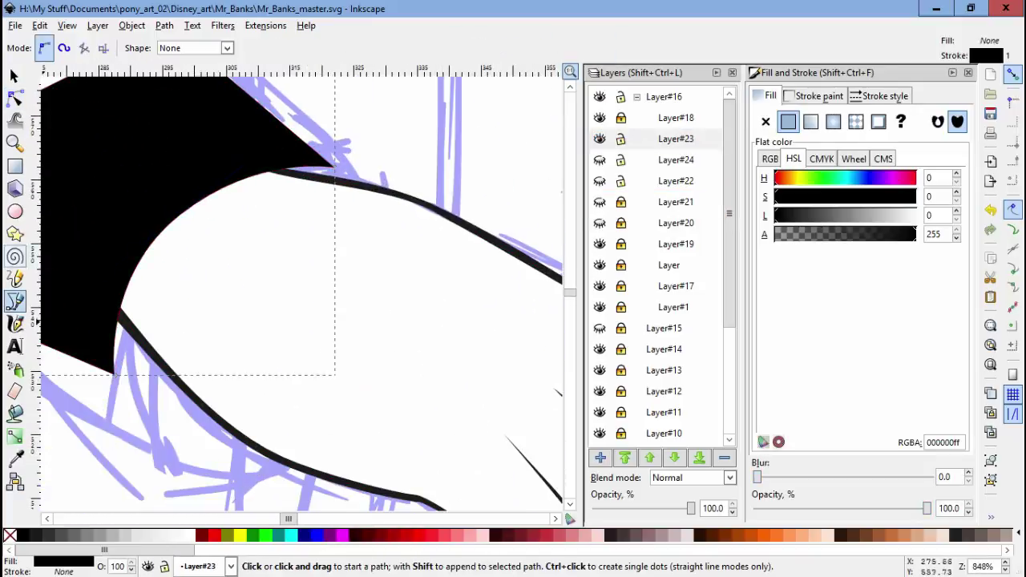
left_click(353, 186)
scroll(354, 186, "up", 2)
left_click(179, 166)
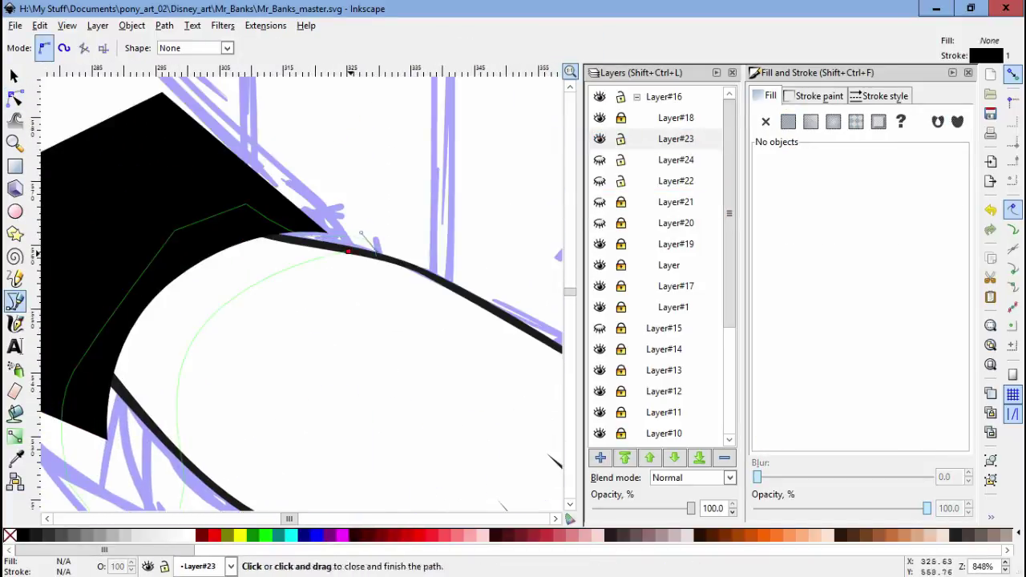
key("Return")
Step: Give the front cuff a white fill with a black outline and adjust its nodes around the wrist
key("n")
key("s")
key("n")
scroll(196, 241, "right", 3)
left_click(211, 152)
Step: Trace the small inner side of the front cuff below the wrist and send it behind the hand
key("b")
left_click_drag(179, 361, 97, 373)
left_click(154, 160)
left_click(229, 213)
key("Return")
key("s")
key("End")
key("n")
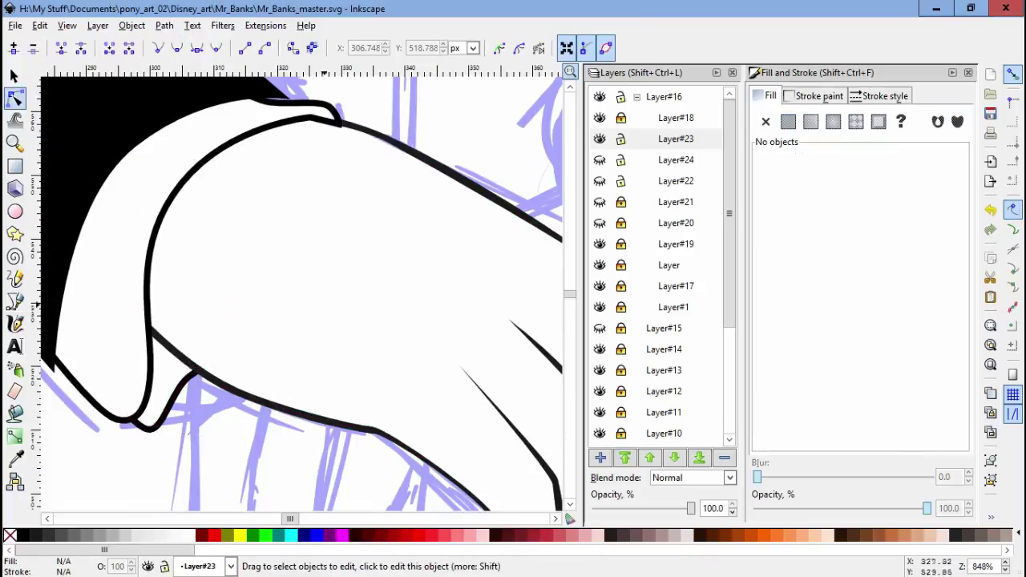
Step: Show all the hand and jacket layers again, lock them and add a new layer directly above Layer#19
scroll(301, 292, "down", 6, "ctrl")
scroll(300, 292, "down", 5)
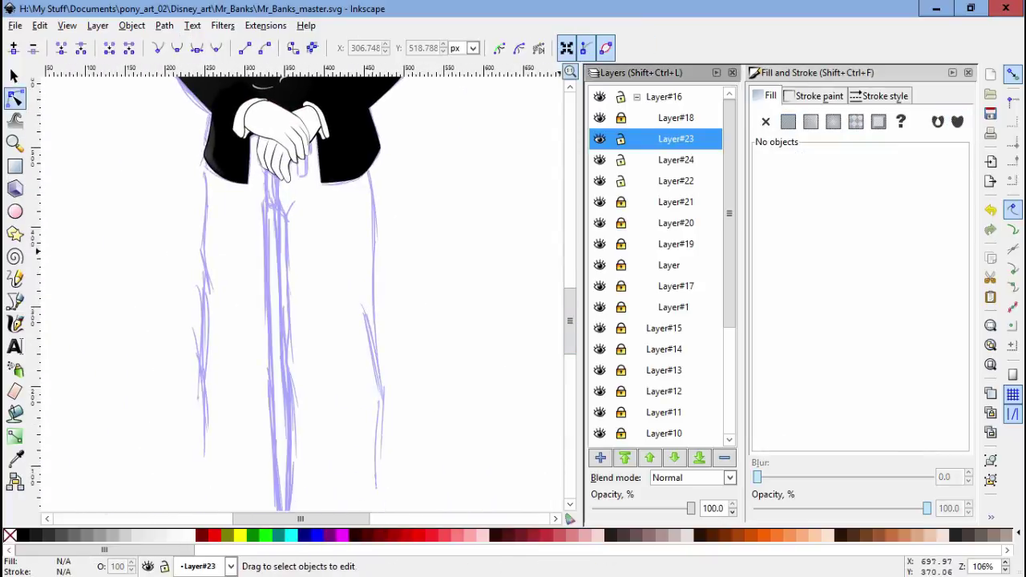
key("shift+ctrl+n")
key("Return")
key("b")
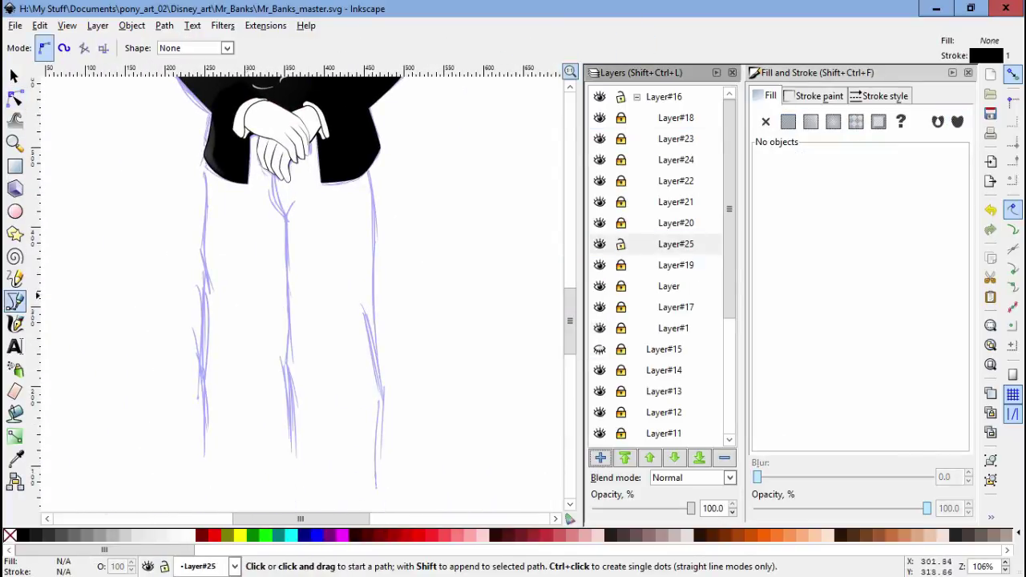
Step: Save the drawing and keep the new layer above Layer#19 visible and active
key("5")
key("ctrl+s")
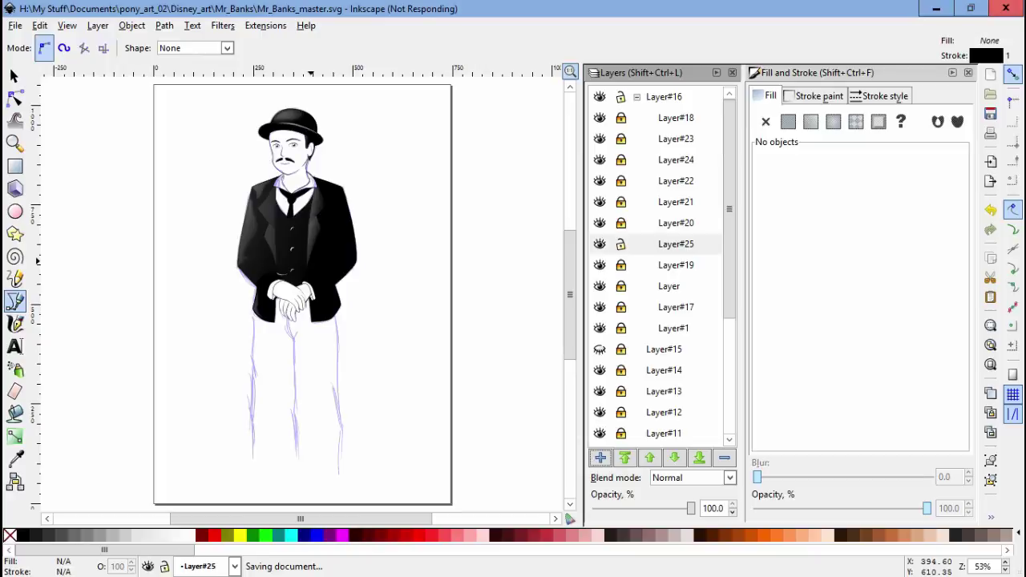
left_click(600, 243)
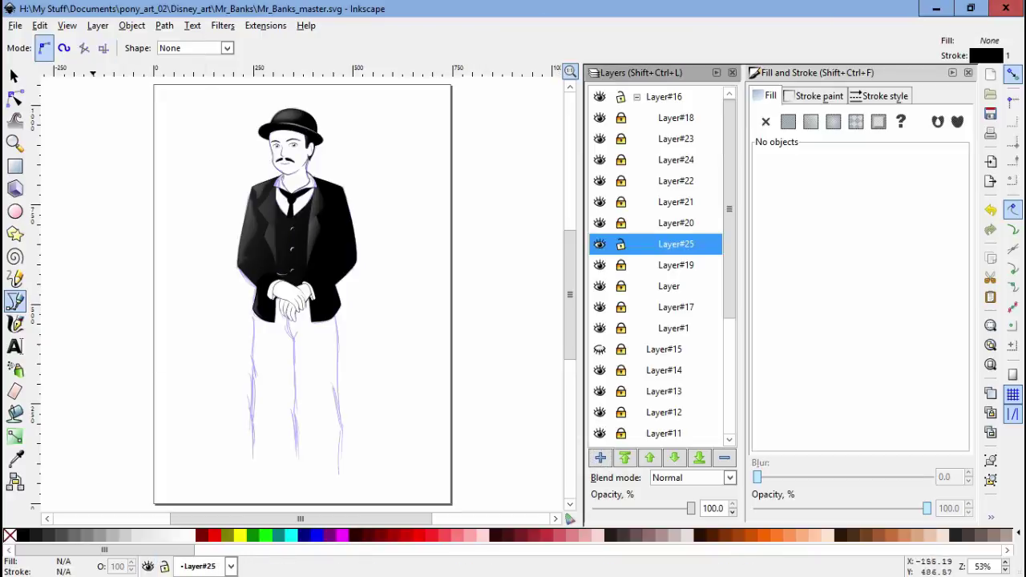
Step: Trace both trouser legs from the jacket hem to the ankles as one closed shape, filled grey 6f6f6f without a stroke
scroll(275, 383, "up", 3)
left_click(218, 186)
scroll(221, 299, "up", 3)
left_click_drag(213, 346, 213, 365)
key("5")
scroll(254, 369, "up", 3)
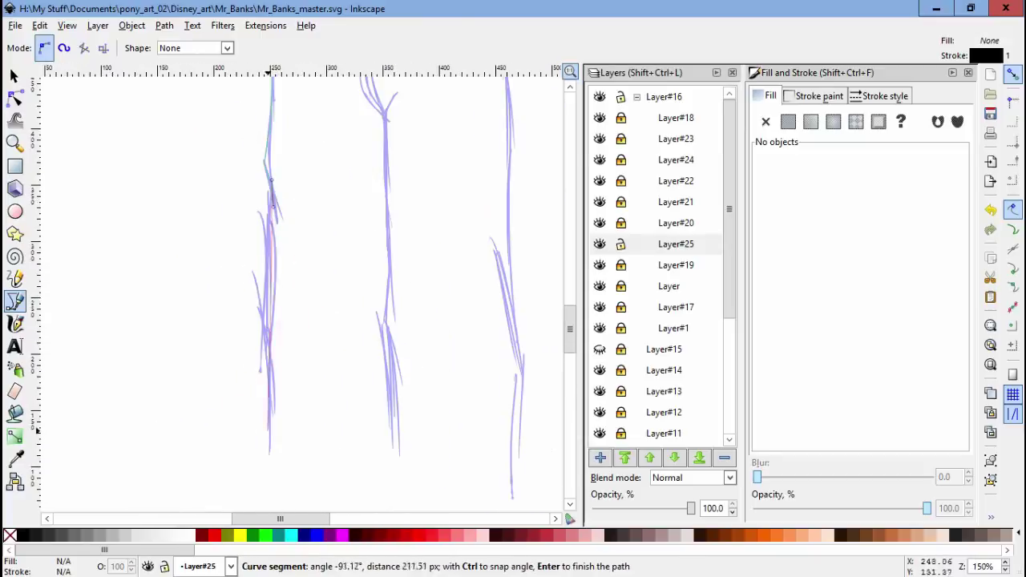
left_click(253, 408)
left_click_drag(372, 442, 373, 443)
scroll(372, 442, "up", 5)
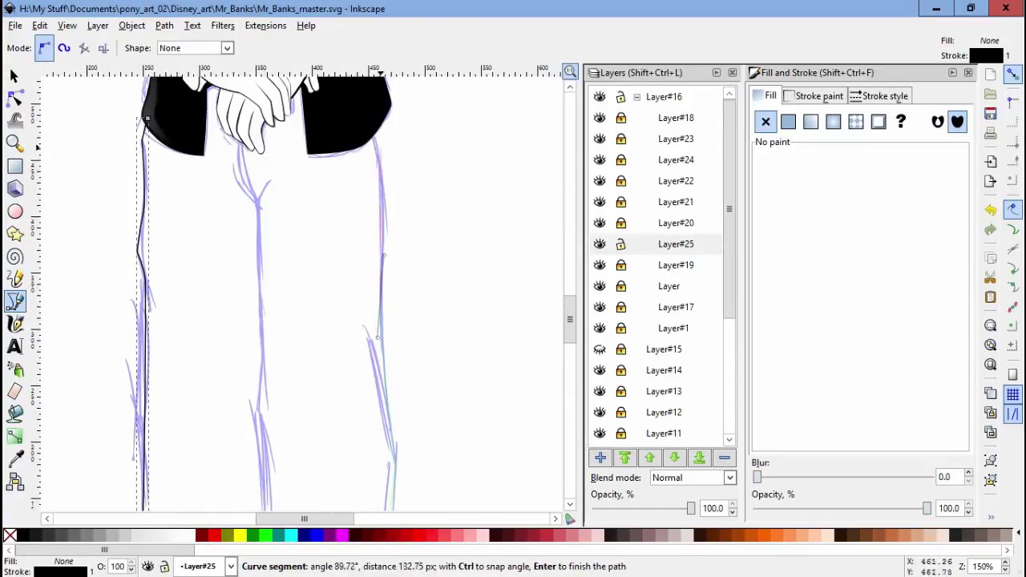
key("Return")
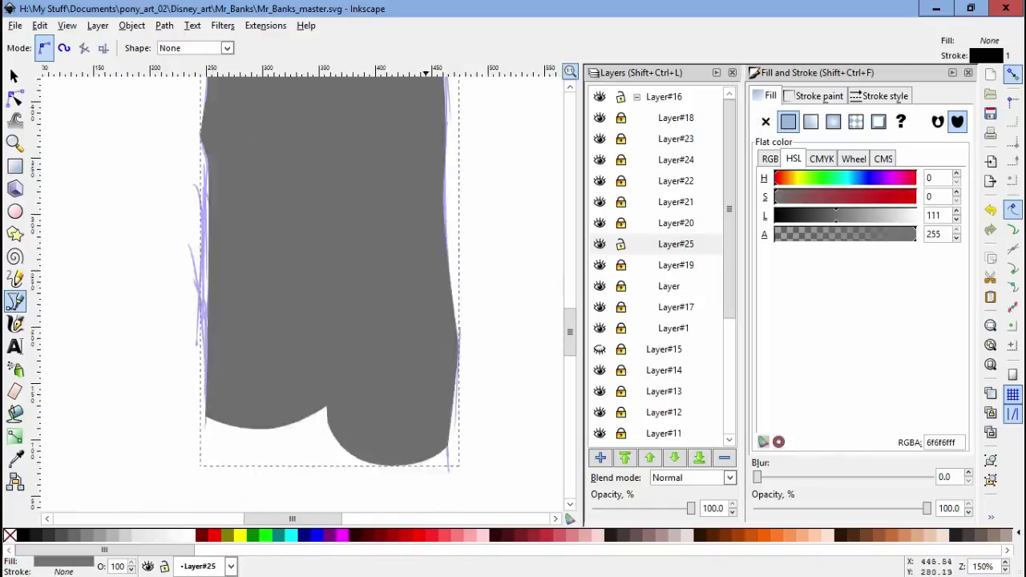
Step: Refine the nodes along the trousers' outer edge and rounded hems
key("space")
scroll(343, 292, "down", 2)
key("n")
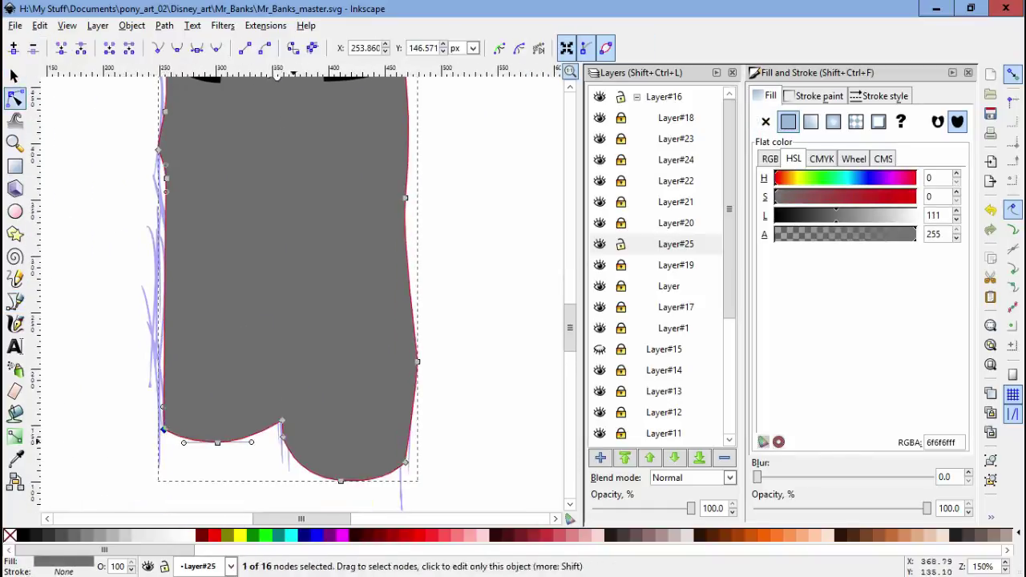
Step: Add a new layer above the trousers layer and reduce the trousers layer's opacity to 76.2%
key("ctrl+shift+n")
key("Return")
left_click(224, 373)
scroll(224, 372, "up", 1)
key("b")
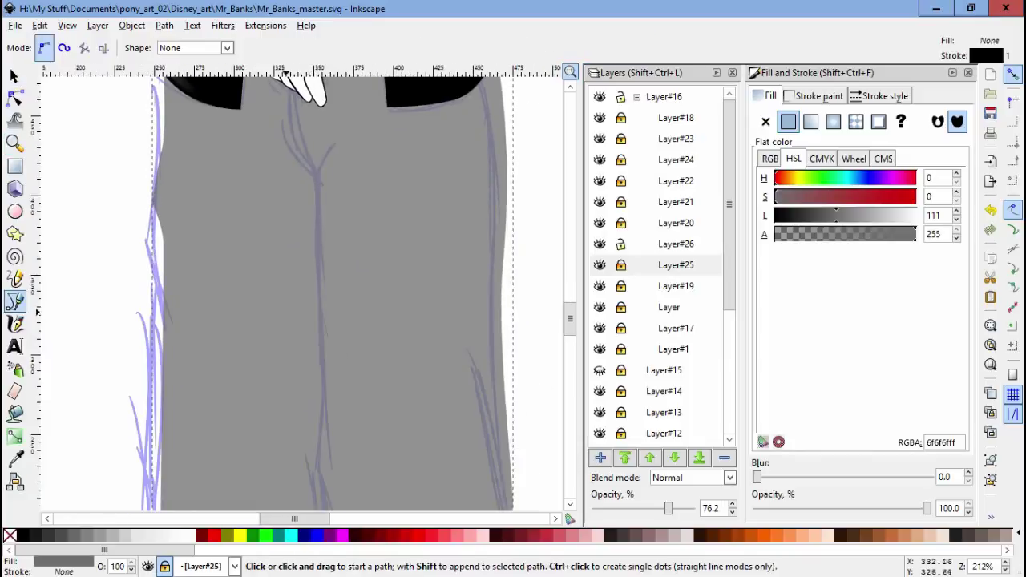
left_click(275, 336)
left_click(676, 243)
left_click(214, 322)
left_click(171, 201)
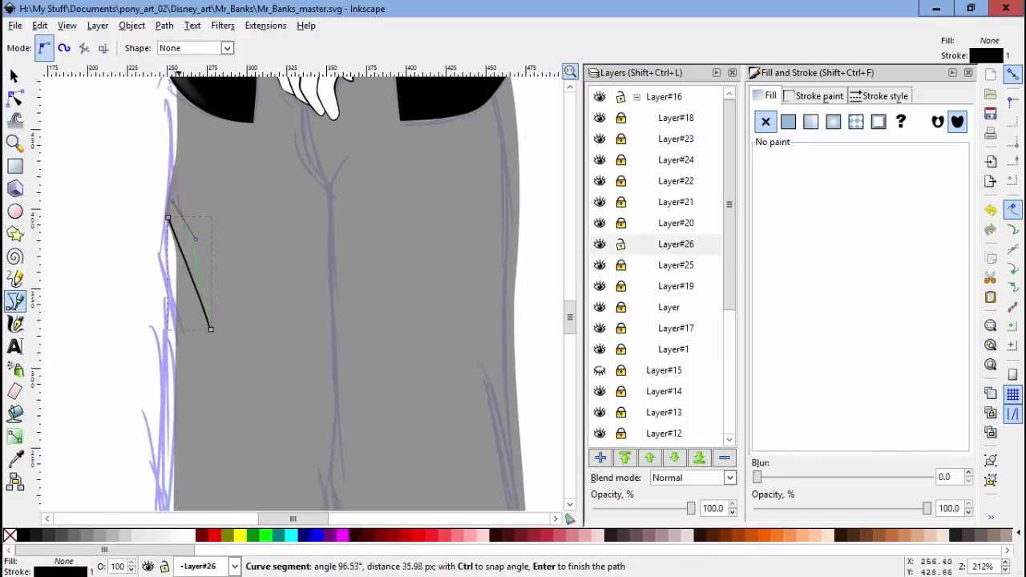
left_click(213, 322)
scroll(340, 270, "down", 4)
key("5")
key("Escape")
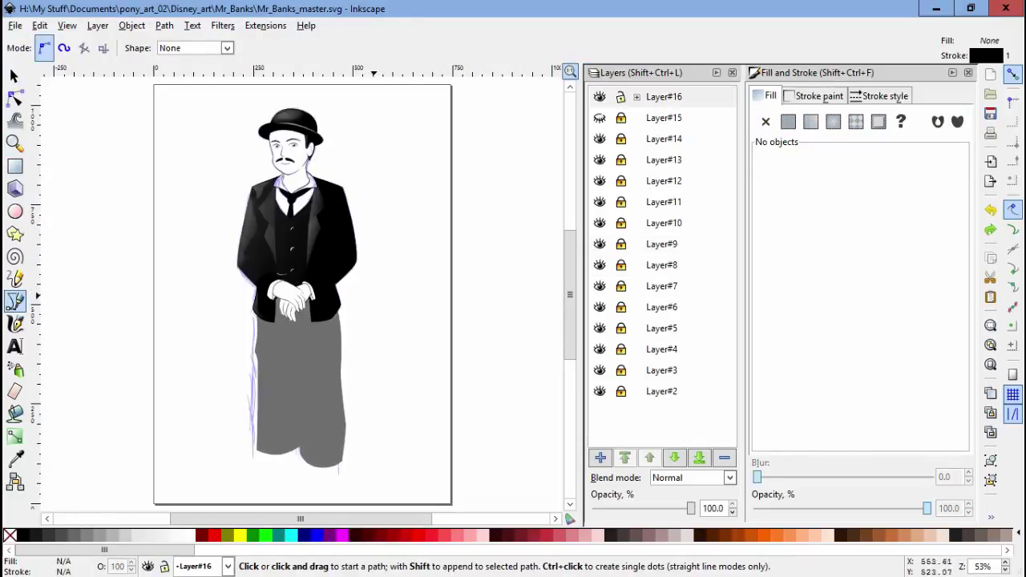
Step: Lower the trousers layer's opacity so the sketch shows through and make Layer#26 the active layer
left_click(636, 96)
left_click(675, 244)
scroll(267, 368, "up", 5)
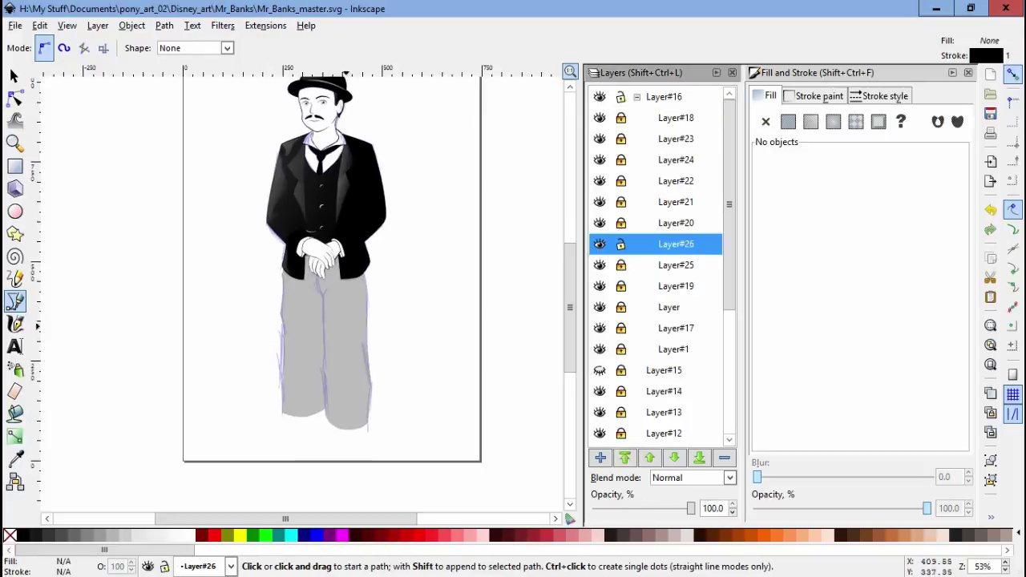
Step: Trace the trousers' outer edge on the viewer's left from the jacket hem down to the thigh fold as a thin shape
scroll(267, 321, "up", 2)
left_click(238, 170)
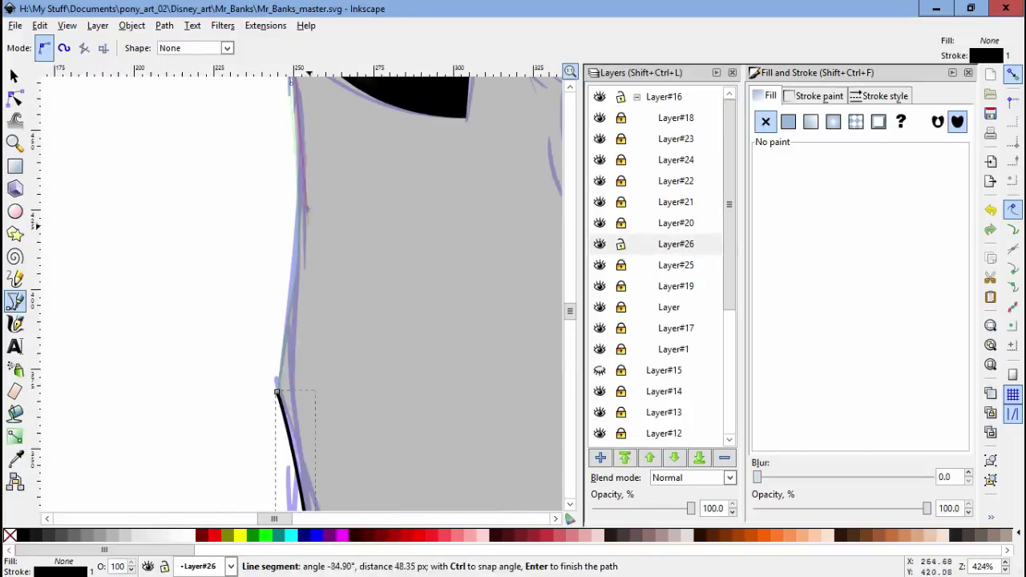
left_click(275, 343)
scroll(275, 343, "down", 3)
Step: Trace the same trouser edge below the thigh fold, fill it black without a stroke and adjust its upper nodes
left_click(359, 114)
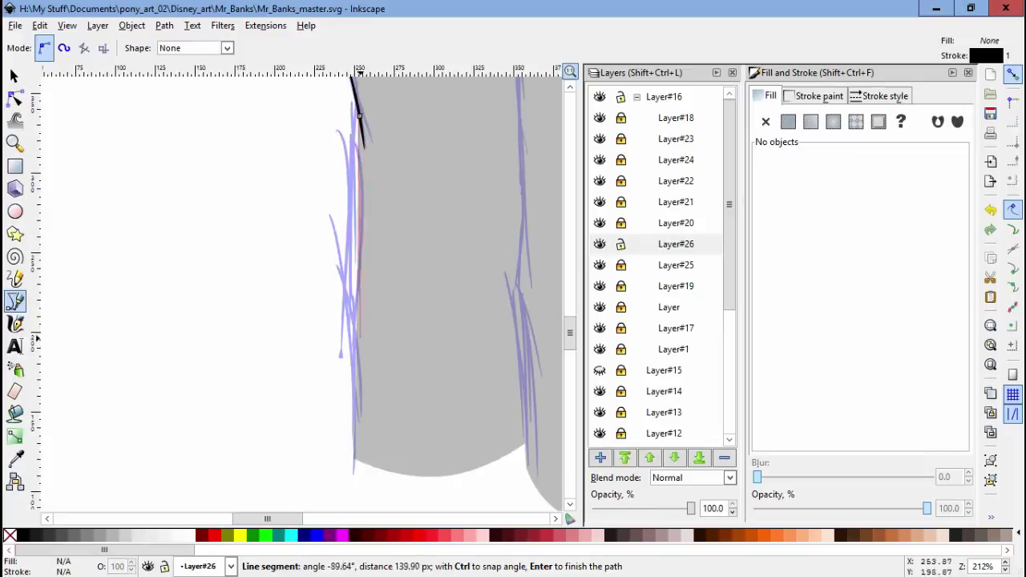
key("Return")
key("n")
scroll(332, 294, "up", 2)
left_click(339, 197)
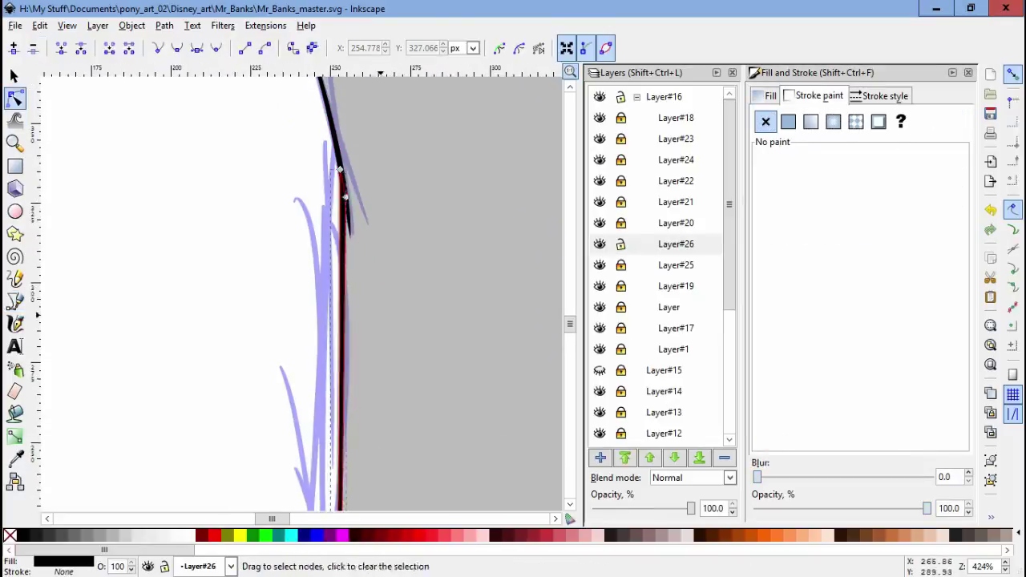
Step: Trace the fold line curving from beneath the hands down to the trousers' fork as a thin black shape
key("Escape")
scroll(339, 197, "down", 3)
scroll(453, 153, "up", 2)
key("b")
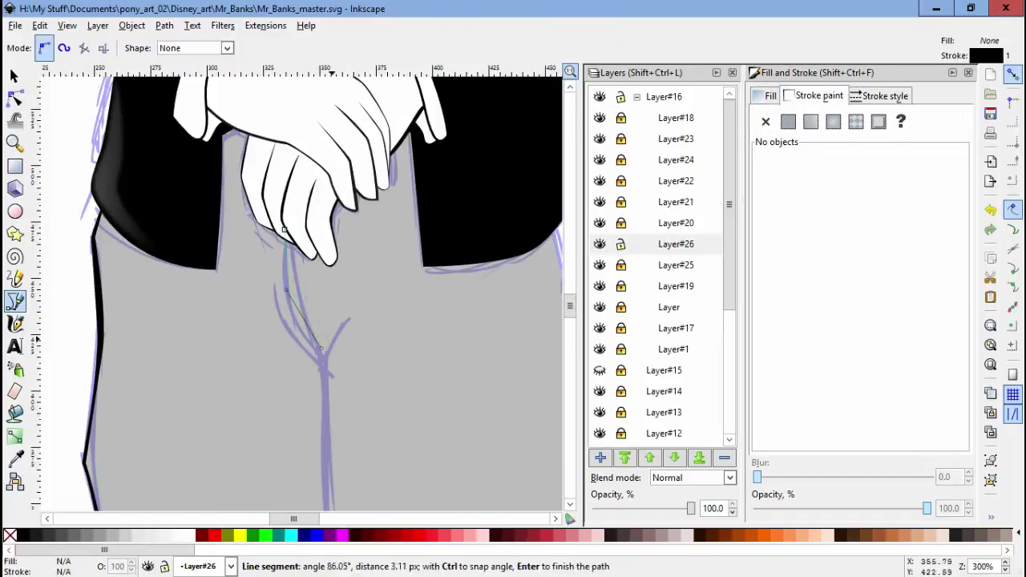
key("Return")
key("n")
left_click(308, 313)
left_click_drag(287, 231, 269, 224)
Step: Trace the upper inseam from the short fold mark at the fork down between the legs as a black shape without a stroke
key("b")
left_click_drag(343, 311, 339, 307)
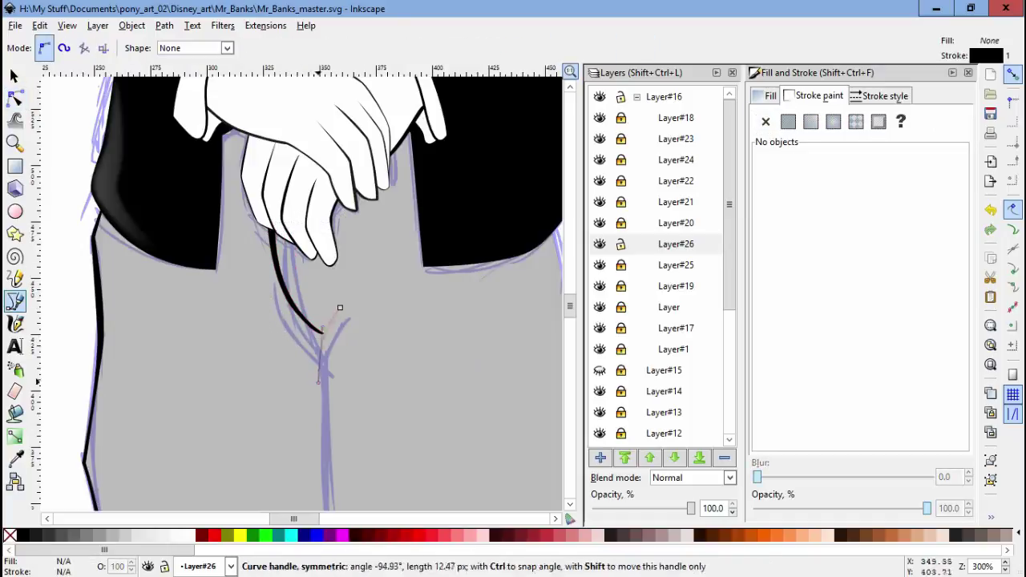
scroll(339, 307, "down", 5)
scroll(339, 307, "up", 4)
key("Return")
key("n")
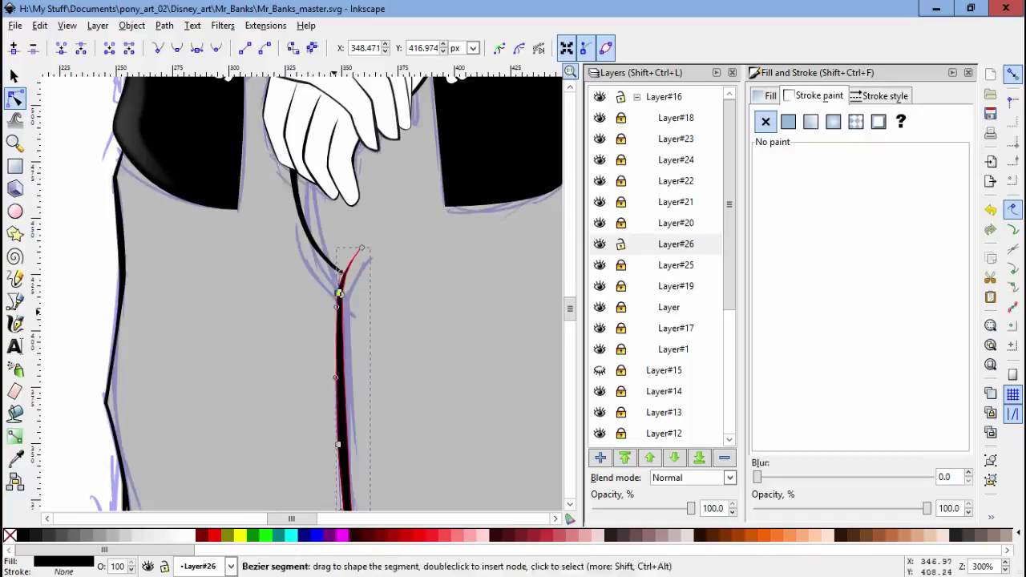
scroll(337, 294, "down", 5)
key("Escape")
Step: Trace the lower inseam from the knee crease to the hem as a black strokeless shape and curve its nodes
scroll(337, 294, "up", 5)
scroll(305, 288, "up", 3)
scroll(305, 289, "down", 3)
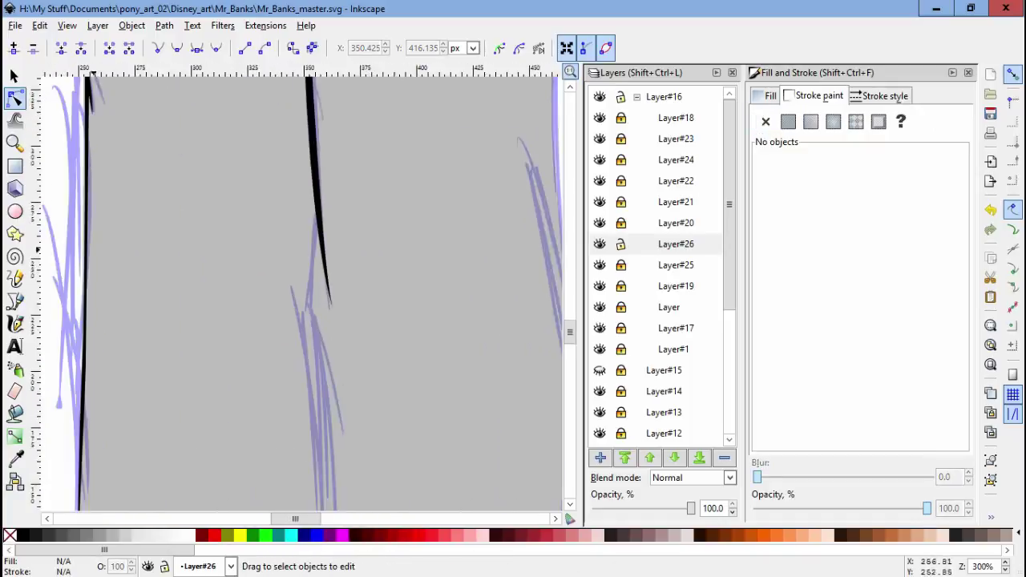
key("b")
scroll(305, 288, "down", 3)
left_click(349, 125)
left_click(335, 227)
double_click(354, 478)
key("n")
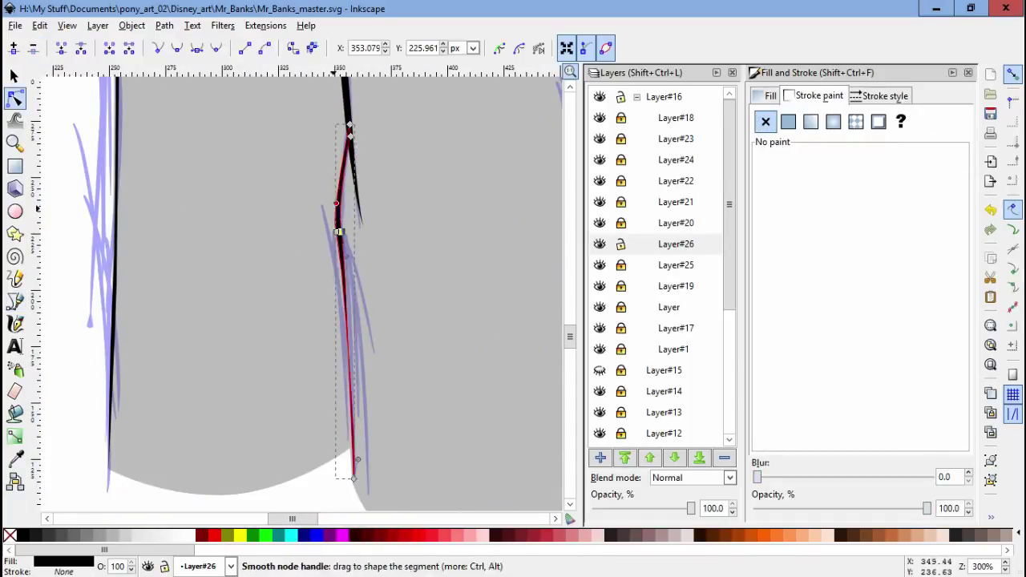
Step: On Layer#26, trace the trousers' outer edge on the viewer's right from the jacket hem to the trouser bottom as a thin black shape
scroll(305, 288, "down", 2)
scroll(305, 289, "down", 3)
left_click(675, 264)
left_click(676, 243)
scroll(305, 288, "up", 3)
key("b")
scroll(339, 126, "up", 2)
left_click(339, 126)
scroll(339, 321, "down", 5)
scroll(339, 321, "up", 3)
double_click(337, 481)
scroll(336, 321, "up", 2)
key("n")
scroll(355, 175, "down", 5)
scroll(355, 175, "up", 5)
key("Escape")
Step: Return the unlocked grey trousers layer to 100% opacity and select all paths on both trousers layers
scroll(355, 175, "down", 5)
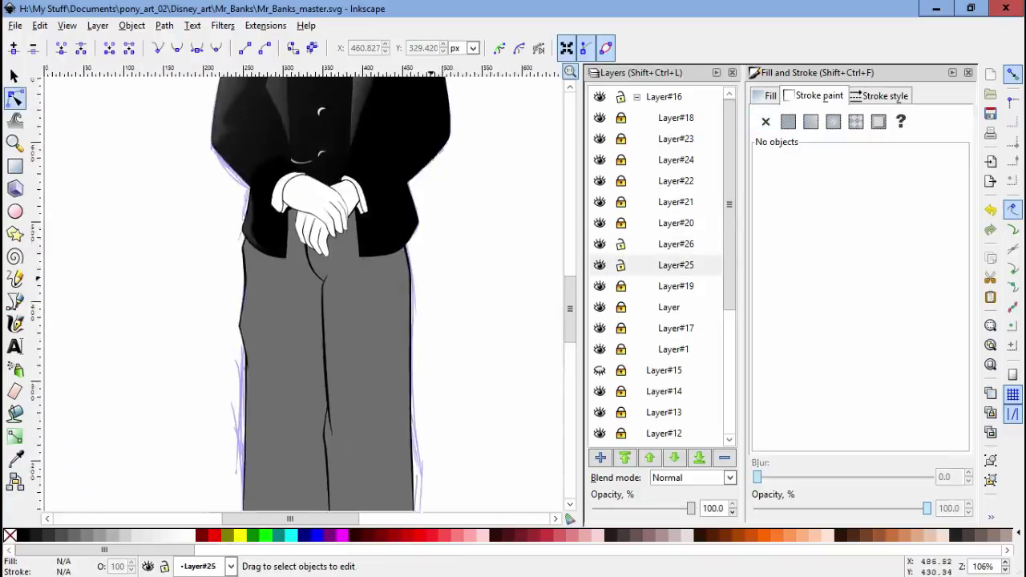
key("s")
key("ctrl+alt+a")
scroll(300, 321, "up", 3)
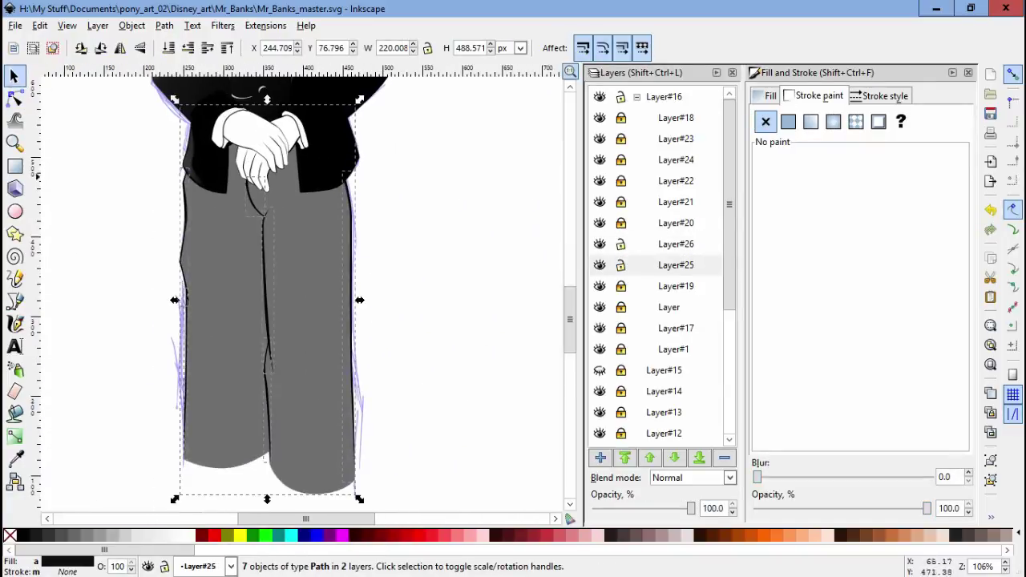
Step: On Layer#26, draw the first trouser stripe as an open line following the outer edge on the viewer's left from hem to jacket
left_click(675, 244)
key("b")
scroll(241, 321, "up", 2)
left_click(184, 481)
scroll(192, 336, "down", 1)
left_click_drag(192, 336, 207, 215)
key("Return")
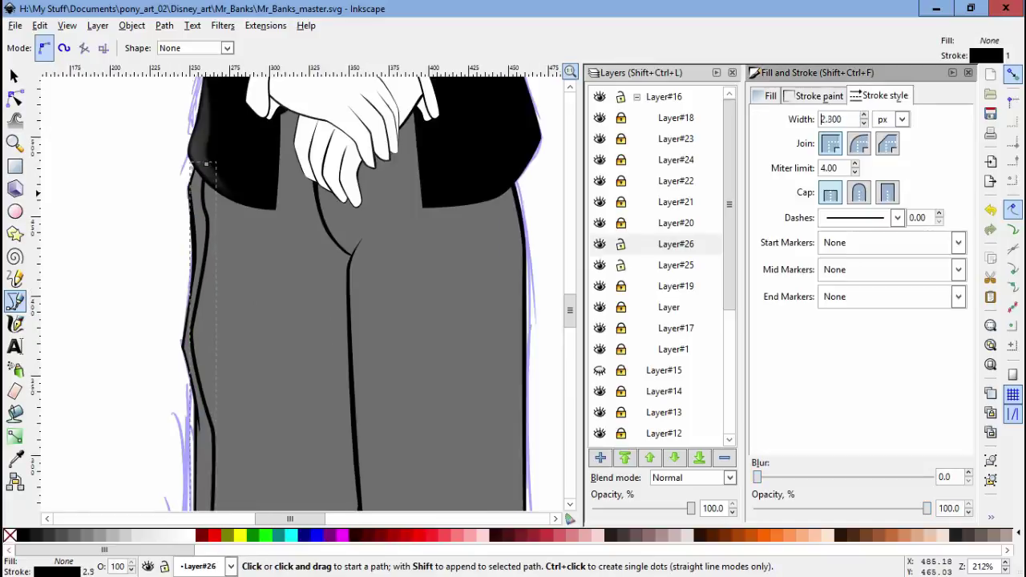
Step: Give the first trouser stripe a flat light grey stroke, a8a8a8, about 3 px wide
scroll(241, 204, "down", 7)
scroll(240, 204, "left", 3)
key("n")
key("s")
scroll(201, 278, "down", 1)
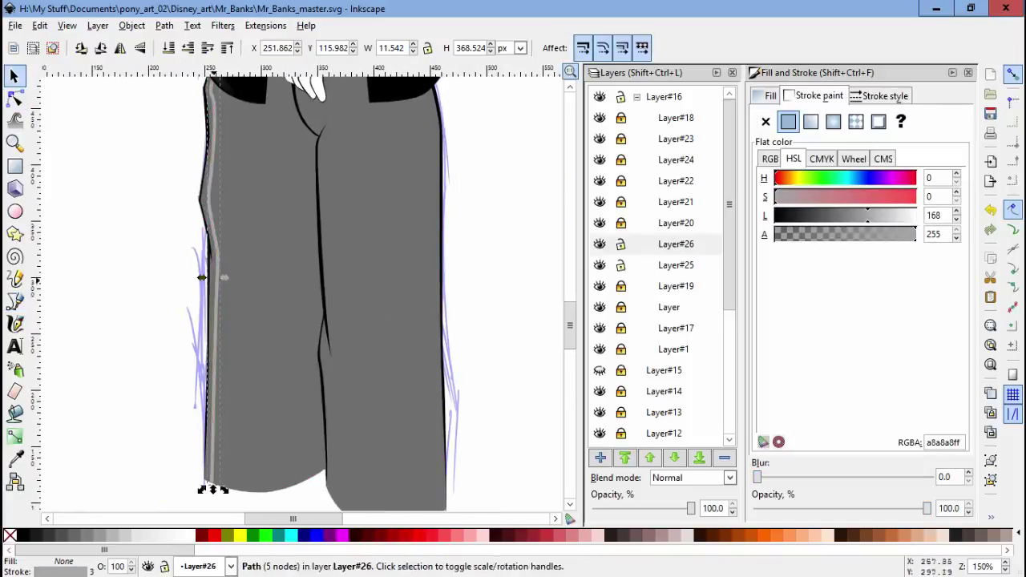
Step: Duplicate the grey stripe into four evenly spaced stripes across the outer part of the leg on the viewer's left
key("s")
key("Escape")
key("Tab")
key("n")
key("Escape")
key("s")
key("Tab")
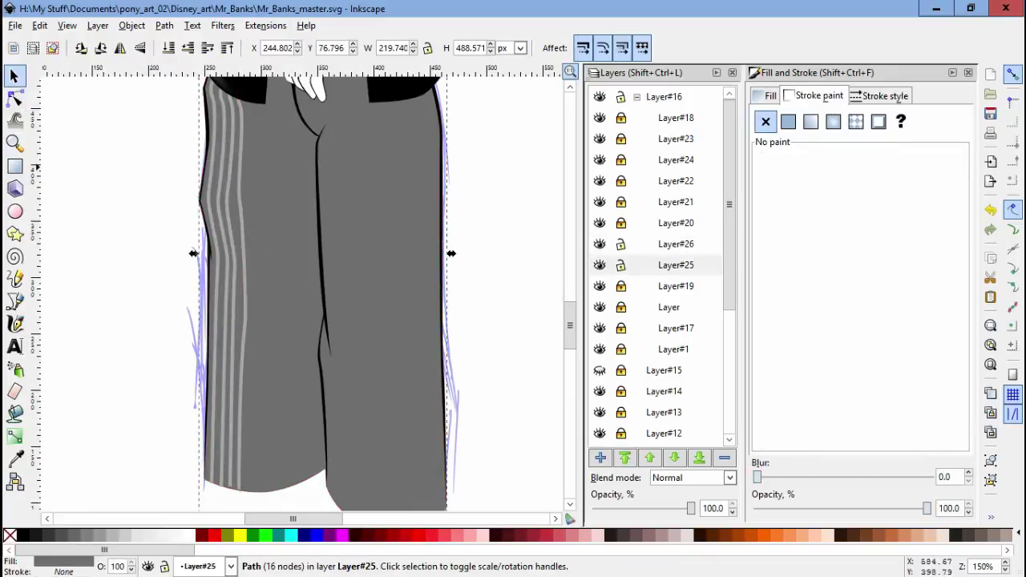
Step: Add more grey stripes toward the middle of the same leg and straighten their nodes
key("Tab")
key("s")
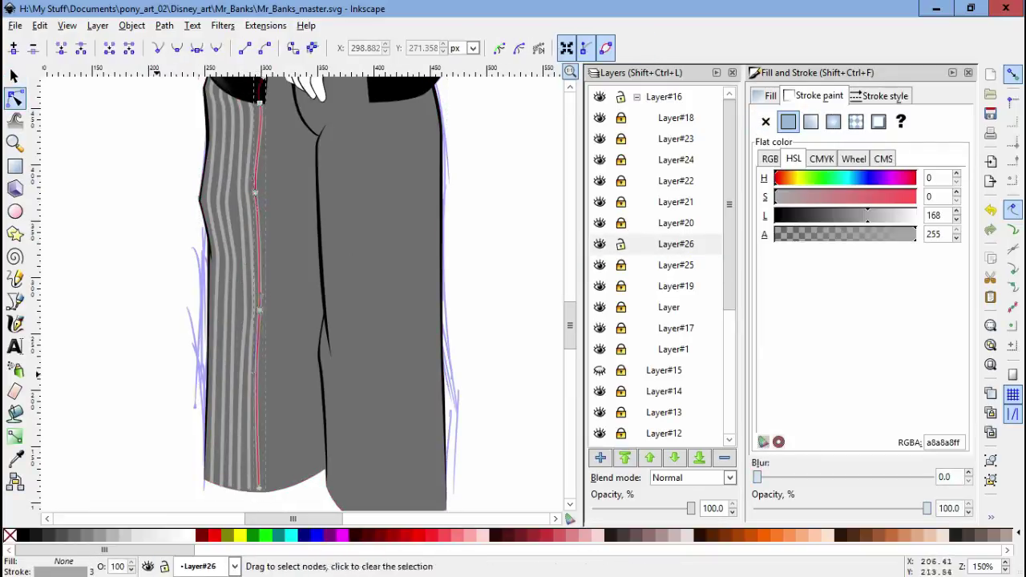
key("n")
key("Tab")
key("Tab")
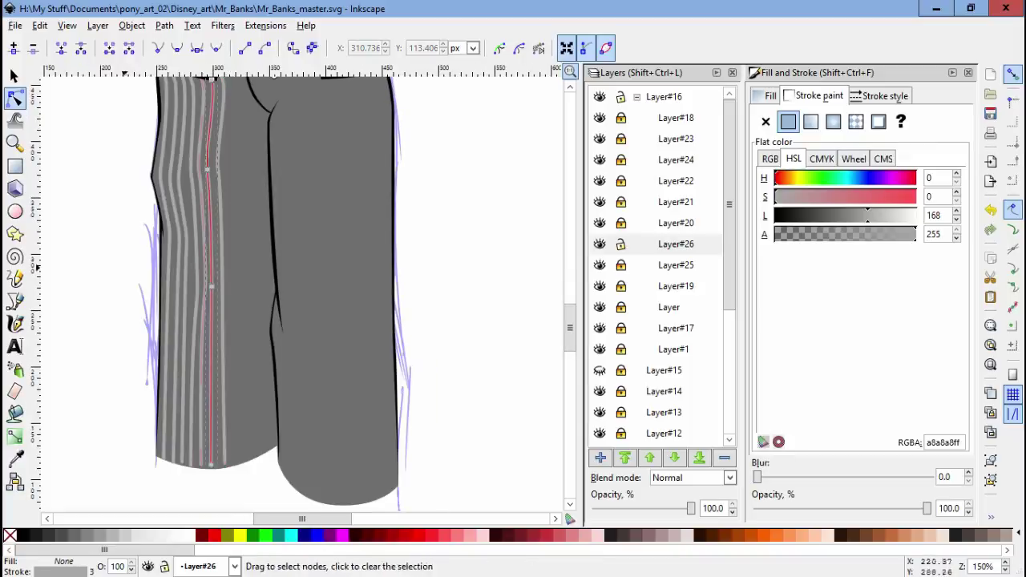
Step: Add further stripes up to the gap between the jacket tails, bending their nodes to follow the fold beneath the hands
key("s")
key("Escape")
key("Tab")
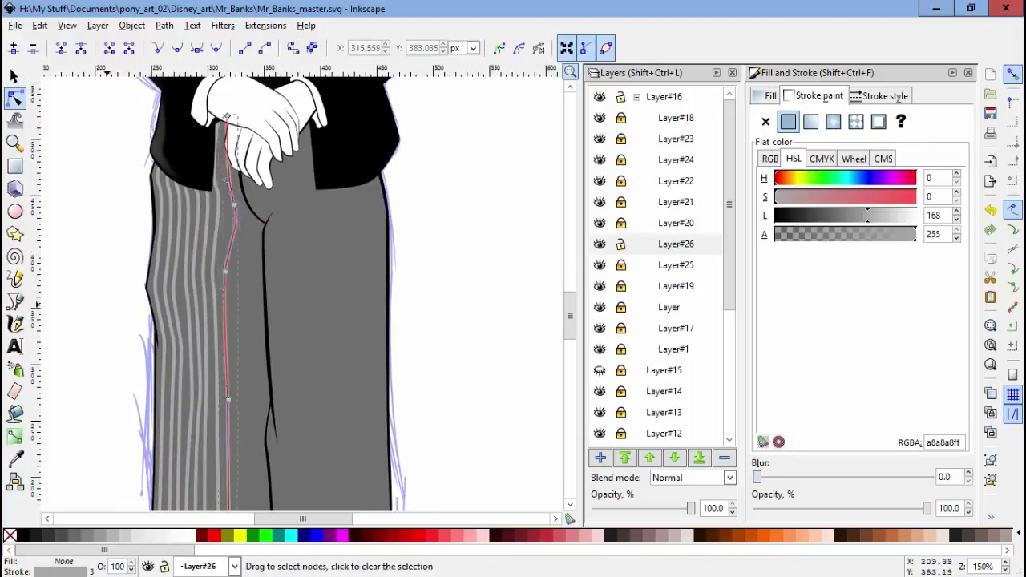
key("Tab")
key("Escape")
key("s")
key("Tab")
key("n")
key("Tab")
key("Escape")
Step: Finish the stripes beside the inseam and erase the stripe overlap around the fold line beneath the hands
key("s")
key("Tab")
key("Tab")
key("shift+e")
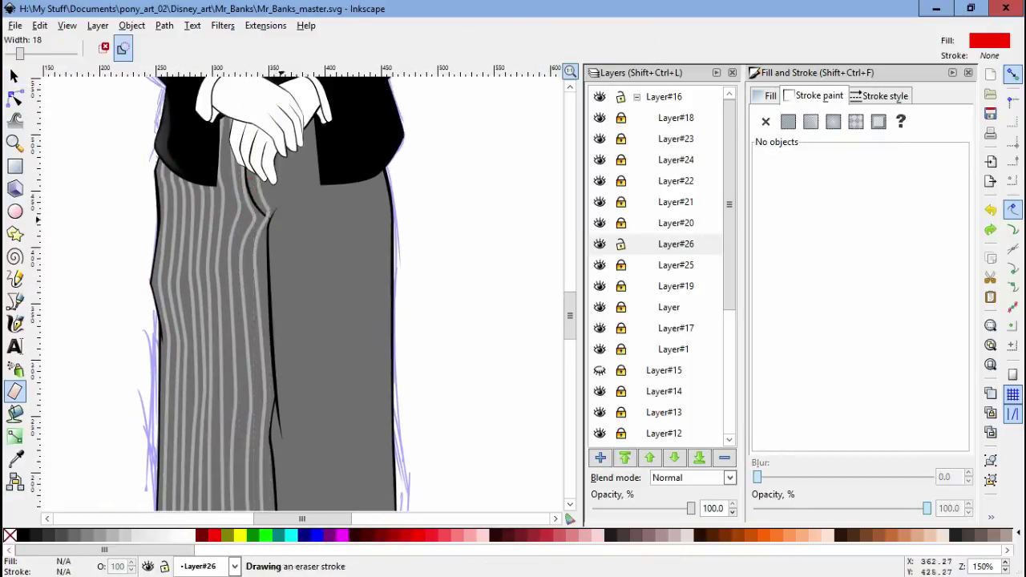
key("n")
key("s")
key("Tab")
key("Escape")
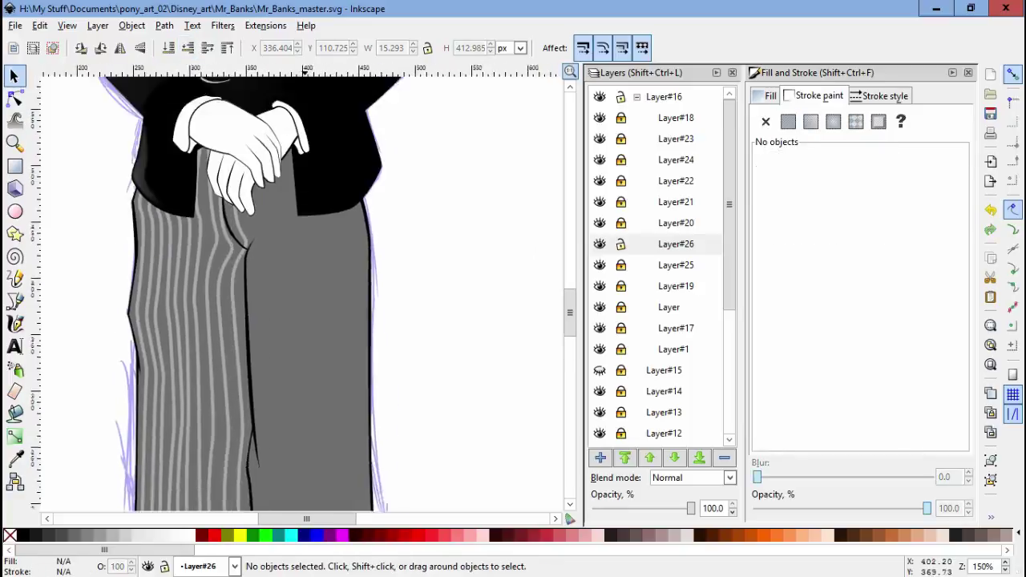
Step: Duplicate stripes onto the leg on the viewer's right, starting at the inseam, and shape their nodes to the fold
key("Tab")
key("n")
key("Tab")
key("s")
key("Escape")
key("Tab")
key("n")
key("Tab")
key("Escape")
key("Tab")
key("Tab")
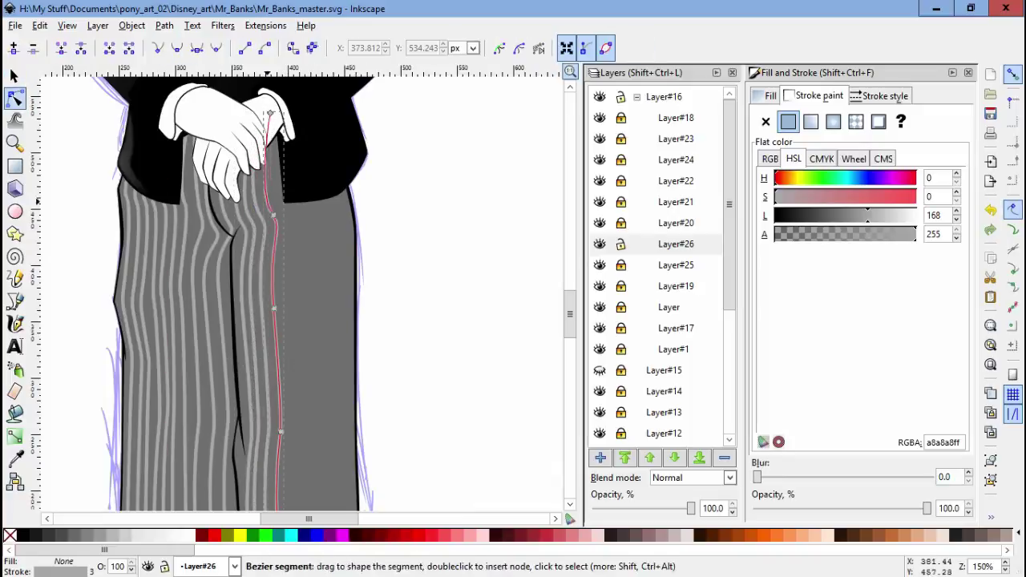
Step: Place another duplicated stripe farther across the leg on the viewer's right and reshape it to match its neighbours
key("Tab")
key("Escape")
key("s")
key("n")
key("Tab")
key("Tab")
key("ctrl+Right")
key("ctrl+Down")
left_click_drag(276, 391, 287, 390)
Step: Continue the stripes toward the outer edge of the leg on the viewer's right, spacing them evenly
key("Tab")
key("Tab")
key("Tab")
key("Tab")
left_click(14, 76)
left_click_drag(273, 271, 282, 274)
key("n")
Step: Move the stripes' bottom end nodes on both legs so they end at the curved trouser hems
key("Tab")
key("Tab")
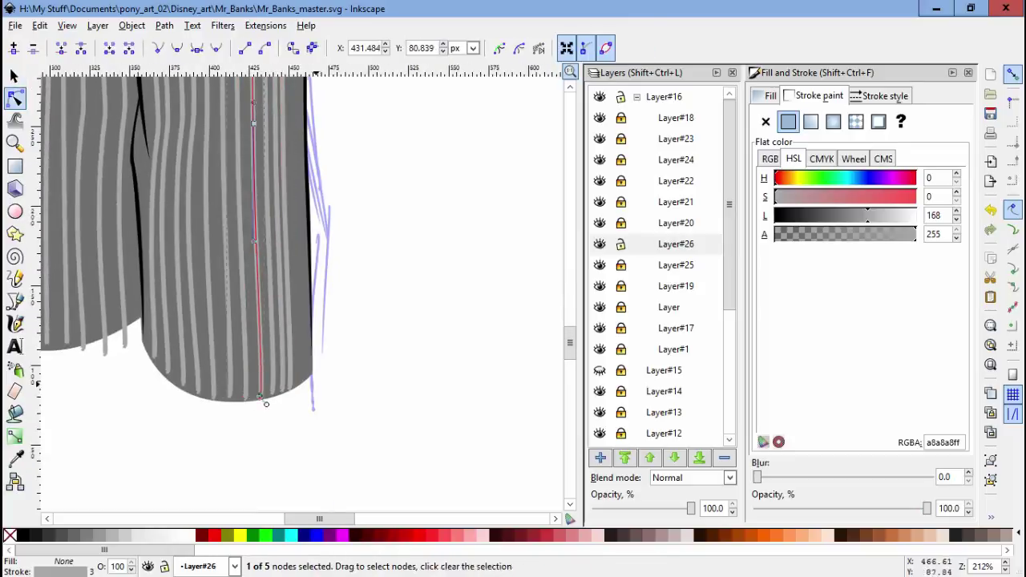
key("Escape")
key("Escape")
left_click(297, 388)
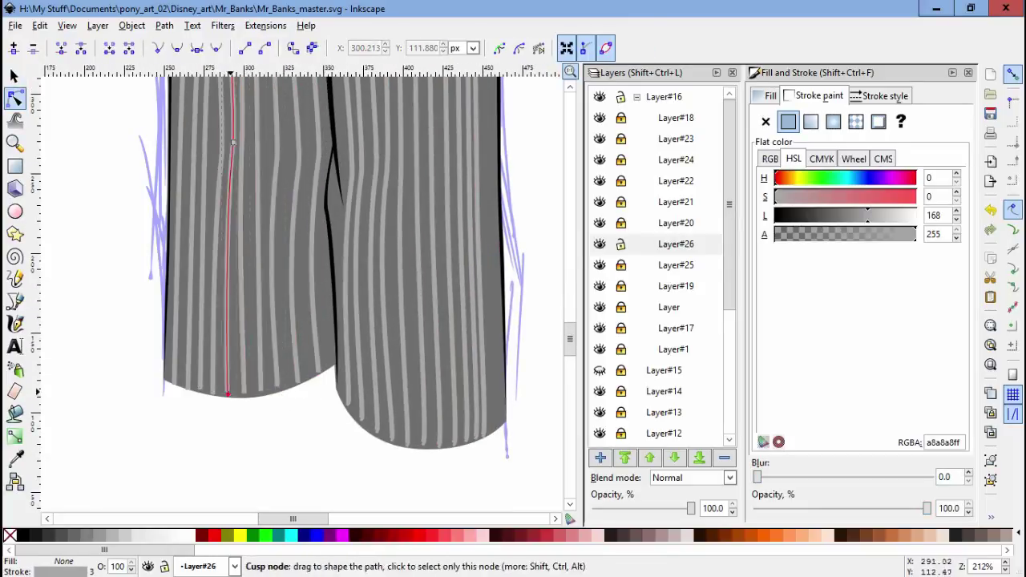
Step: Adjust the lower stripe ends near the viewer's right outer edge and shift the outermost stripe on the viewer's left leg inward
key("Escape")
key("s")
key("Tab")
key("n")
key("Tab")
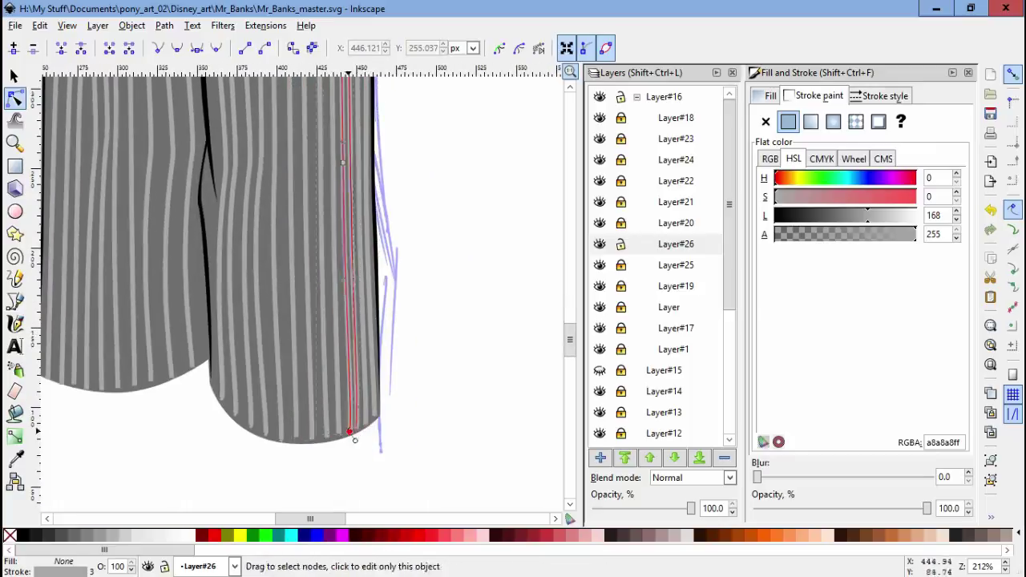
key("Tab")
key("Escape")
key("s")
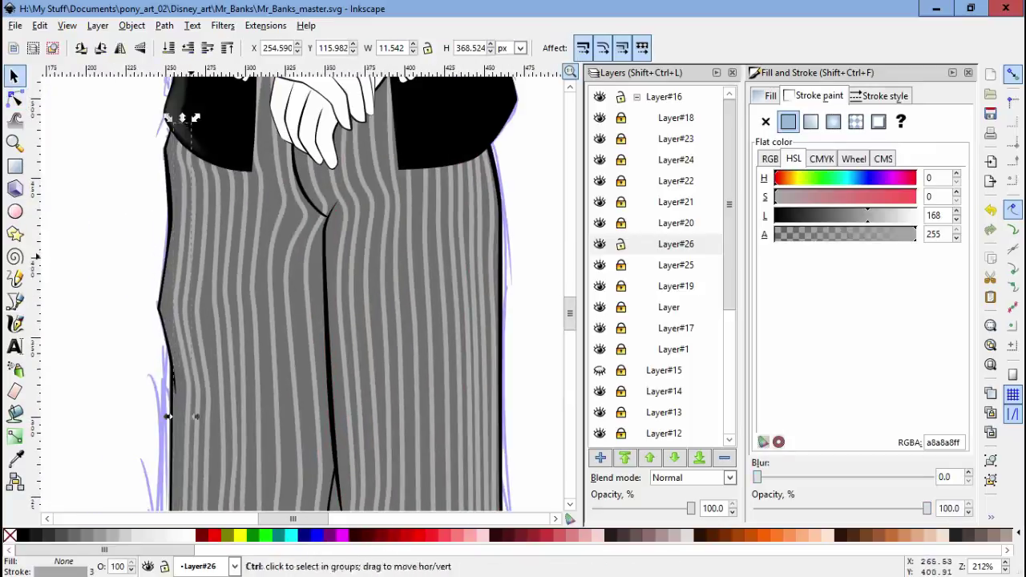
Step: Draw a closed four-sided shape across both trouser bottoms and fill it with a white linear fade on Layer#27
scroll(335, 170, "down", 3)
key("b")
left_click(236, 325)
left_click(437, 325)
left_click(434, 414)
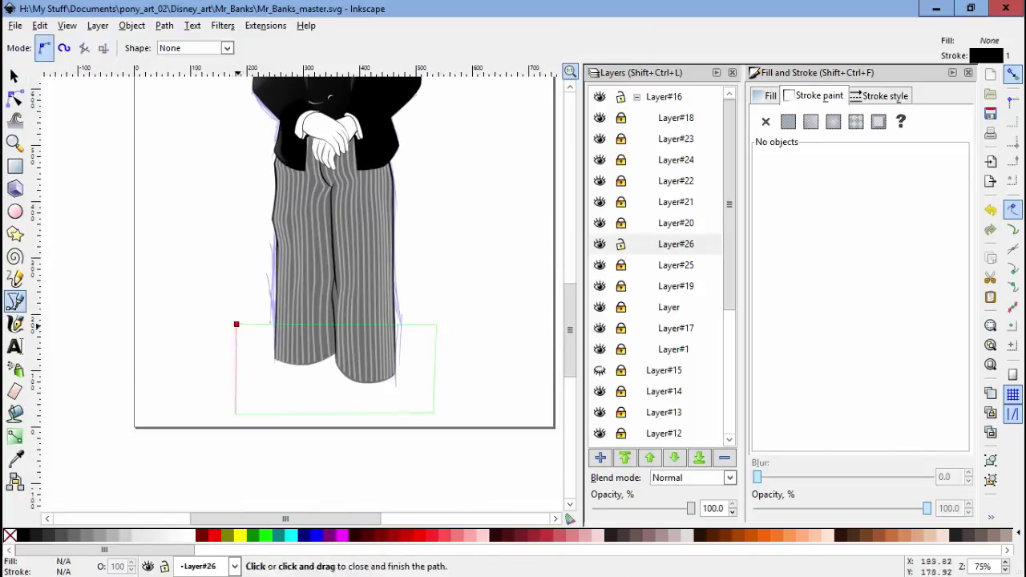
left_click(236, 414)
left_click(235, 325)
key("n")
left_click(788, 121)
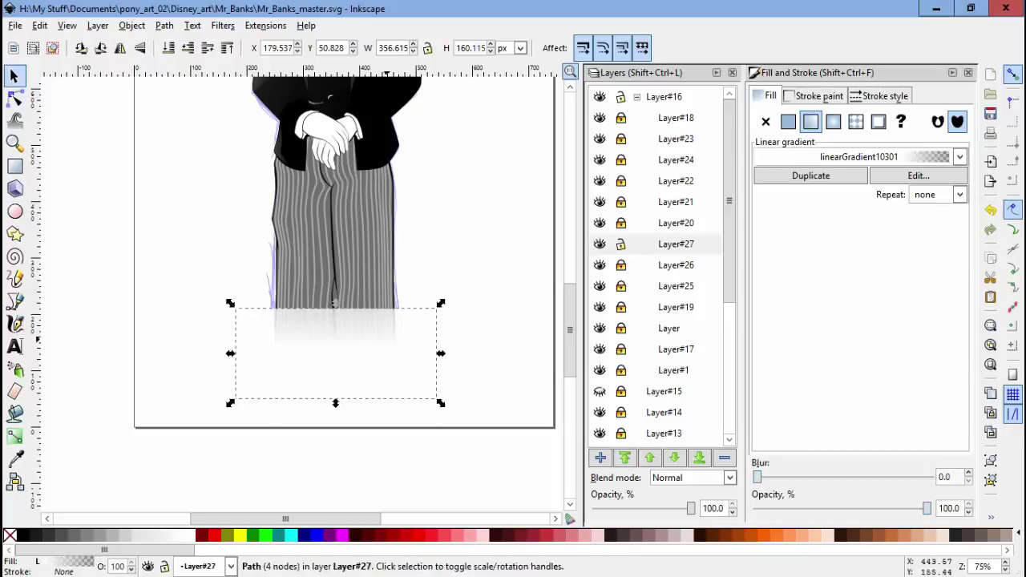
Step: Raise the fade shape's upper corners to the hands and stretch its gradient from the hands down to the lower legs
left_click(337, 369)
left_click_drag(235, 304, 242, 143)
left_click(338, 346)
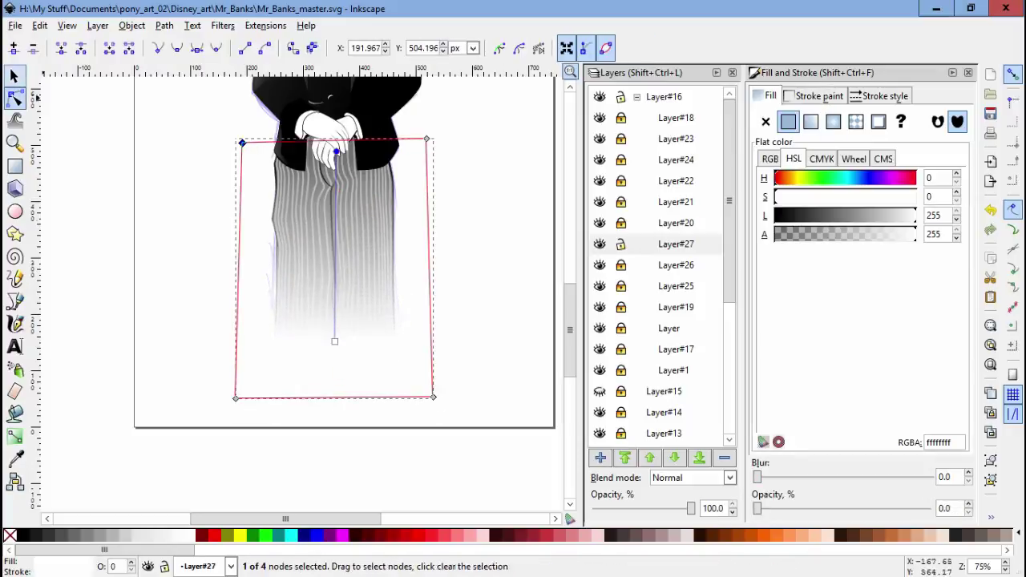
key("Escape")
key("s")
Step: Hide Layer#25 and Layer#26, show the sketch on Layer#15 and make Layer#27 active
scroll(328, 289, "up", 3)
key("5")
left_click(599, 286)
left_click(599, 264)
left_click(675, 243)
Step: Trace the outline of the hooked handle behind the hands and shape its short rounded end
key("b")
scroll(289, 328, "up", 5)
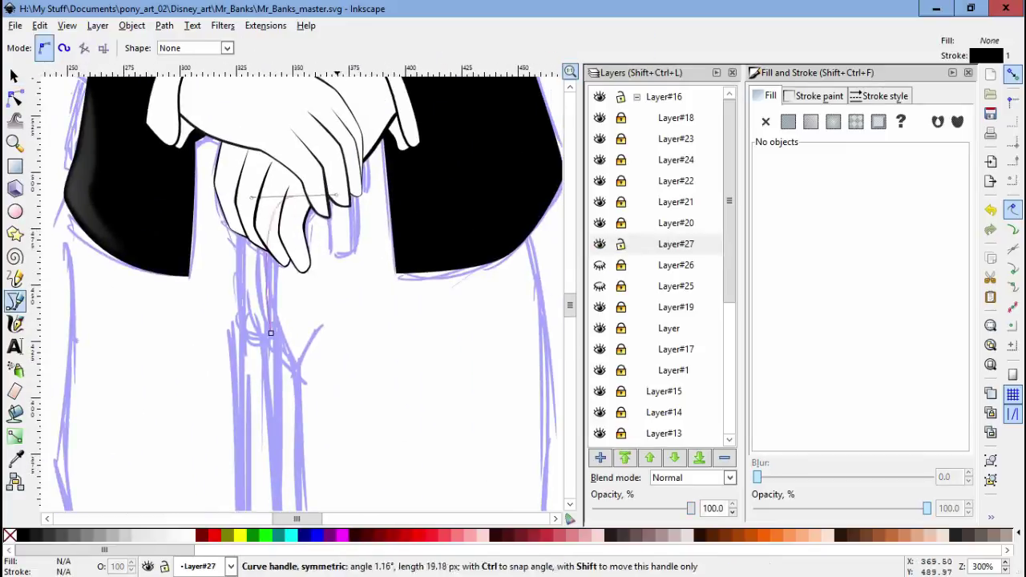
key("Return")
key("n")
scroll(270, 321, "up", 4)
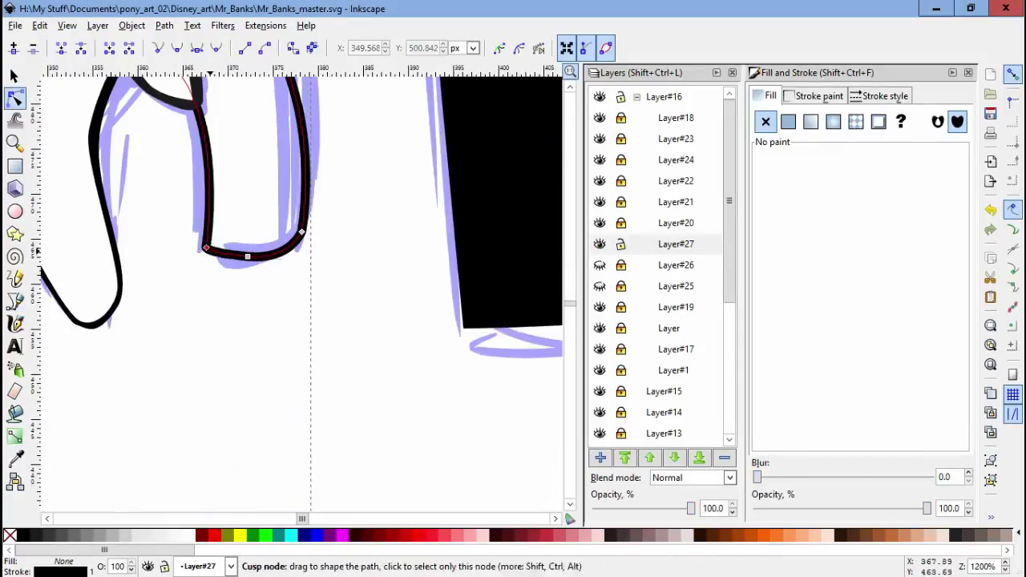
Step: Round off the handle's lower end below the fingers and fill the shape with dark grey 474747 without a stroke
key("b")
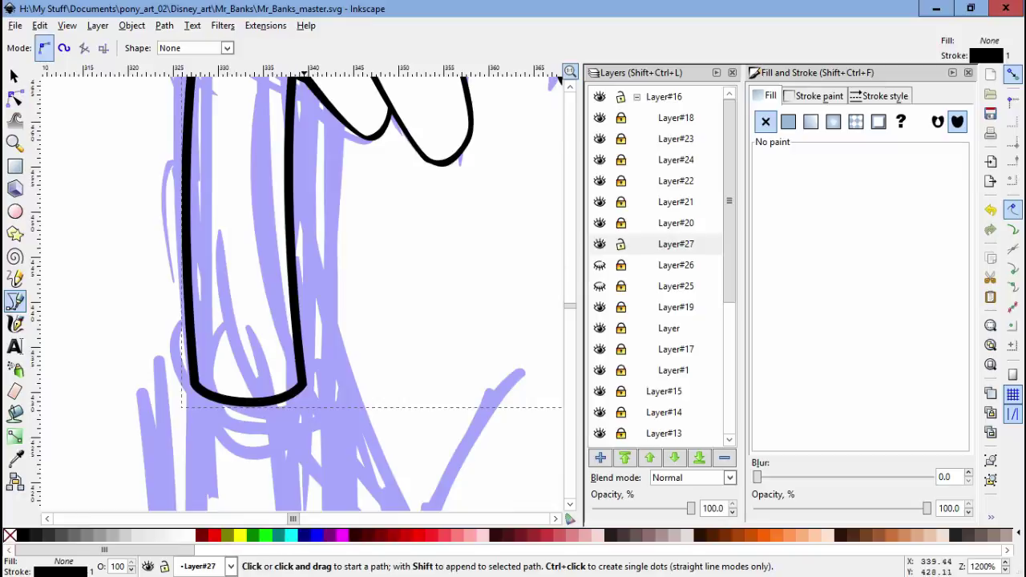
scroll(354, 261, "down", 4)
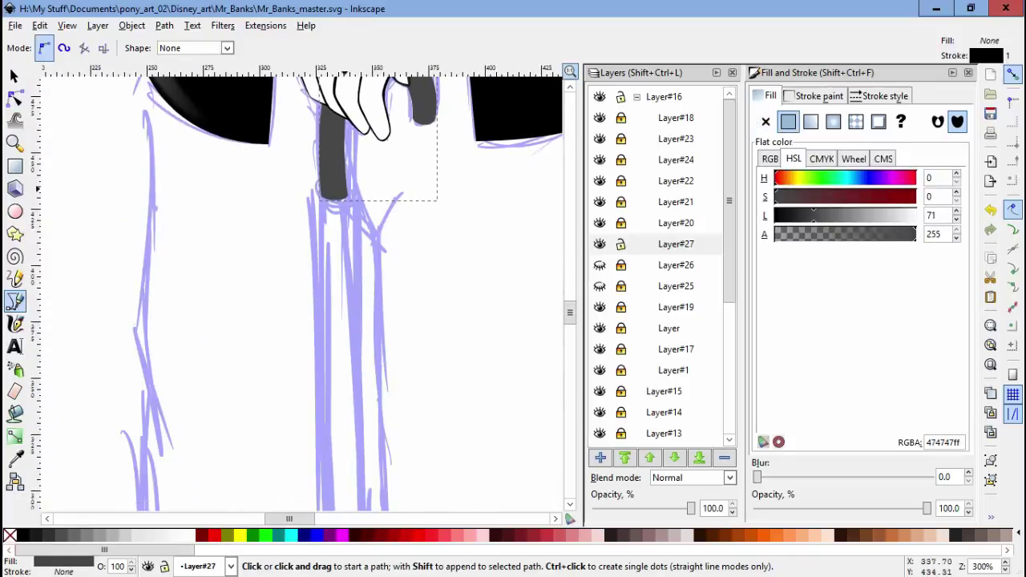
scroll(354, 261, "up", 2)
Step: Trace the long tapering shaft from below the grey handle down to its pointed lower end and fill it black
key("Escape")
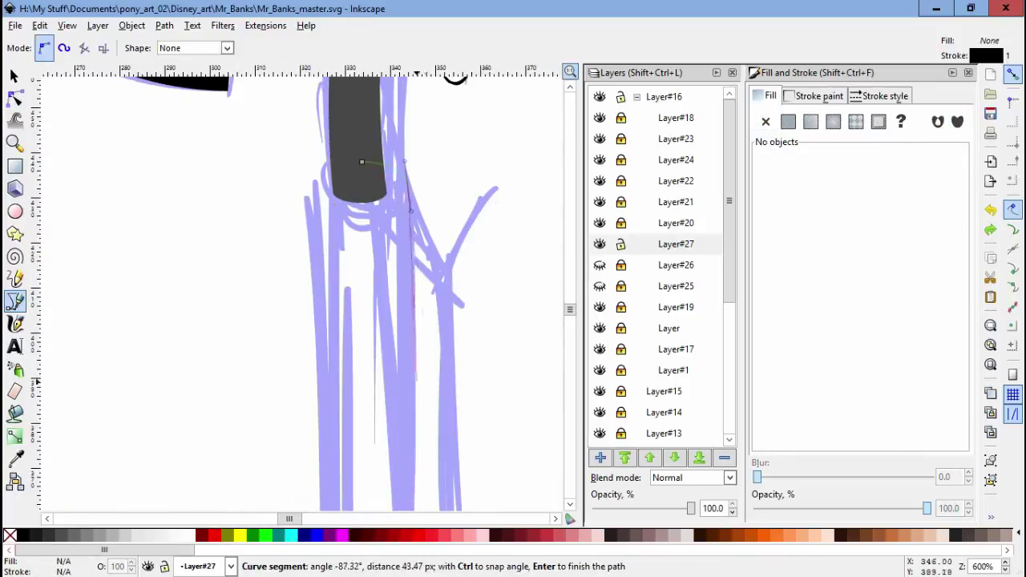
scroll(404, 161, "down", 5)
left_click(376, 449)
key("Return")
scroll(354, 258, "down", 2)
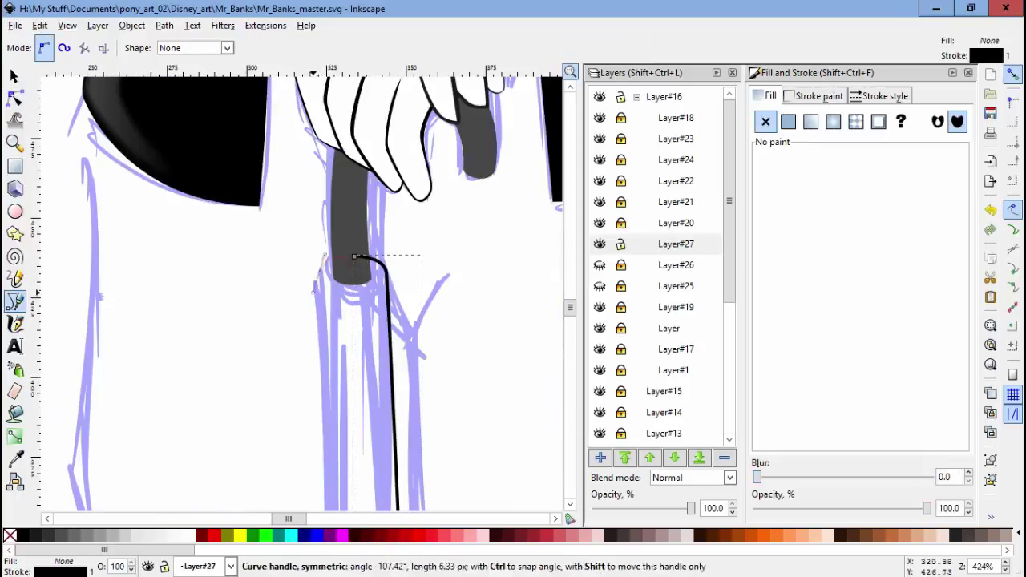
scroll(353, 258, "down", 5)
key("Return")
scroll(353, 258, "up", 5)
key("s")
key("Escape")
scroll(282, 264, "up", 2)
Step: Trace a narrow pointed tip over the shaft's lower end and give the closed shape a flat fill
key("b")
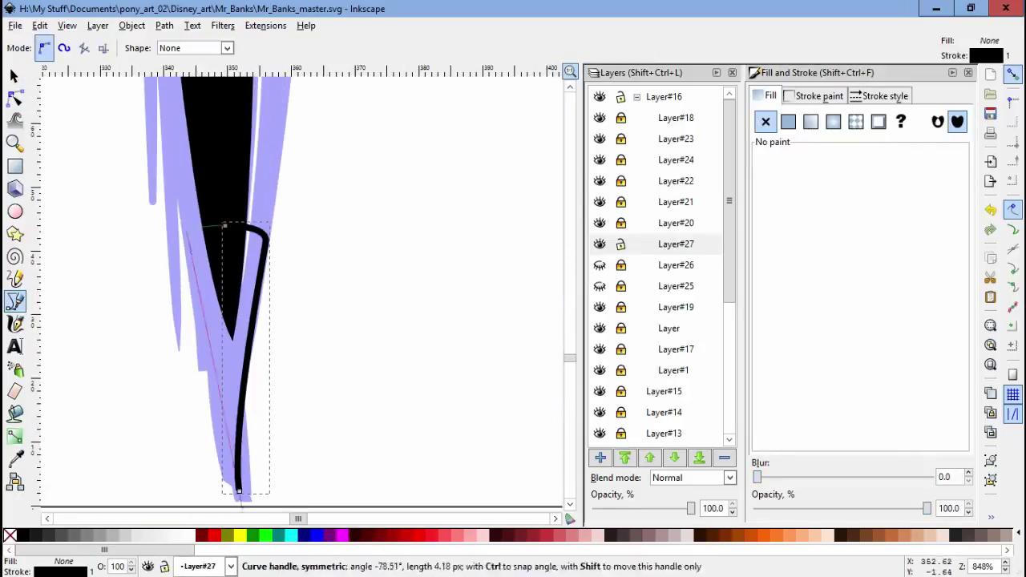
left_click(224, 226)
key("s")
left_click(788, 121)
key("Escape")
scroll(297, 288, "down", 8)
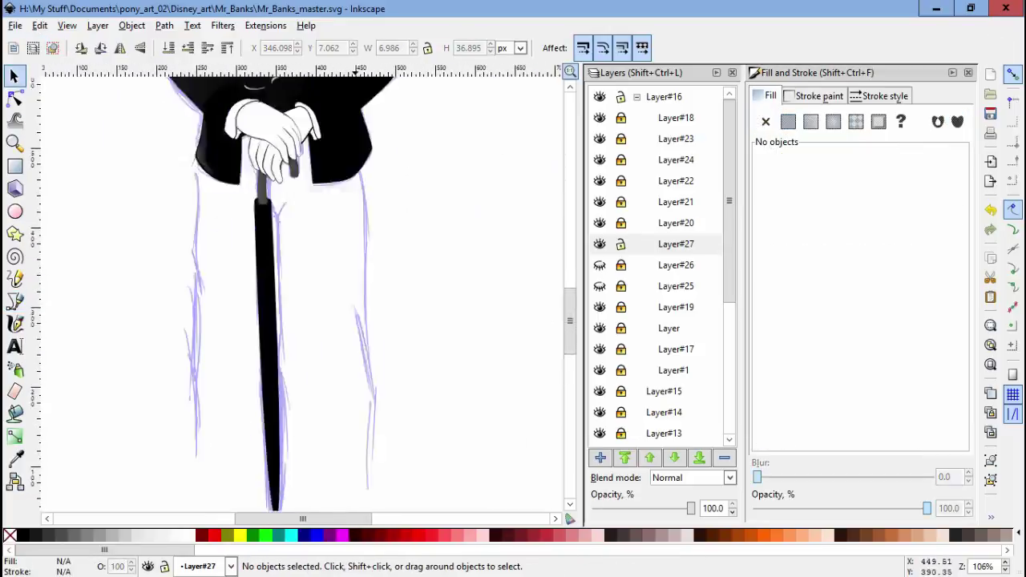
Step: Show the striped trousers again by making Layer#25 and Layer#26 visible
key("ctrl+a")
key("5")
key("Escape")
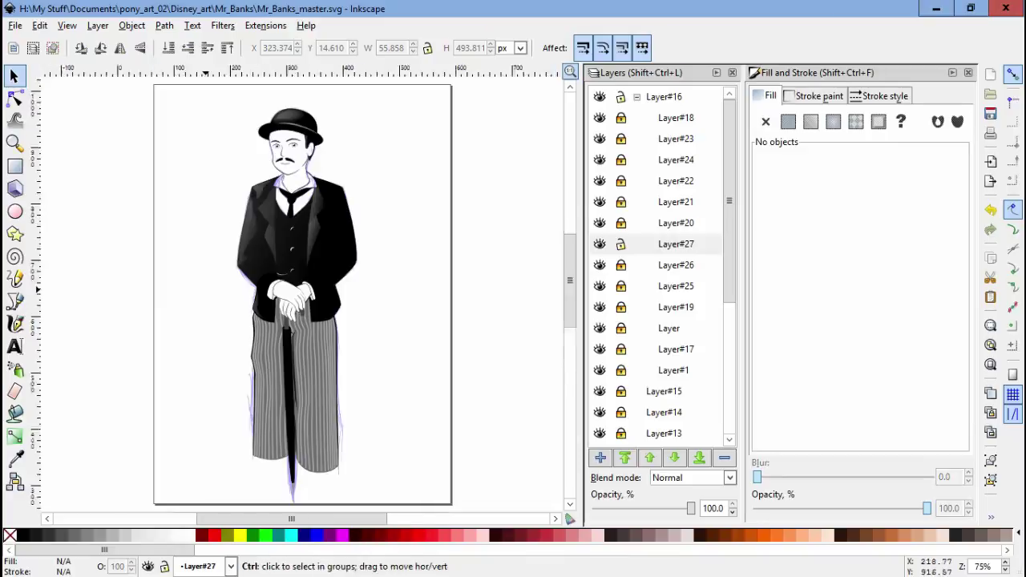
Step: Unlock Layer#17 and adjust the nodes of the face outline along the cheek beside the eye and moustache
scroll(290, 144, "up", 6)
scroll(657, 265, "down", 3)
left_click(675, 210)
key("n")
left_click(218, 320)
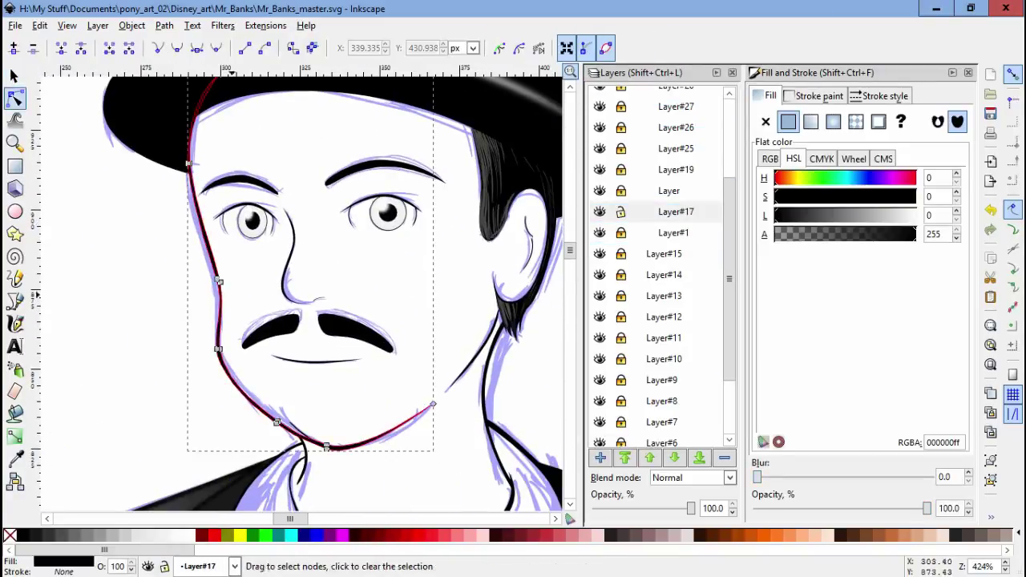
scroll(183, 331, "up", 3)
left_click(183, 331)
key("Escape")
scroll(156, 278, "down", 4)
scroll(156, 278, "up", 4)
left_click(156, 278)
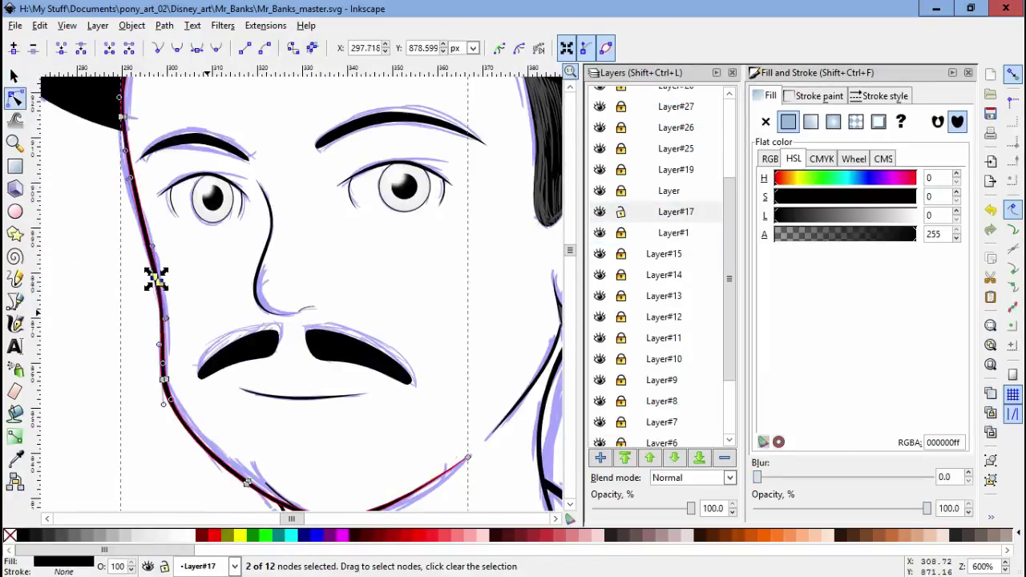
key("Escape")
Step: Hide the sketch layers below Layer#16, then expand Layer#16 with its sublayers unlocked
scroll(163, 379, "down", 6)
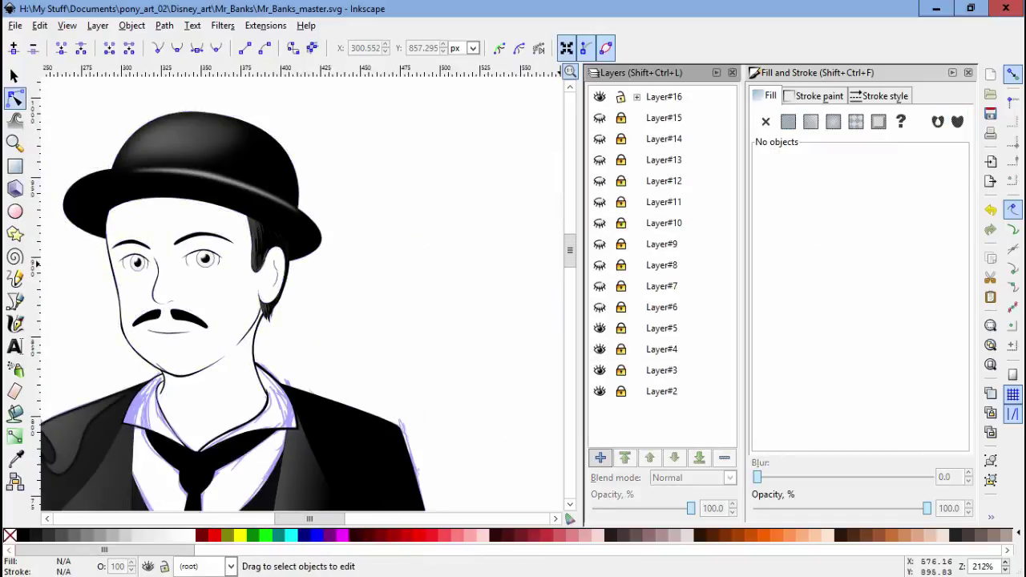
scroll(297, 288, "down", 2)
key("5")
left_click(637, 96)
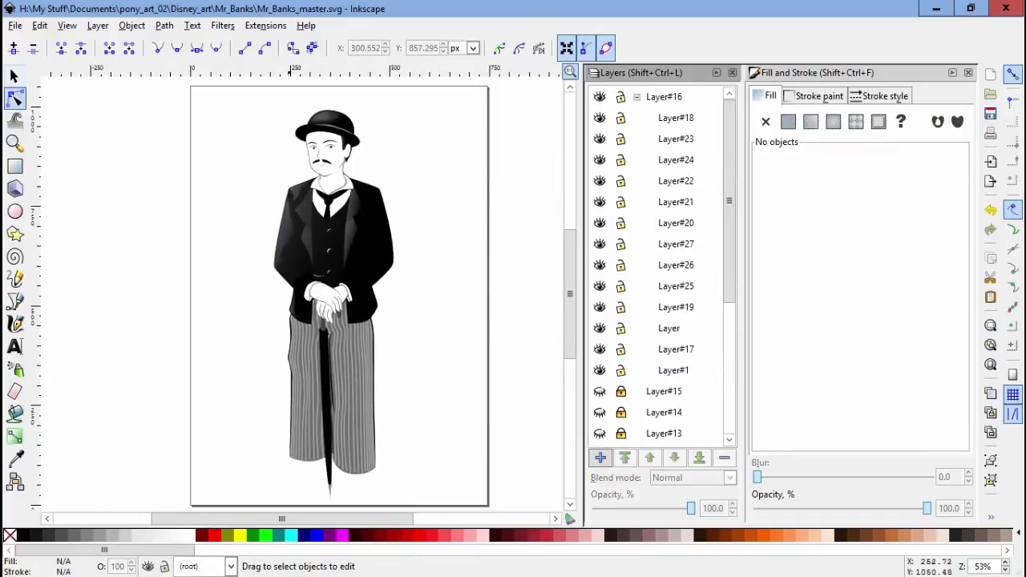